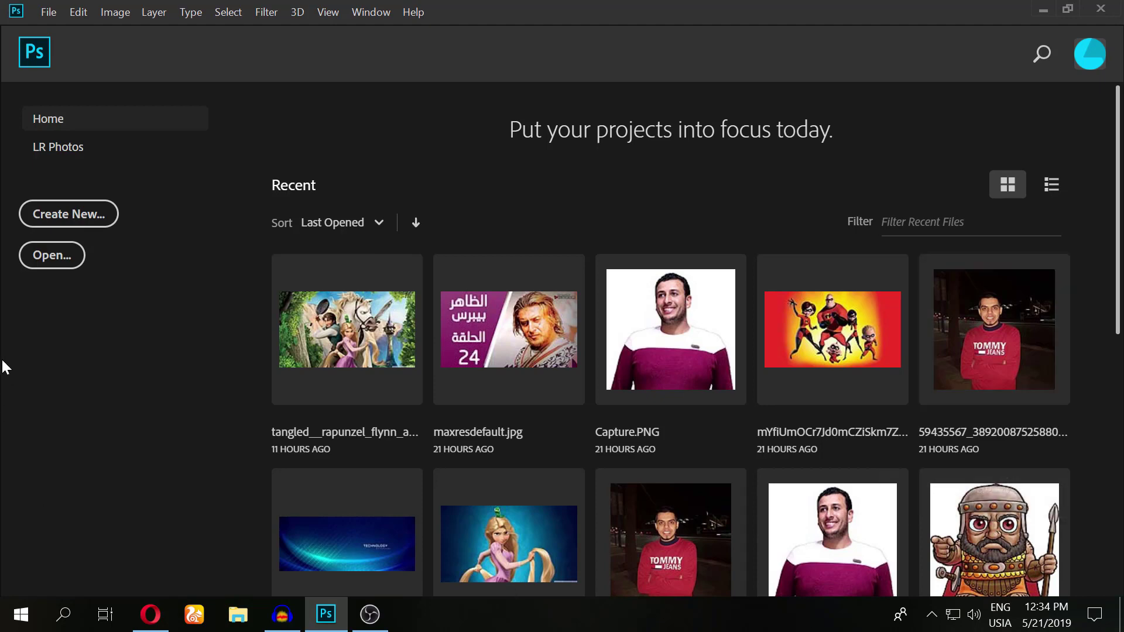
Create a new blank document, Untitled-1, with the default settings.
click(74, 215)
click(961, 579)
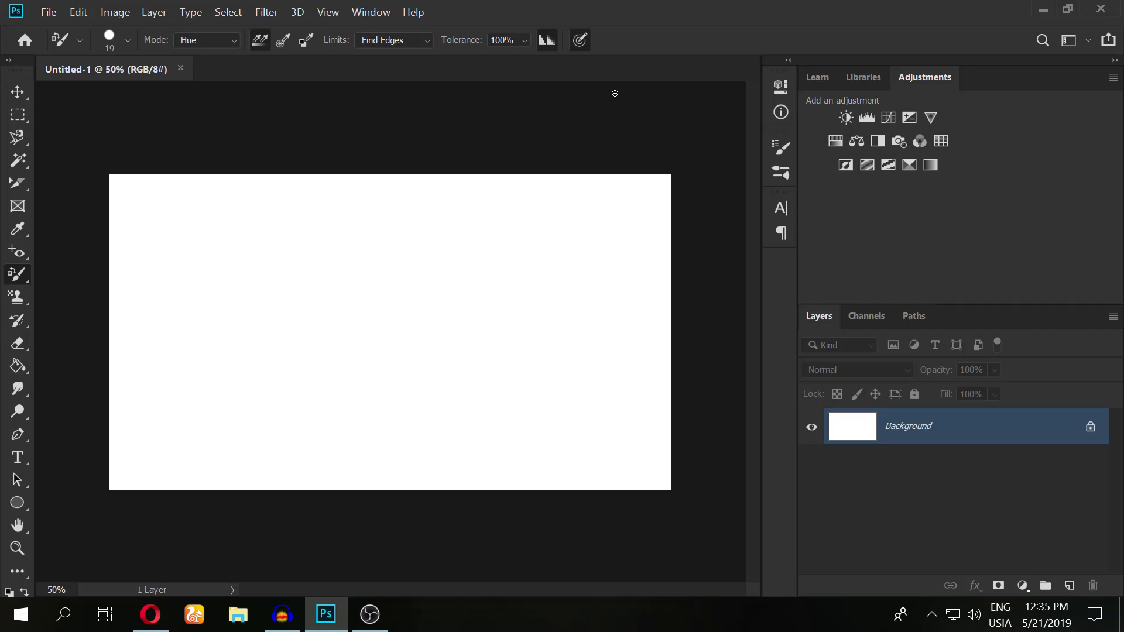
Pick the regular Brush Tool (B) from the brush tool group, at 10 px.
right_click(18, 274)
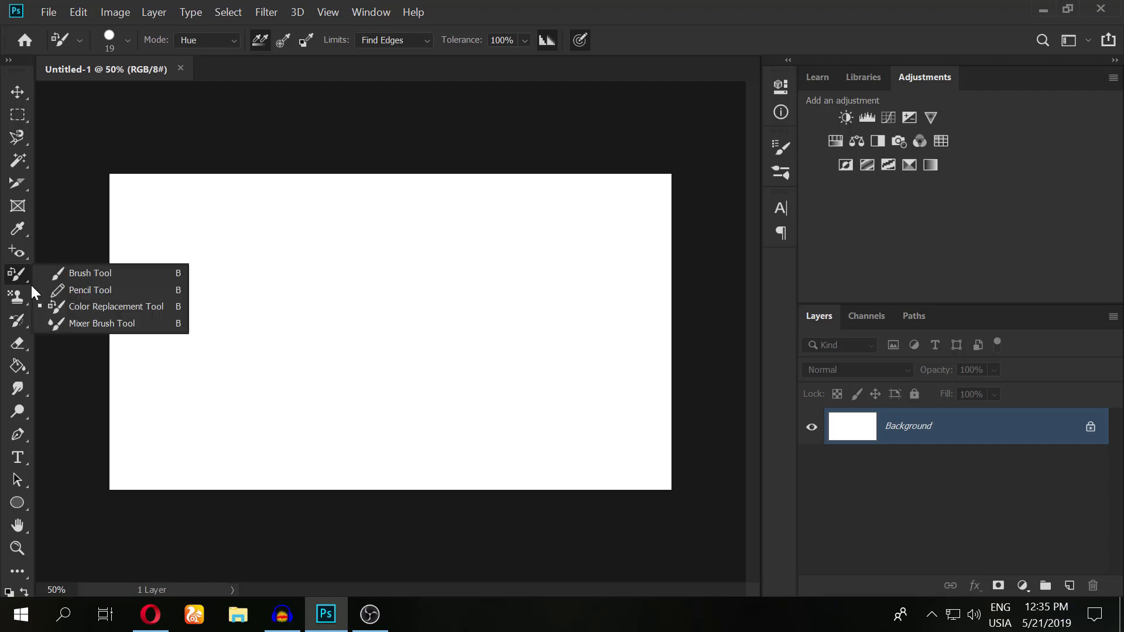
click(68, 273)
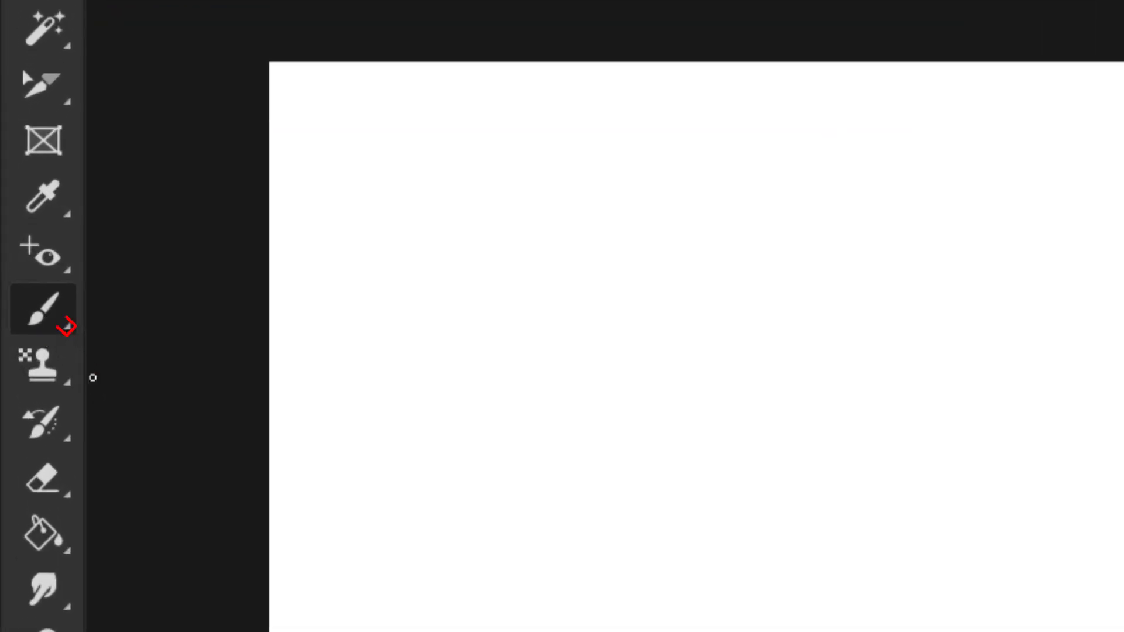
right_click(45, 311)
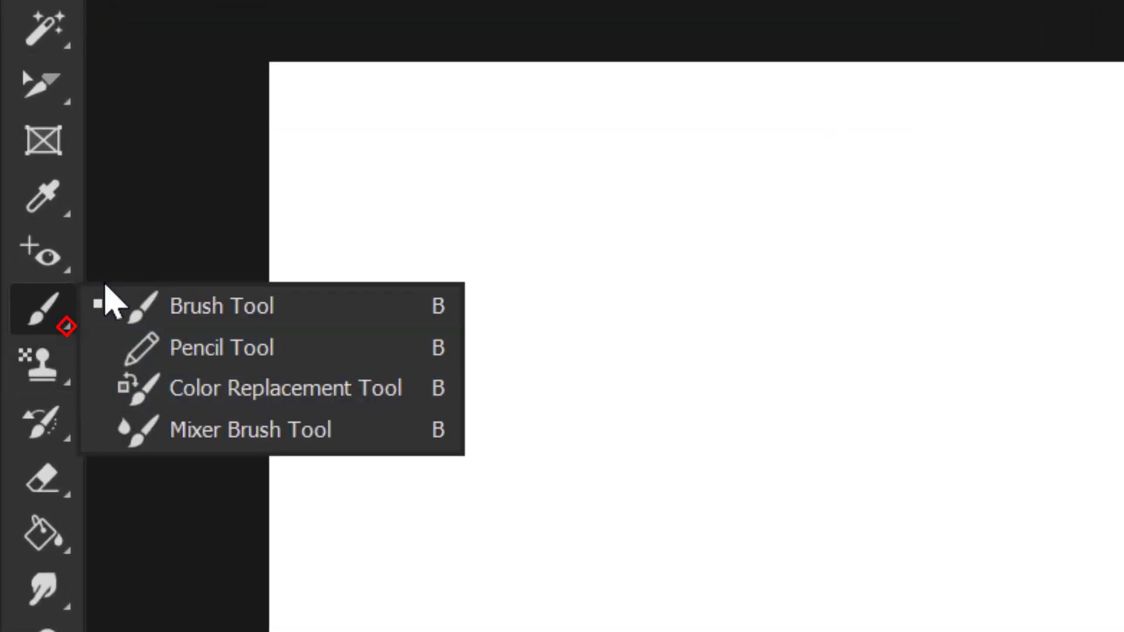
click(226, 43)
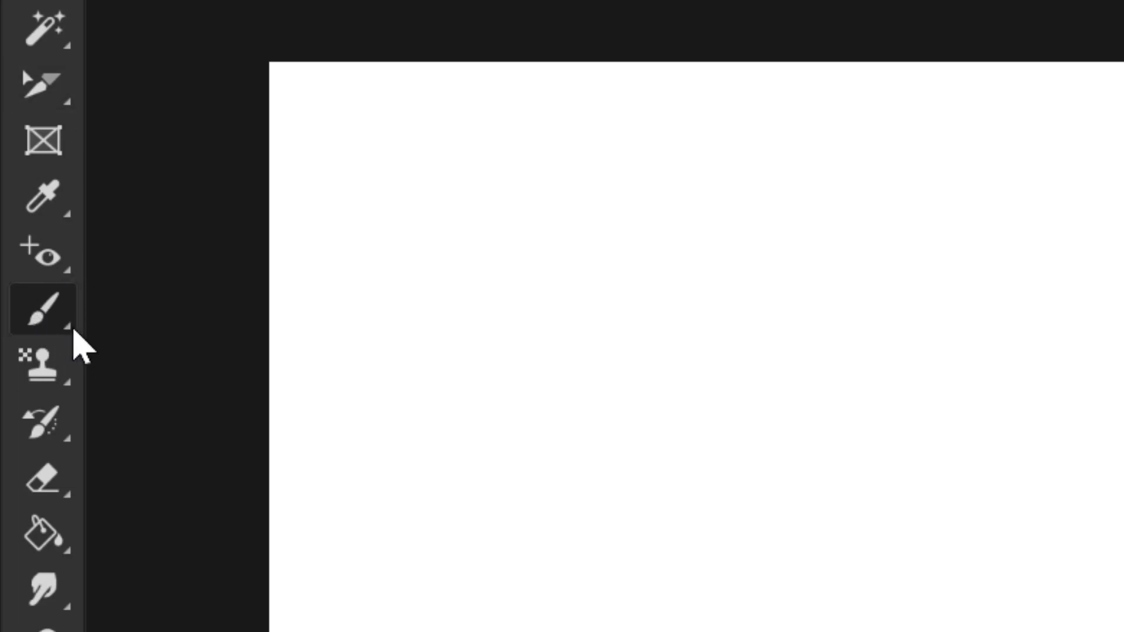
right_click(59, 321)
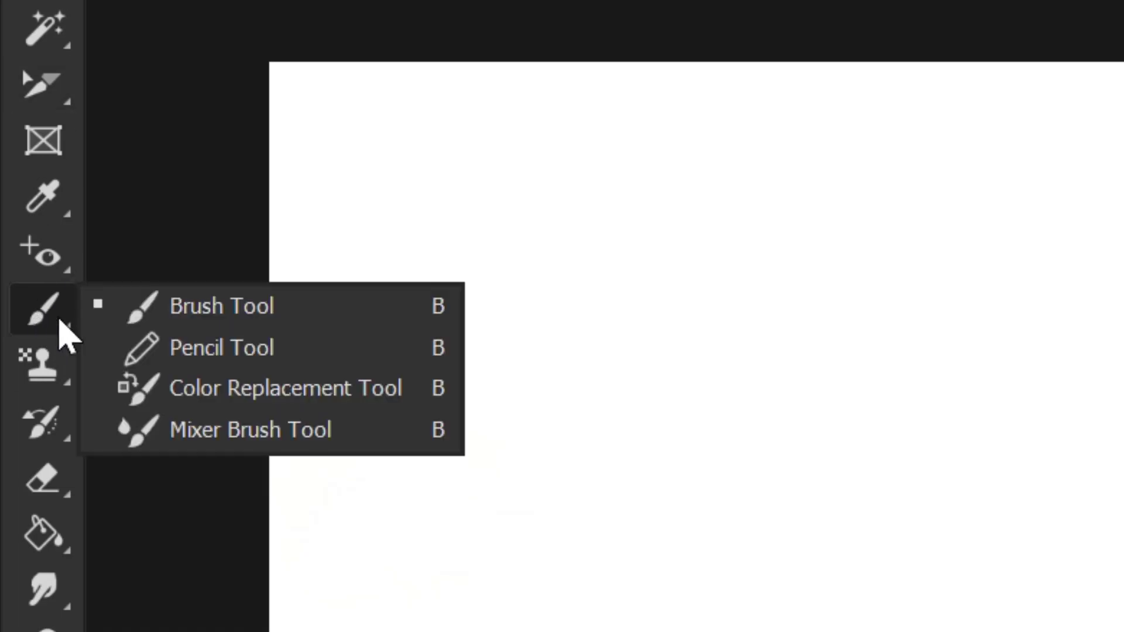
click(67, 336)
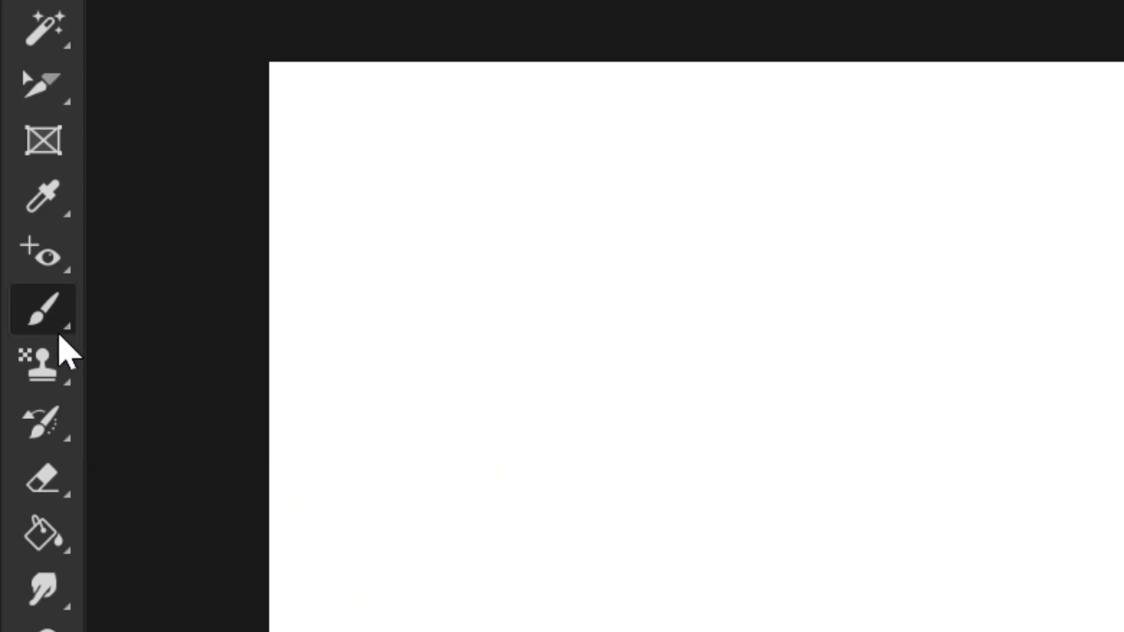
right_click(63, 348)
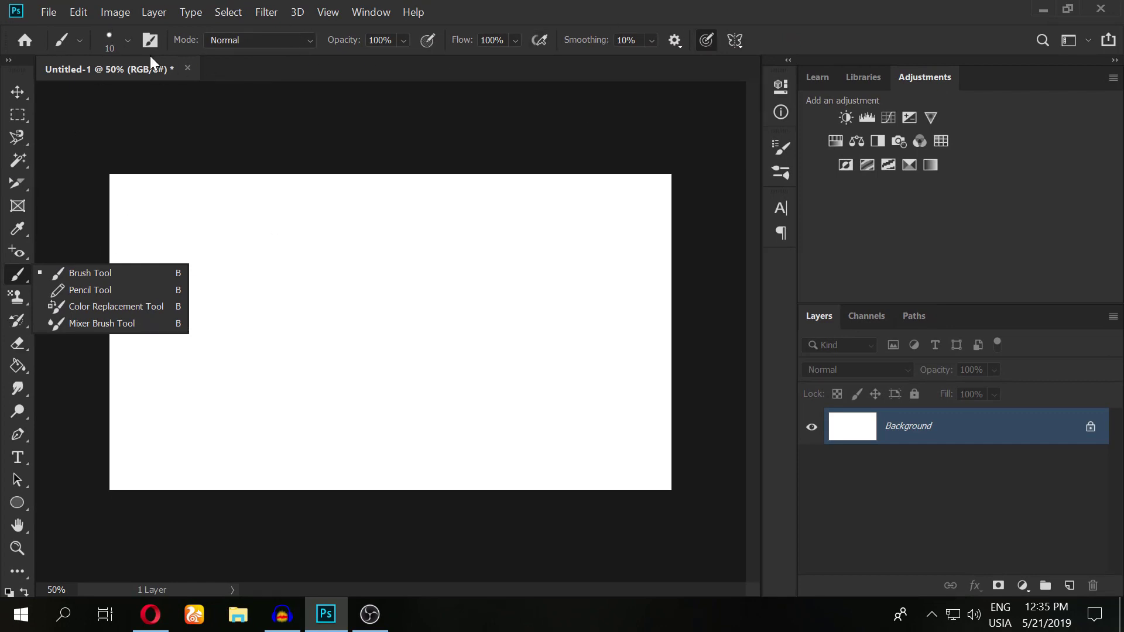
click(117, 277)
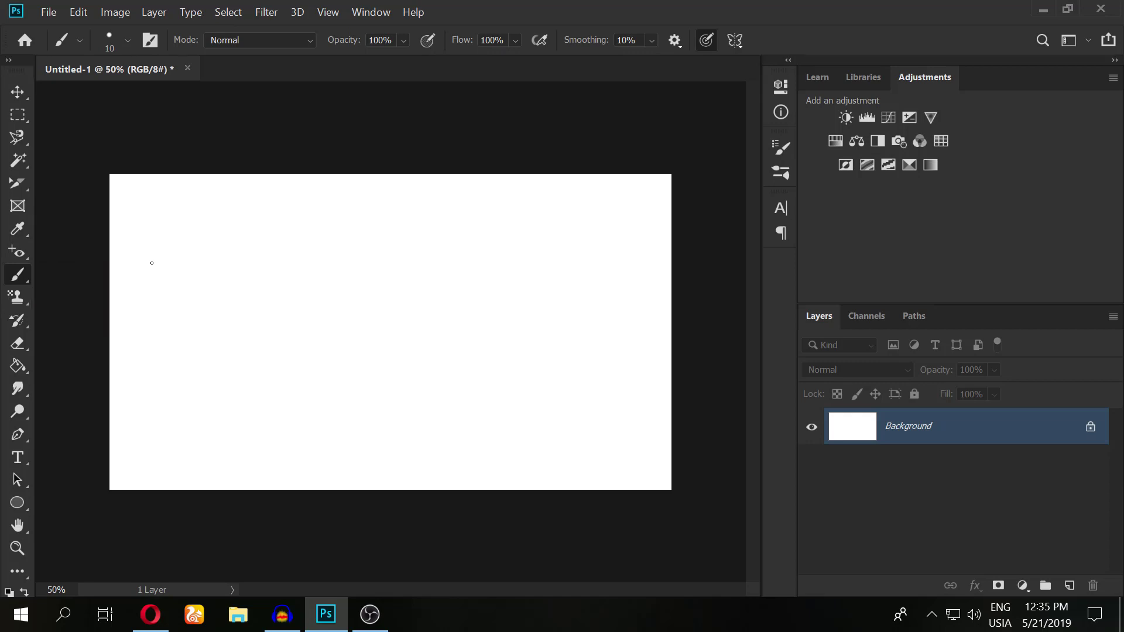
click(15, 295)
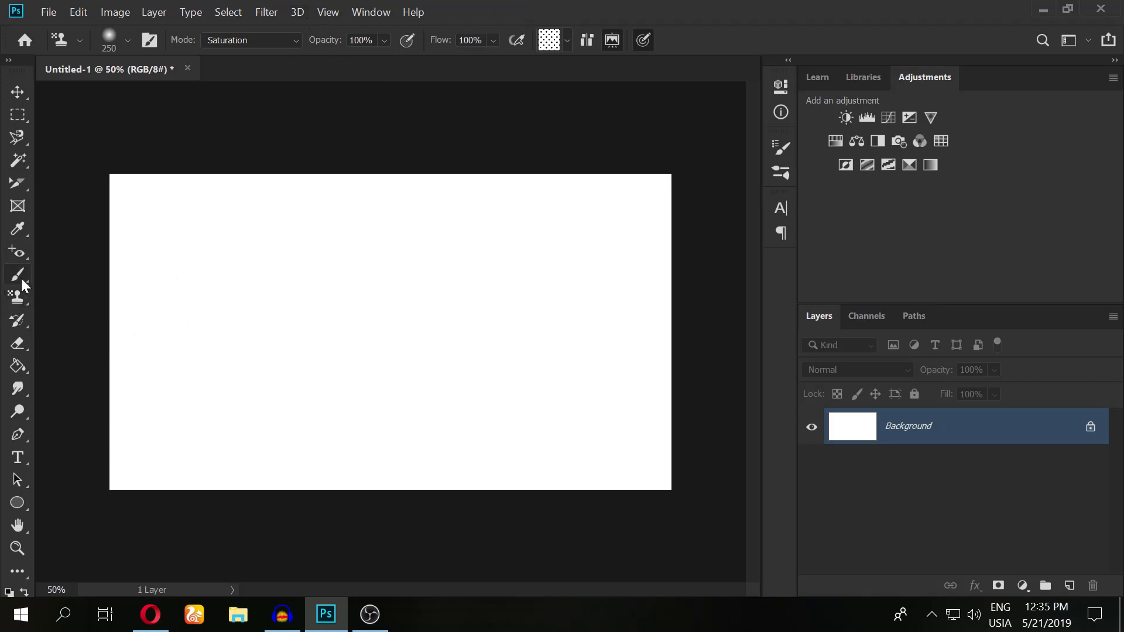
drag(23, 281, 63, 272)
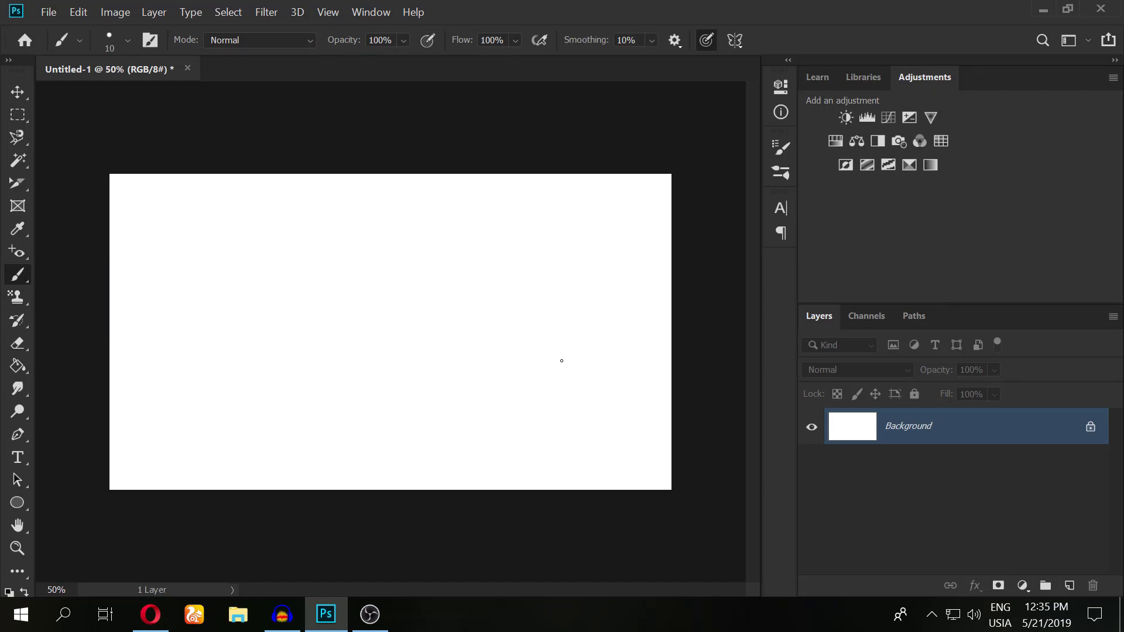
Paint a thin black zigzag stroke across the white canvas.
drag(534, 326, 427, 326)
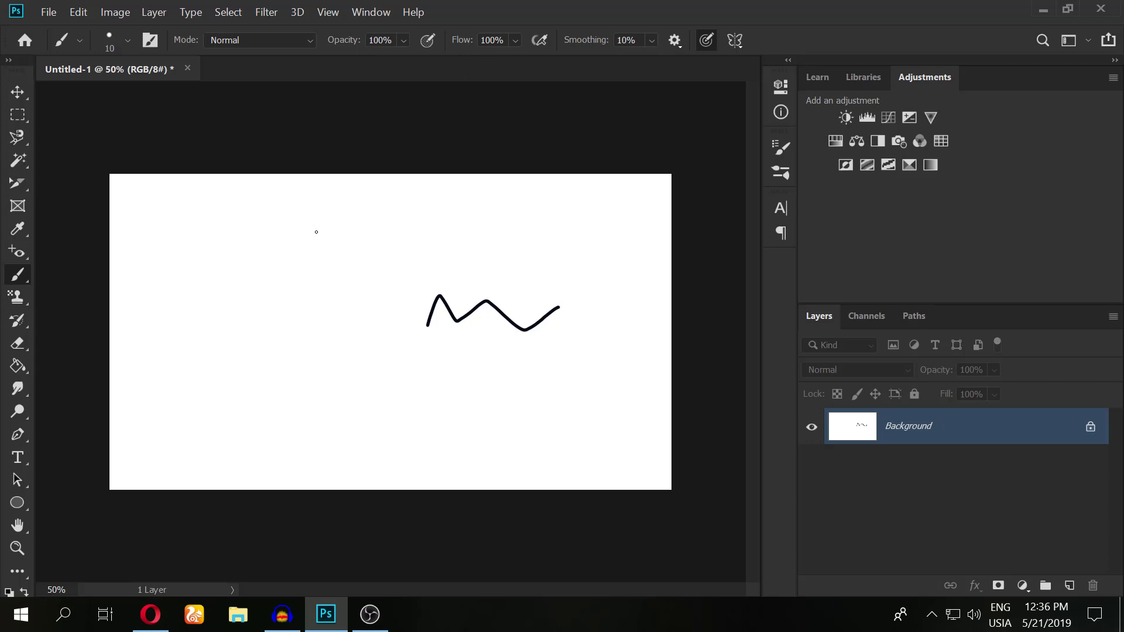
key(Tab)
key(Tab)
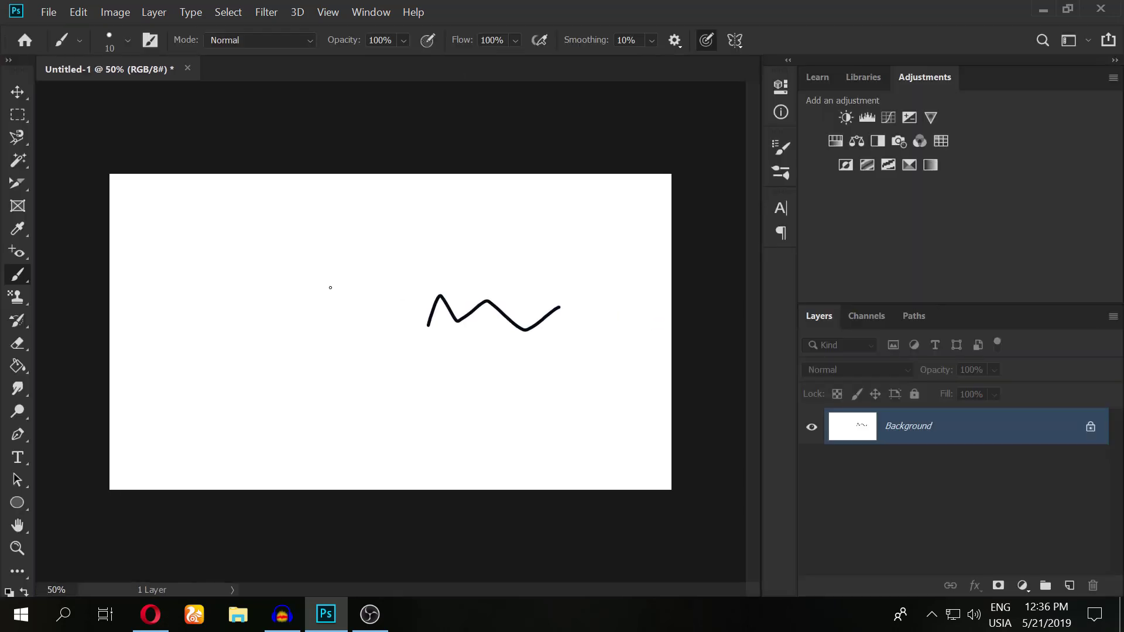
key(Caps_Lock)
Resize the brush with the bracket keys and set it to a 70 px Hard Round tip.
key(bracketright)
key(bracketright)
key(bracketright)
key(bracketright)
key(bracketright)
key(bracketright)
key(bracketright)
key(bracketright)
key(bracketright)
key(bracketright)
key(bracketright)
key(bracketright)
key(bracketright)
key(bracketright)
key(bracketright)
key(bracketright)
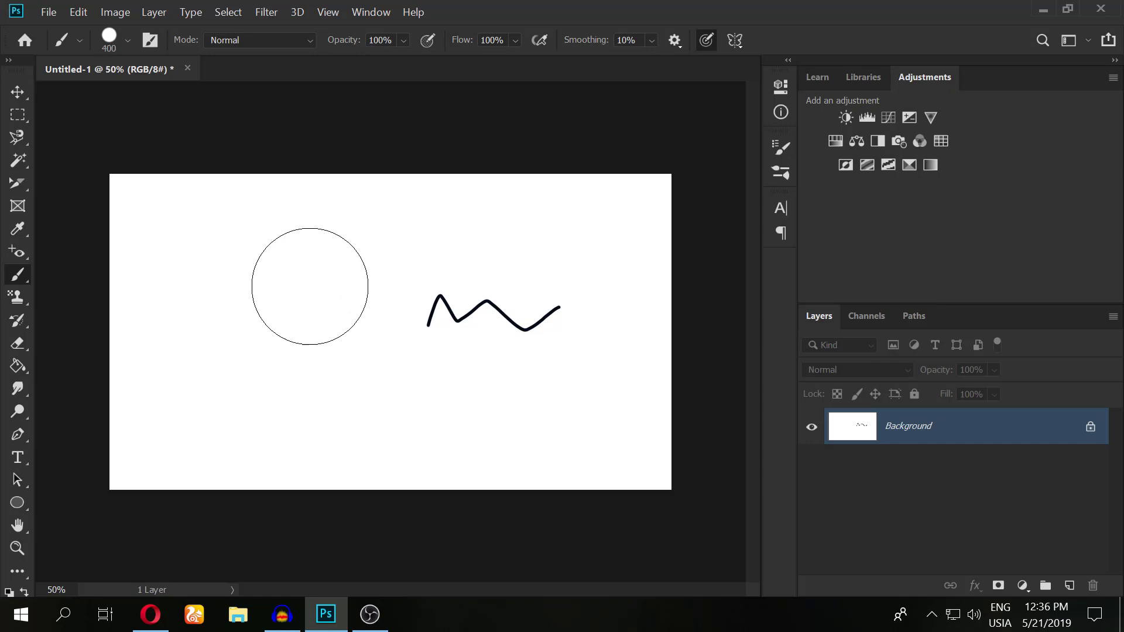
key(bracketright)
key(bracketleft)
key(bracketleft)
key(bracketleft)
key(bracketleft)
key(bracketleft)
key(bracketleft)
right_click(310, 286)
key(bracketright)
key(bracketright)
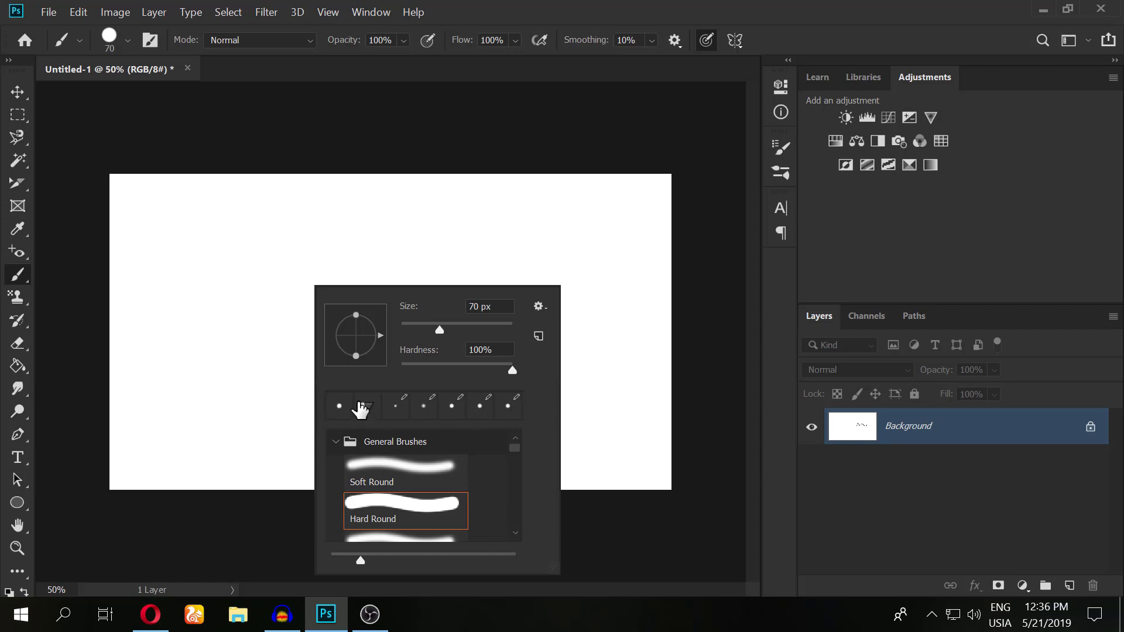
Paint three round black dots and a thick wavy stroke along the bottom.
click(365, 215)
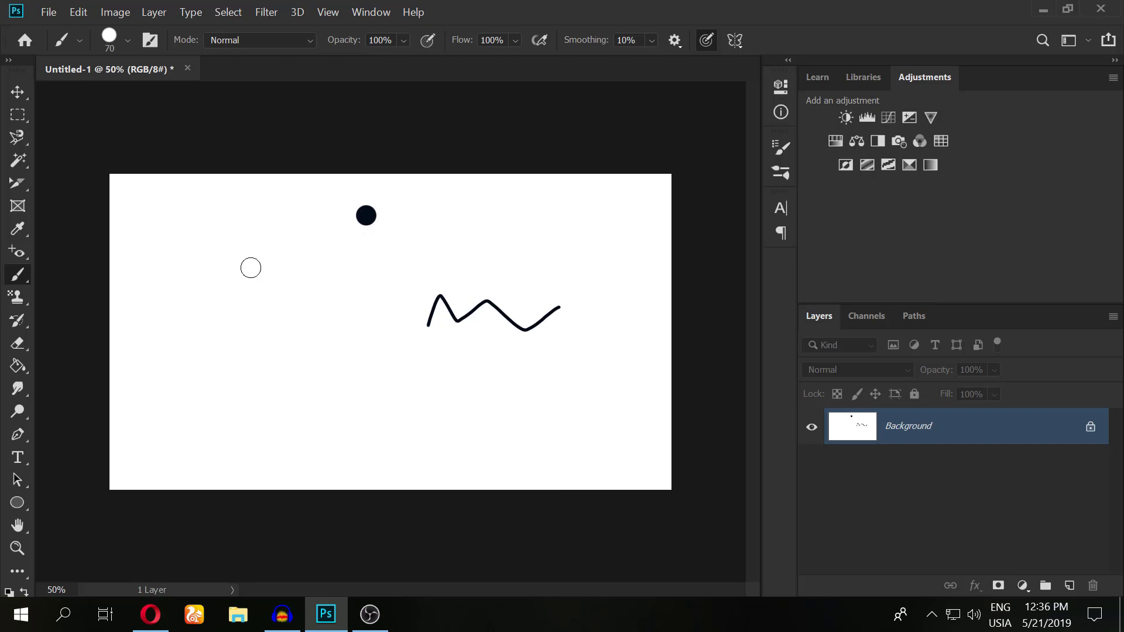
click(331, 376)
scroll(385, 382, up, 5)
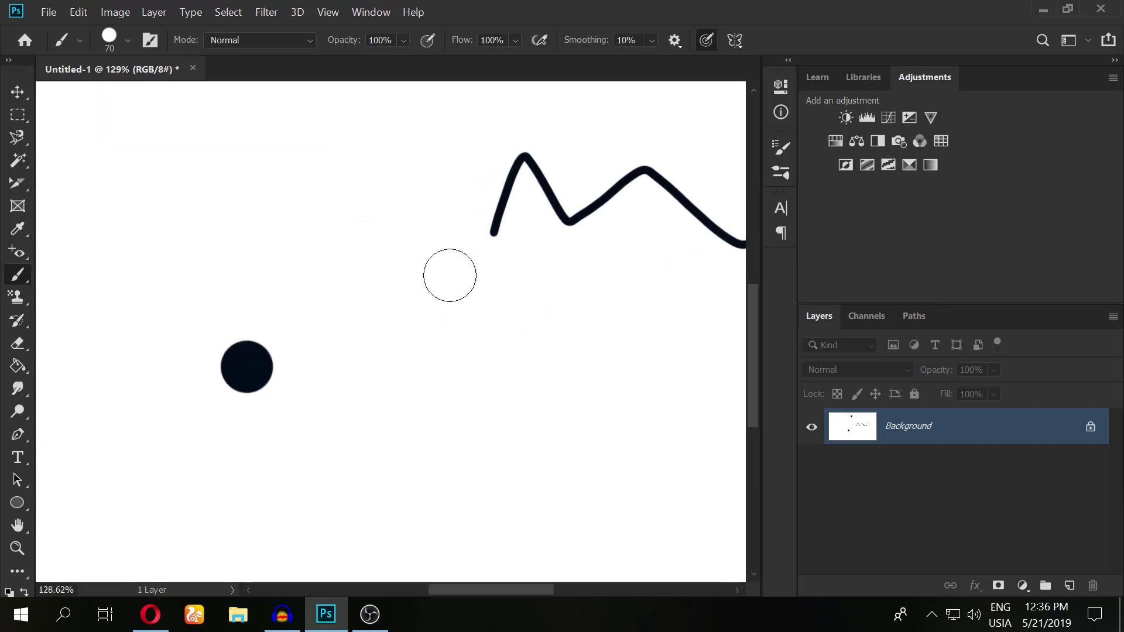
click(401, 213)
scroll(389, 459, down, 3)
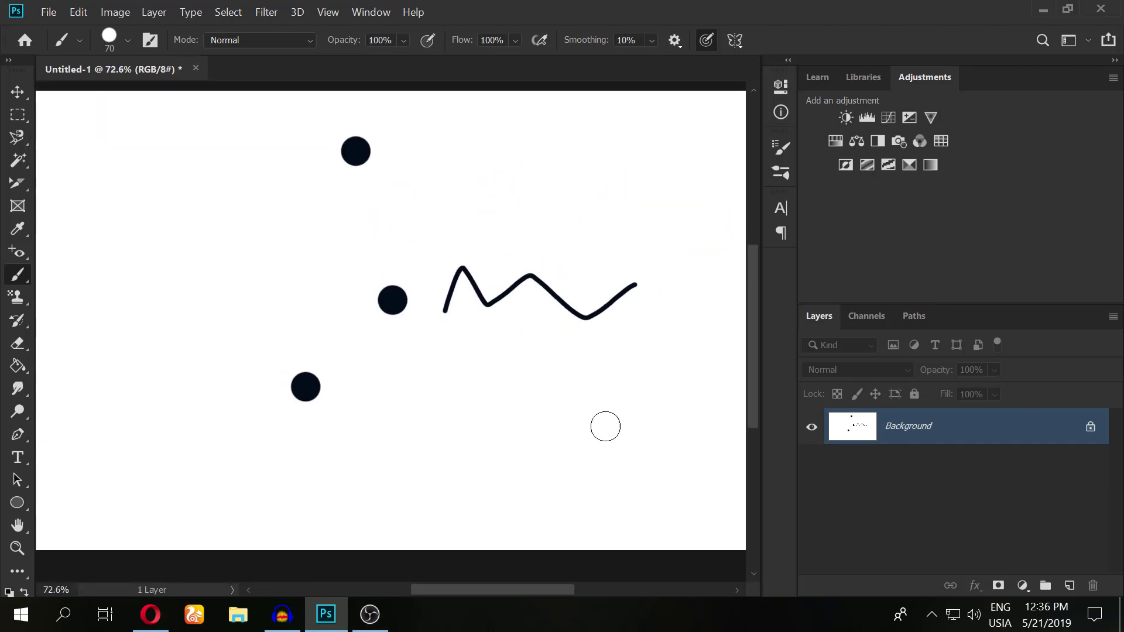
drag(620, 404, 188, 464)
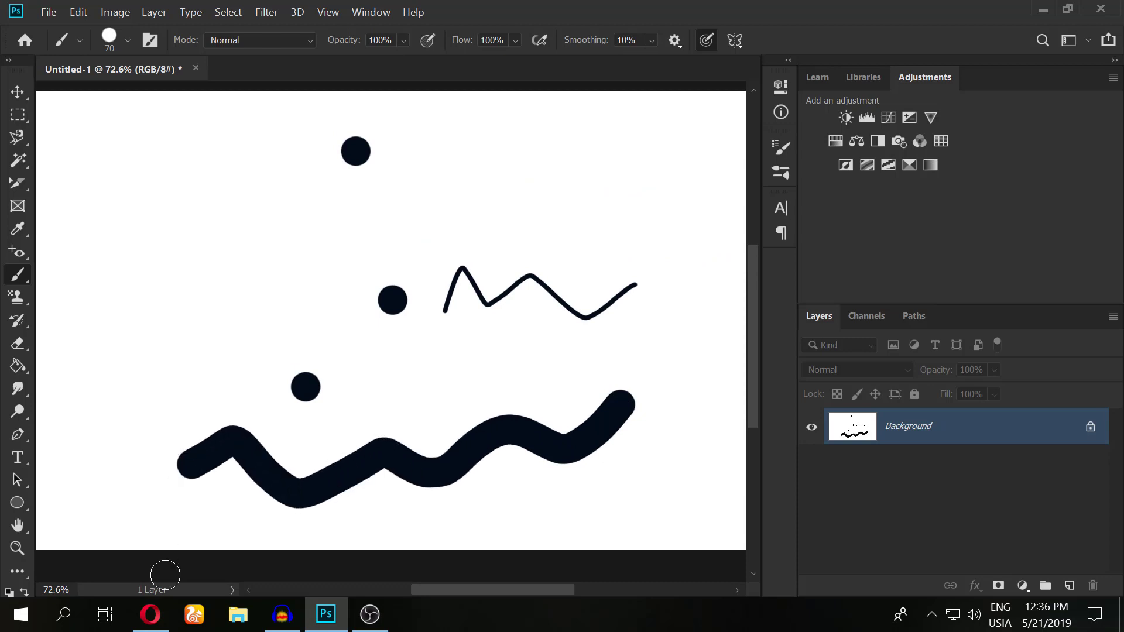
Raise the brush size to 155 px and paint two large dots and a diagonal stroke.
right_click(264, 153)
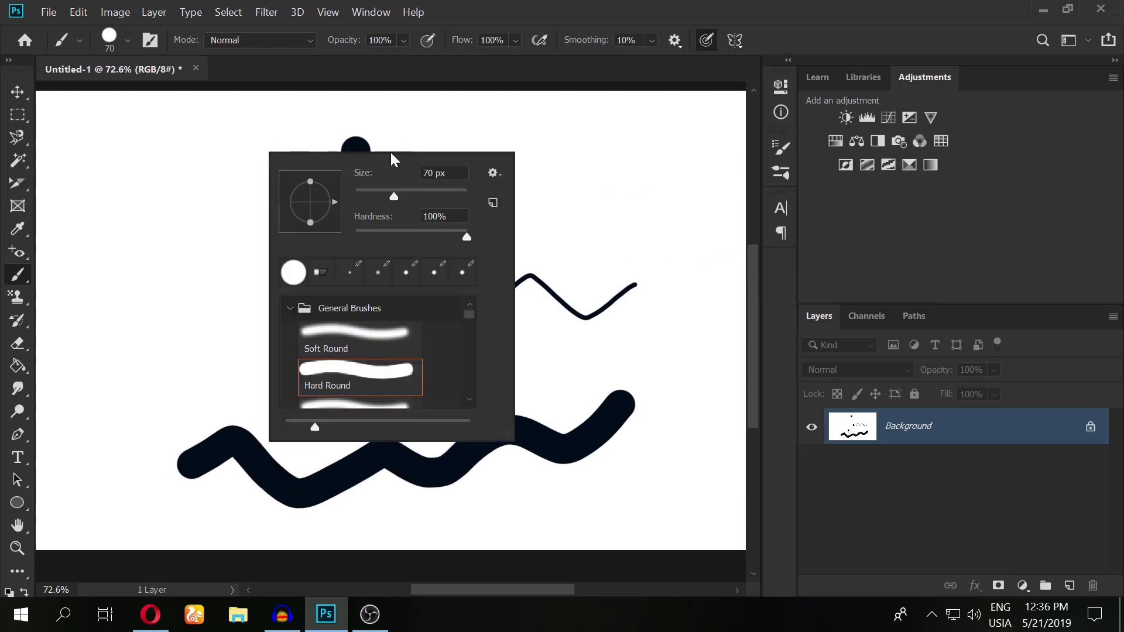
drag(392, 201, 424, 202)
click(191, 237)
click(392, 152)
mouse_move(622, 165)
mouse_down()
mouse_move(406, 201)
mouse_move(216, 334)
mouse_up()
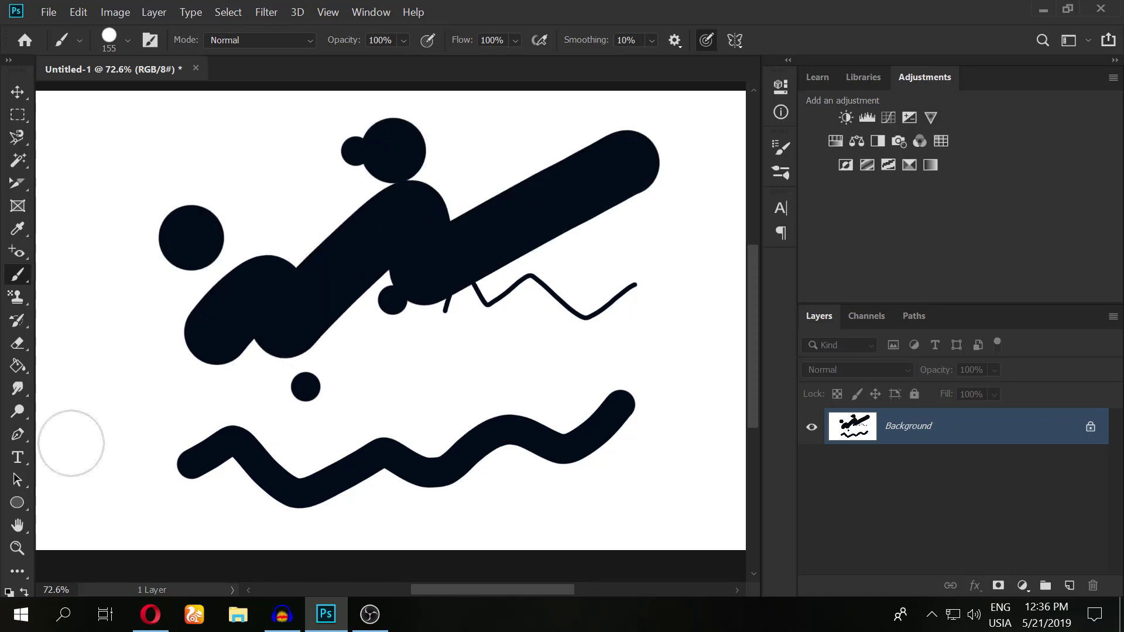
alt+scroll(274, 384, down, 5)
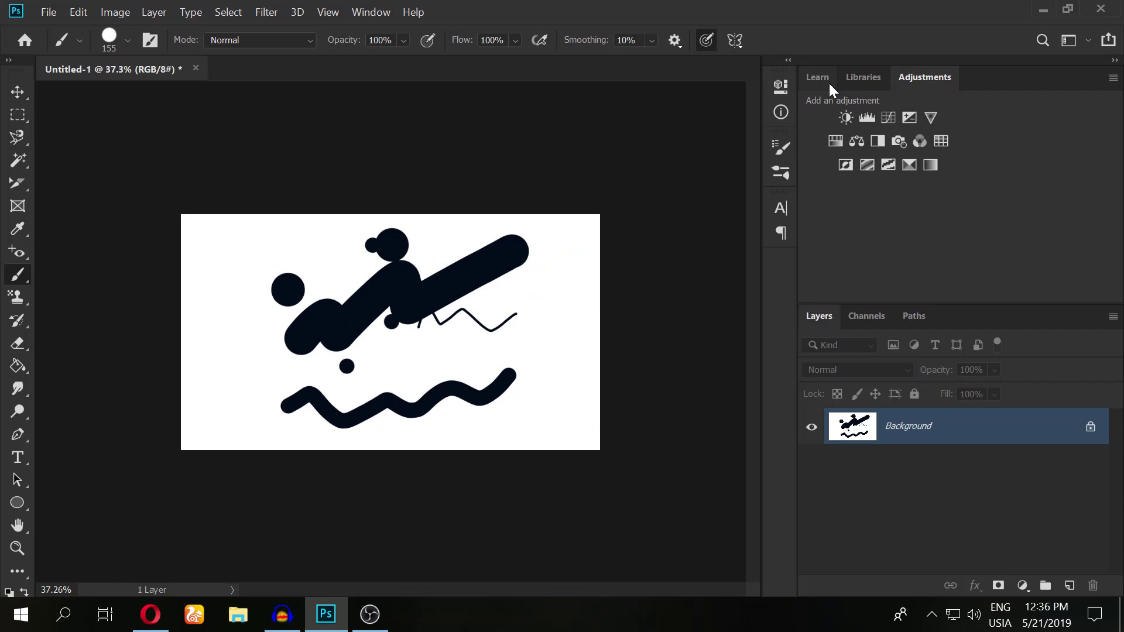
Close the Libraries and Adjustments panels and dock the Color panel at right.
alt+scroll(525, 291, down, 1)
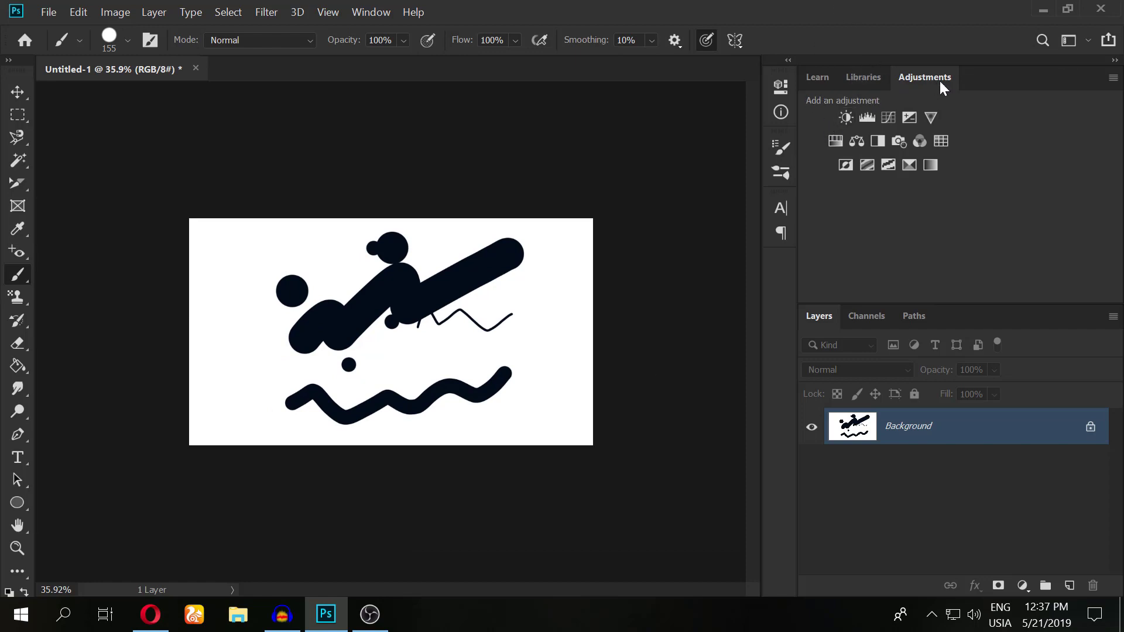
drag(911, 77, 919, 161)
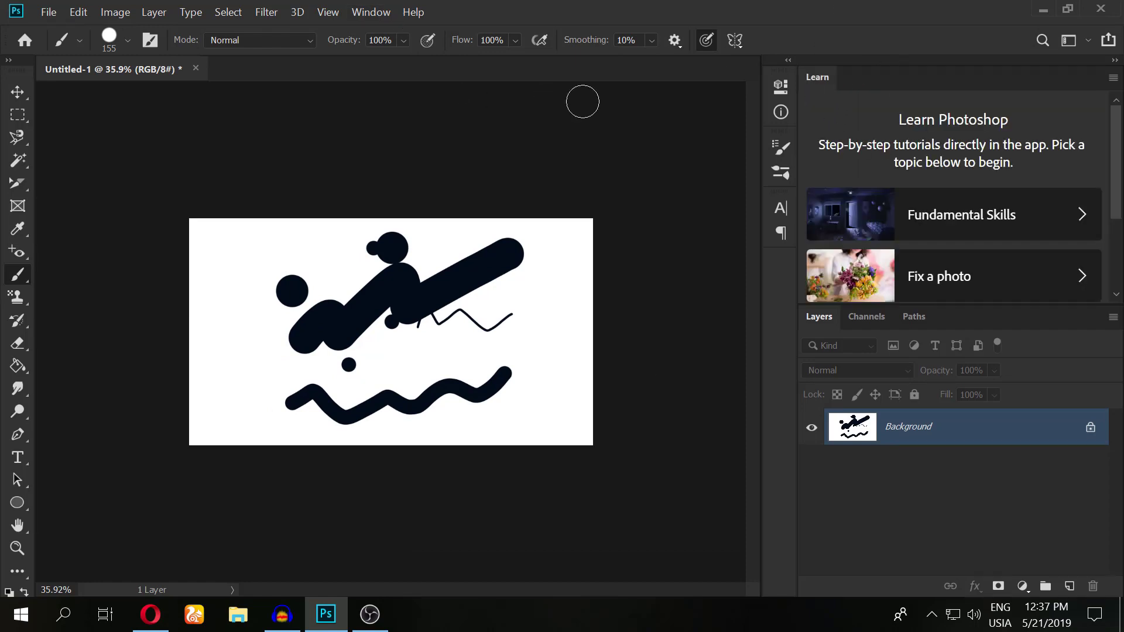
click(375, 15)
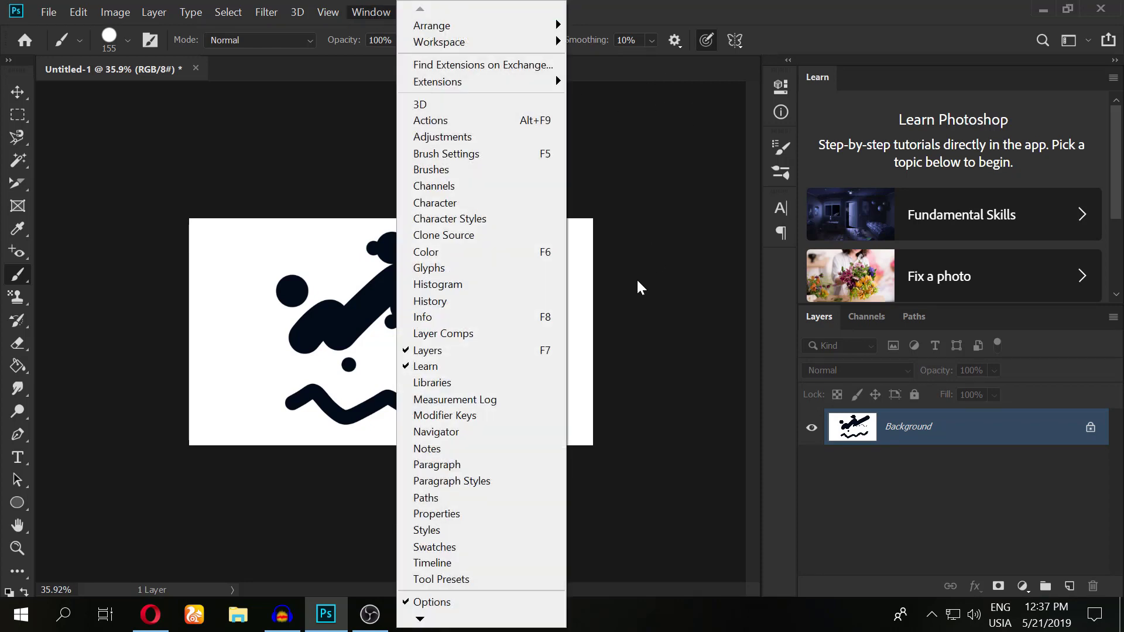
click(434, 252)
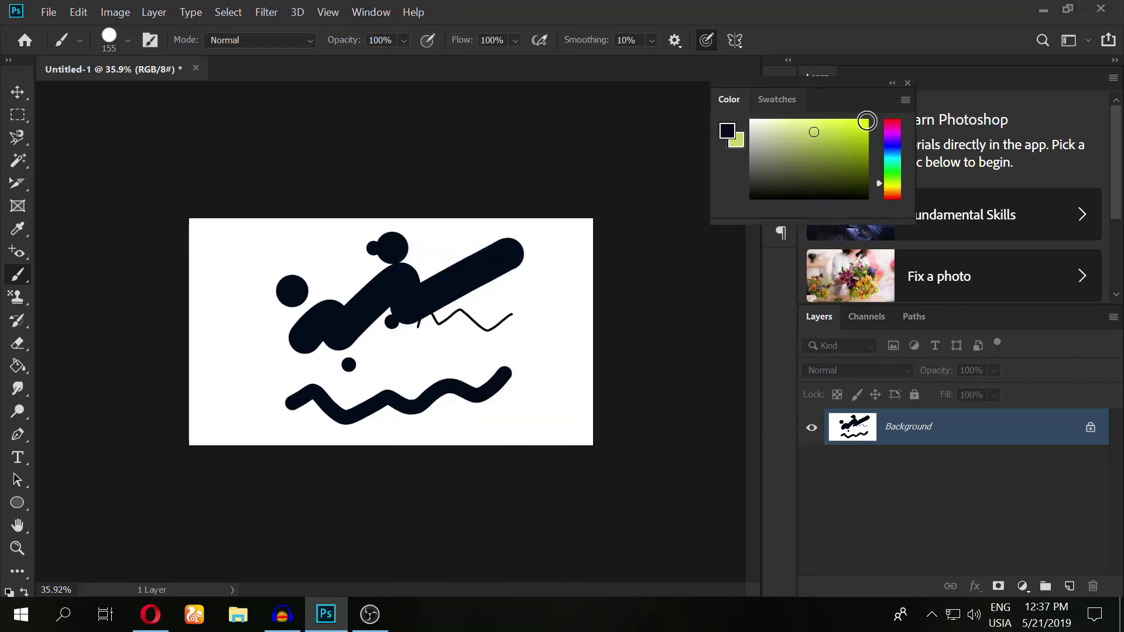
drag(855, 110, 979, 104)
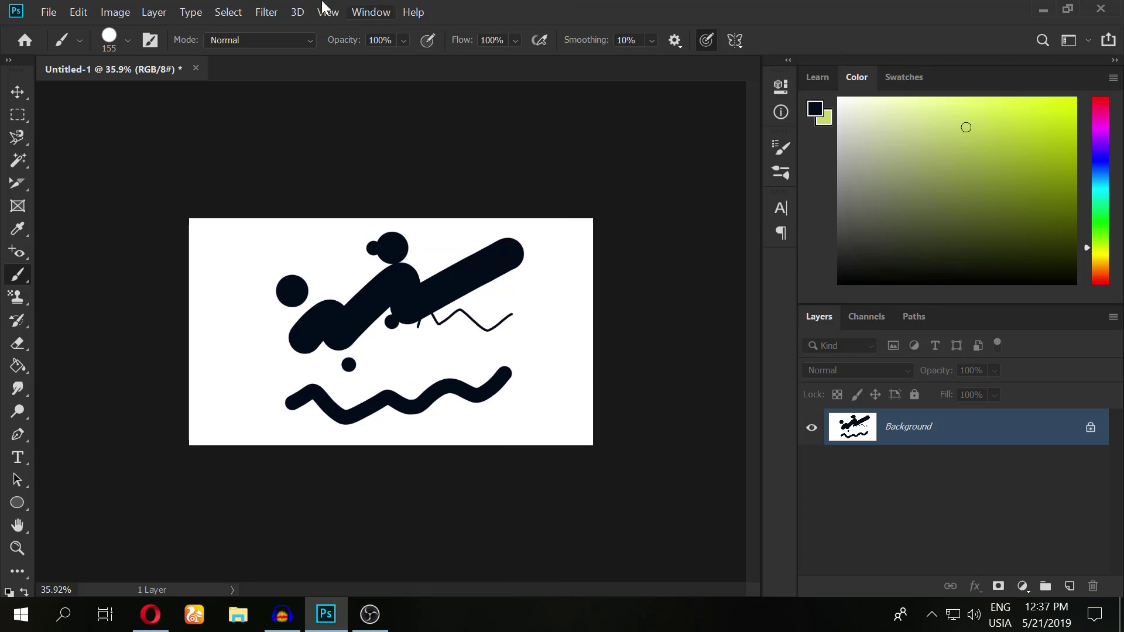
Add the History panel, close the Learn panel, and show the Swatches grid.
click(368, 12)
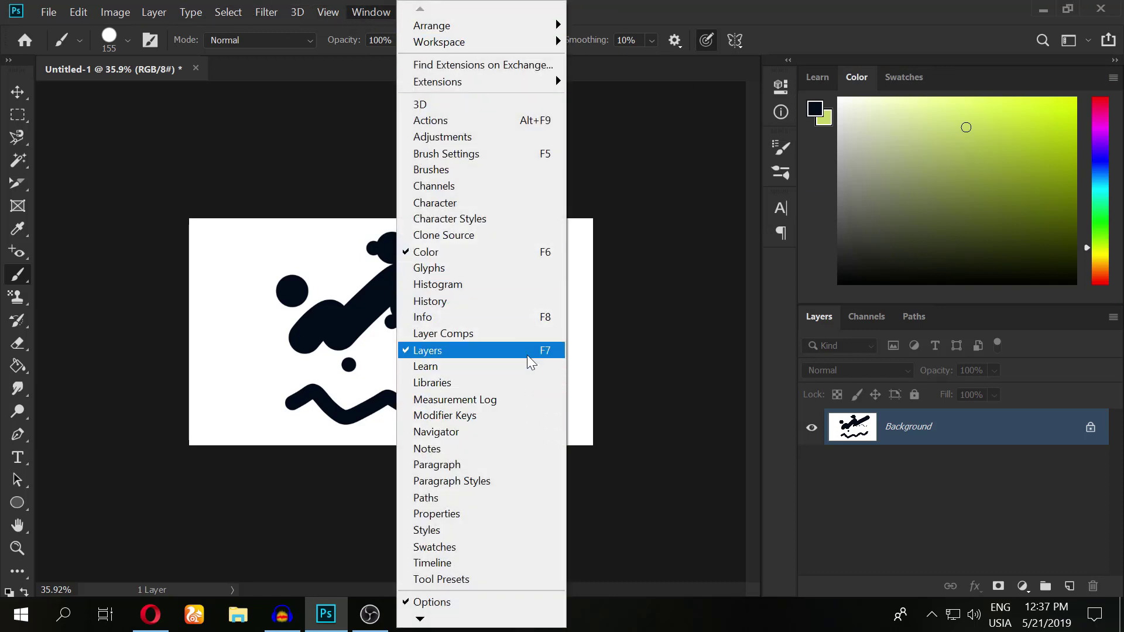
click(526, 301)
right_click(815, 77)
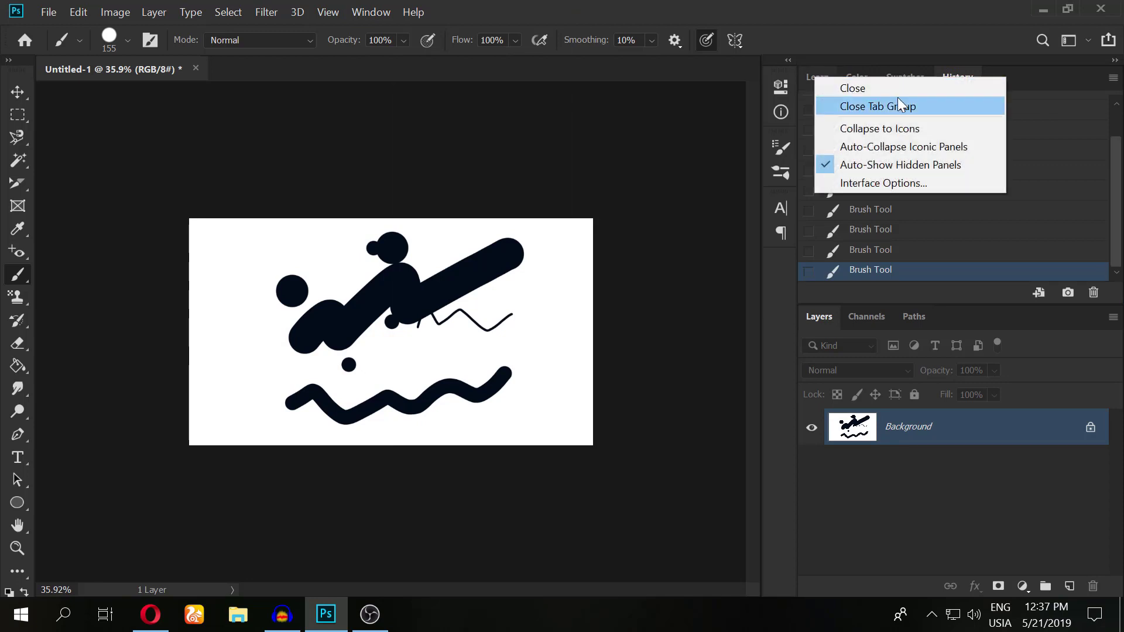
click(870, 89)
click(866, 76)
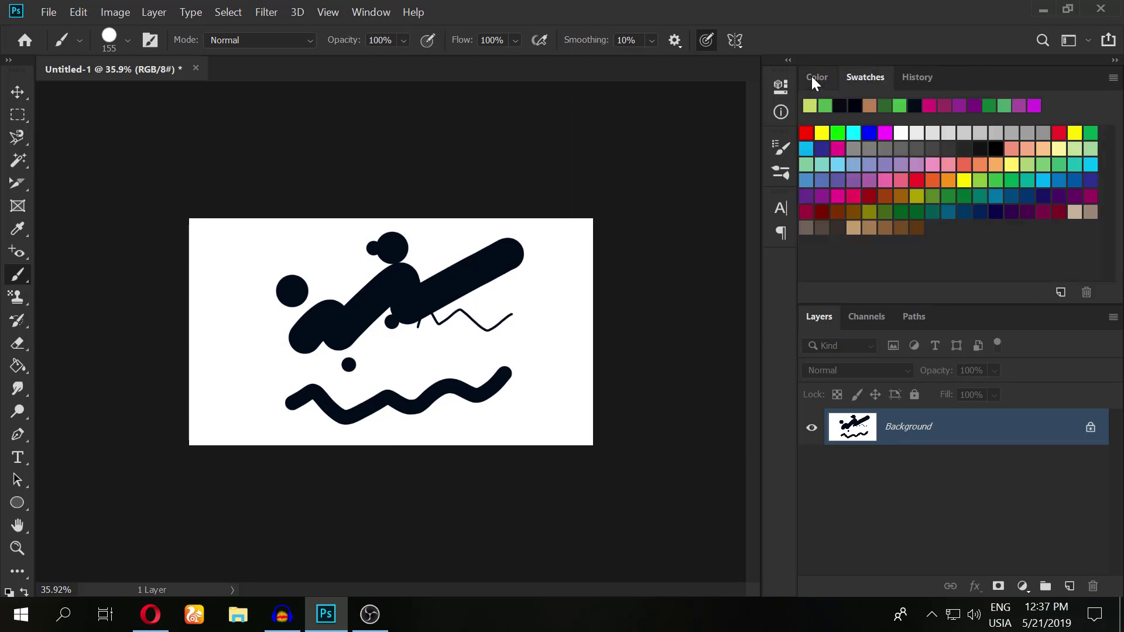
click(812, 76)
click(866, 81)
Choose a dark teal swatch and paint two strokes on the canvas.
click(949, 211)
scroll(602, 314, up, 2)
scroll(624, 360, up, 1)
mouse_move(625, 360)
mouse_down()
mouse_move(527, 331)
mouse_move(462, 339)
mouse_up()
drag(295, 342, 259, 273)
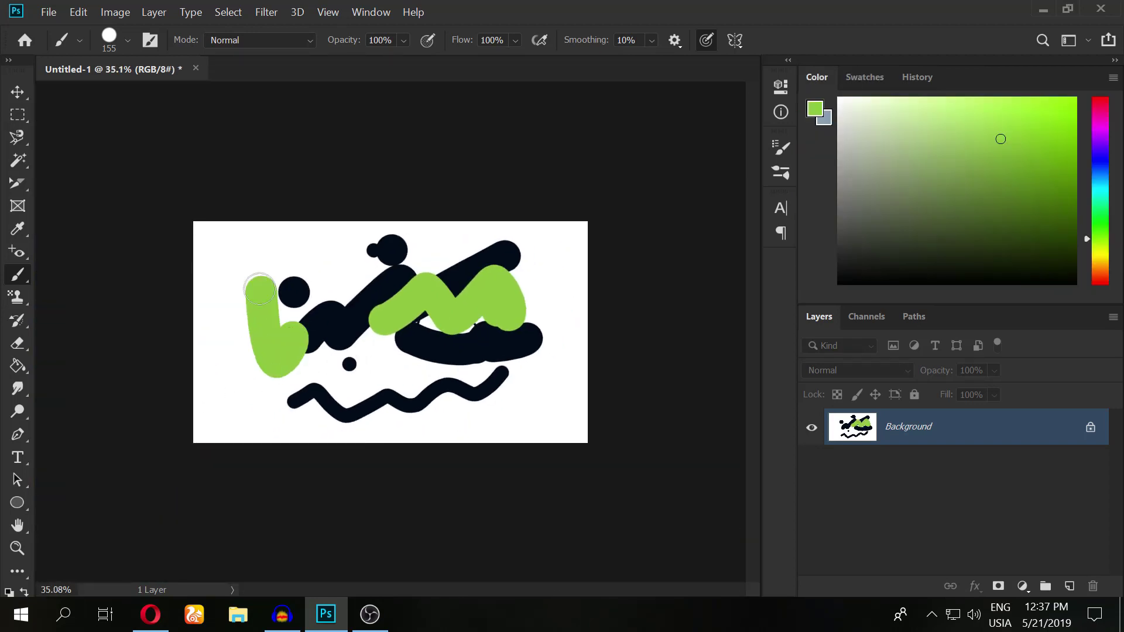
Revert to the Untitled-1 History snapshot and paint one large green zigzag.
click(917, 77)
scroll(869, 176, up, 5)
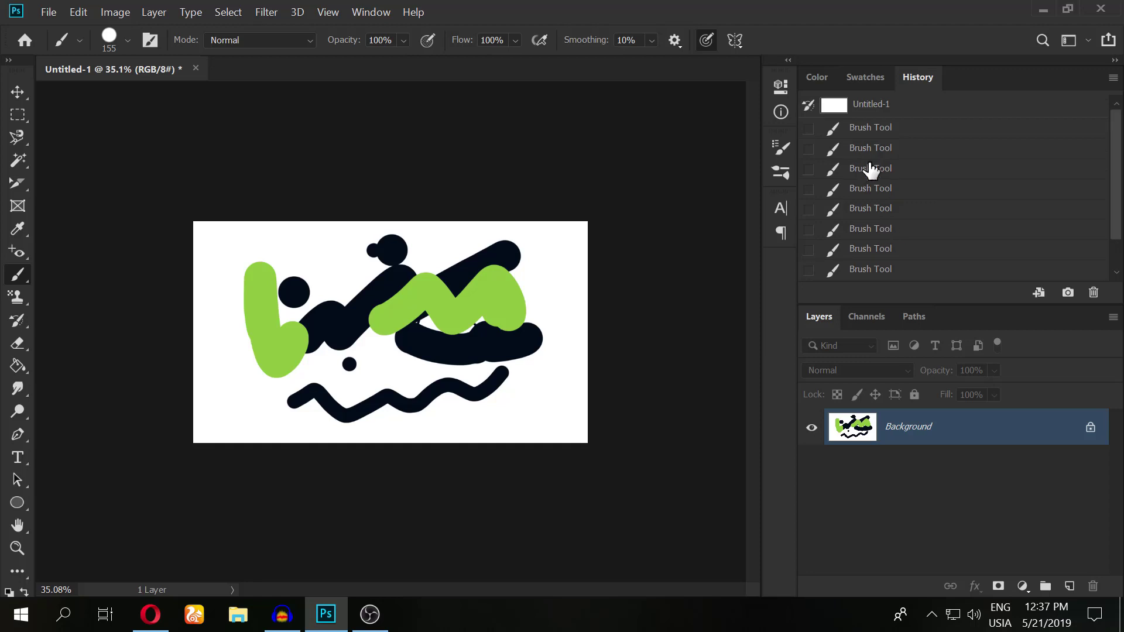
click(863, 105)
scroll(555, 256, up, 2)
mouse_move(629, 170)
mouse_down()
mouse_move(289, 171)
mouse_move(101, 309)
mouse_up()
scroll(335, 256, down, 2)
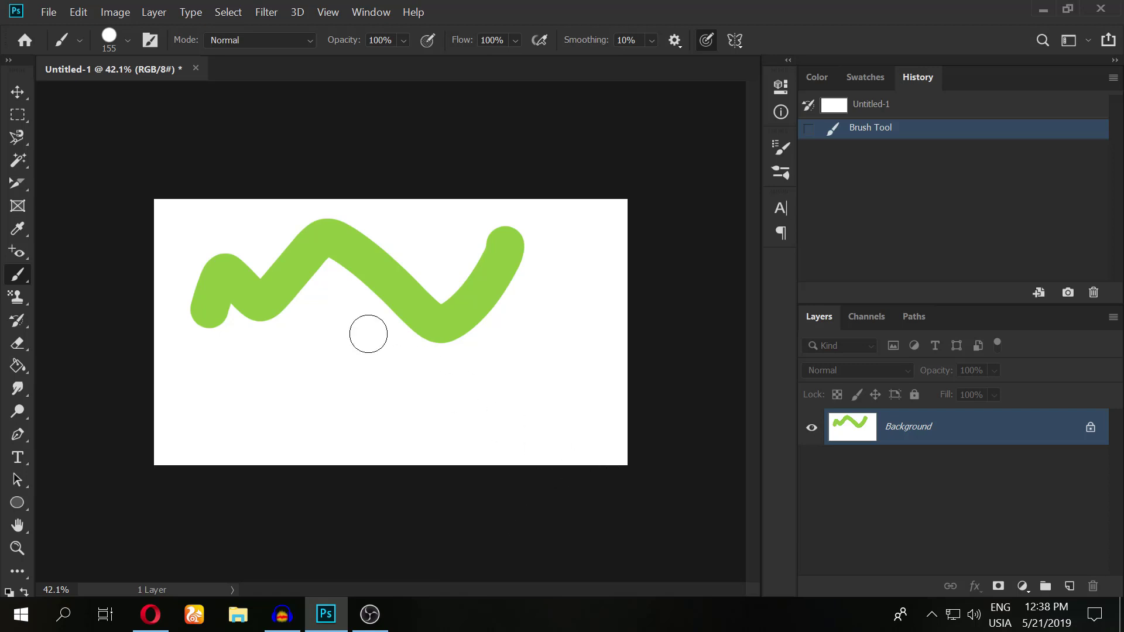
Lower brush hardness to 0% and paint a soft green wave below the zigzag.
right_click(427, 377)
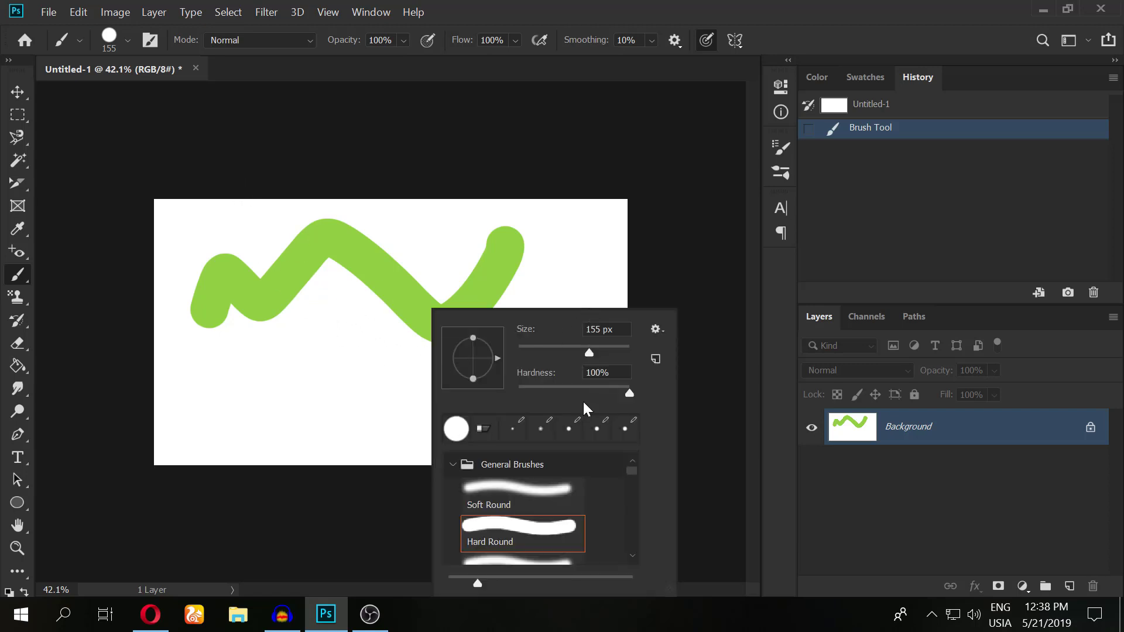
drag(630, 394, 517, 394)
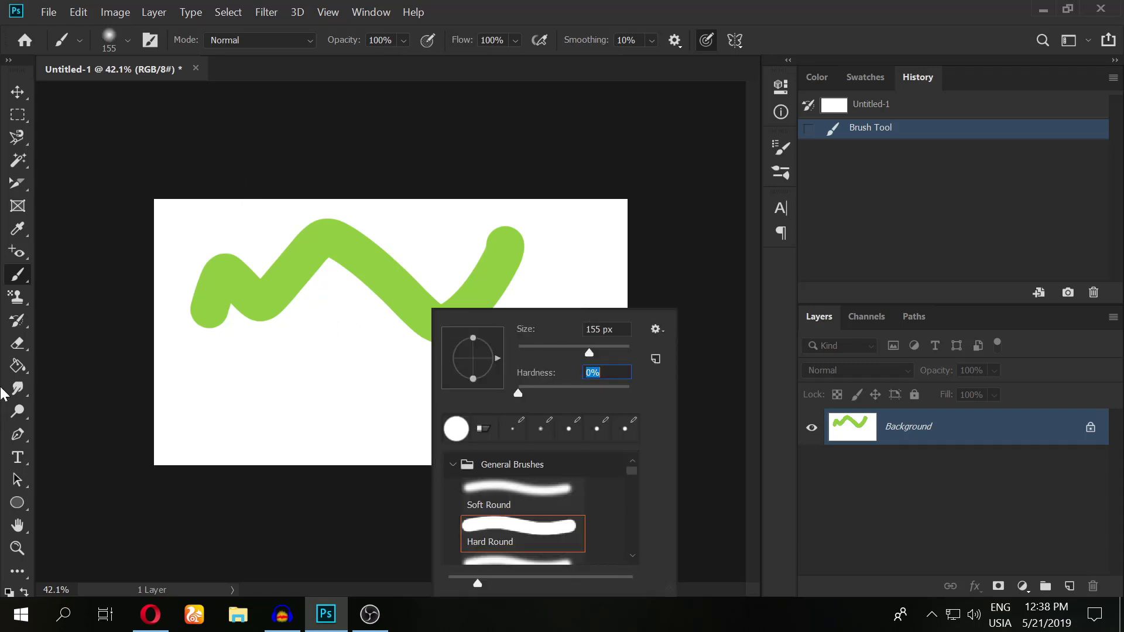
drag(226, 354, 551, 395)
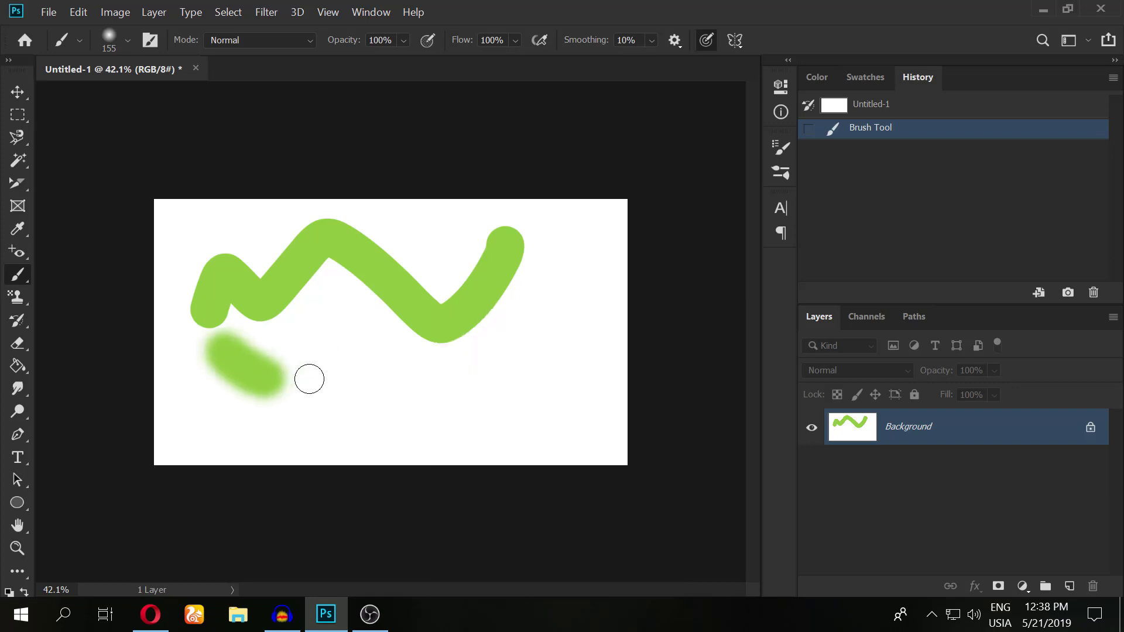
scroll(383, 366, up, 5)
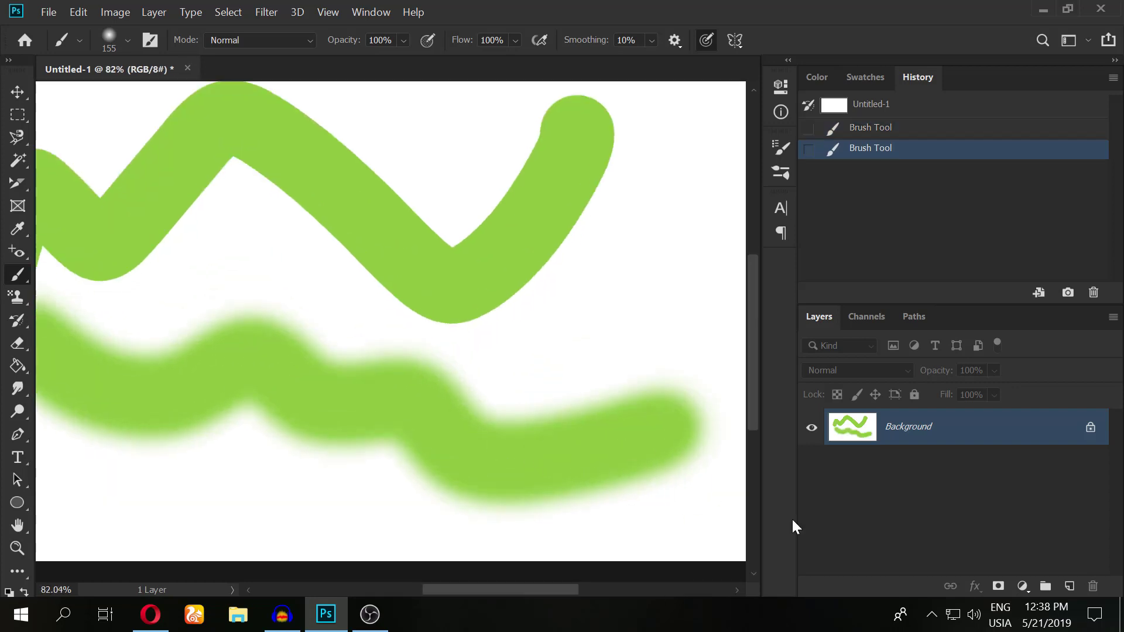
scroll(638, 523, up, 1)
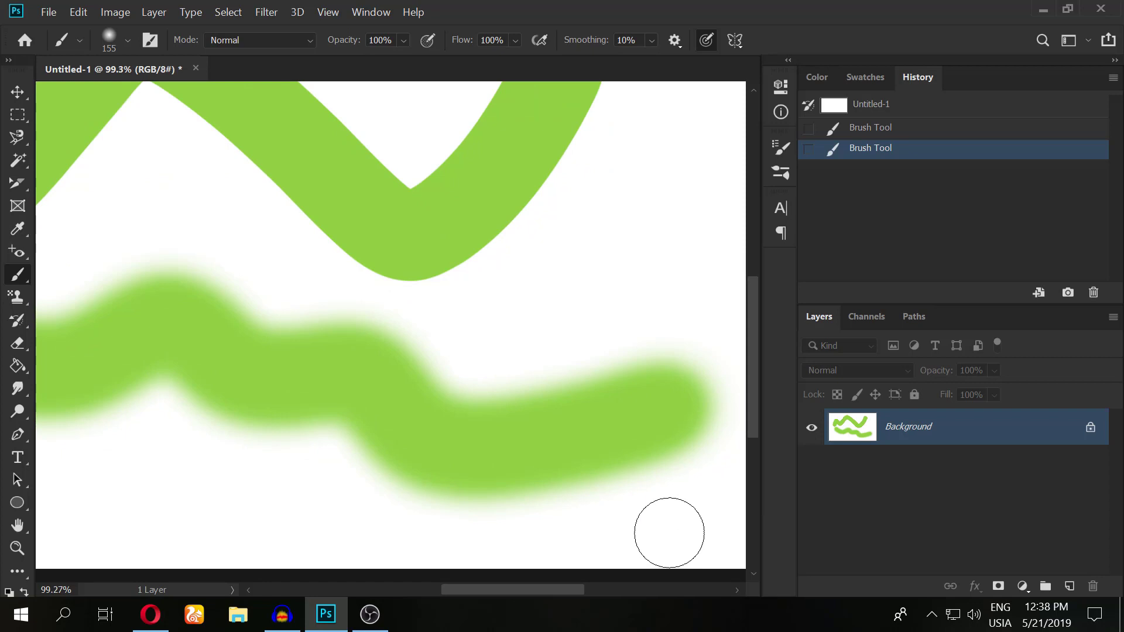
right_click(516, 420)
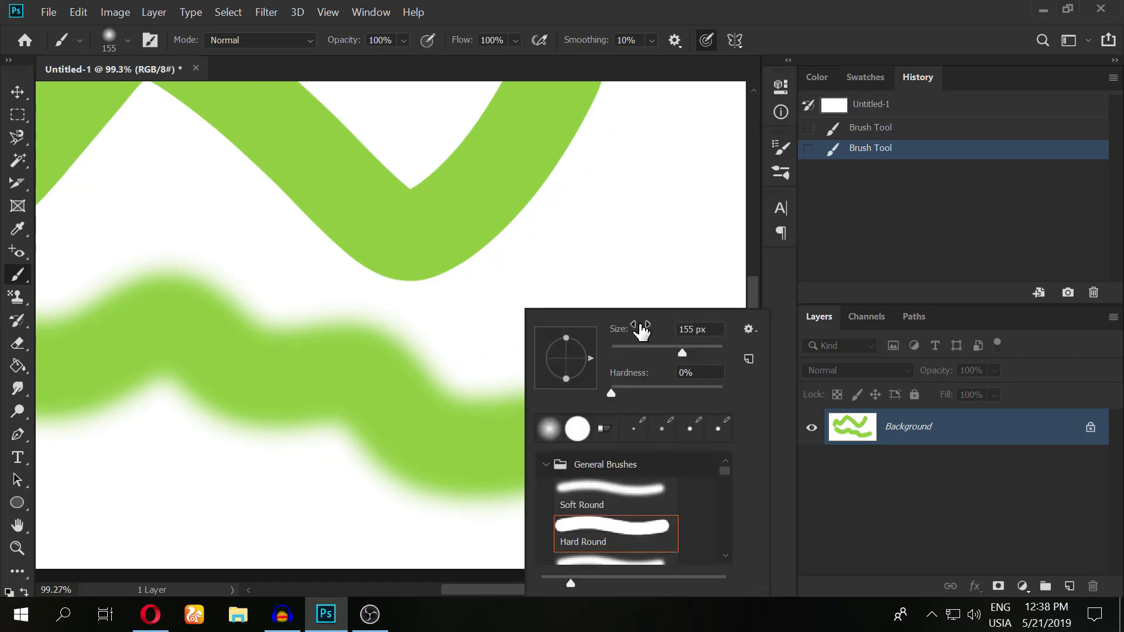
Choose the Round Blunt Medium Stiff bristle brush from the brush picker.
scroll(579, 492, down, 2)
scroll(589, 494, down, 2)
scroll(618, 530, down, 3)
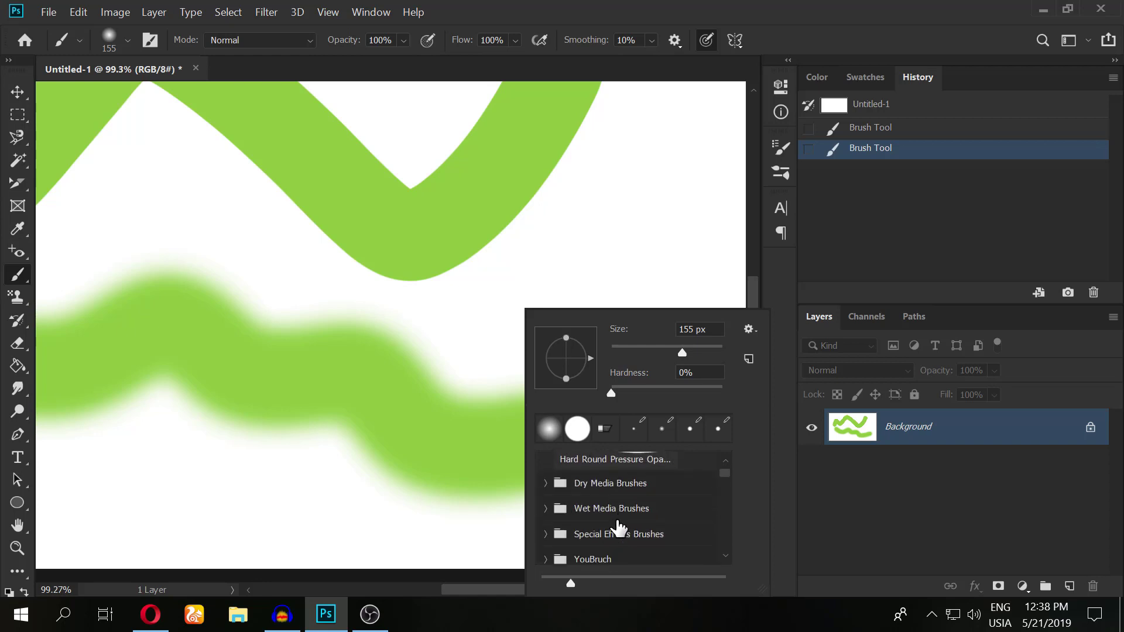
scroll(618, 530, down, 3)
scroll(633, 533, up, 3)
scroll(644, 534, up, 2)
scroll(639, 515, down, 3)
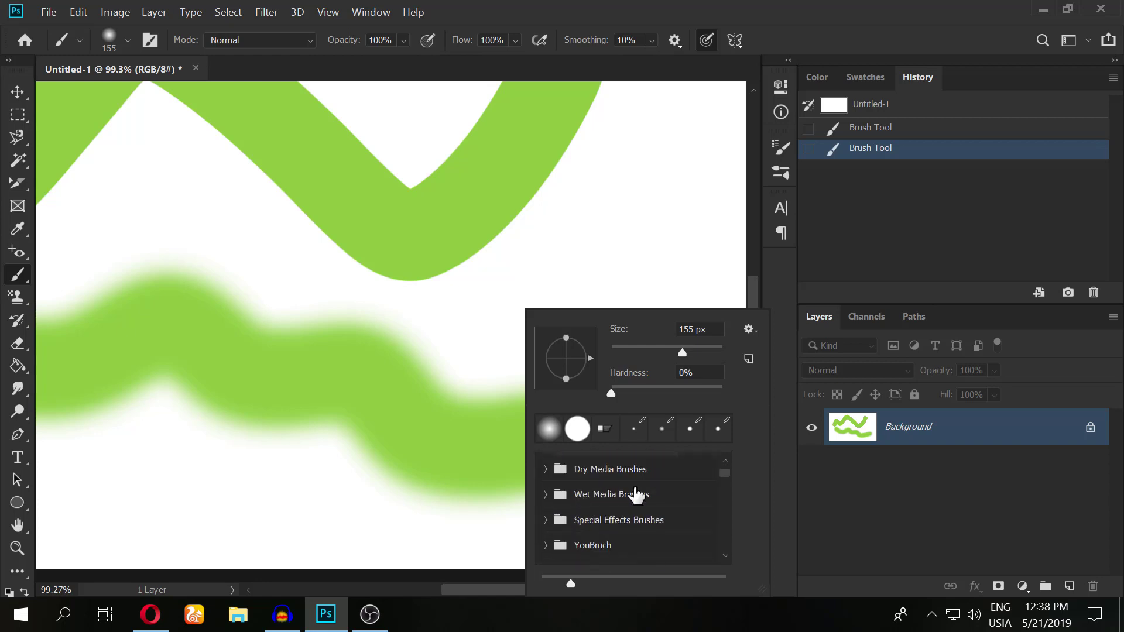
scroll(636, 494, up, 3)
scroll(644, 499, down, 1)
scroll(643, 499, down, 4)
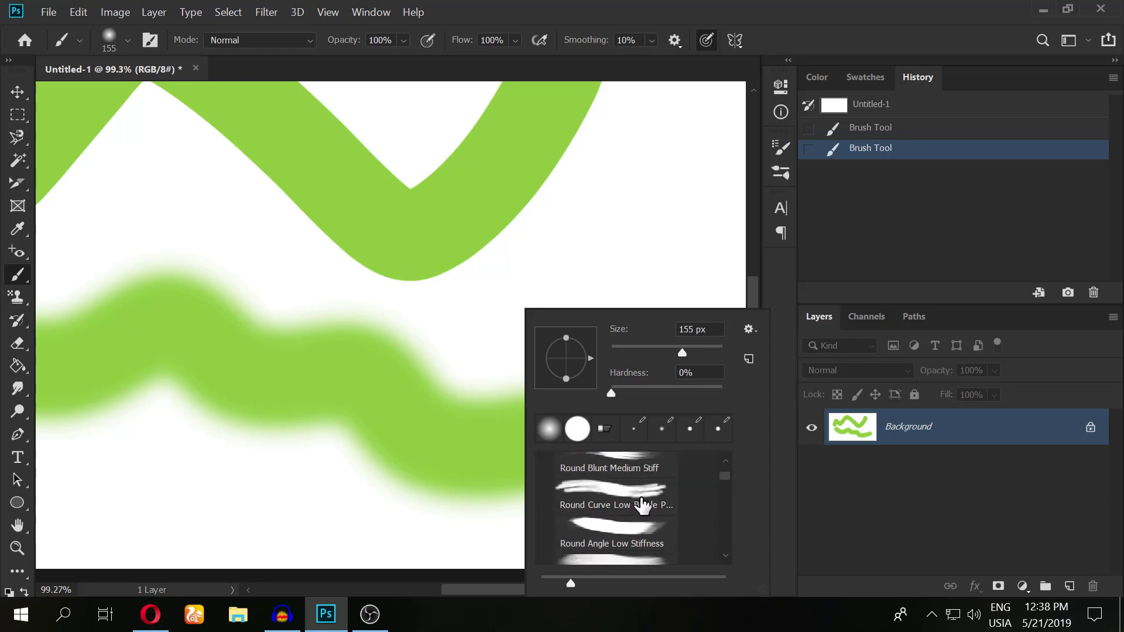
scroll(642, 504, up, 1)
click(639, 501)
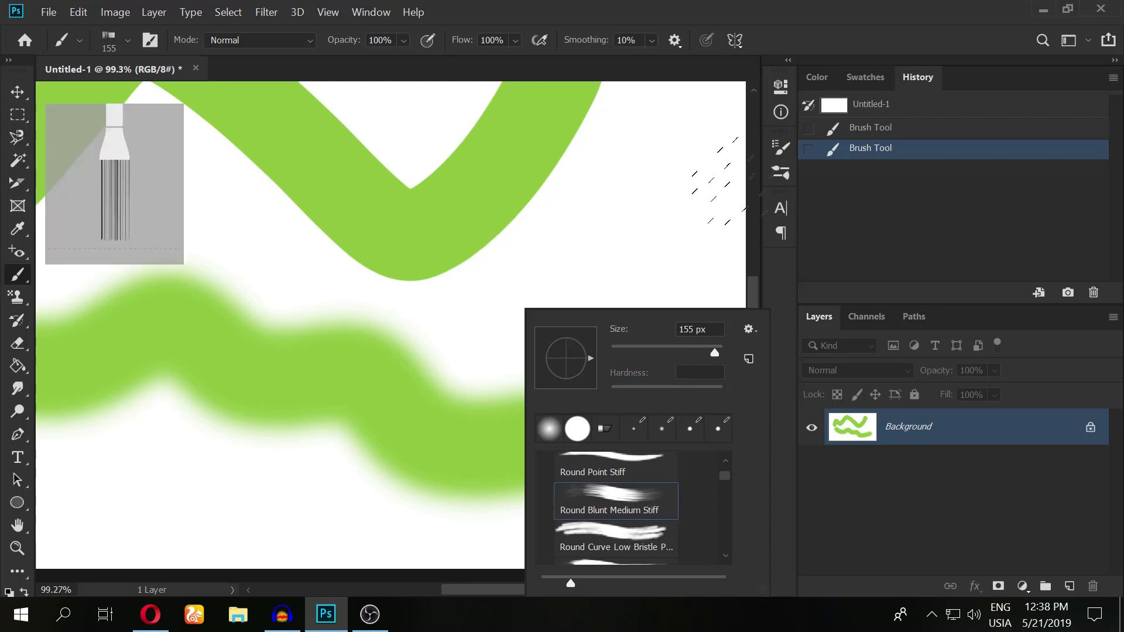
Paint two test bristle strokes across the canvas, fitting it to the window.
drag(726, 175, 258, 240)
key(ctrl+0)
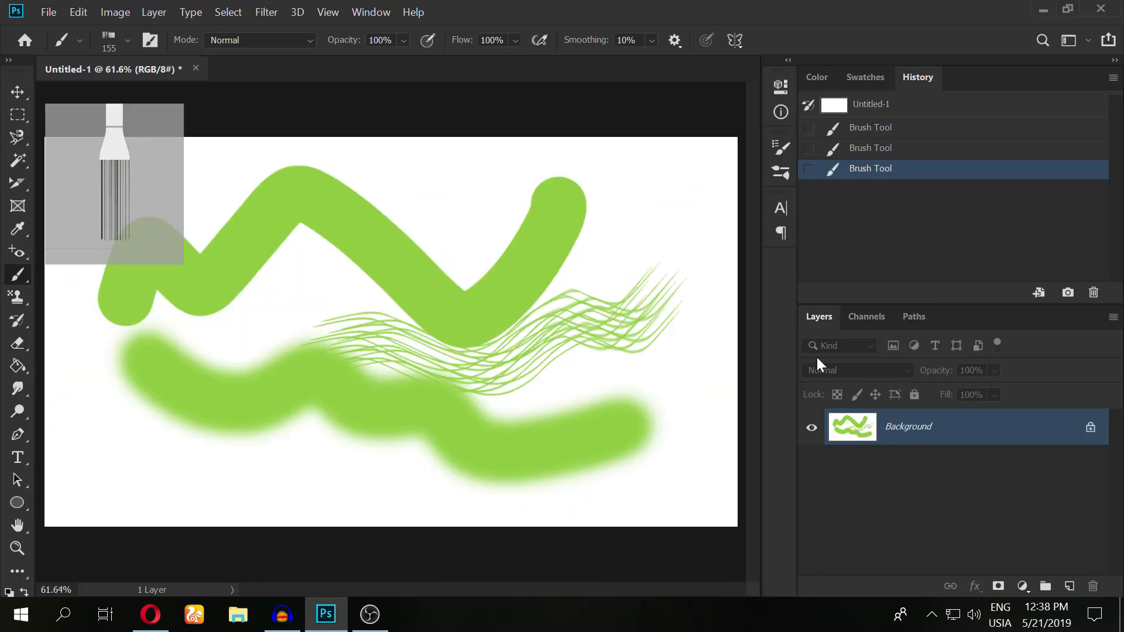
drag(713, 108, 82, 275)
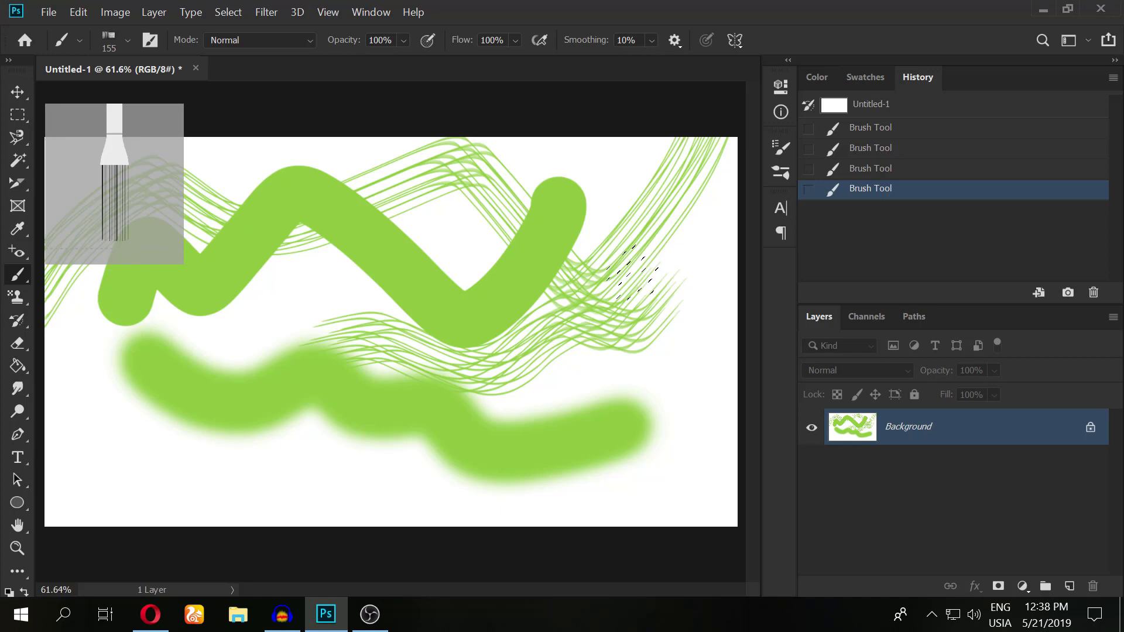
Revert to blank, paint one green bristle wave, and switch back to Hard Round.
click(835, 105)
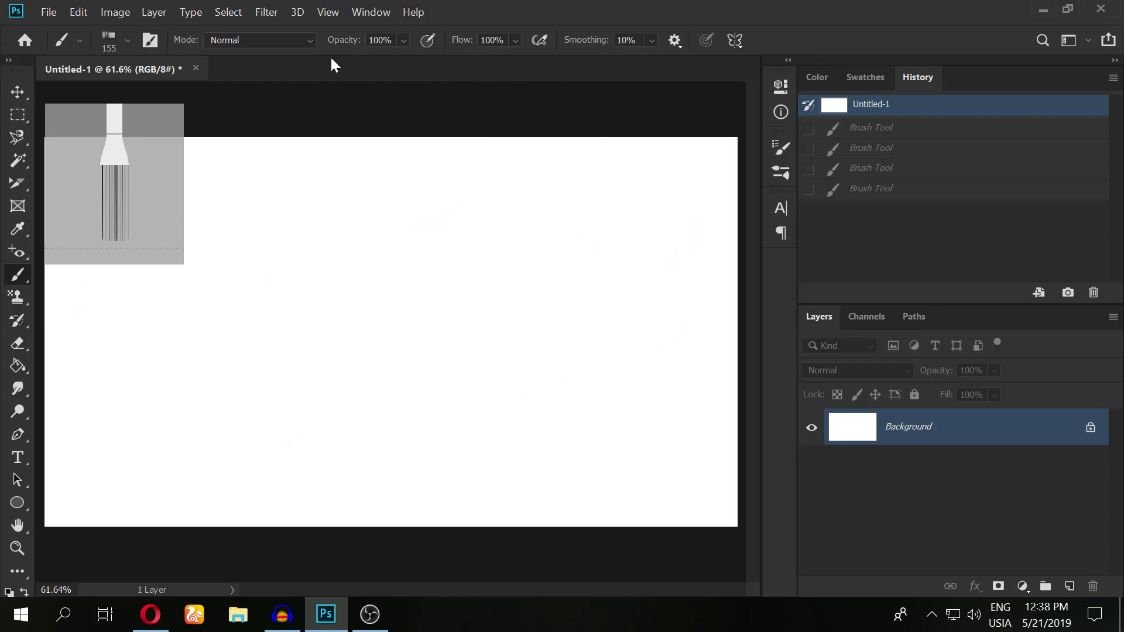
scroll(621, 280, down, 1)
drag(598, 296, 310, 328)
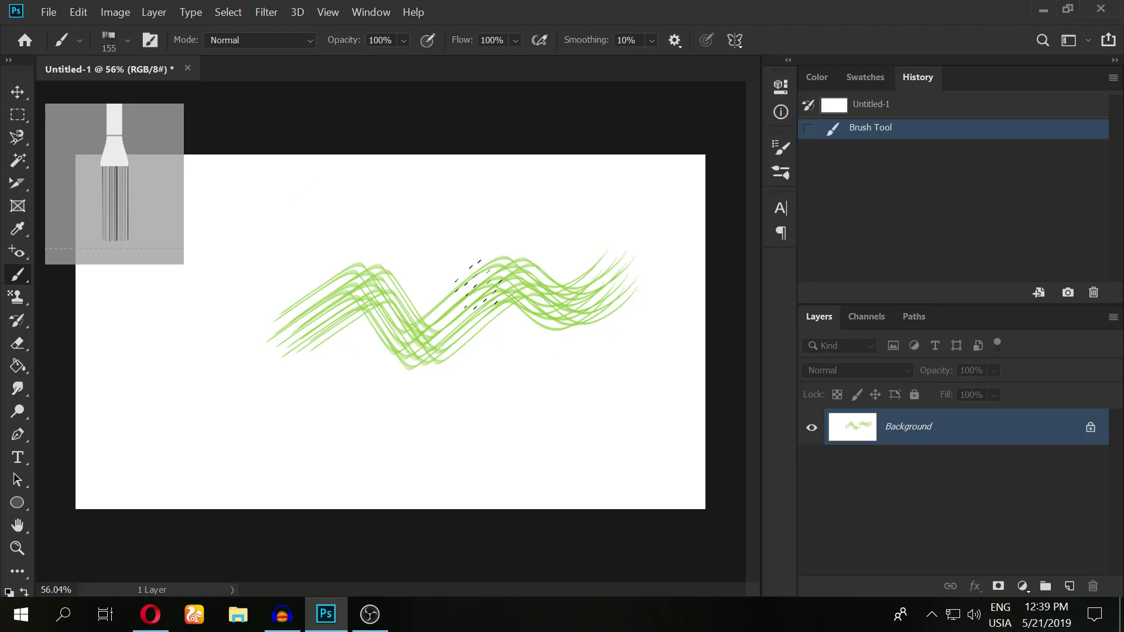
right_click(479, 284)
click(557, 410)
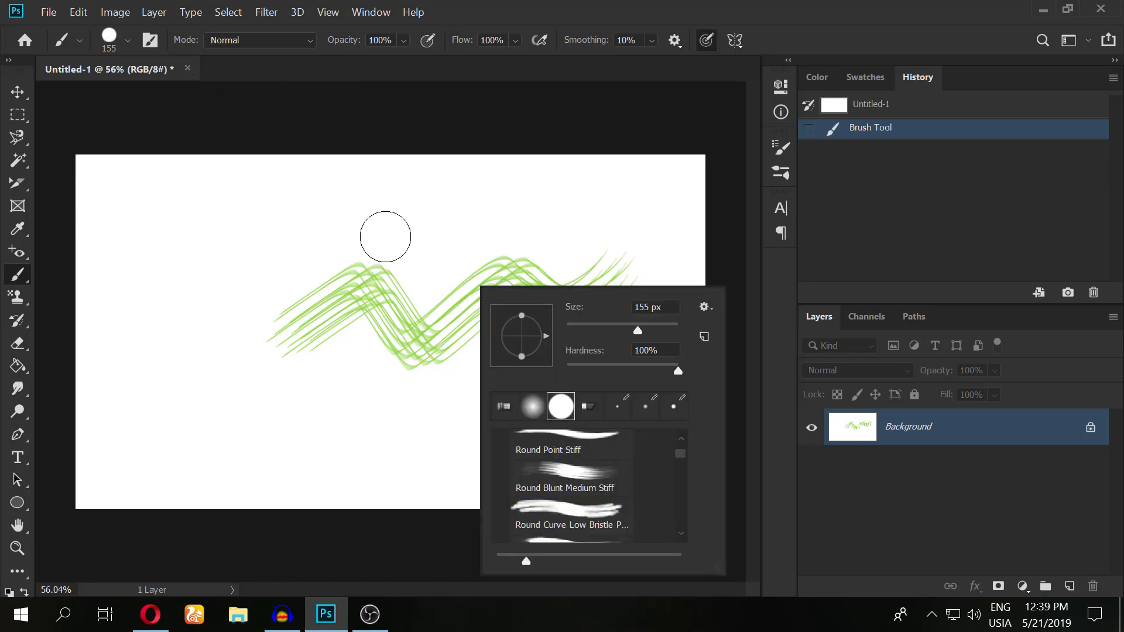
Paint a thick green stroke, then a pale stroke at 27% opacity.
drag(452, 196, 258, 214)
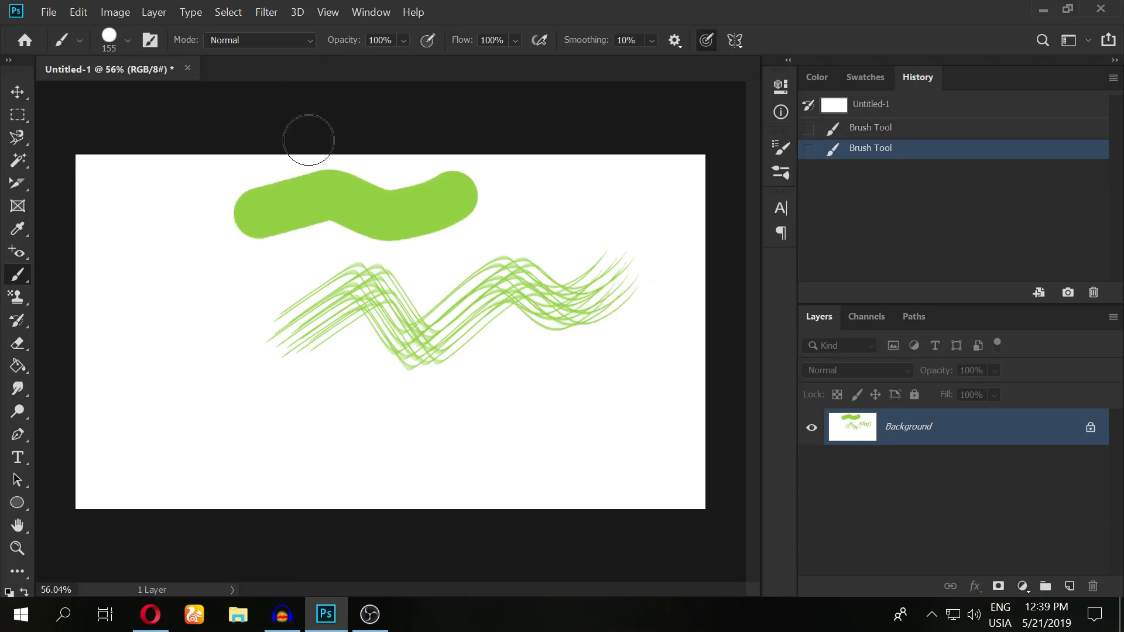
scroll(309, 140, up, 3)
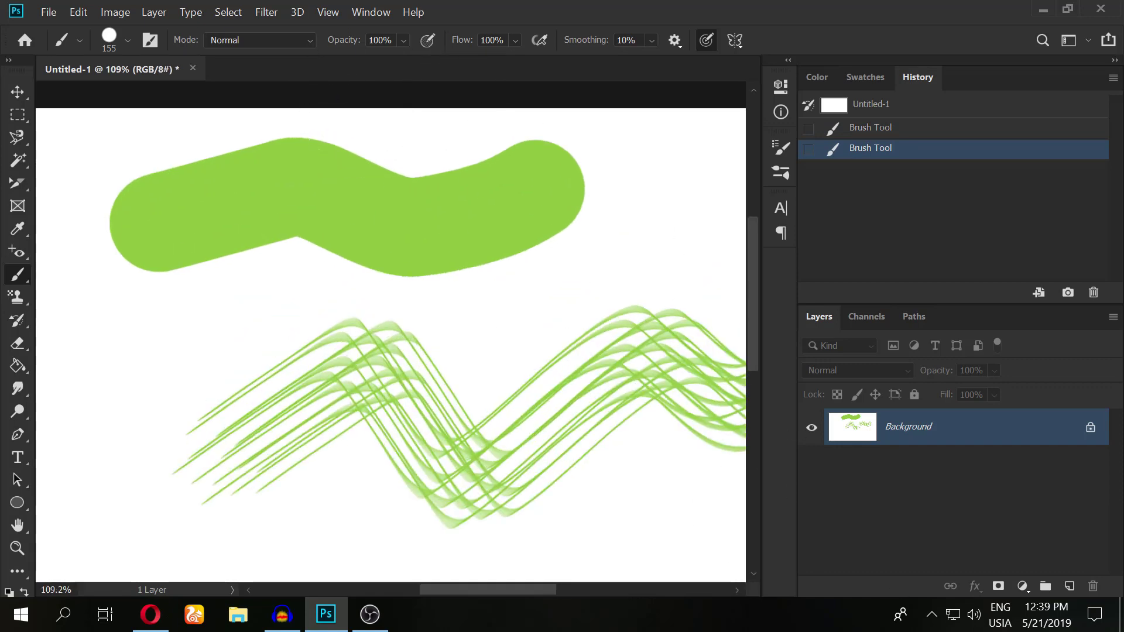
drag(357, 44, 291, 46)
scroll(428, 278, down, 2)
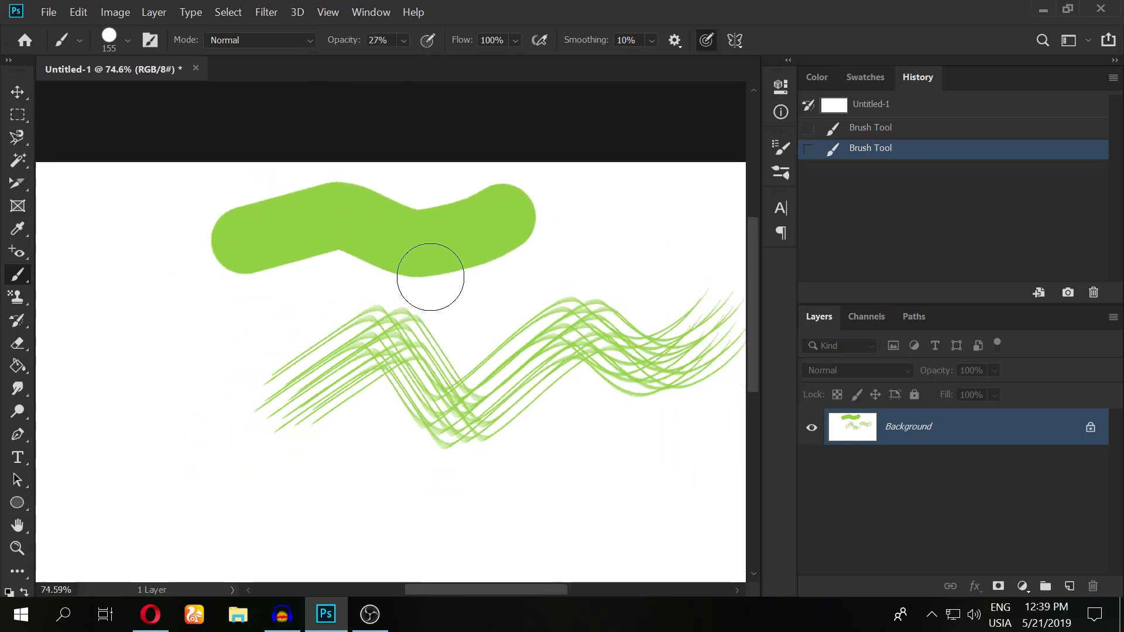
drag(600, 480, 117, 401)
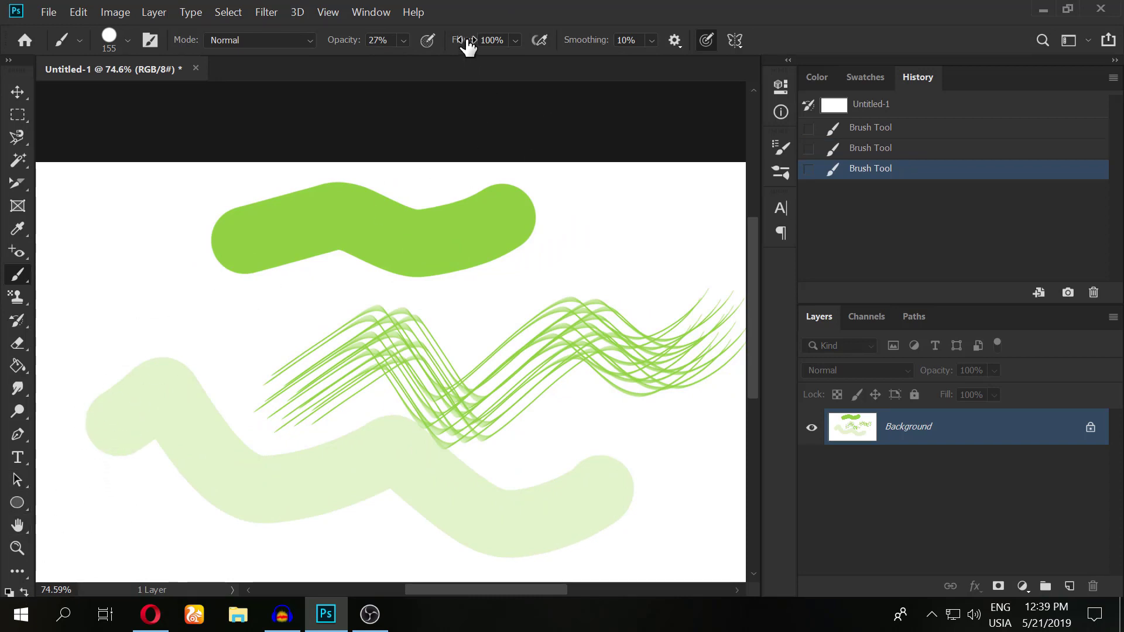
Lower brush flow to 53%, paint a low-flow dab, and revert to blank white.
drag(475, 38, 416, 64)
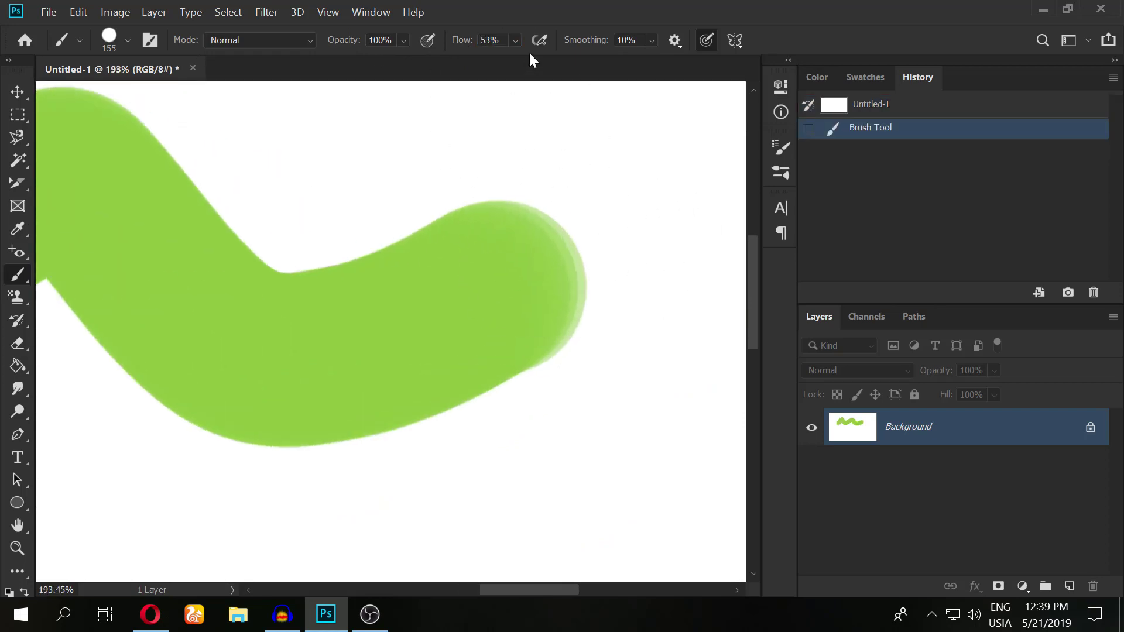
drag(622, 180, 621, 154)
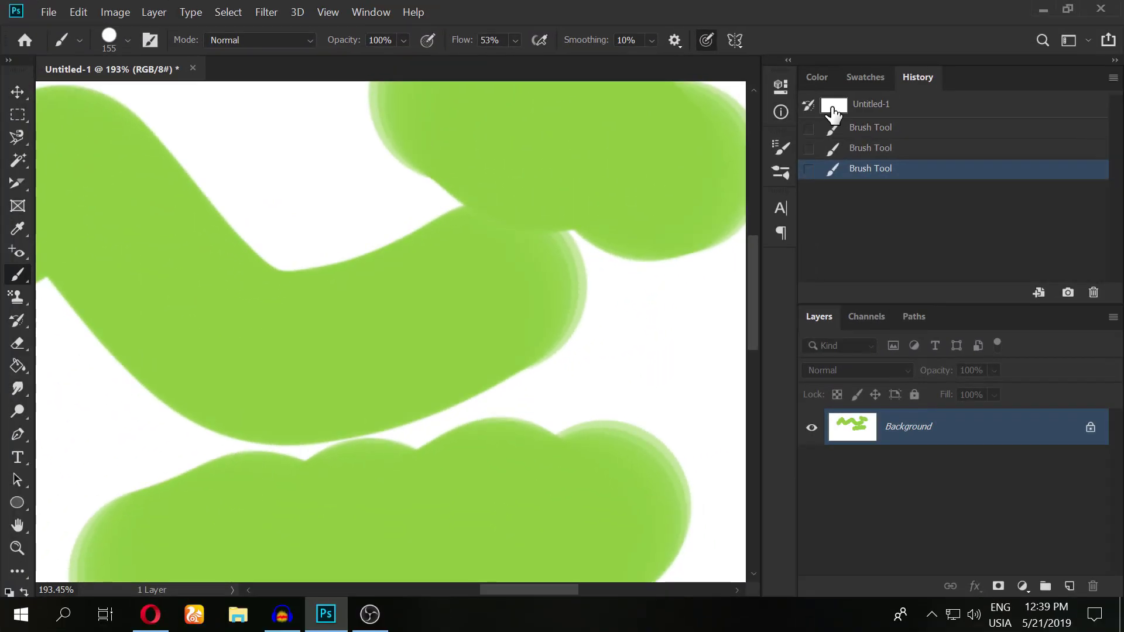
click(834, 106)
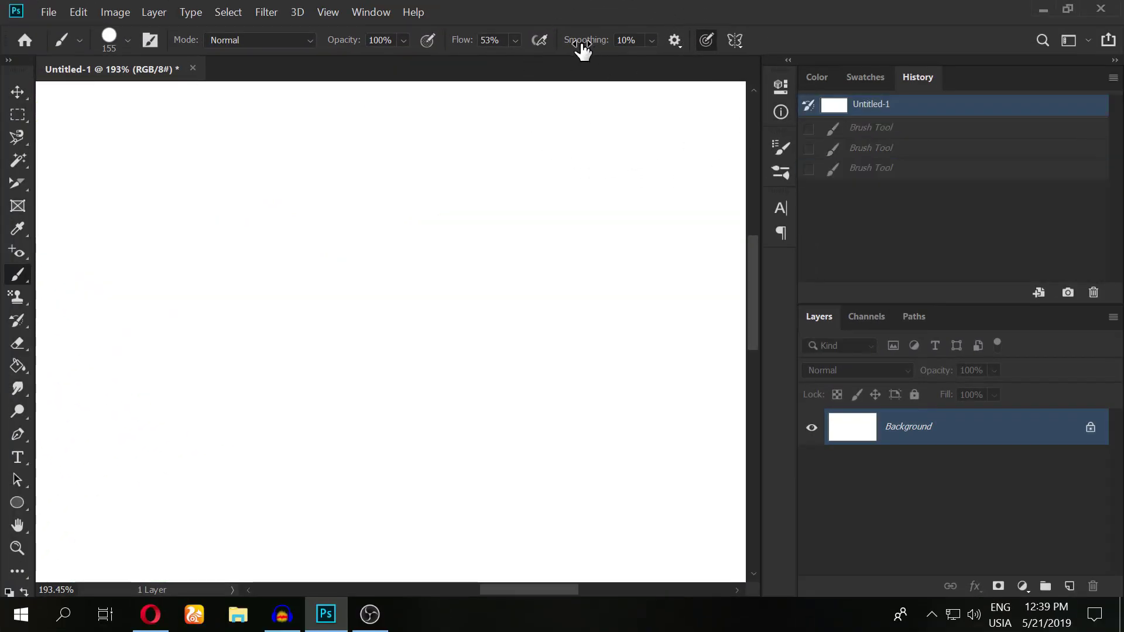
Paint two green strokes with Smoothing at 100%, then revert the canvas to blank.
drag(582, 50, 638, 49)
scroll(427, 275, down, 3)
mouse_move(598, 289)
mouse_down()
mouse_move(368, 306)
mouse_move(283, 344)
mouse_move(191, 364)
mouse_move(228, 234)
mouse_move(443, 156)
mouse_move(630, 181)
mouse_move(632, 163)
mouse_move(468, 93)
mouse_up()
scroll(685, 394, down, 3)
mouse_move(589, 339)
mouse_down()
mouse_move(484, 364)
mouse_move(437, 386)
mouse_move(414, 417)
mouse_move(304, 354)
mouse_move(251, 364)
mouse_move(183, 311)
mouse_move(243, 264)
mouse_up()
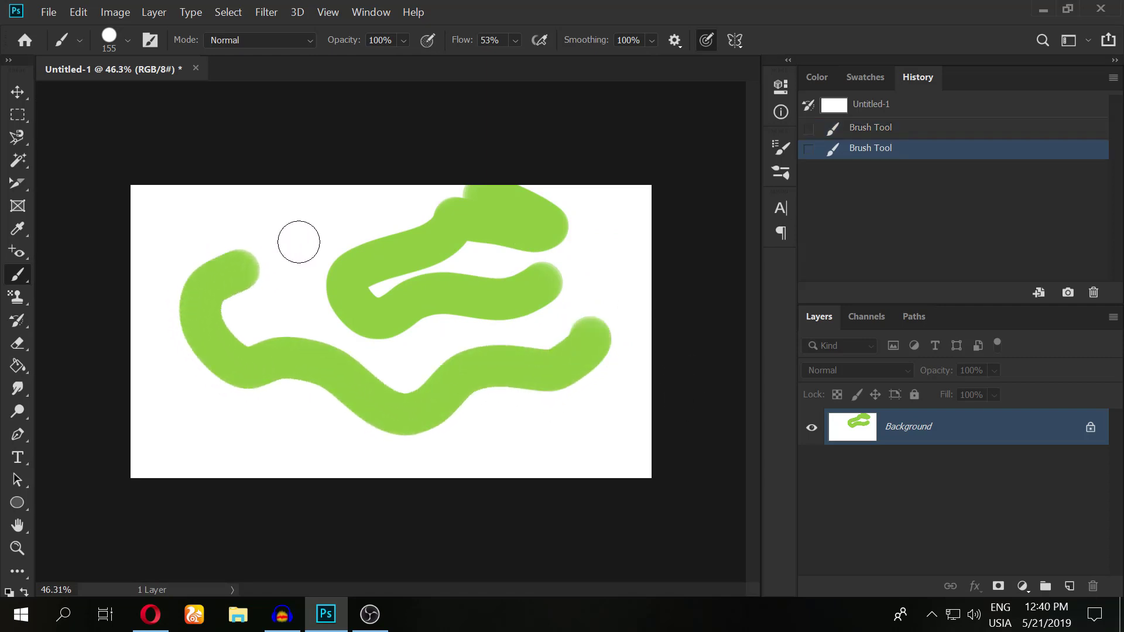
click(847, 107)
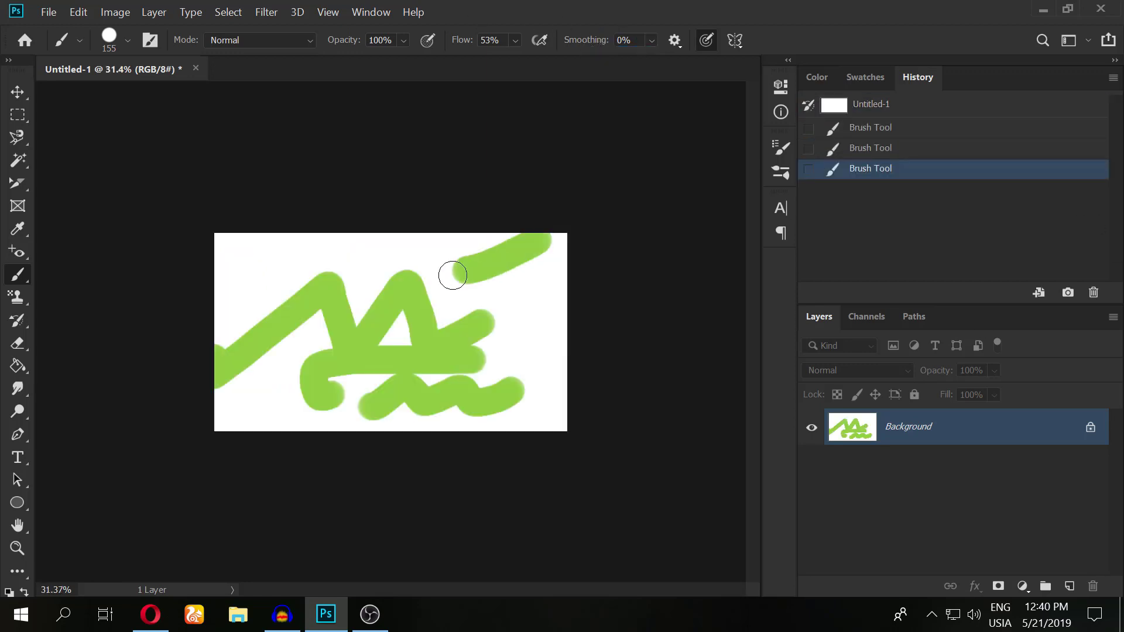
click(247, 39)
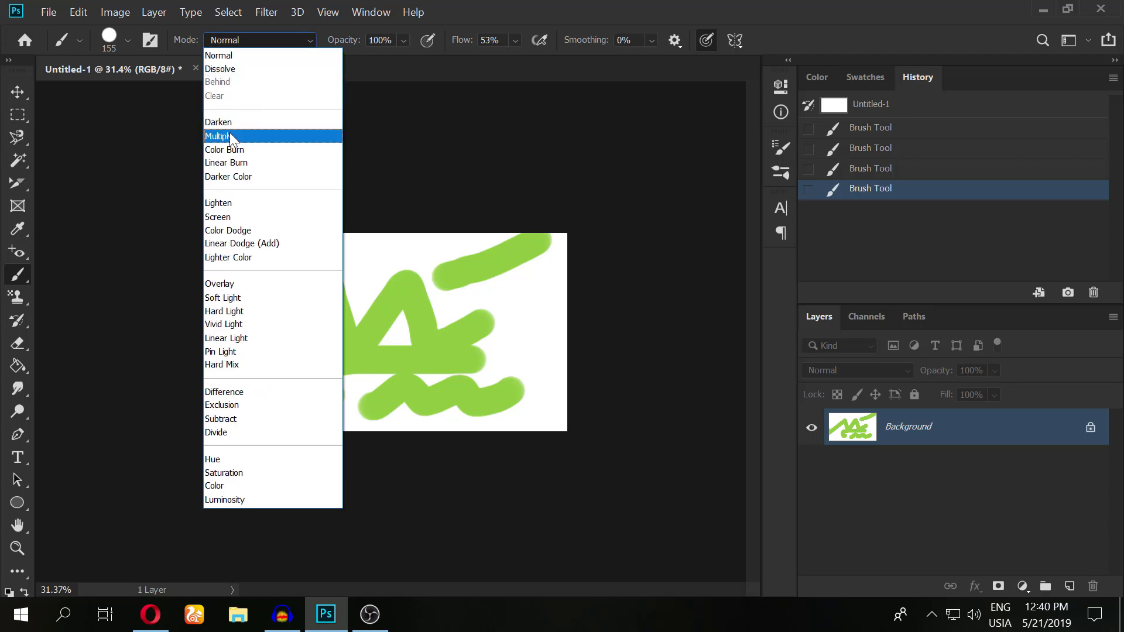
Paint green trial strokes across the canvas with the brush in Multiply mode.
click(246, 132)
drag(321, 243, 471, 383)
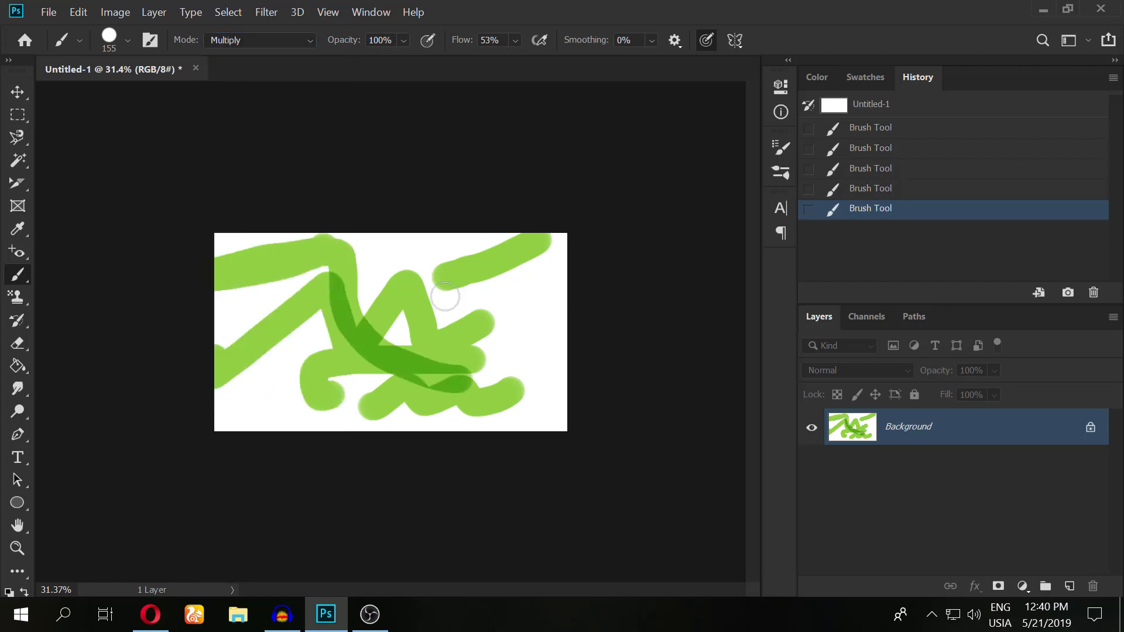
scroll(445, 297, up, 3)
scroll(472, 338, up, 3)
mouse_move(424, 246)
mouse_down()
mouse_move(288, 261)
mouse_move(589, 430)
mouse_move(726, 387)
mouse_up()
Switch the brush to Overlay mode and paint bright green strokes and dabs.
click(245, 34)
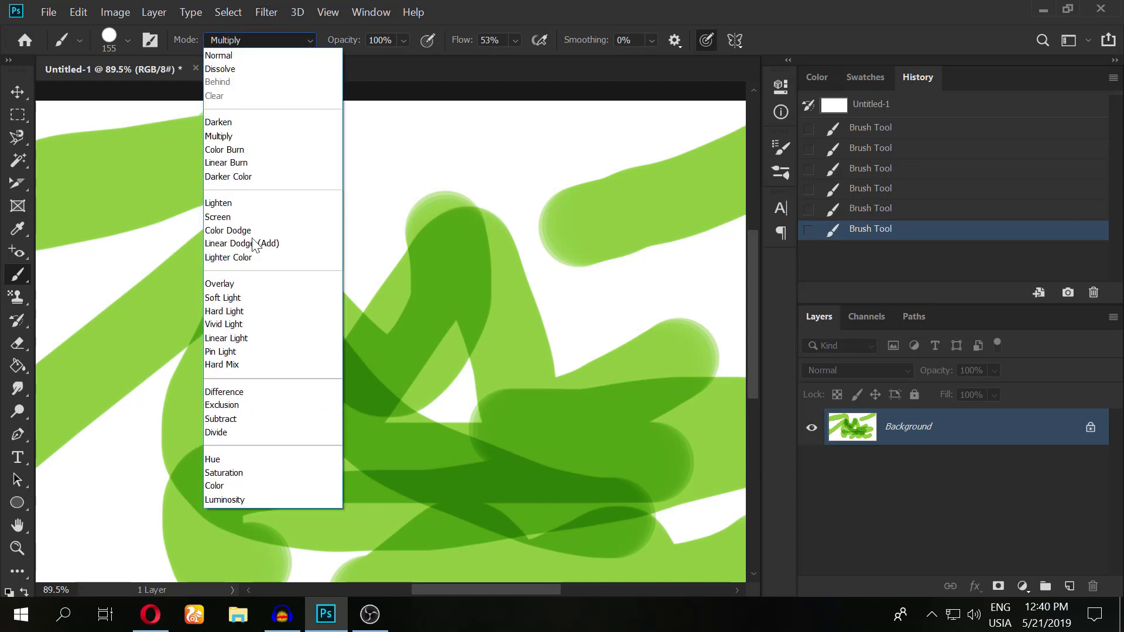
click(229, 284)
mouse_move(507, 218)
mouse_down()
mouse_move(90, 334)
mouse_move(452, 364)
mouse_move(503, 527)
mouse_move(477, 238)
mouse_move(334, 296)
mouse_move(402, 259)
mouse_up()
click(519, 525)
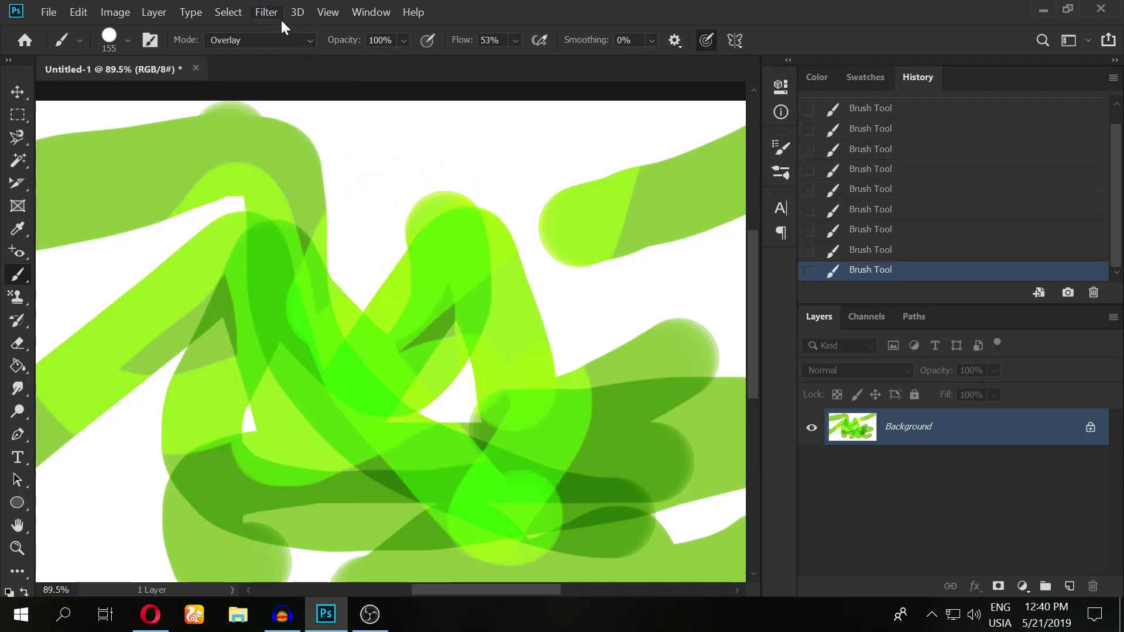
mouse_move(439, 396)
mouse_down()
mouse_move(140, 437)
mouse_move(151, 582)
mouse_move(195, 211)
mouse_up()
Paint yellow Pin Light strokes over the green scribbles, then revert to the blank Untitled-1 snapshot.
scroll(195, 211, down, 5)
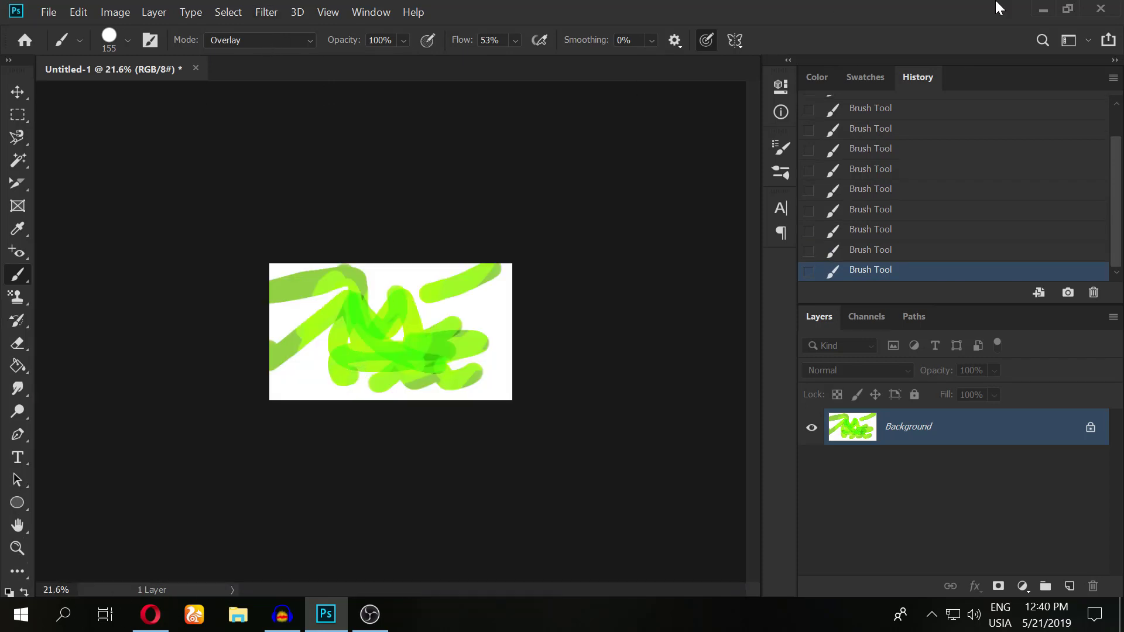
click(276, 36)
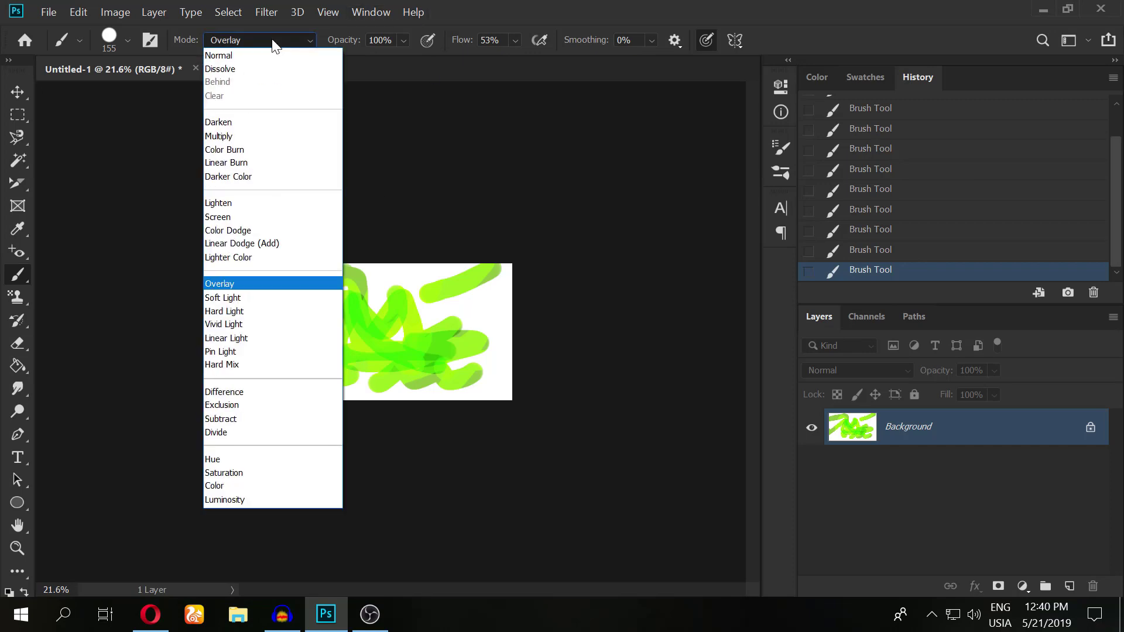
click(216, 355)
mouse_move(341, 384)
mouse_down()
mouse_move(368, 268)
mouse_move(423, 398)
mouse_up()
scroll(410, 354, up, 4)
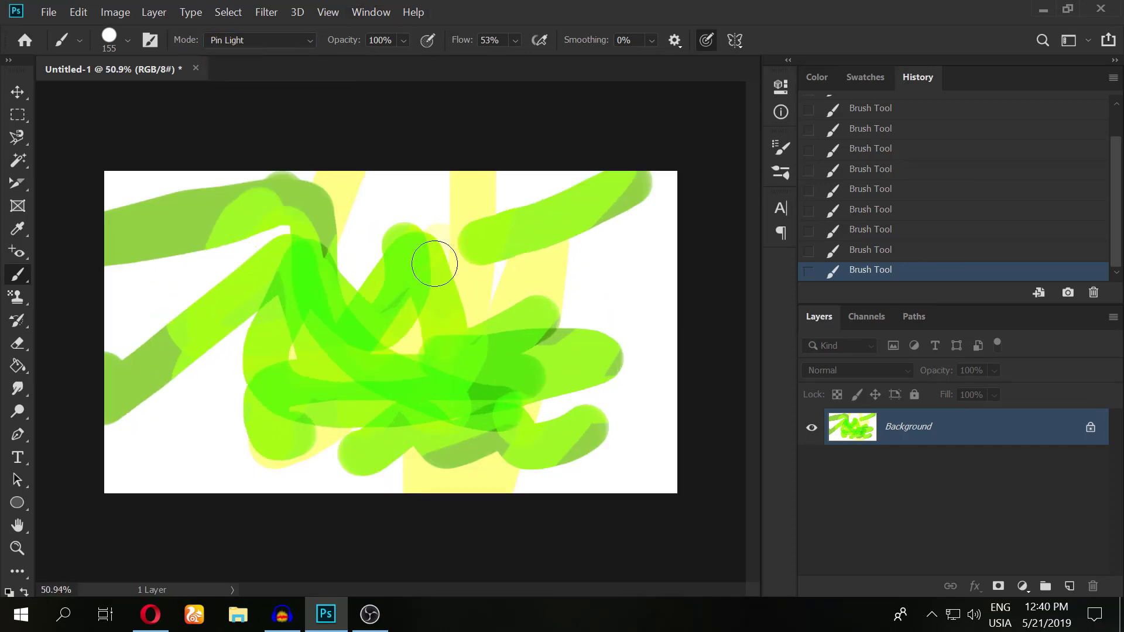
mouse_move(434, 263)
mouse_down()
mouse_move(301, 459)
mouse_move(534, 253)
mouse_move(402, 567)
mouse_move(668, 281)
mouse_move(575, 467)
mouse_move(614, 283)
mouse_move(537, 464)
mouse_move(668, 199)
mouse_up()
scroll(841, 201, up, 2)
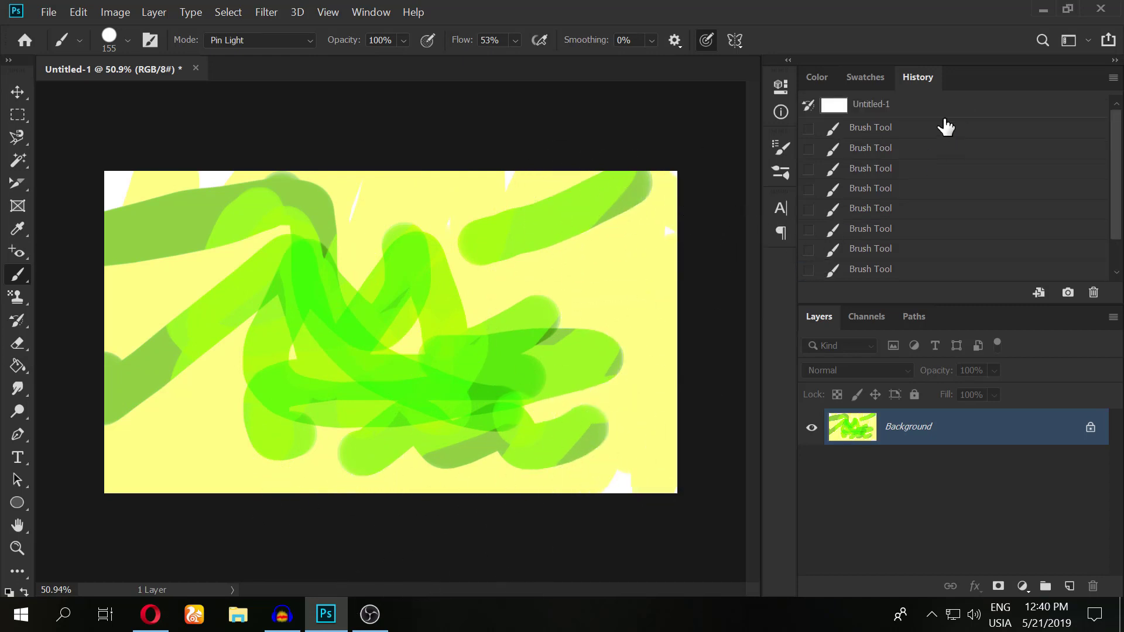
click(902, 106)
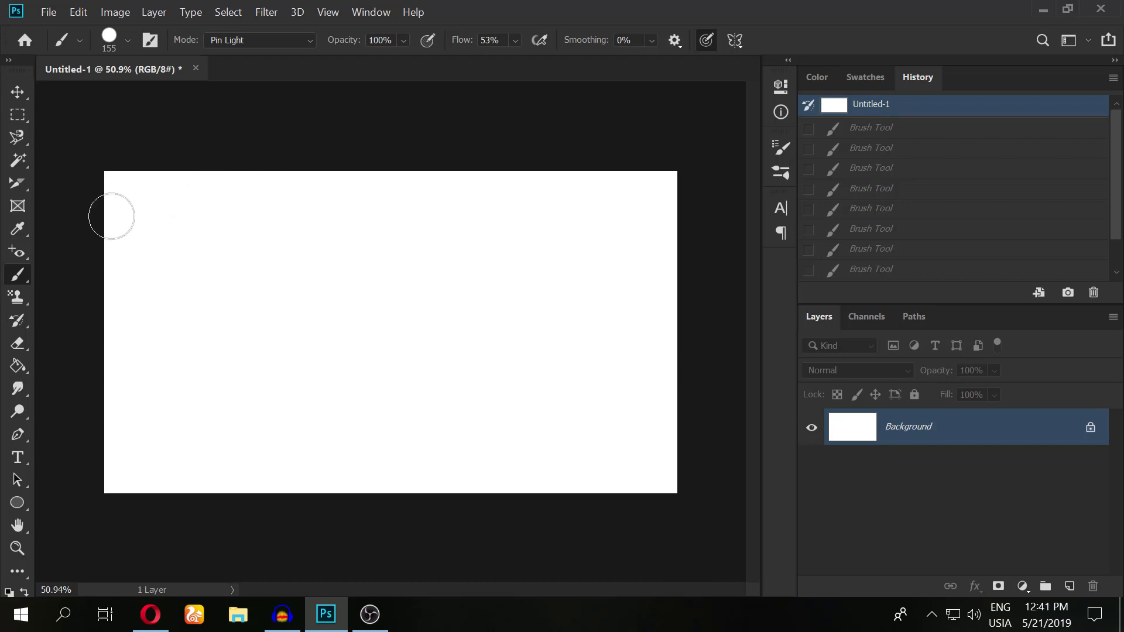
Pick the 93 px rough textured tip in Brush Settings and paint a yellow V stroke.
click(150, 39)
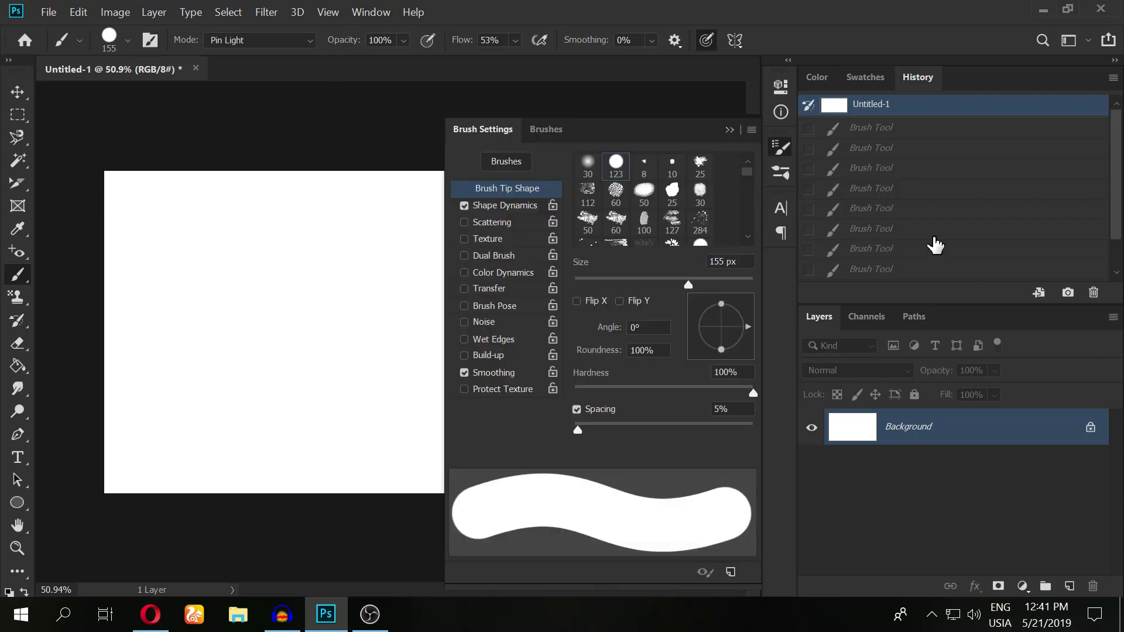
scroll(609, 201, down, 1)
scroll(622, 196, down, 1)
scroll(644, 196, down, 1)
scroll(678, 195, down, 1)
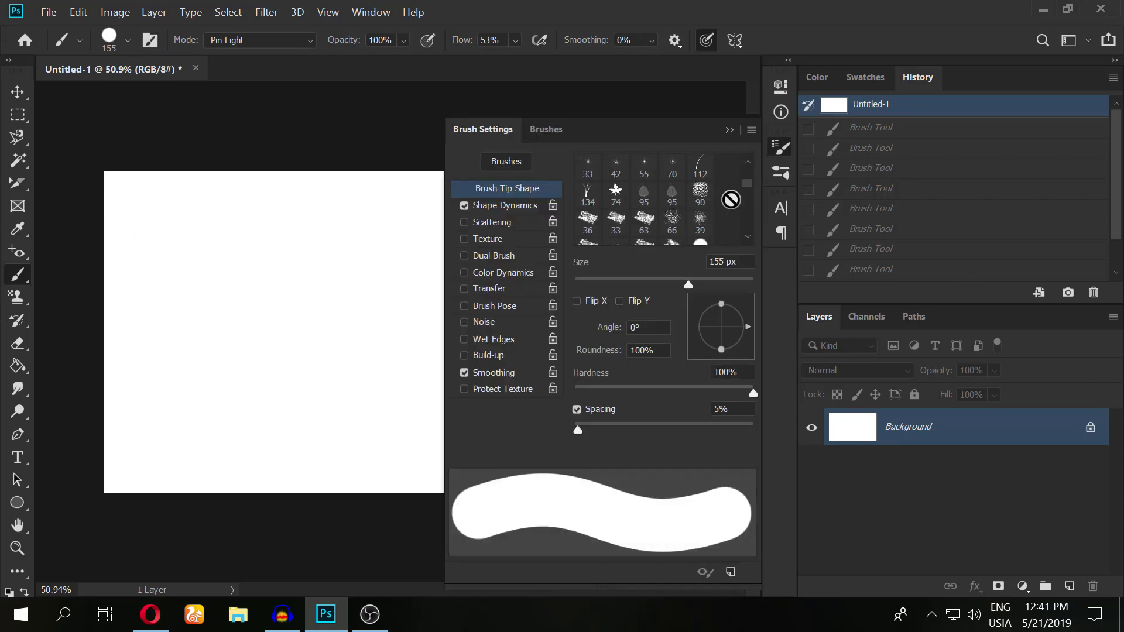
scroll(689, 175, down, 1)
scroll(692, 170, down, 1)
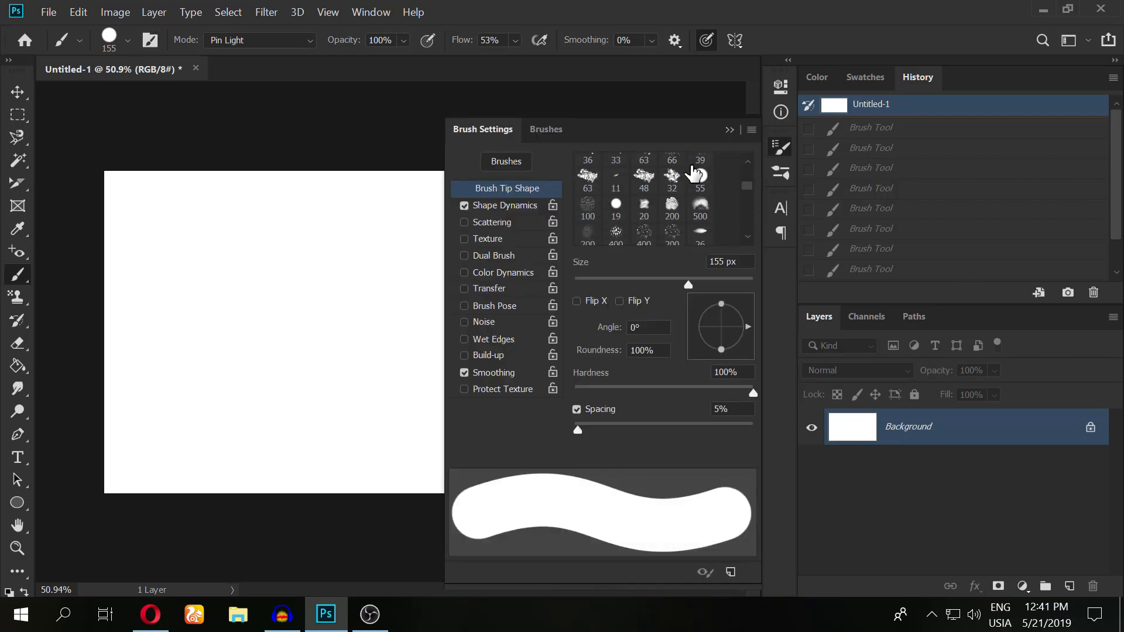
scroll(693, 173, down, 1)
scroll(692, 174, down, 1)
scroll(694, 173, down, 1)
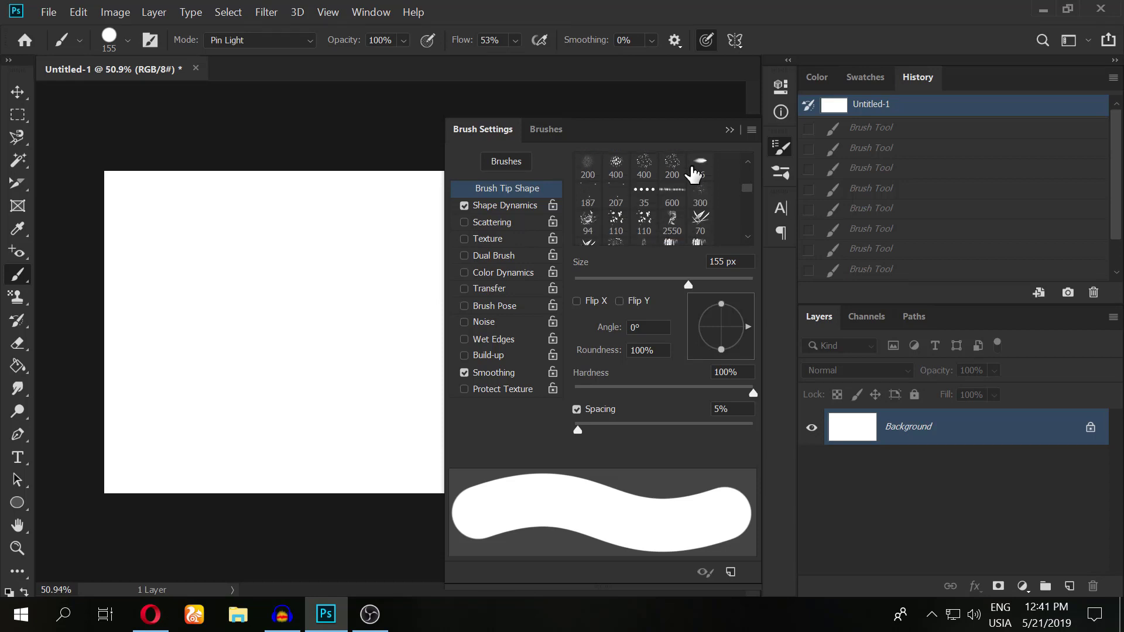
scroll(693, 174, down, 1)
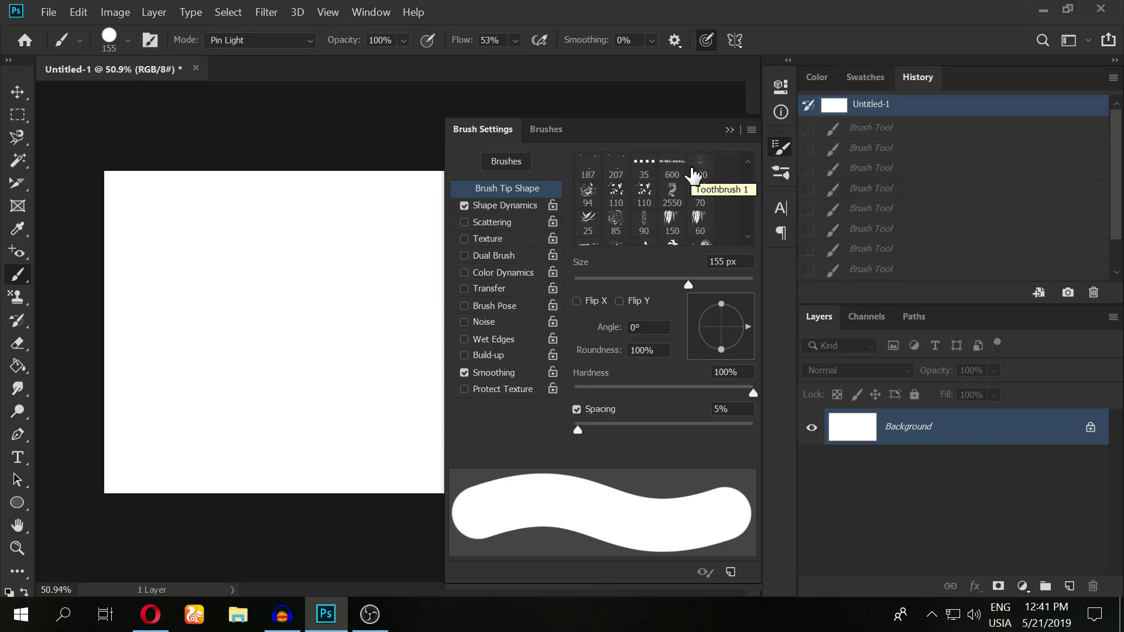
scroll(693, 174, down, 1)
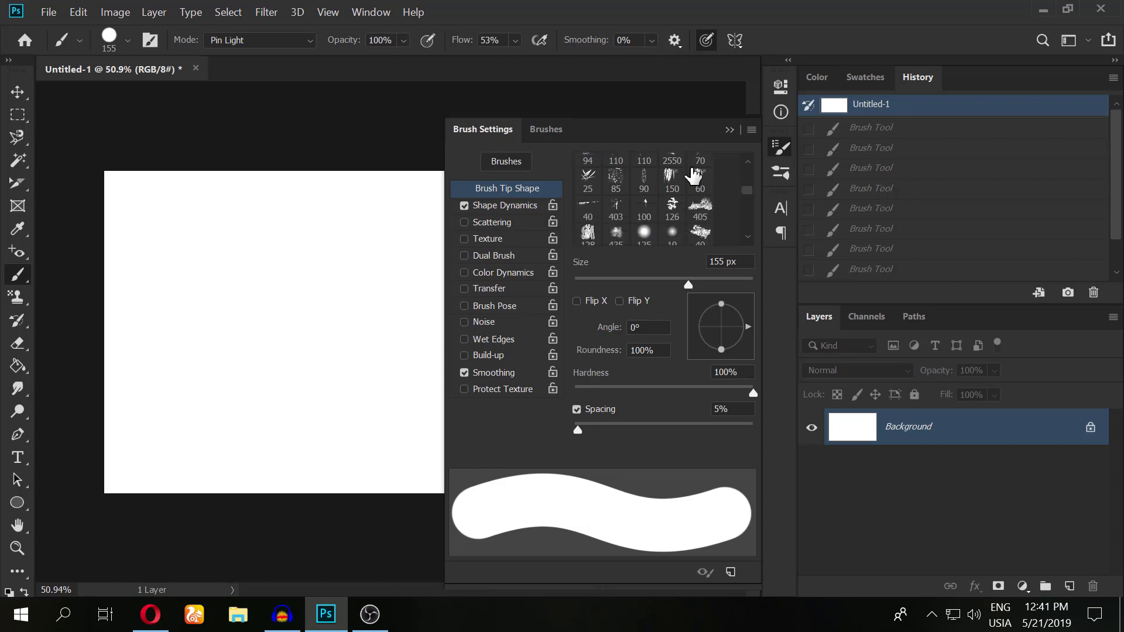
scroll(693, 174, down, 2)
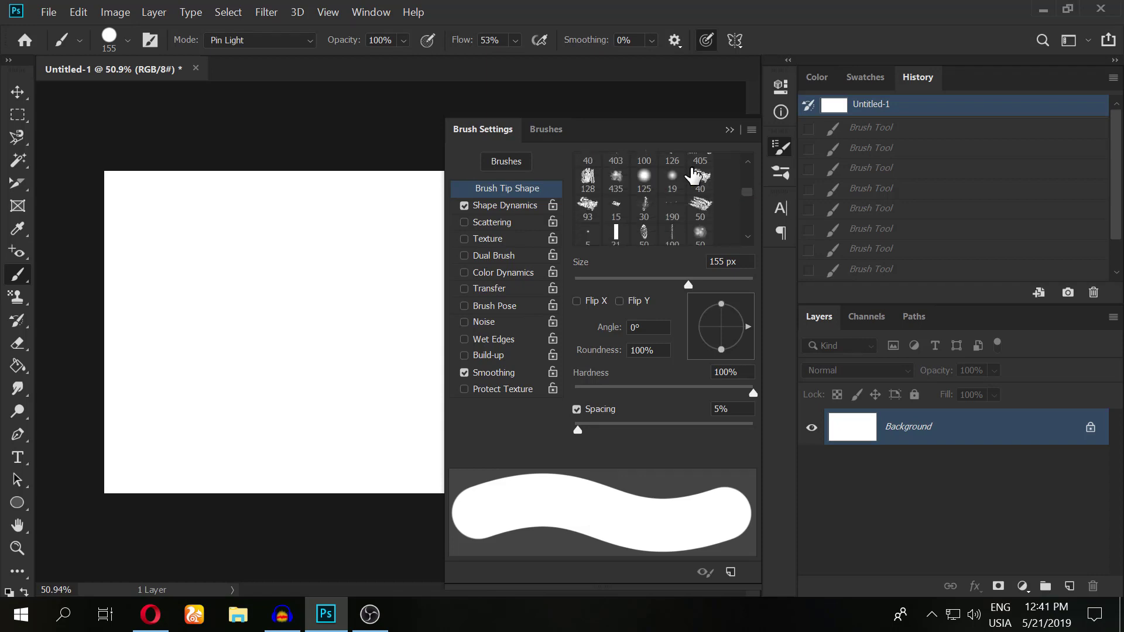
click(591, 212)
drag(328, 328, 258, 309)
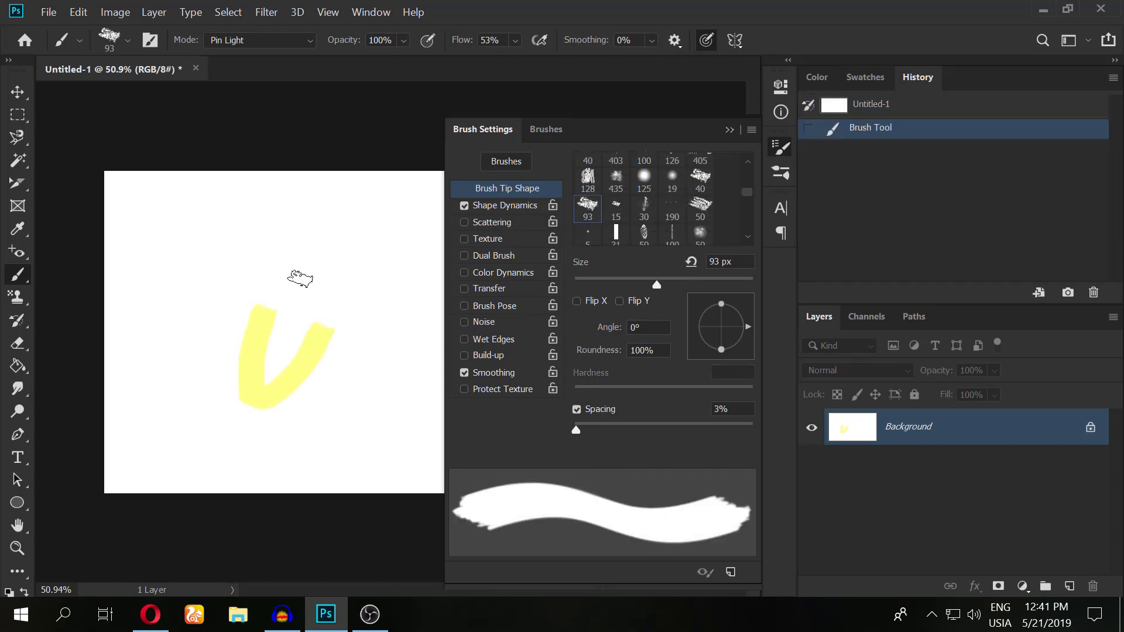
key(p)
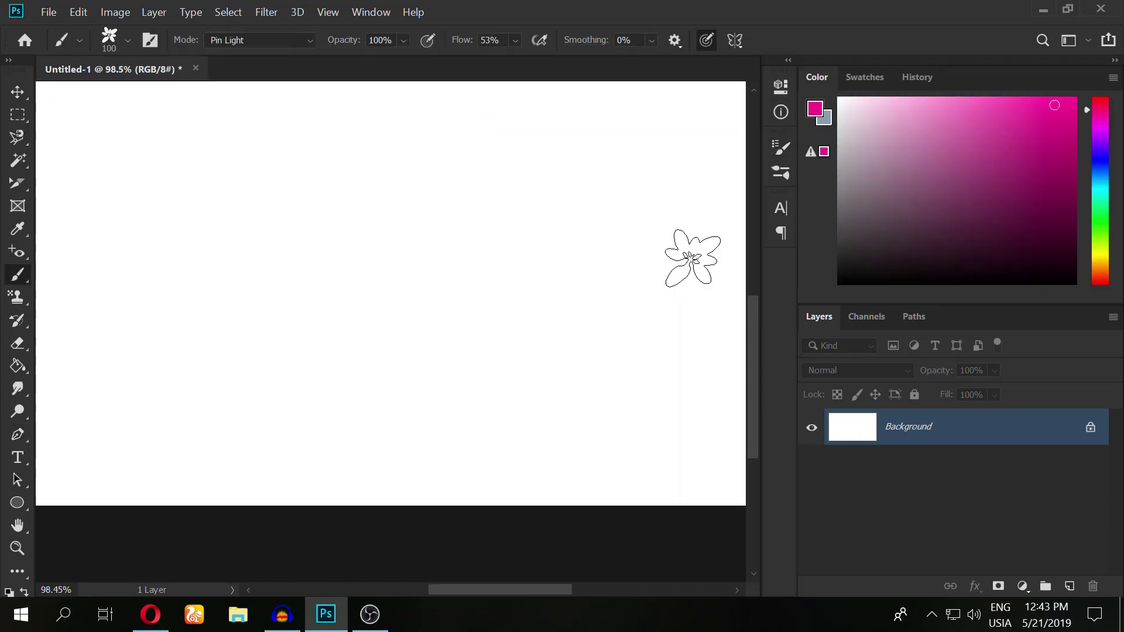
Stamp magenta flowers with the 100 px flower brush, switching to a darker magenta midway.
click(692, 258)
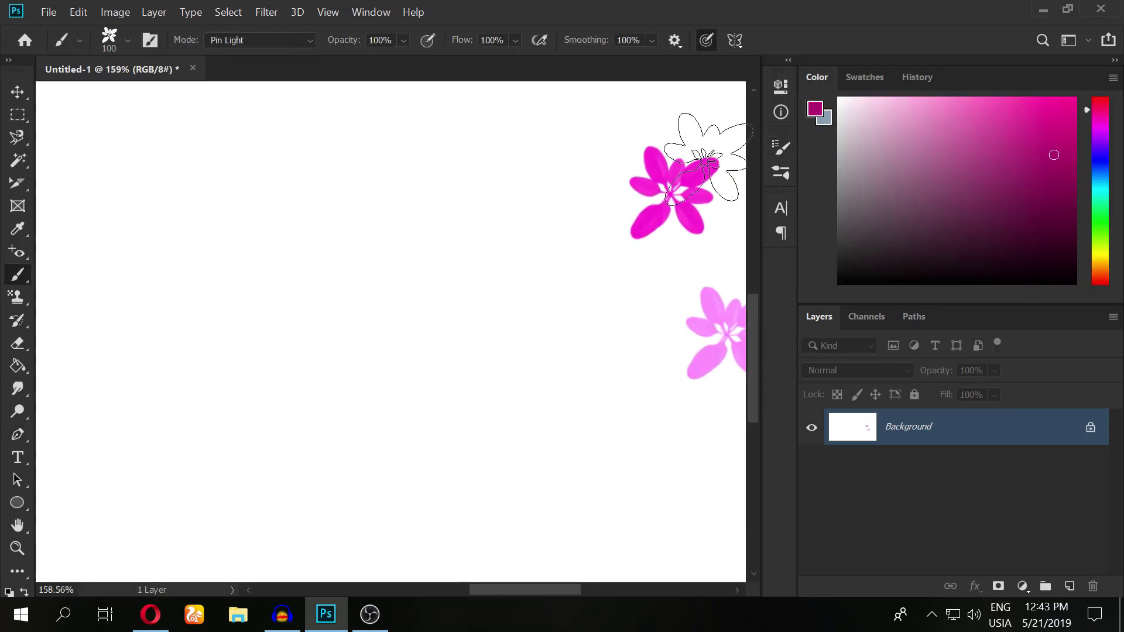
scroll(708, 158, up, 2)
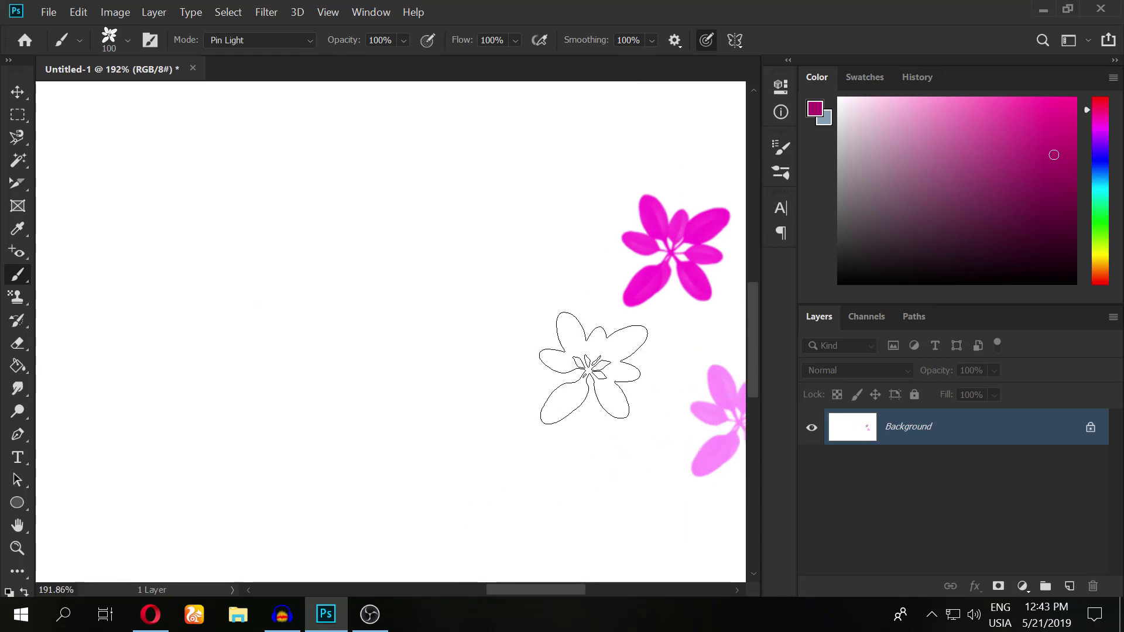
click(522, 214)
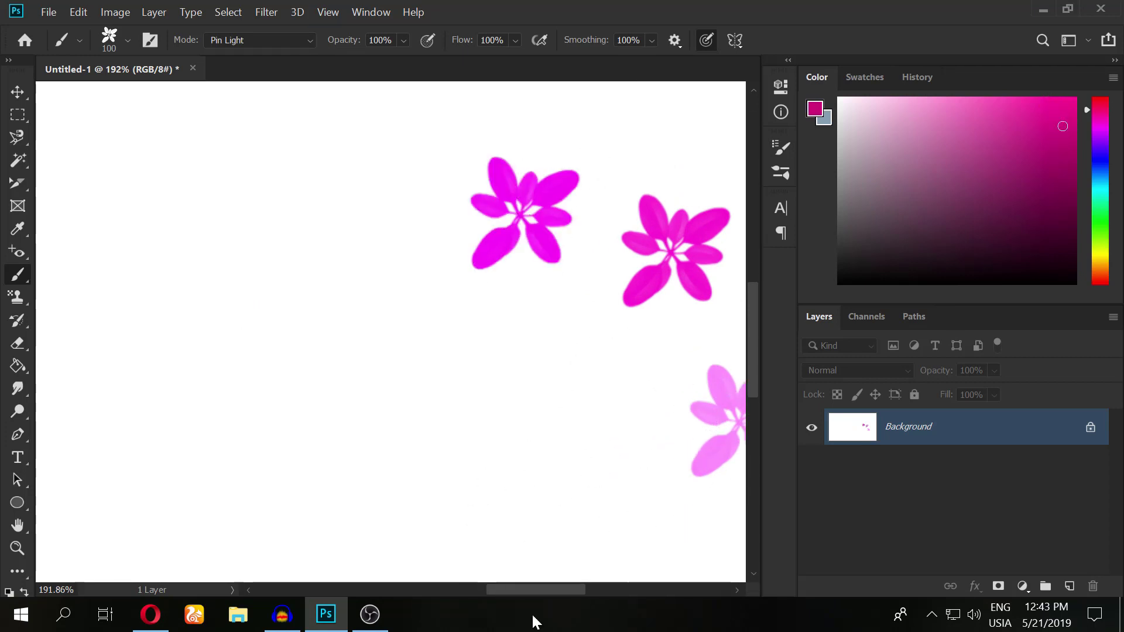
click(1057, 174)
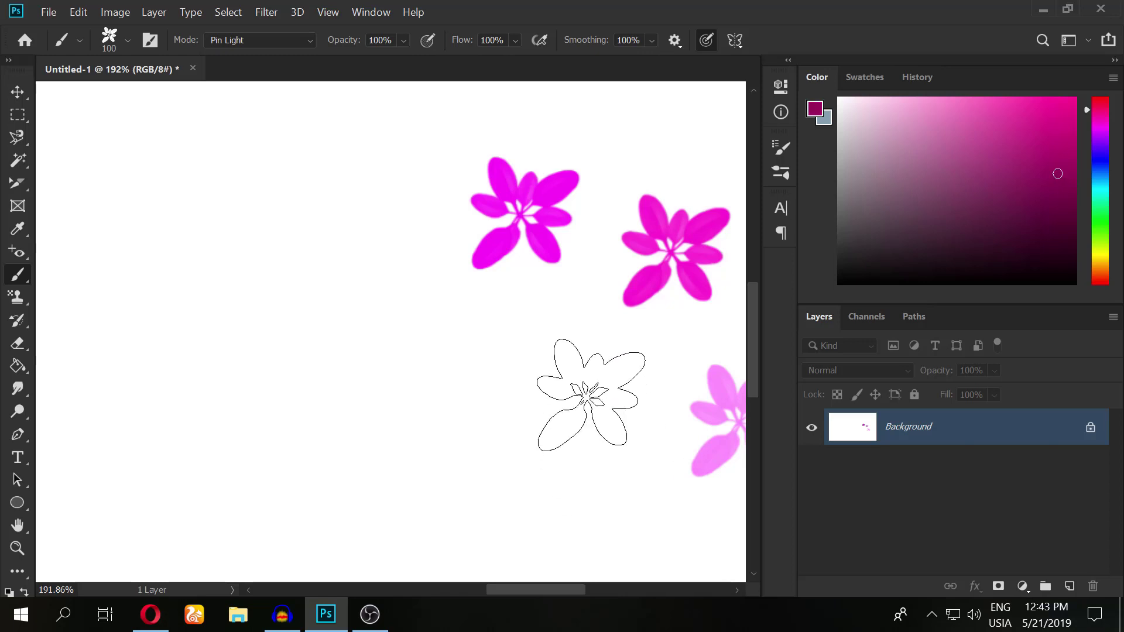
click(587, 393)
scroll(621, 389, down, 7)
mouse_move(715, 446)
mouse_down()
mouse_move(608, 440)
mouse_move(494, 484)
mouse_move(446, 469)
mouse_move(424, 416)
mouse_move(381, 384)
mouse_move(279, 411)
mouse_move(221, 392)
mouse_move(238, 251)
mouse_move(40, 244)
mouse_up()
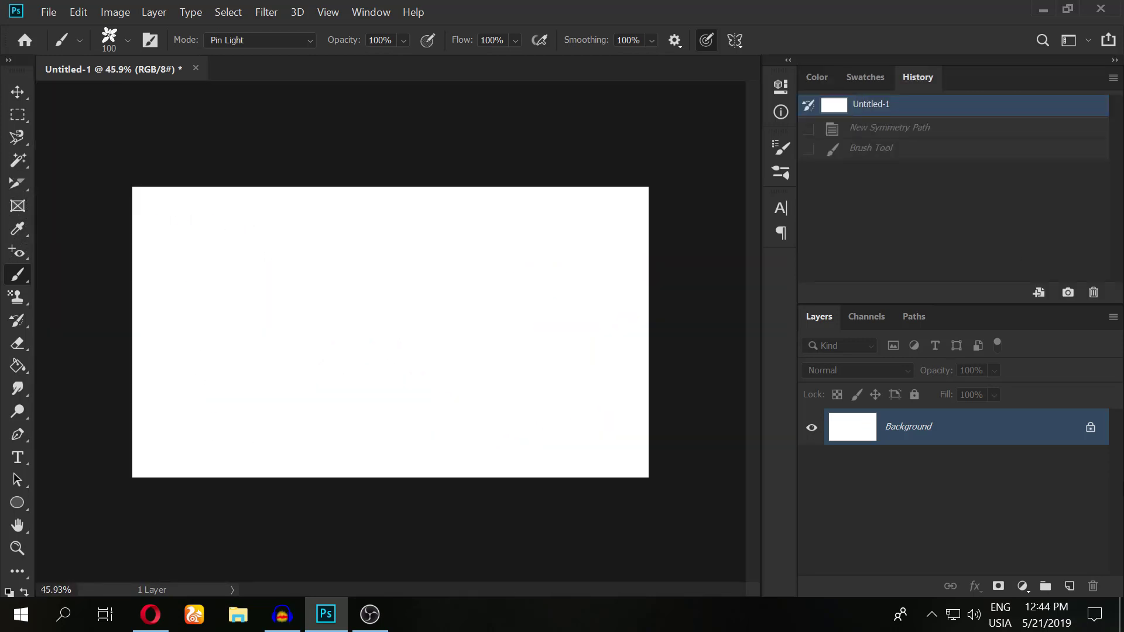
Add a Vertical painting symmetry axis and confirm its placement.
click(736, 40)
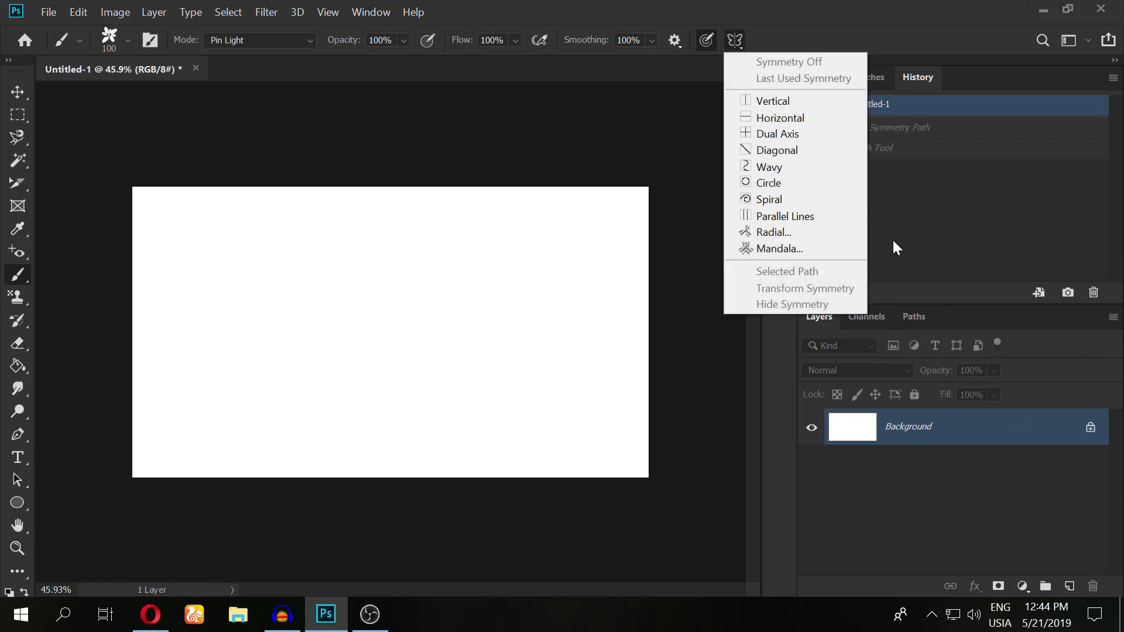
click(759, 101)
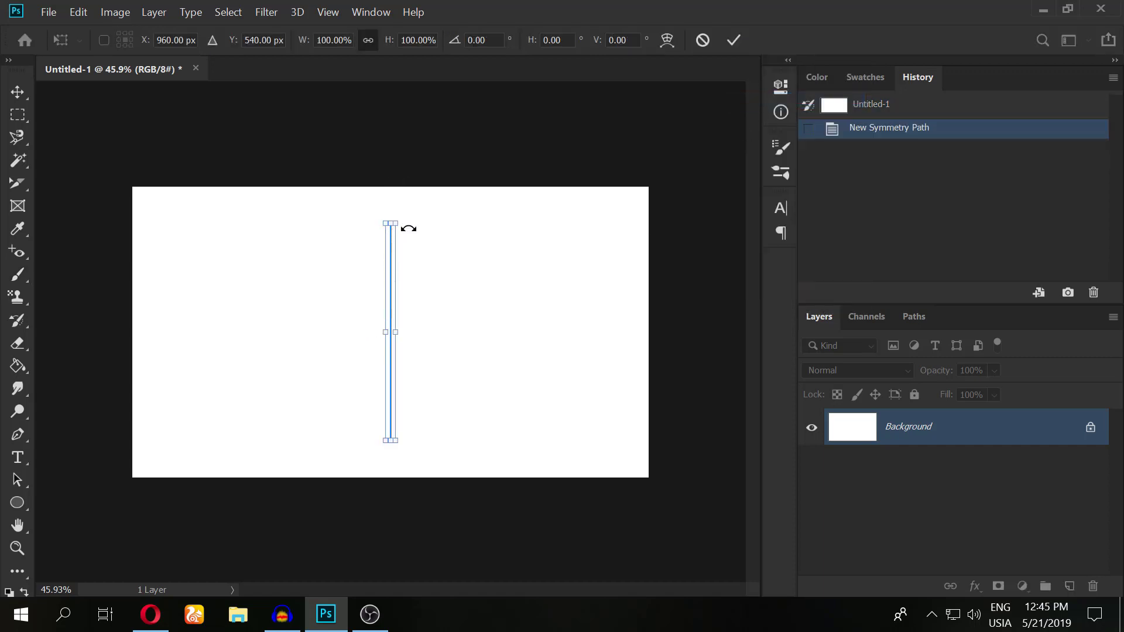
key(Return)
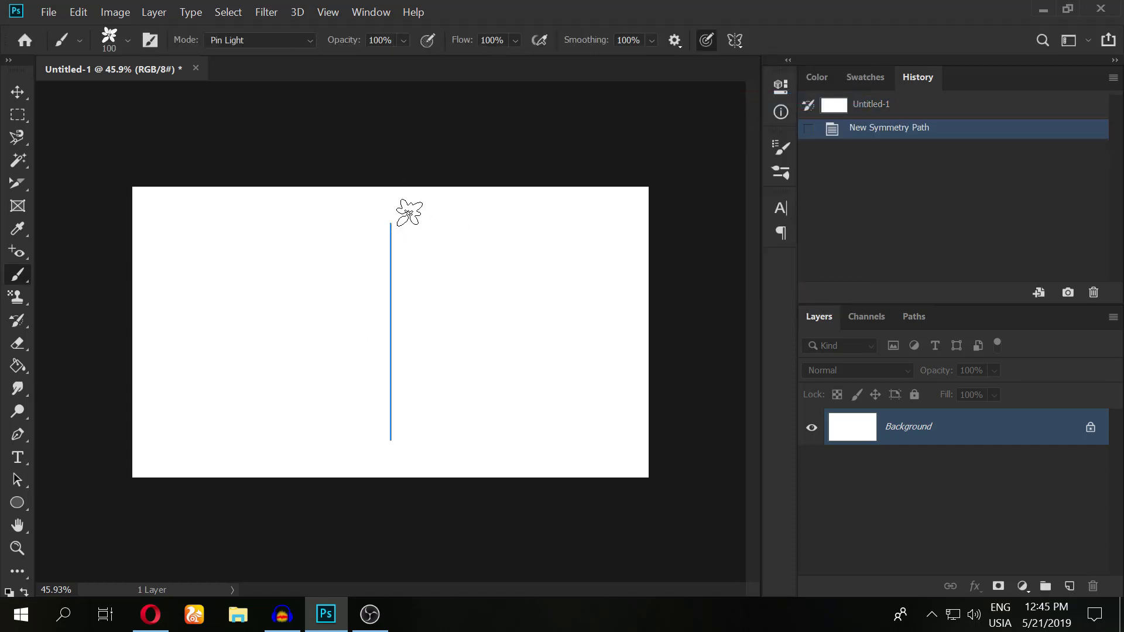
Paint a mirrored oval wreath of magenta flowers around the vertical axis.
click(389, 226)
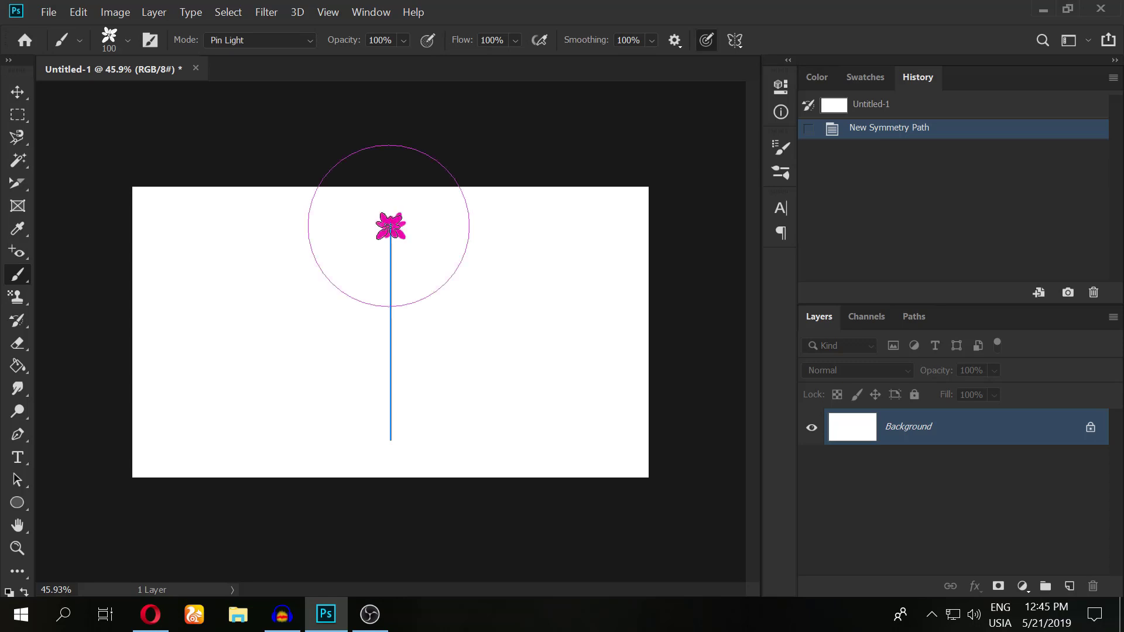
mouse_move(440, 217)
mouse_down()
mouse_move(514, 226)
mouse_move(562, 276)
mouse_move(542, 369)
mouse_move(514, 399)
mouse_move(439, 427)
mouse_move(351, 396)
mouse_move(391, 398)
mouse_move(412, 448)
mouse_up()
scroll(605, 121, up, 2)
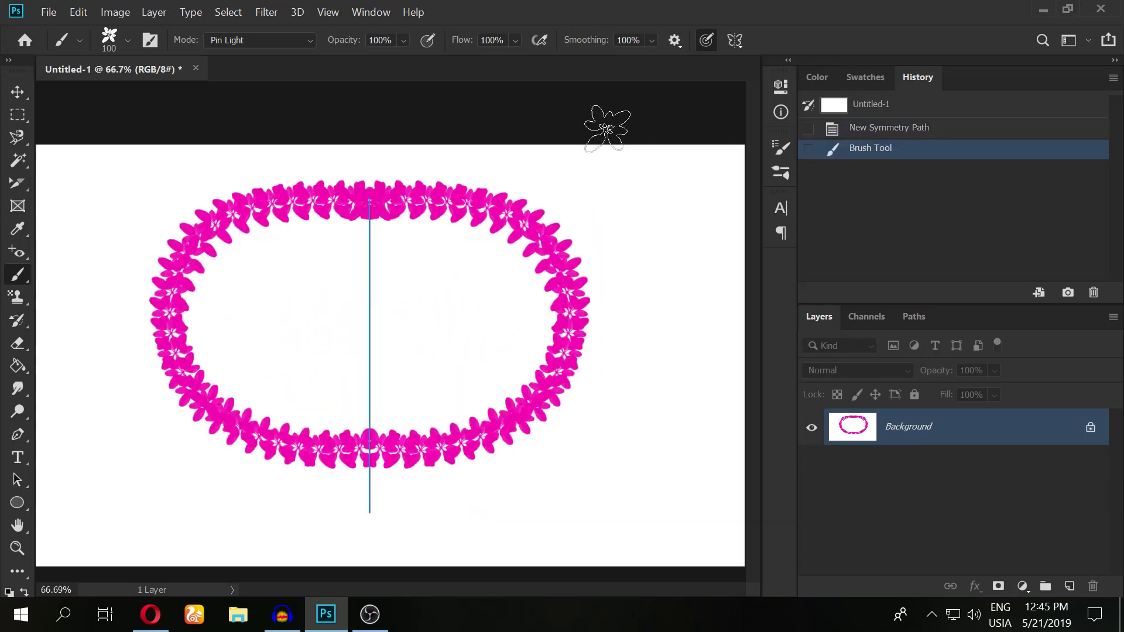
scroll(497, 105, up, 2)
scroll(544, 95, down, 5)
scroll(544, 95, down, 1)
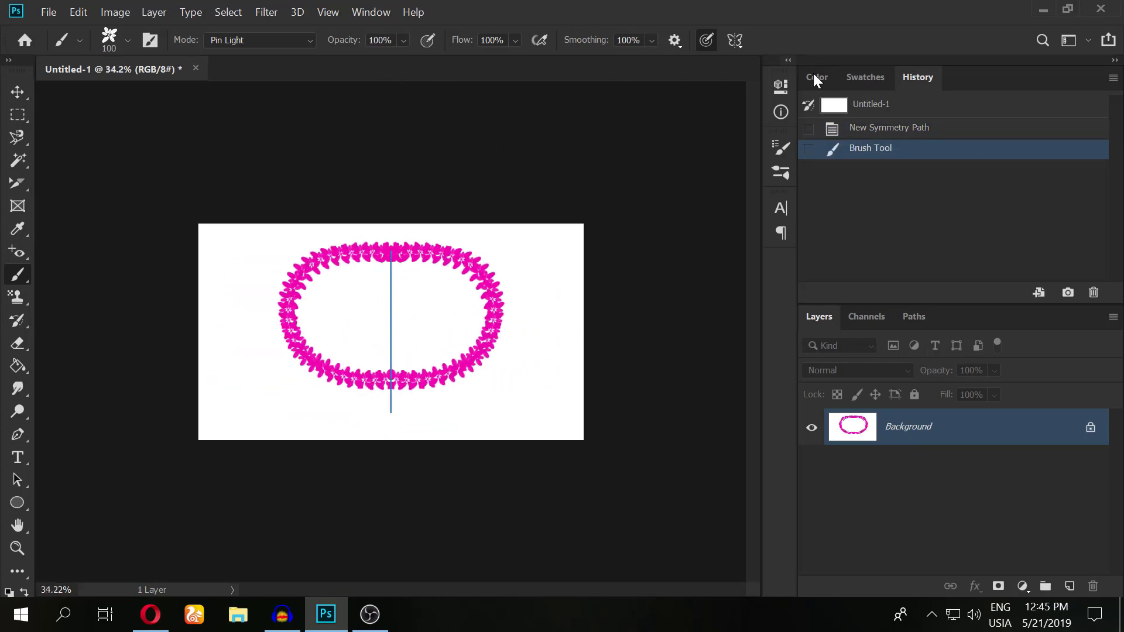
Clear the canvas, add a diagonal symmetry axis, and paint a mirrored flower stroke.
click(896, 111)
click(735, 40)
click(761, 148)
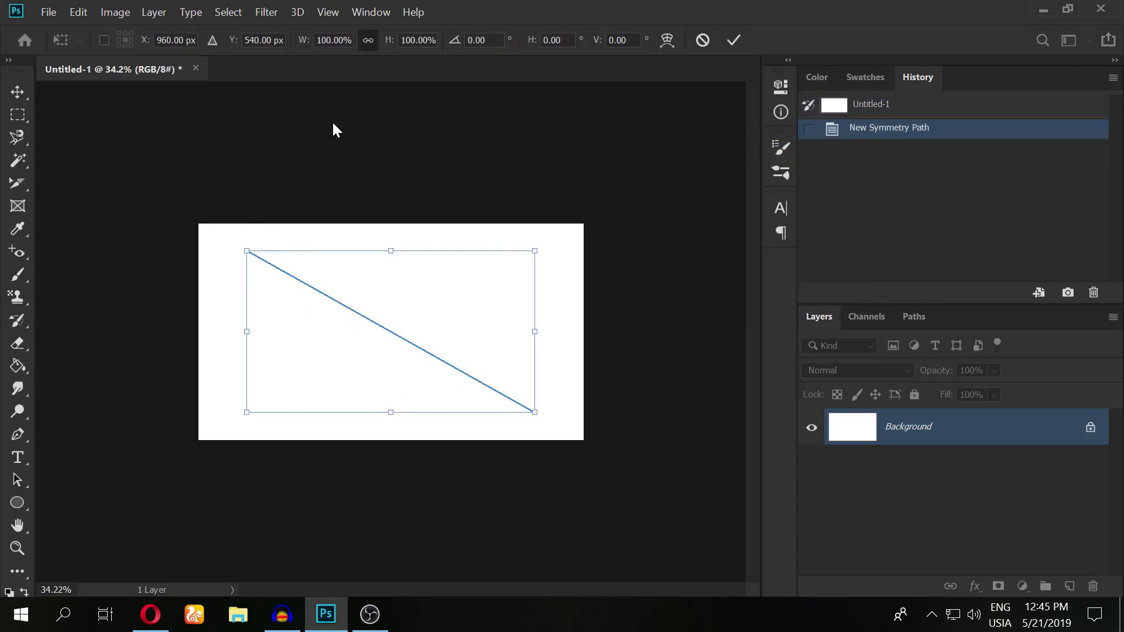
key(Return)
drag(249, 253, 580, 398)
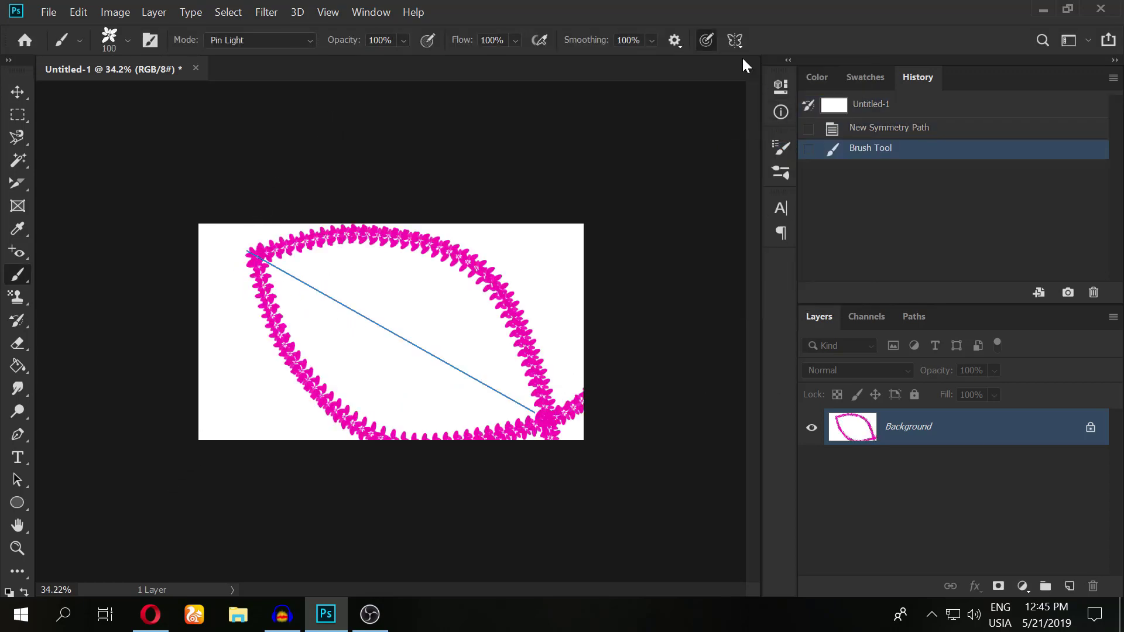
Paint magenta rings with a centred three-segment Mandala symmetry, then revert to blank white.
click(845, 109)
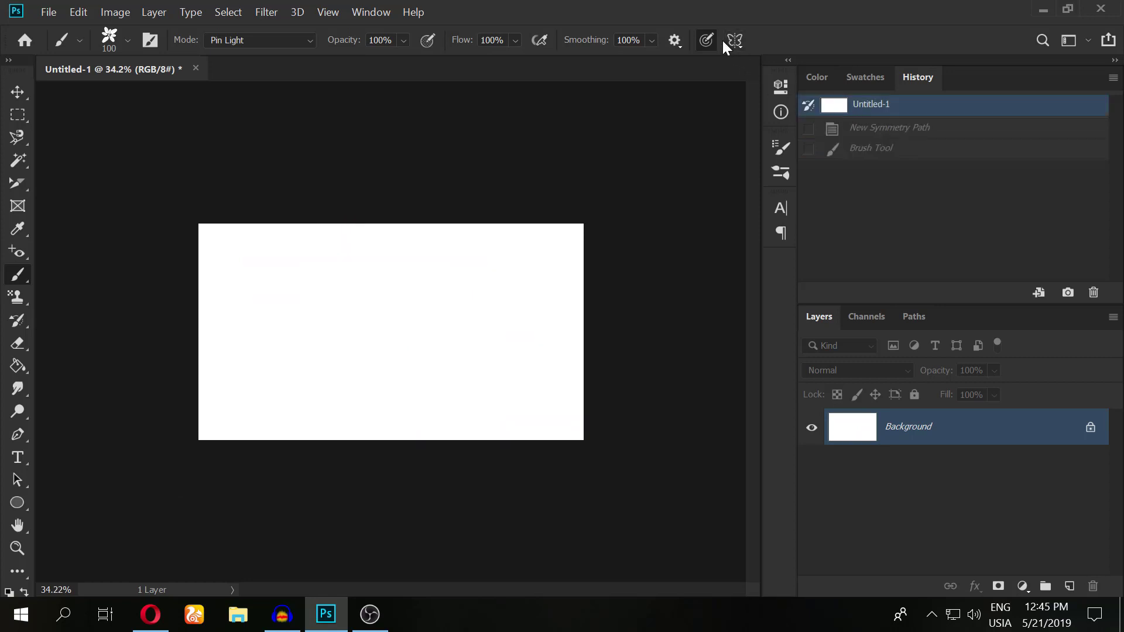
click(733, 41)
click(788, 248)
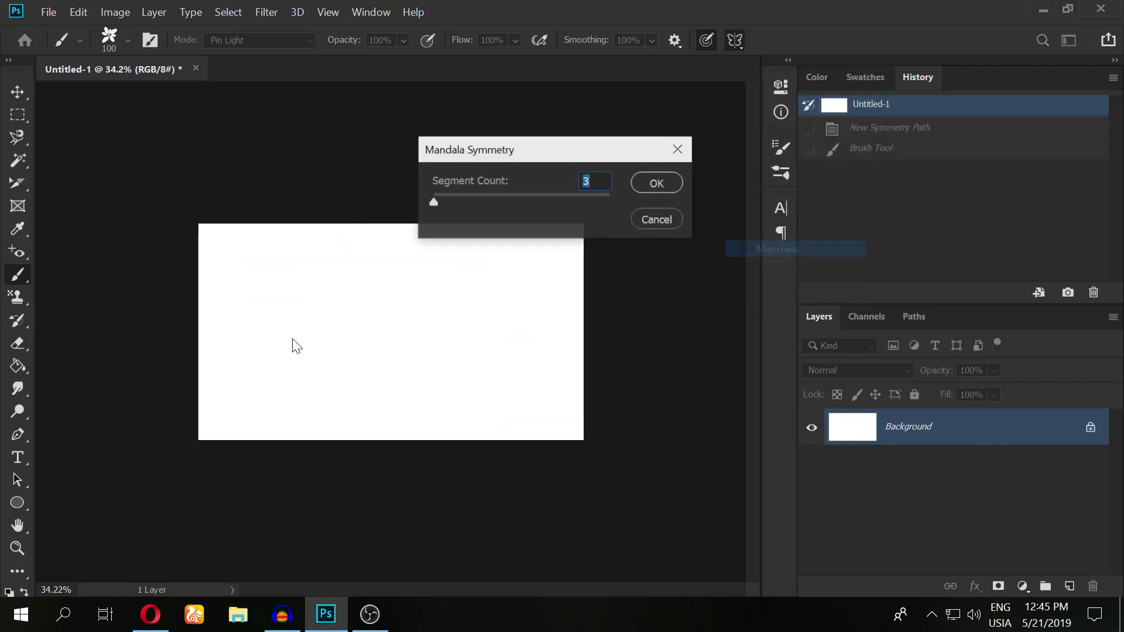
click(662, 191)
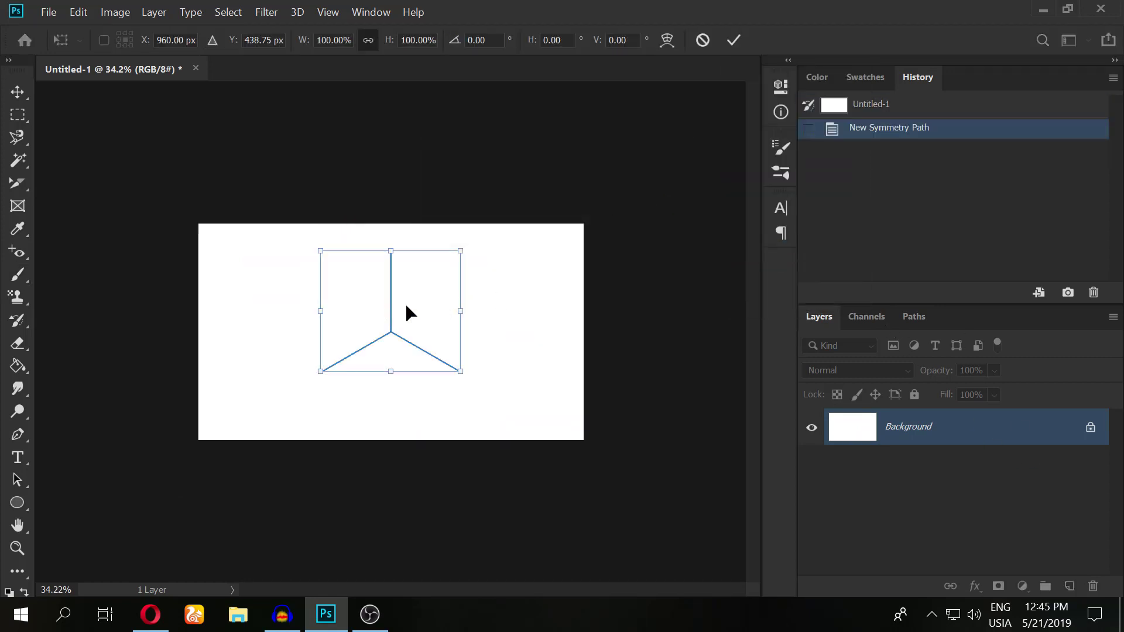
drag(461, 251, 520, 206)
drag(459, 295, 431, 334)
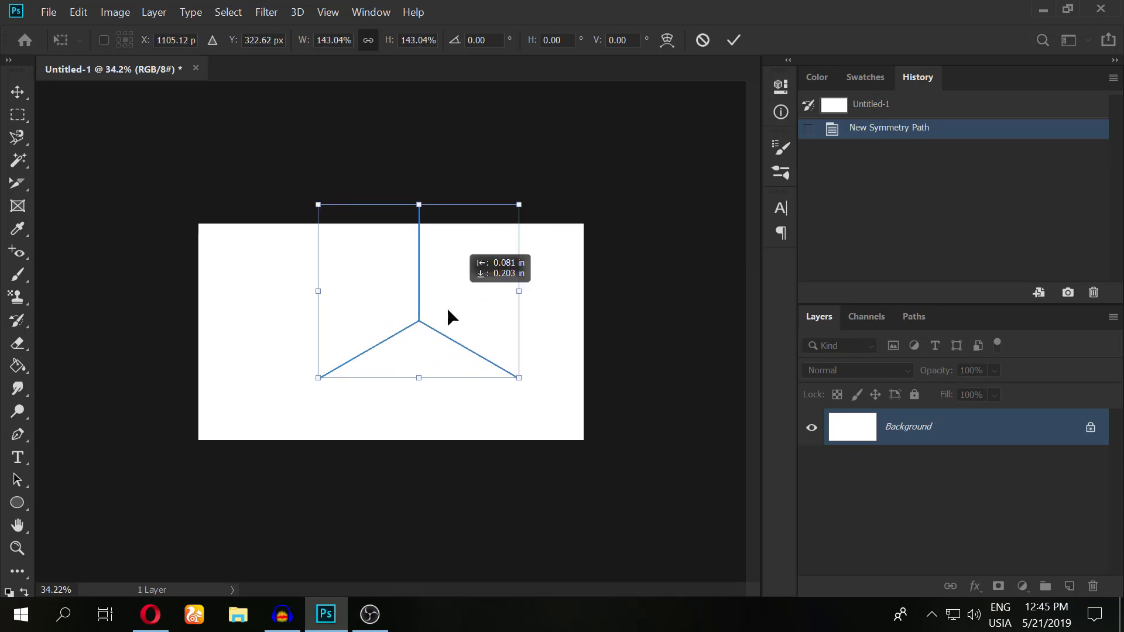
key(Return)
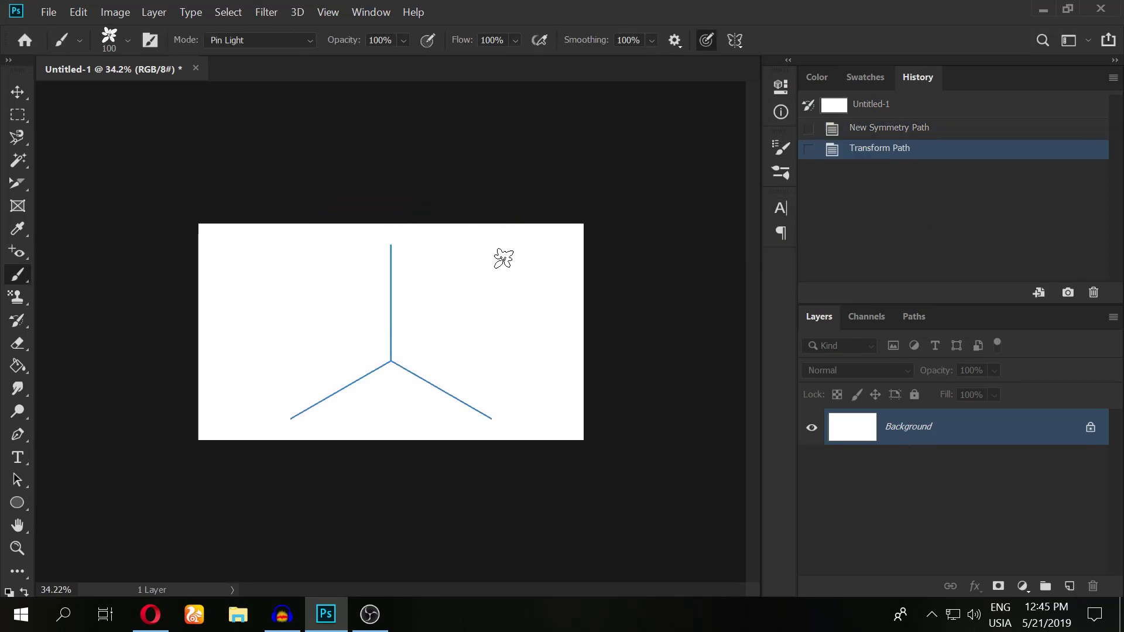
mouse_move(394, 246)
mouse_down()
mouse_move(502, 252)
mouse_move(91, 330)
mouse_up()
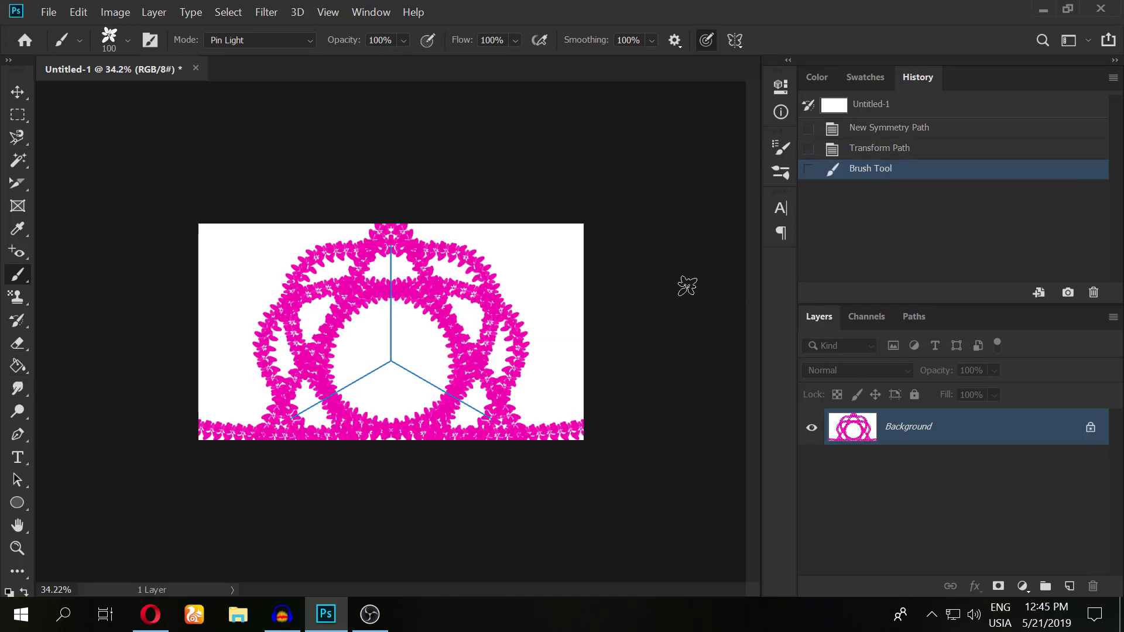
click(891, 102)
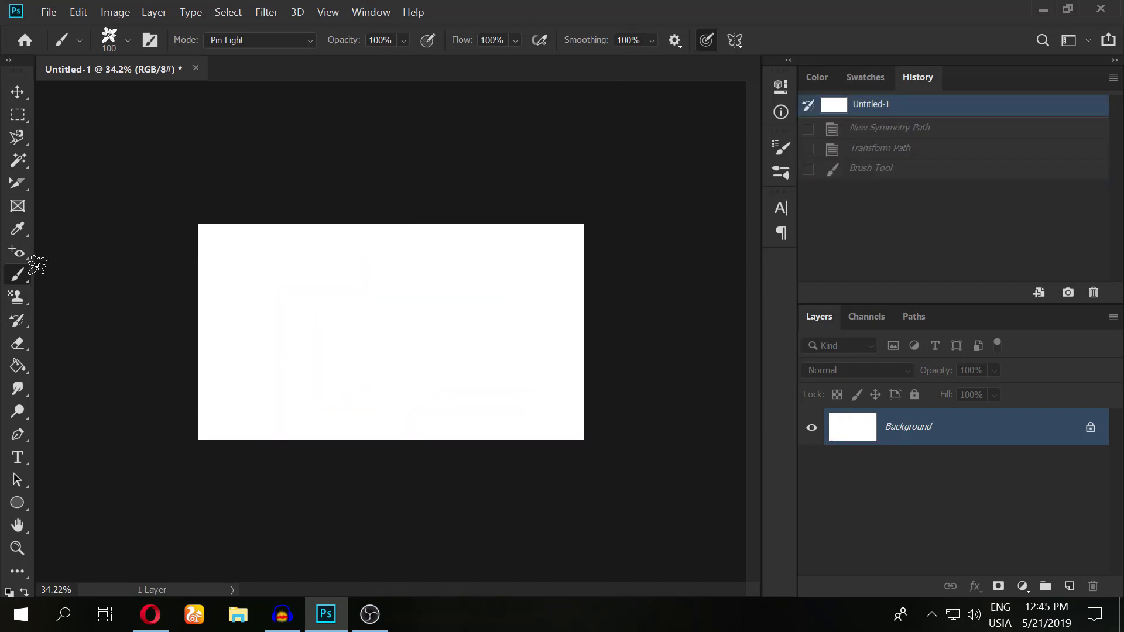
Switch to the Pencil tool and draw a purple zigzag line near the top.
right_click(31, 281)
click(120, 288)
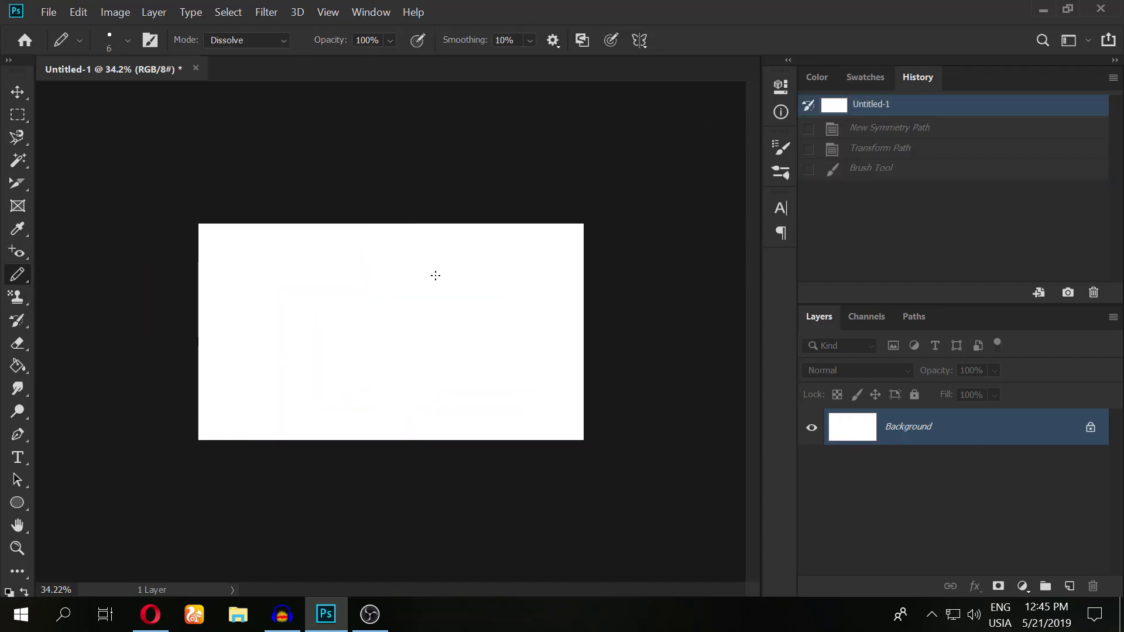
key(ctrl+0)
scroll(480, 226, up, 2)
drag(634, 258, 447, 258)
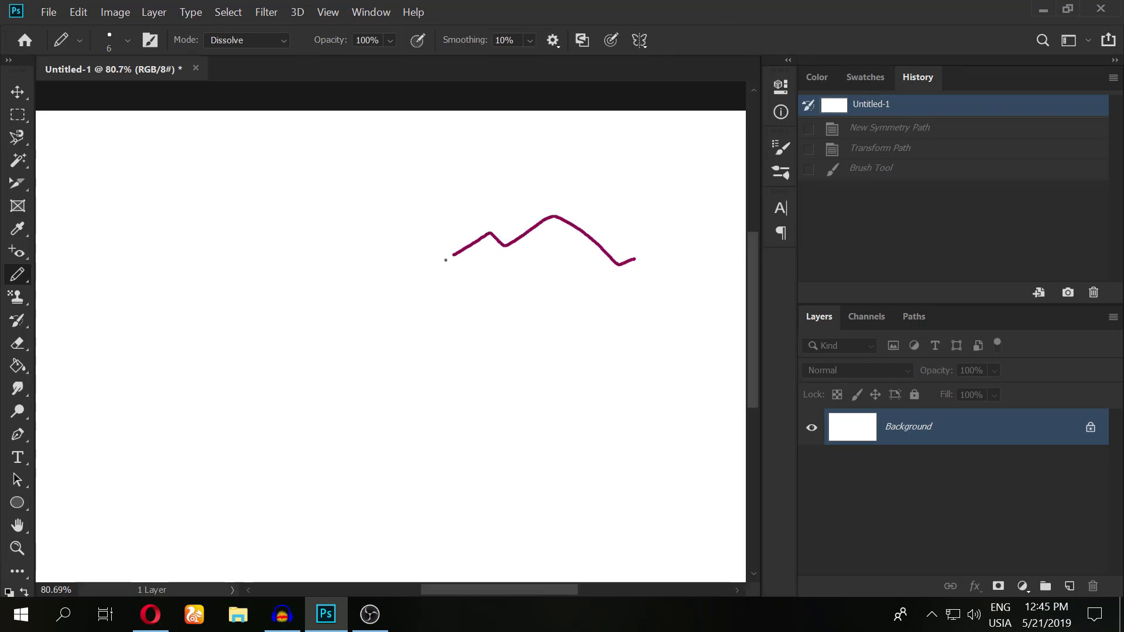
Choose a different pencil tip preset and draw a second short purple zigzag.
right_click(458, 345)
scroll(562, 503, down, 3)
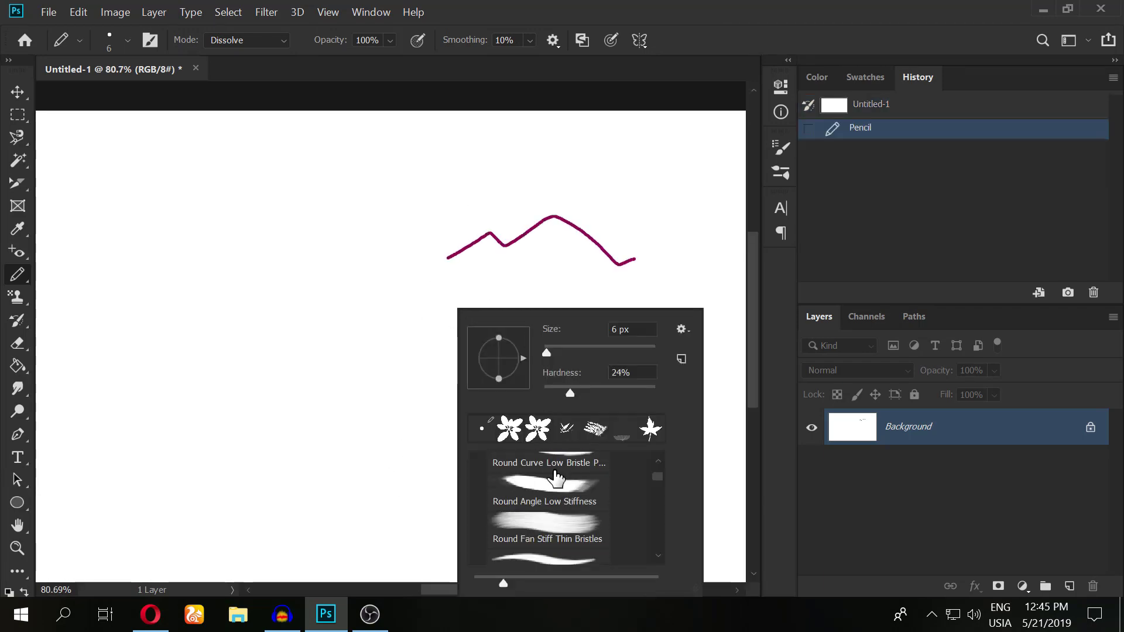
scroll(586, 469, down, 3)
scroll(556, 466, down, 3)
click(537, 429)
drag(339, 328, 226, 376)
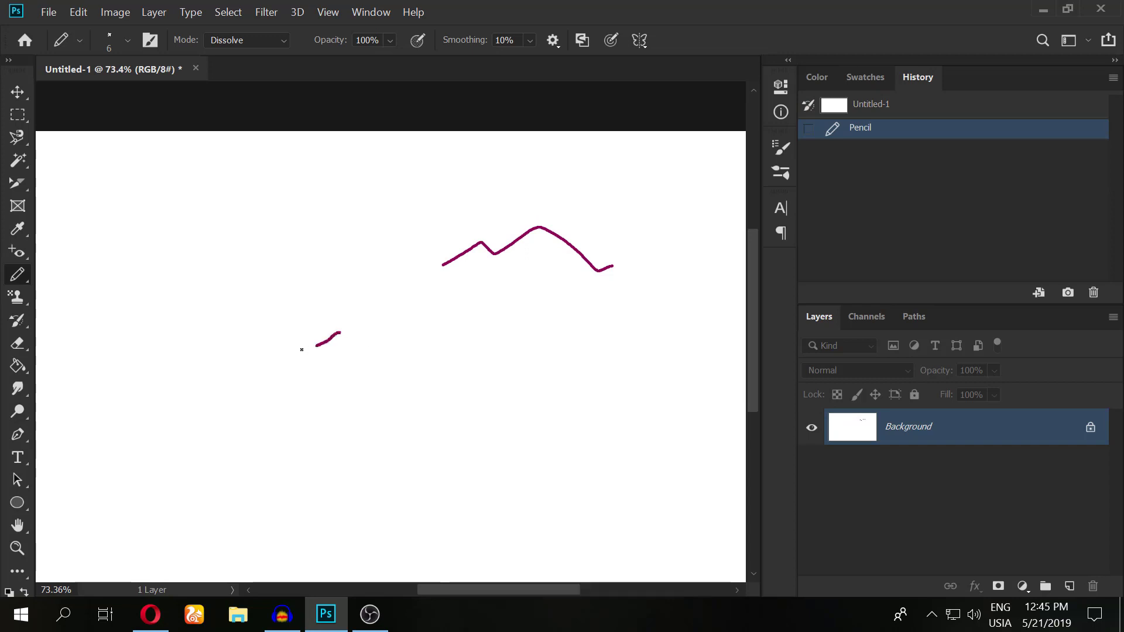
scroll(383, 324, up, 5)
scroll(289, 267, up, 3)
scroll(243, 427, down, 1)
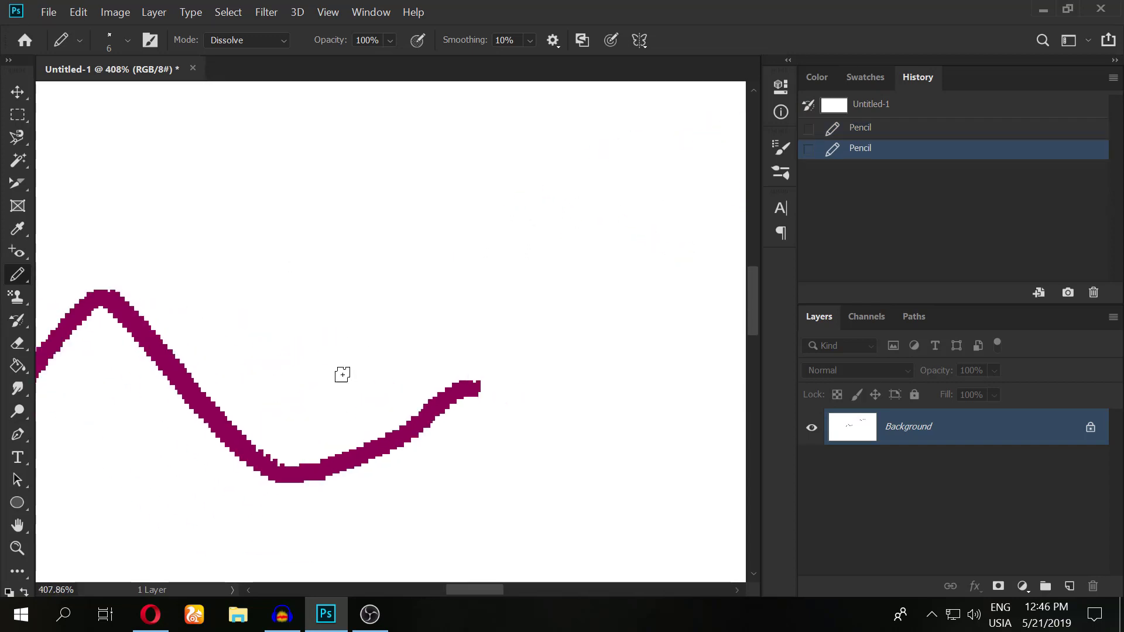
scroll(342, 374, down, 6)
Pick the Airbrush Soft High Density tip, draw a curved stroke near the bottom, and inspect closely.
right_click(551, 386)
scroll(630, 468, down, 3)
scroll(637, 527, down, 3)
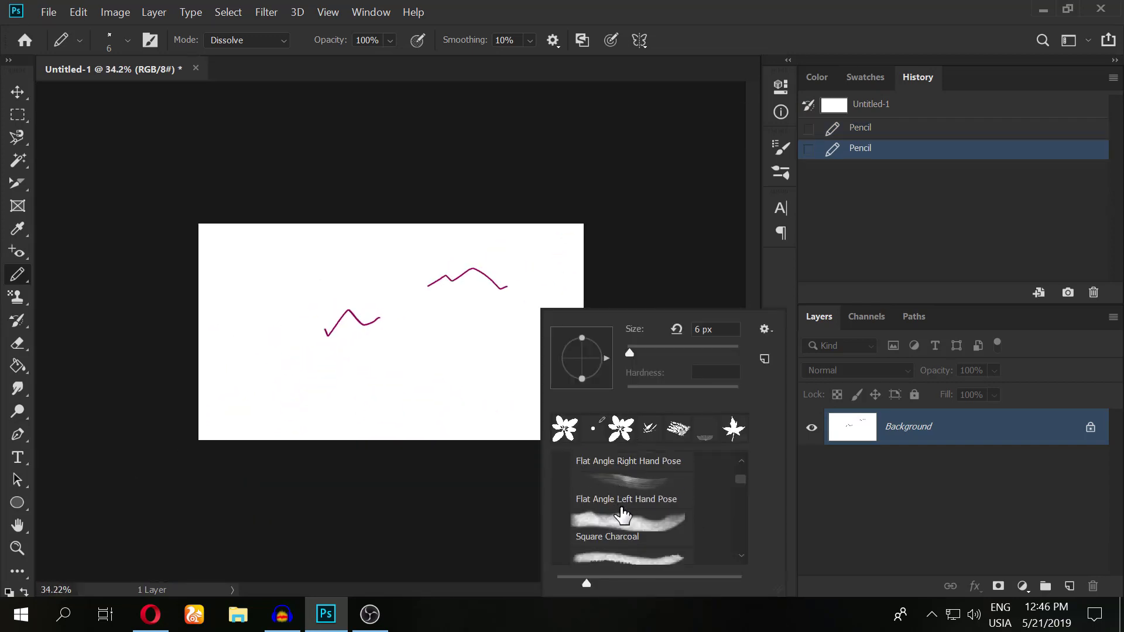
scroll(626, 462, down, 3)
scroll(647, 489, down, 3)
scroll(656, 509, down, 3)
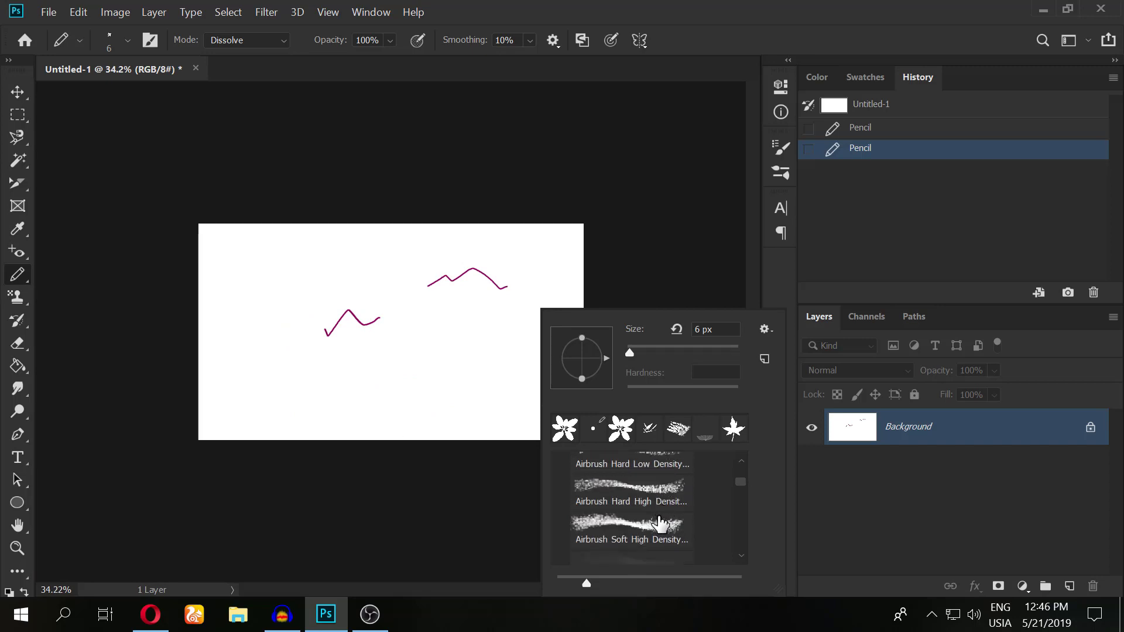
click(620, 526)
drag(493, 363, 389, 414)
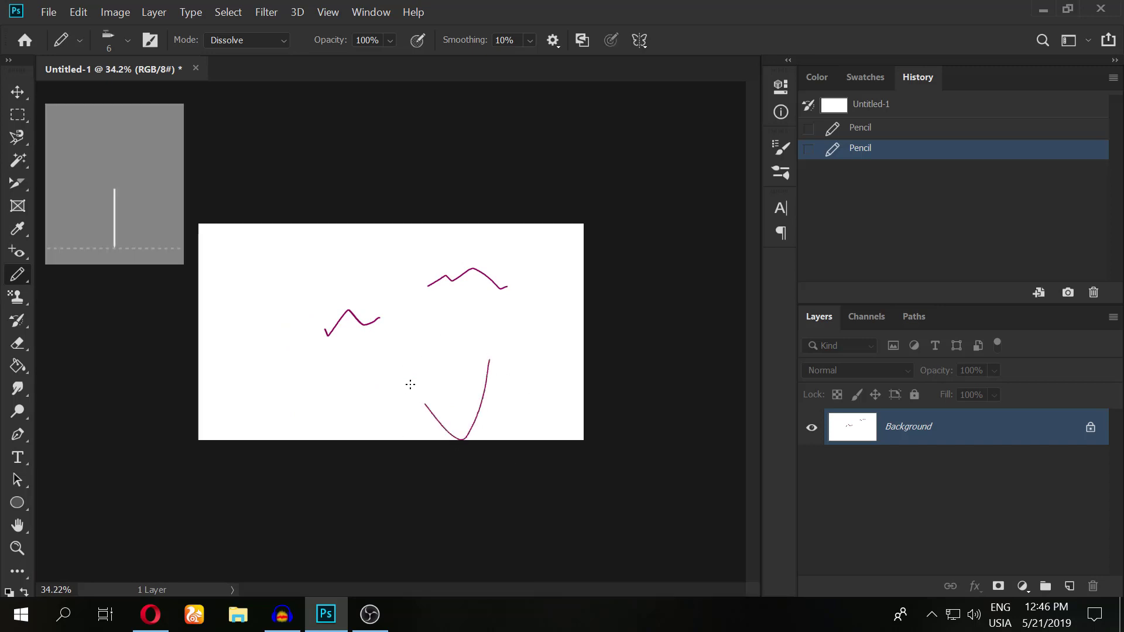
scroll(469, 291, up, 5)
scroll(242, 313, up, 2)
scroll(242, 312, down, 2)
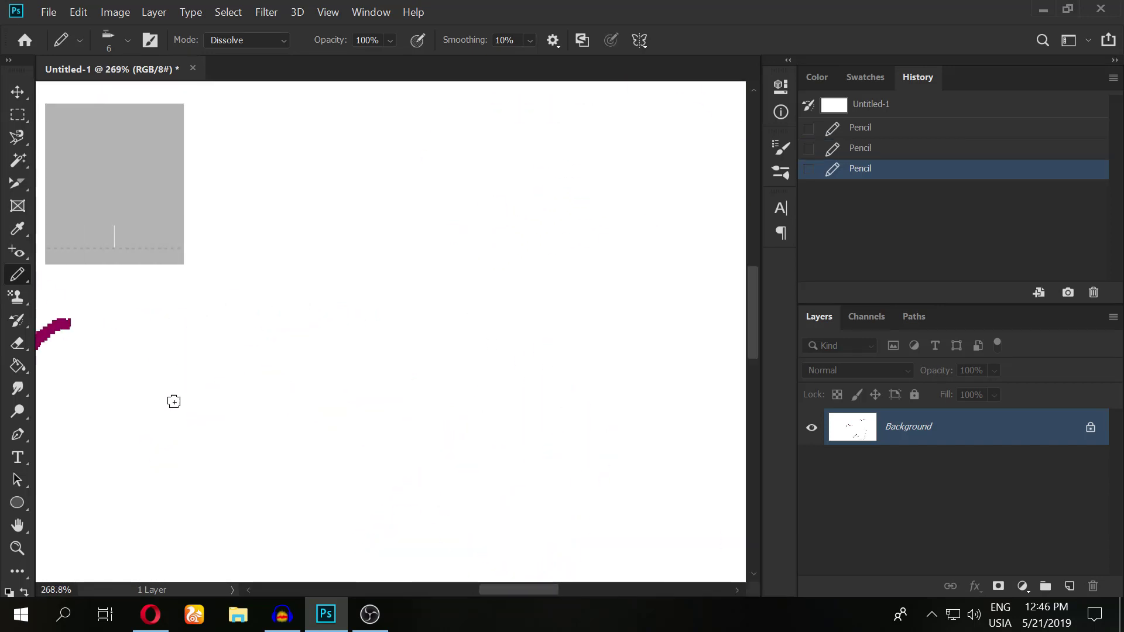
scroll(171, 399, up, 3)
drag(532, 590, 475, 590)
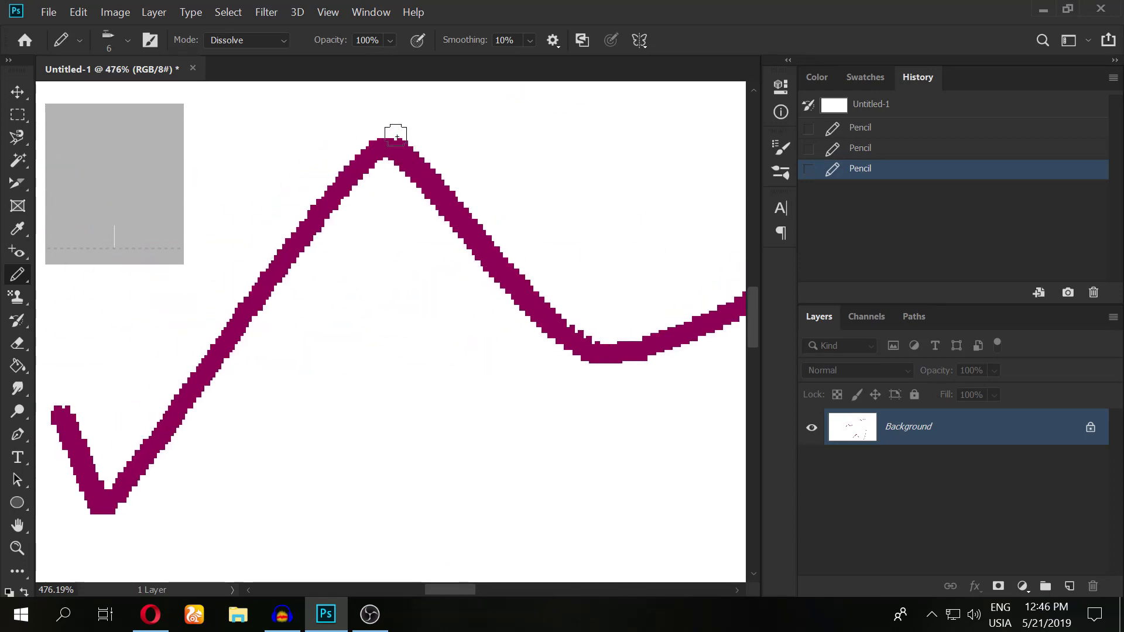
scroll(396, 137, up, 3)
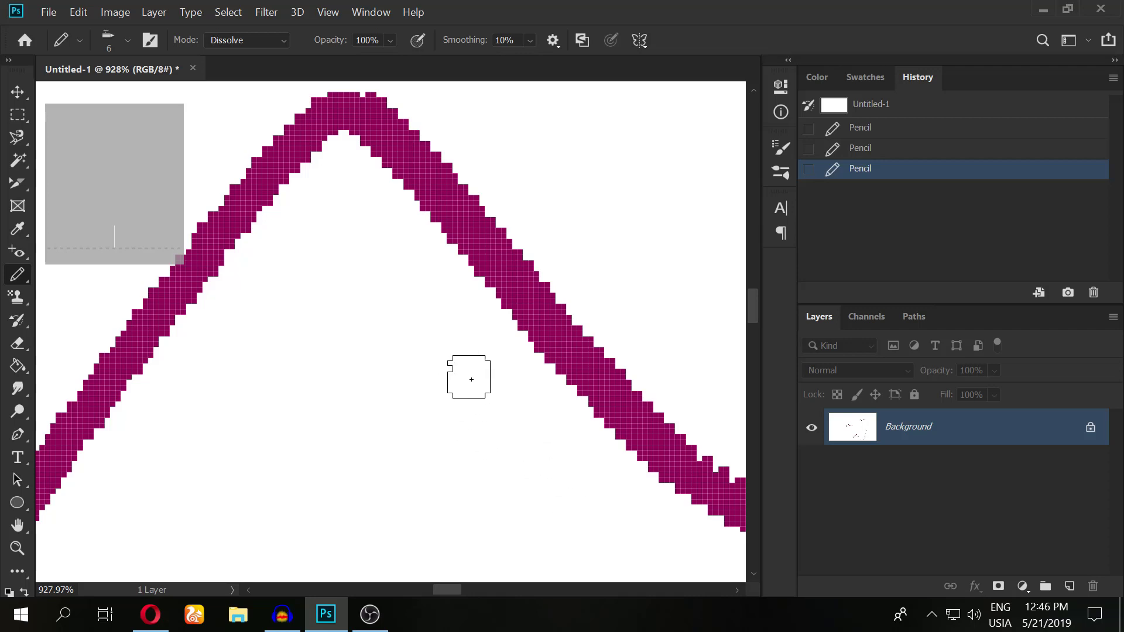
Select the Color Replacement Tool from the brush tool group in the Jack-Jack image.
right_click(20, 281)
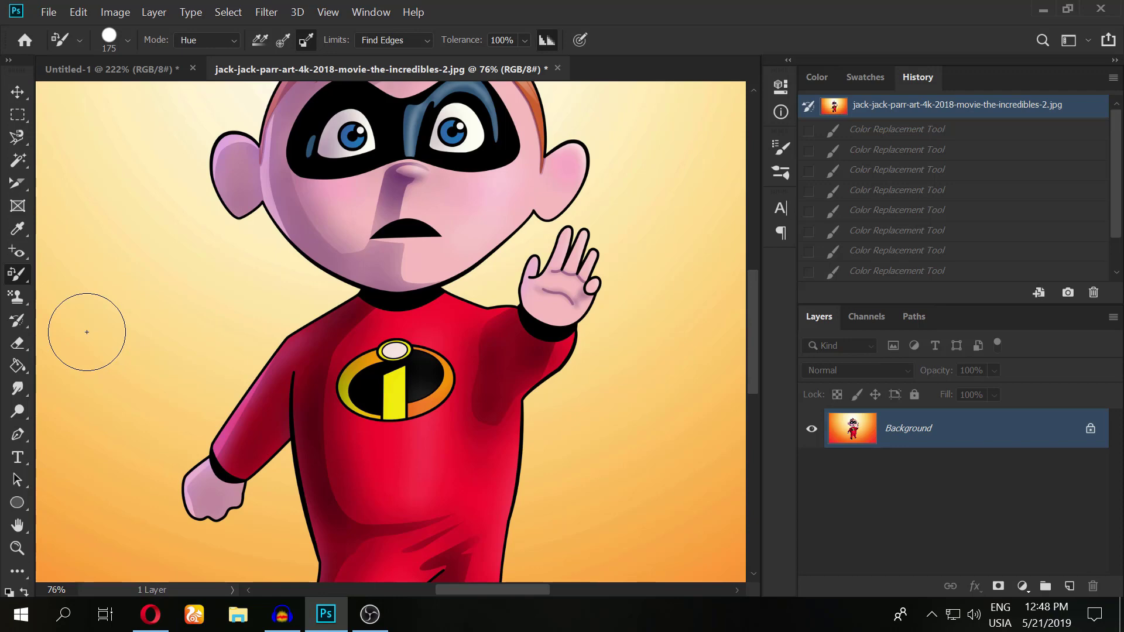
right_click(22, 327)
right_click(21, 279)
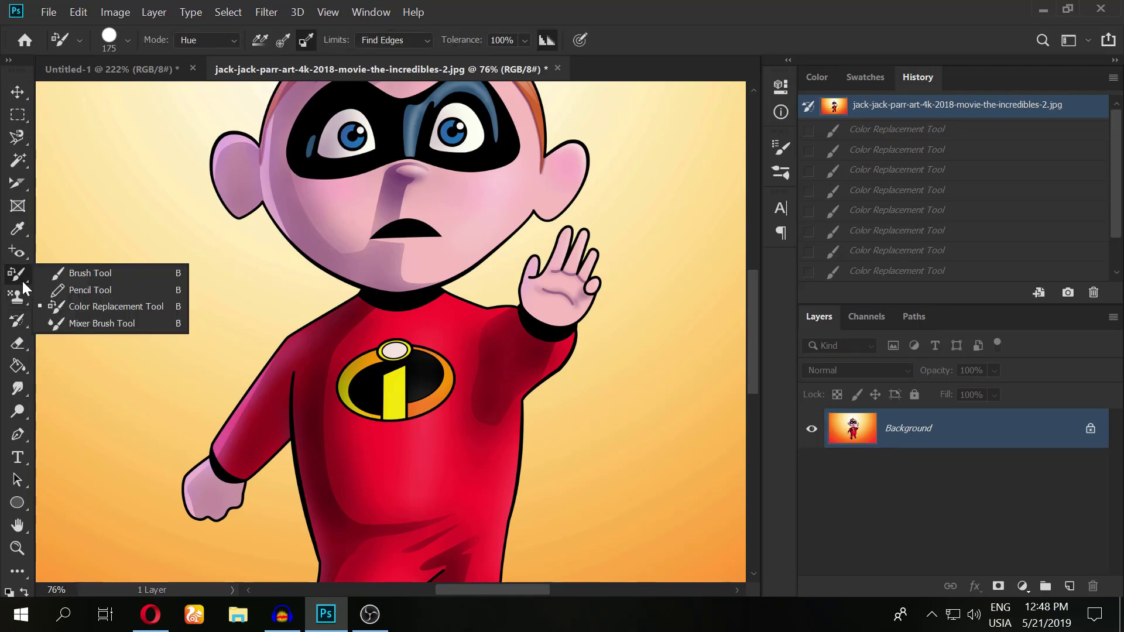
click(77, 306)
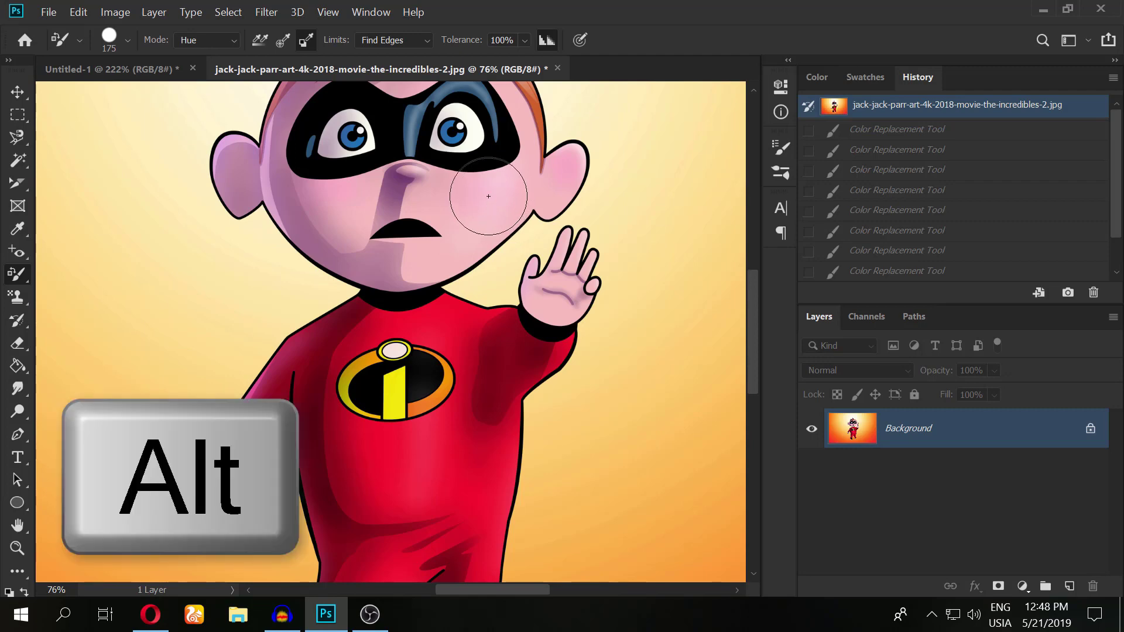
Sample the character's pink cheek and tint patches of the yellow background to his left.
click(149, 313)
click(148, 258)
click(152, 310)
click(158, 372)
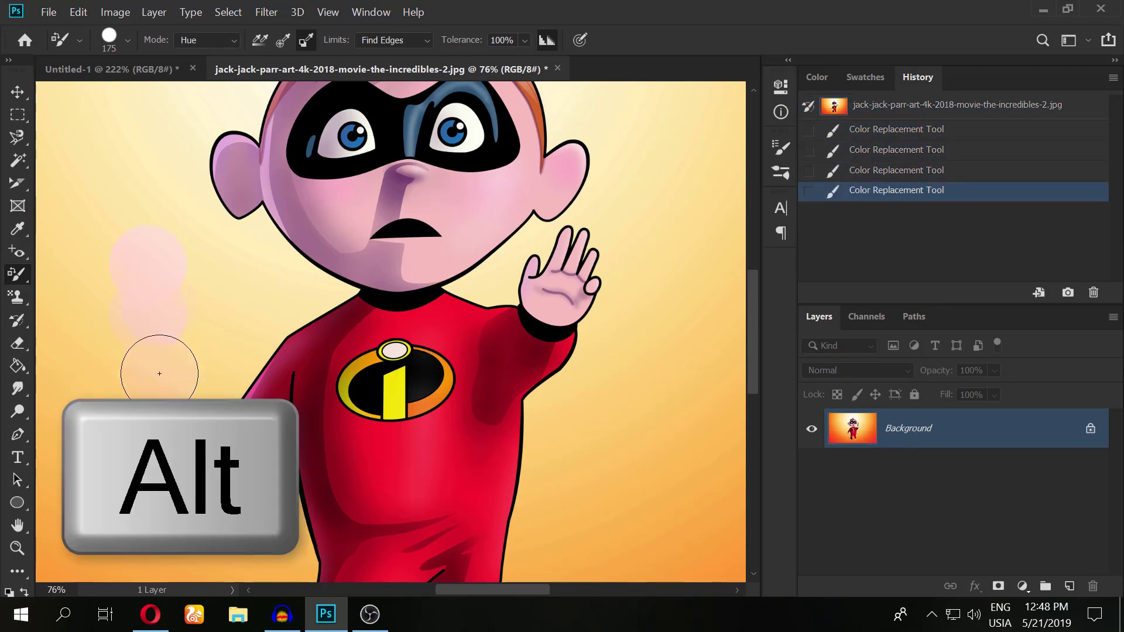
click(145, 258)
click(109, 296)
click(94, 368)
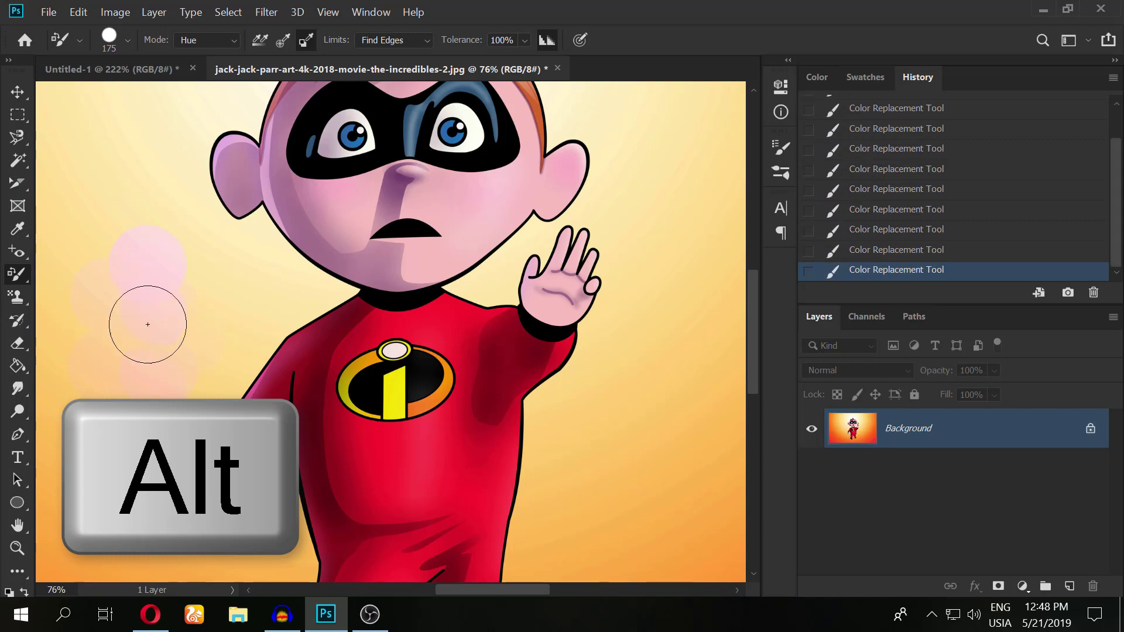
click(128, 202)
click(149, 272)
scroll(149, 272, up, 3)
scroll(130, 251, up, 3)
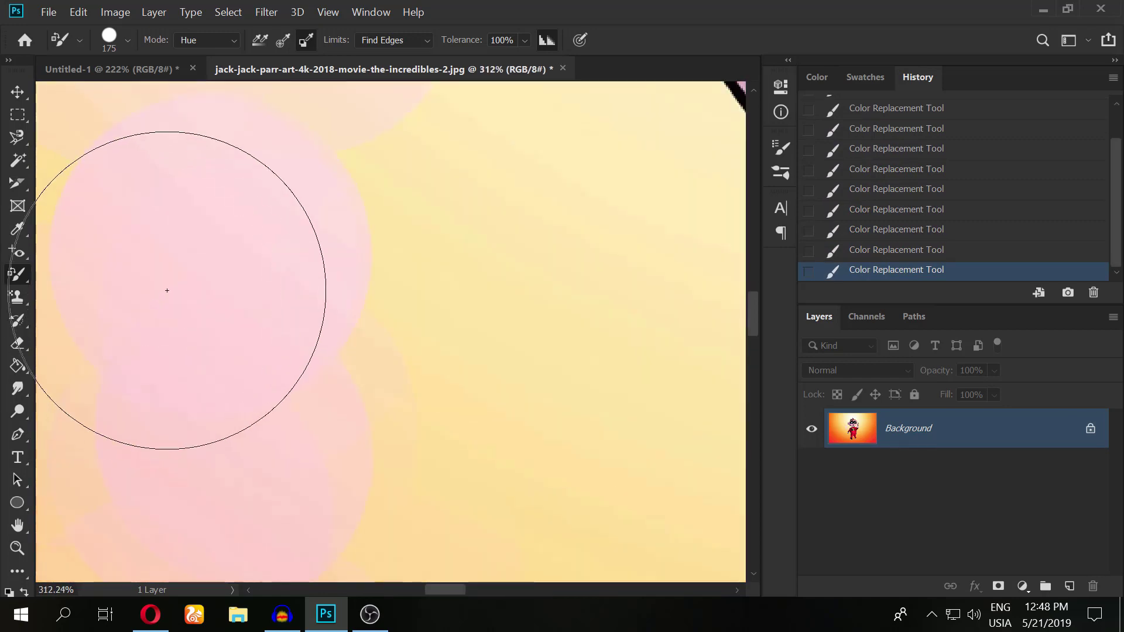
scroll(165, 291, down, 5)
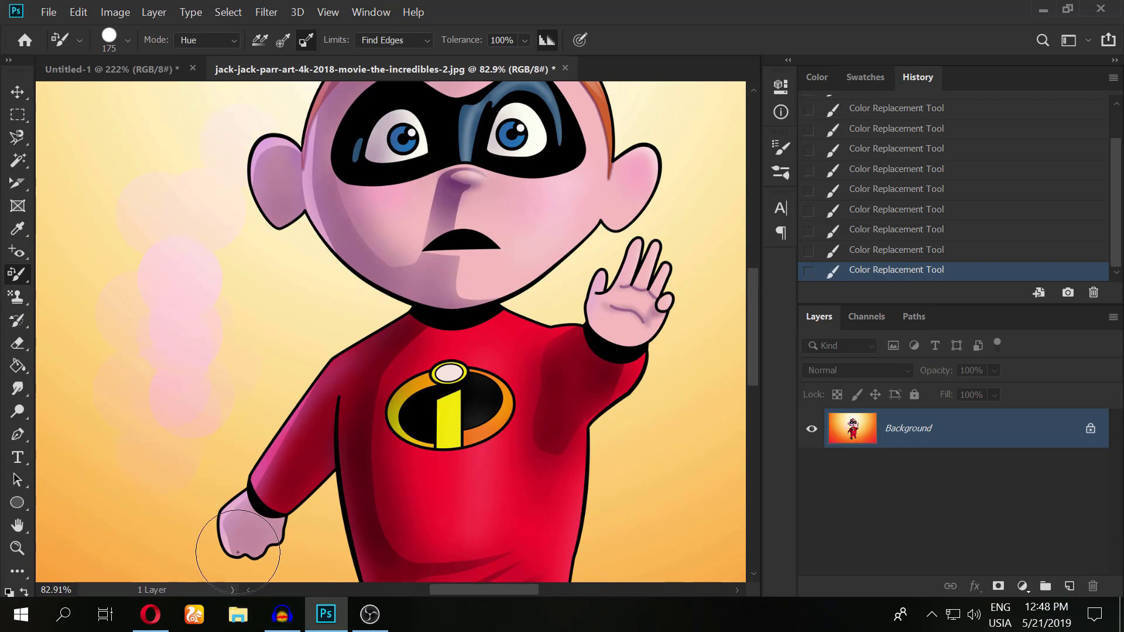
Set the Color Replacement sampling to Continuous.
right_click(18, 272)
click(265, 41)
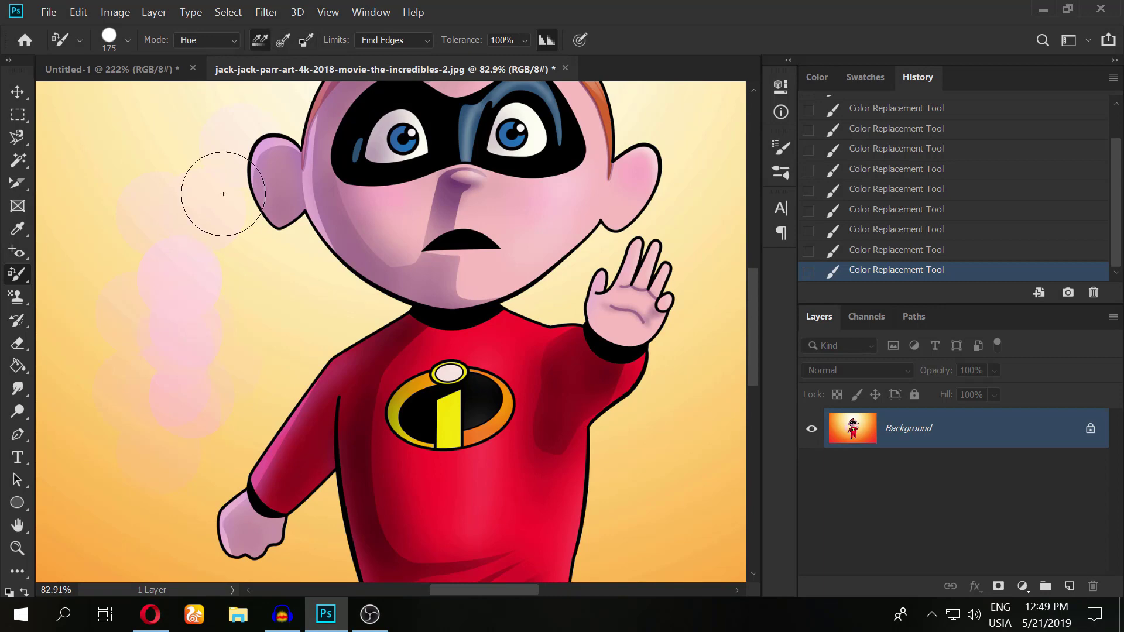
click(262, 303)
Tint one last background patch pink, then switch to the Mixer Brush Tool.
click(92, 401)
alt+click(17, 272)
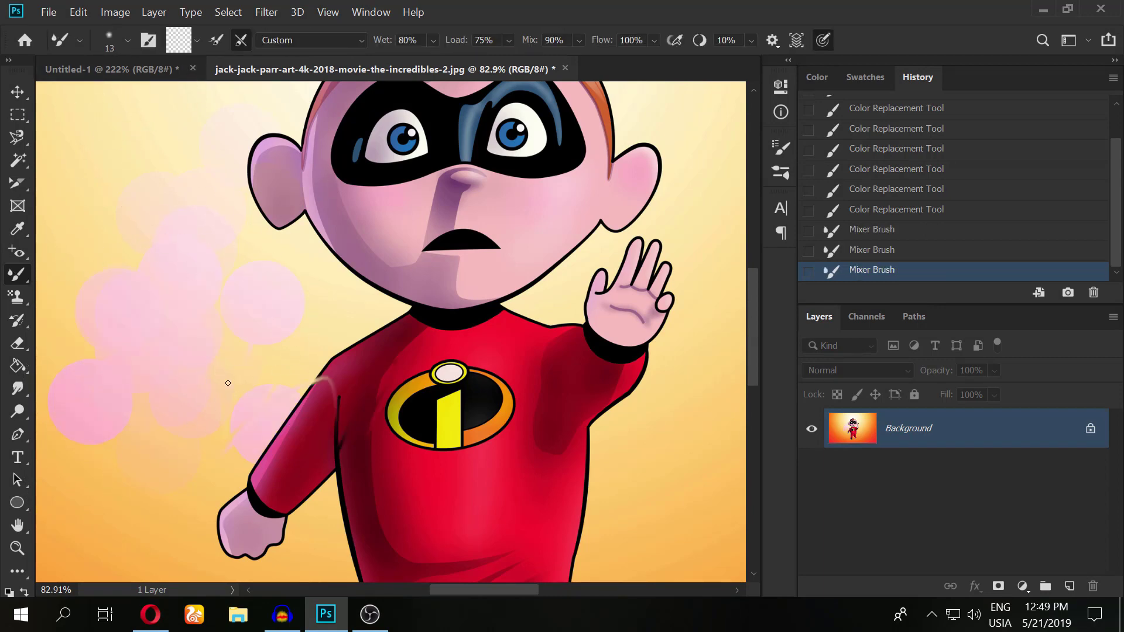
right_click(15, 273)
click(90, 324)
Smear the mouth, cheeks and chin into smooth blended pink skin with mixer-brush strokes.
scroll(413, 227, up, 1)
scroll(413, 227, up, 1)
scroll(413, 227, up, 1)
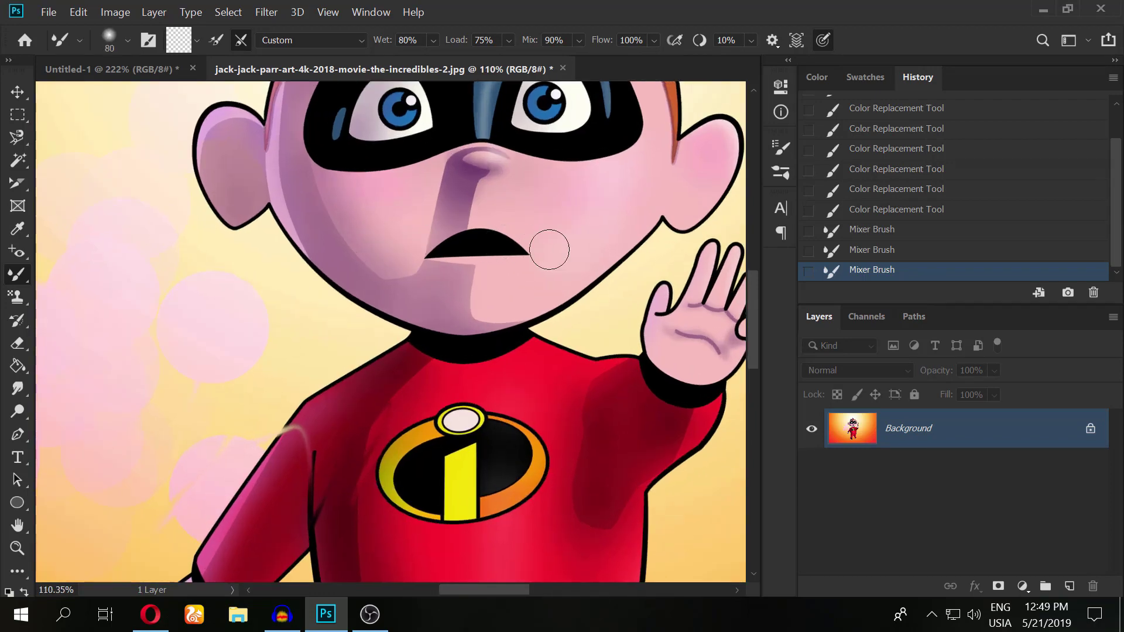
mouse_move(569, 232)
mouse_down()
mouse_move(492, 249)
mouse_move(486, 240)
mouse_move(554, 226)
mouse_move(432, 224)
mouse_move(514, 238)
mouse_move(441, 253)
mouse_up()
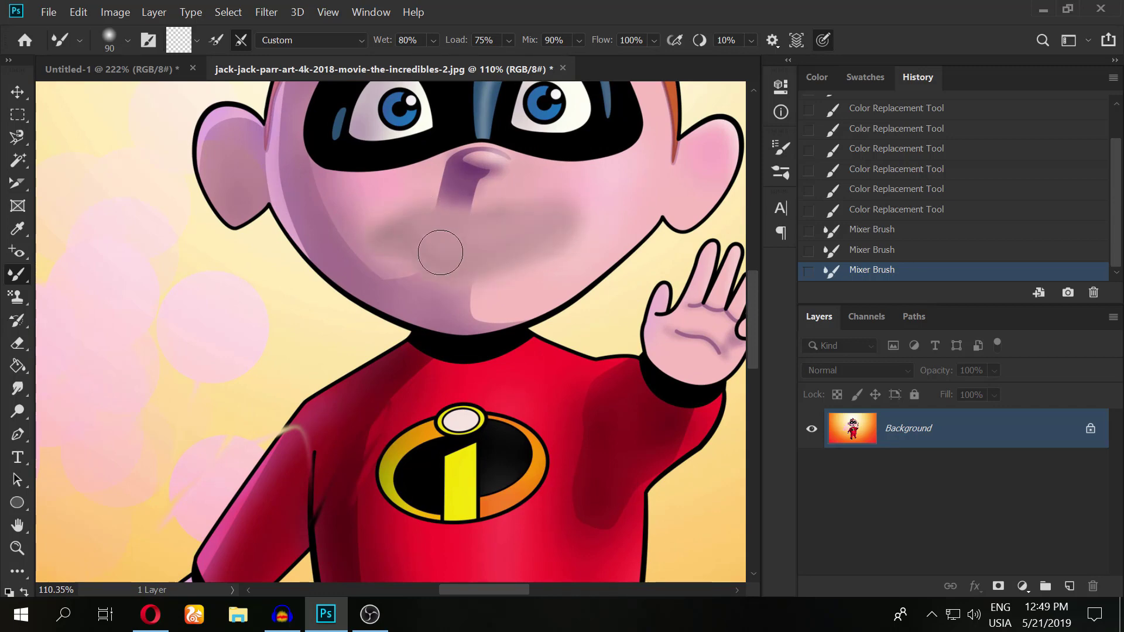
mouse_move(532, 236)
mouse_down()
mouse_move(394, 194)
mouse_move(409, 246)
mouse_move(620, 188)
mouse_move(468, 271)
mouse_move(570, 241)
mouse_move(562, 271)
mouse_up()
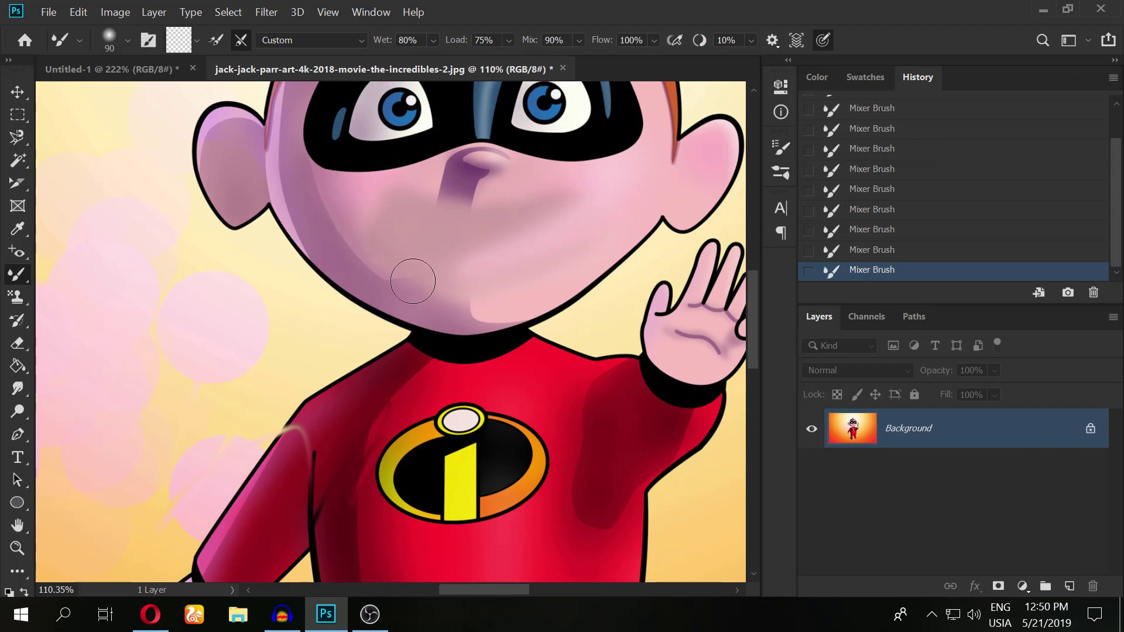
mouse_move(413, 281)
mouse_down()
mouse_move(539, 264)
mouse_move(379, 276)
mouse_up()
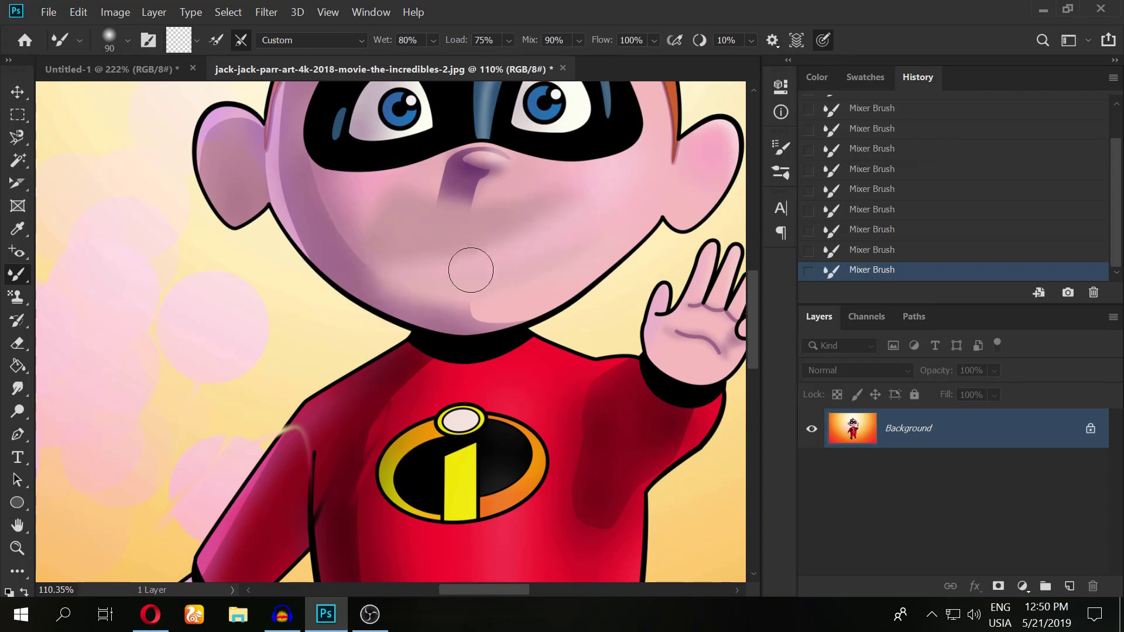
mouse_move(470, 270)
mouse_down()
mouse_move(447, 245)
mouse_move(619, 253)
mouse_up()
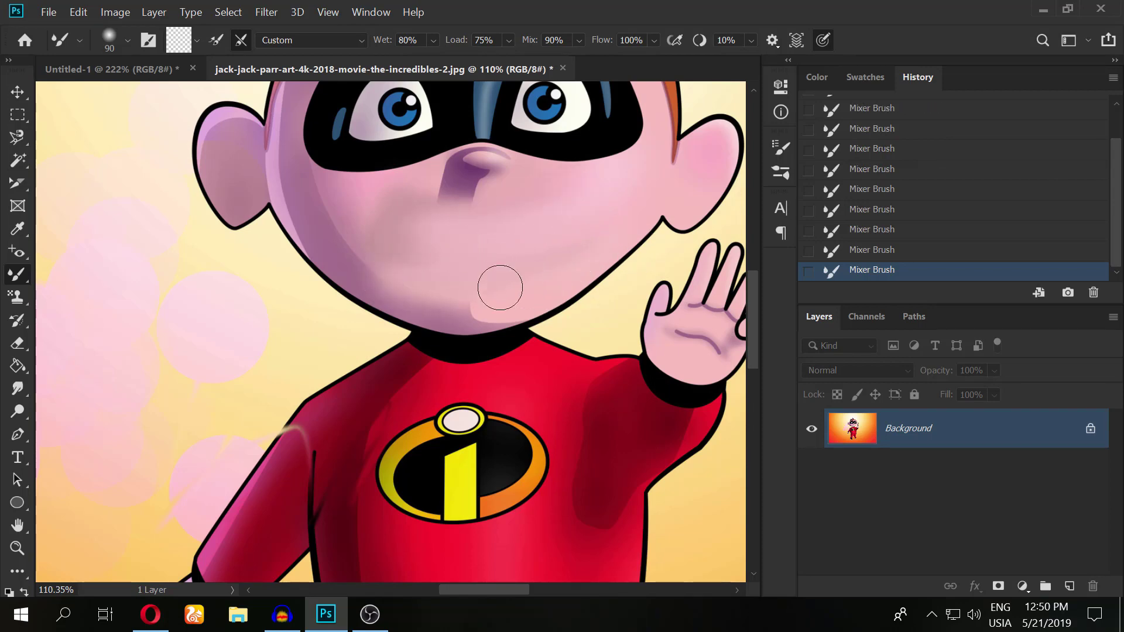
drag(500, 288, 313, 209)
click(49, 12)
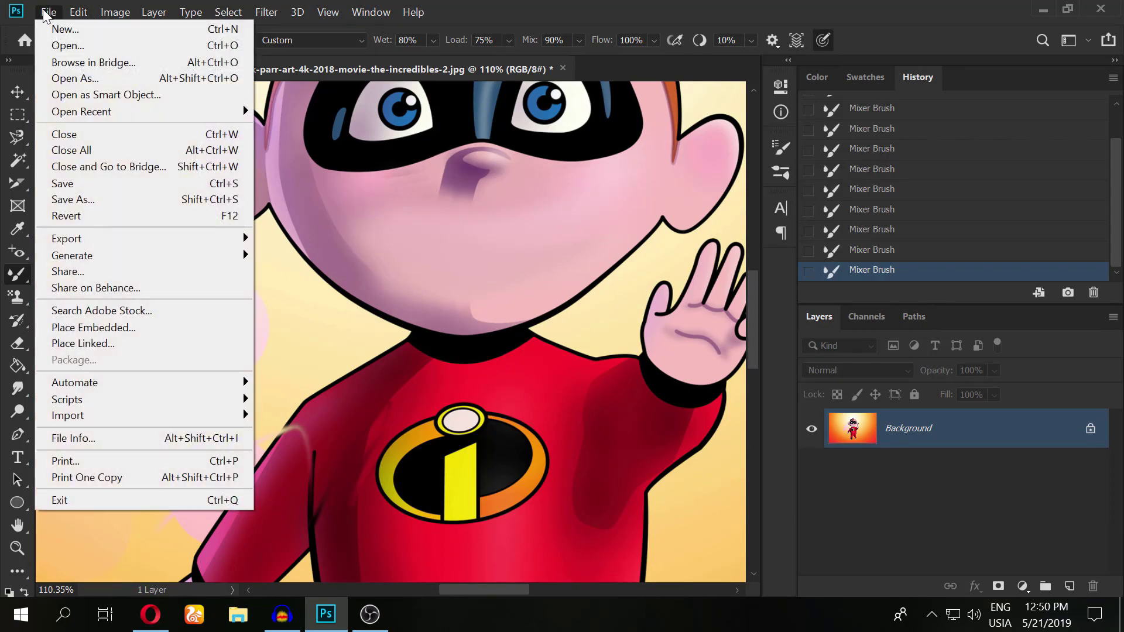
Open the Capture.PNG portrait photo.
click(70, 42)
click(573, 154)
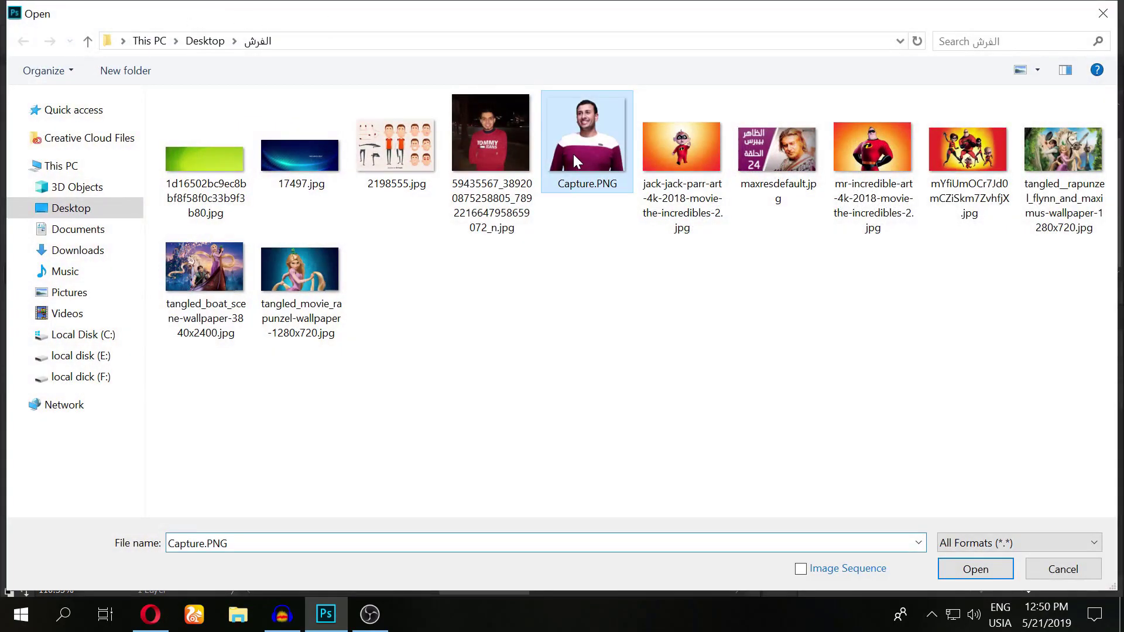
double_click(588, 120)
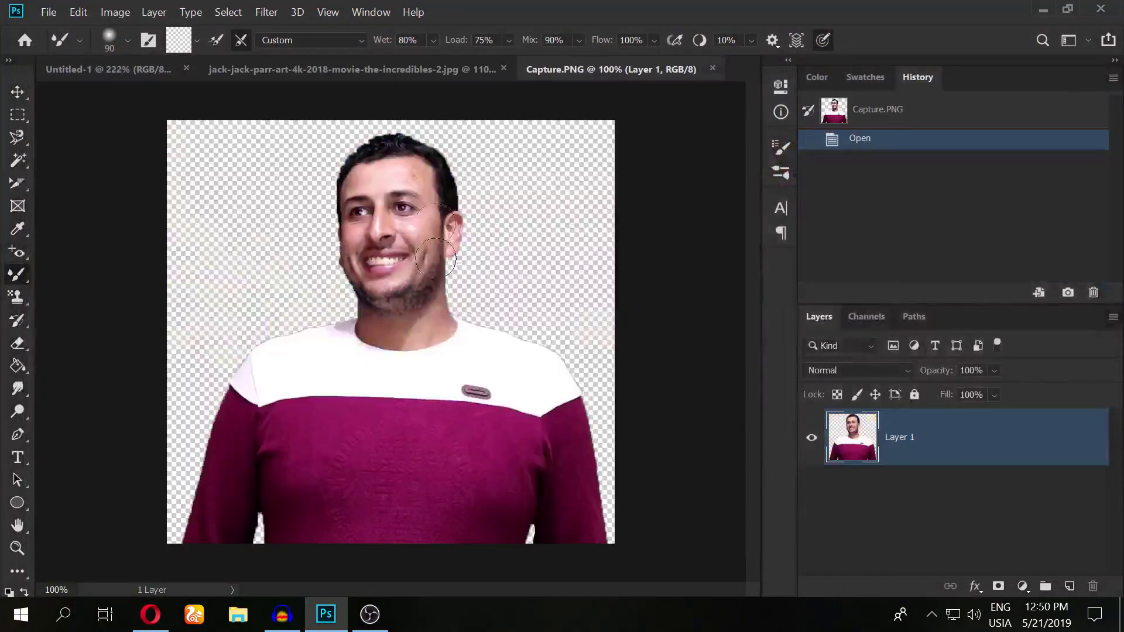
alt+scroll(410, 117, up, 5)
scroll(304, 106, up, 2)
alt+scroll(321, 229, up, 5)
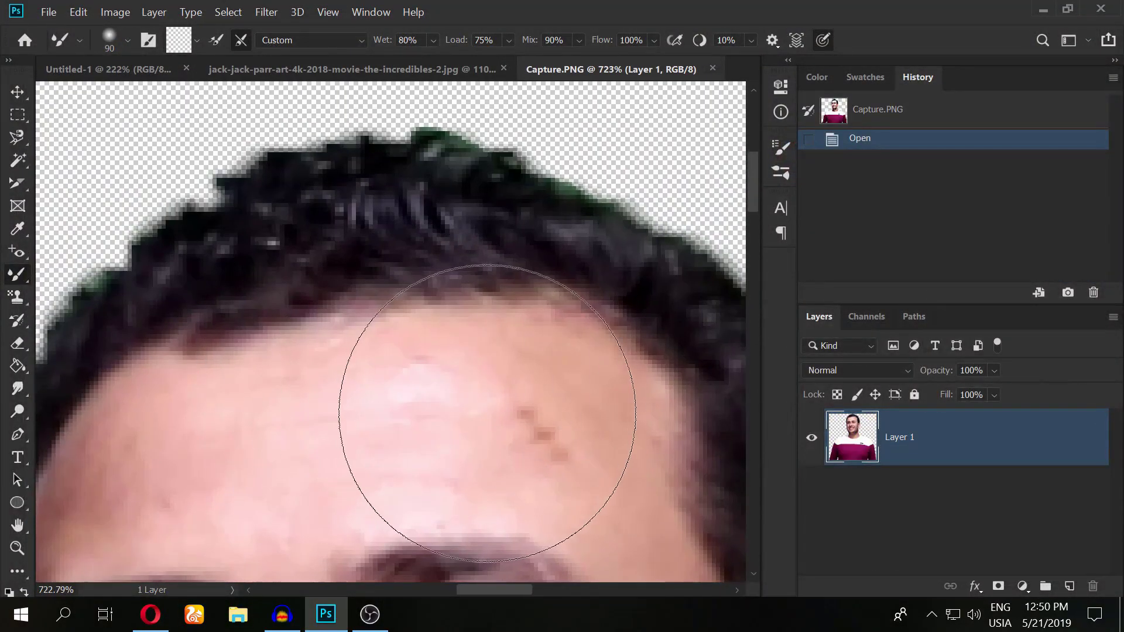
Shrink the Mixer Brush and smear skin over the dark forehead mark.
key(bracketleft)
key(bracketleft)
key(bracketleft)
key(bracketleft)
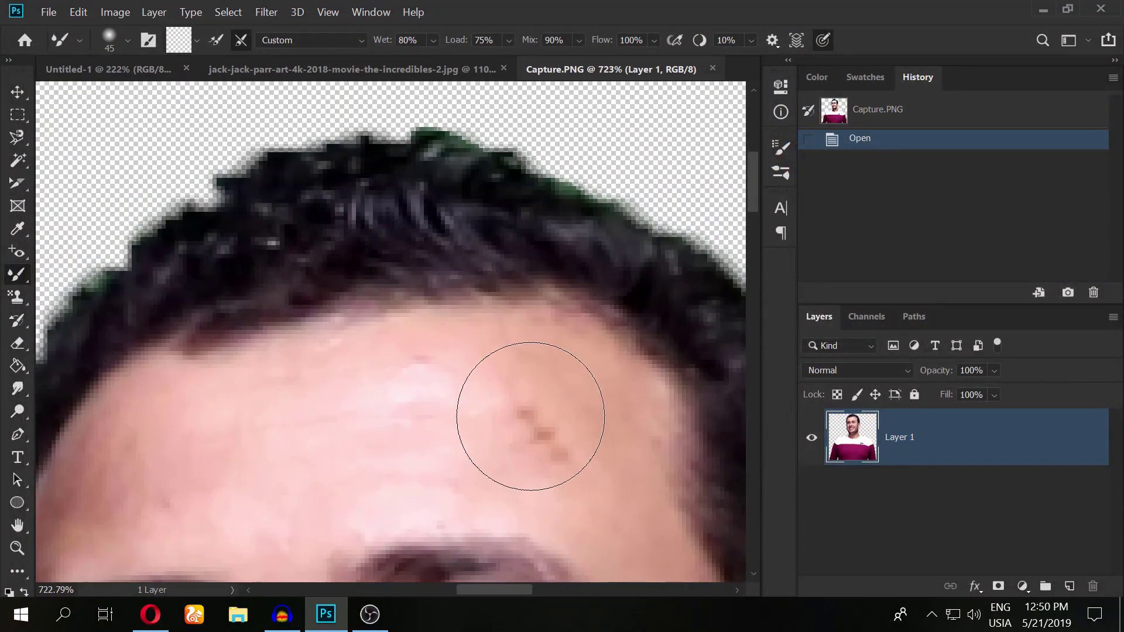
key(bracketleft)
key(bracketleft)
key(bracketleft)
click(521, 412)
click(543, 434)
click(560, 454)
click(533, 432)
alt+scroll(440, 579, down, 3)
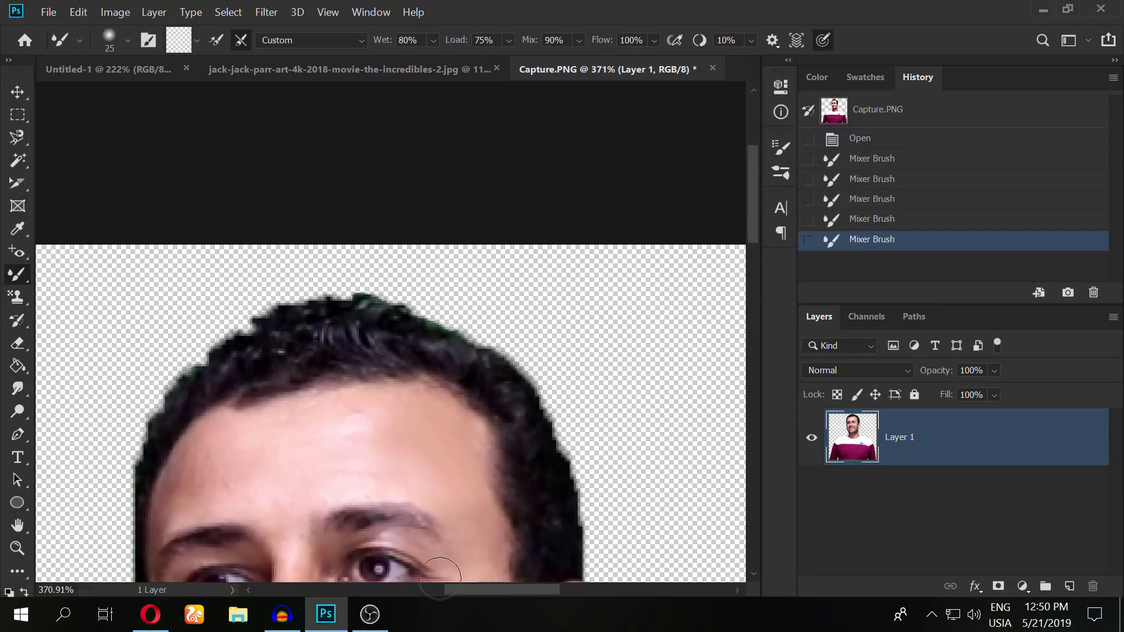
alt+scroll(705, 483, up, 3)
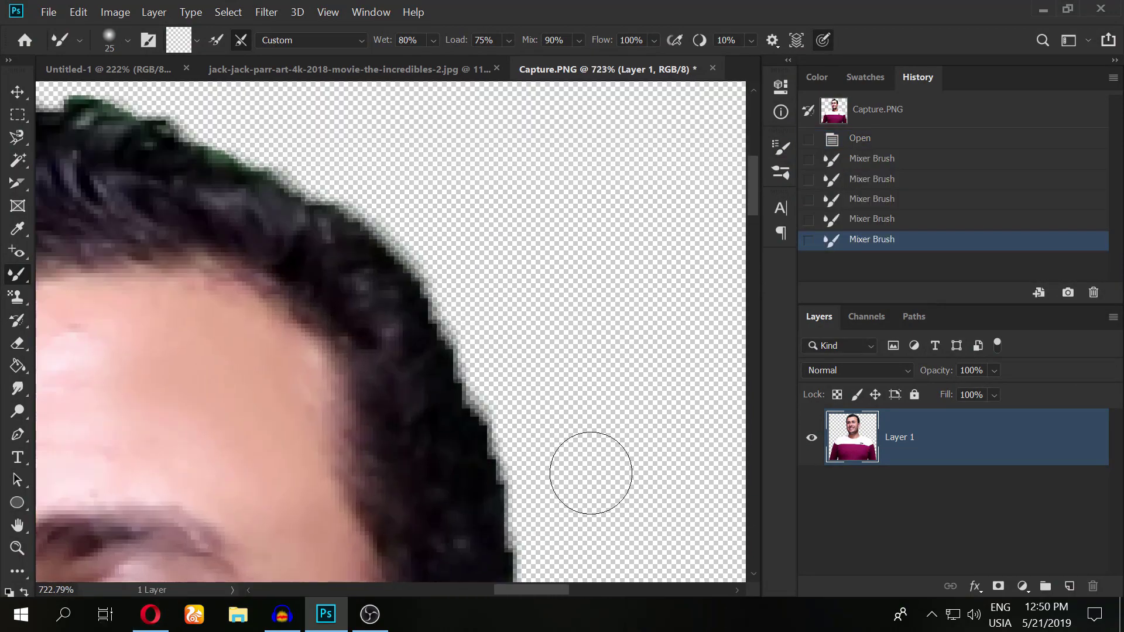
alt+scroll(590, 489, up, 2)
alt+scroll(389, 477, down, 3)
alt+scroll(452, 476, down, 1)
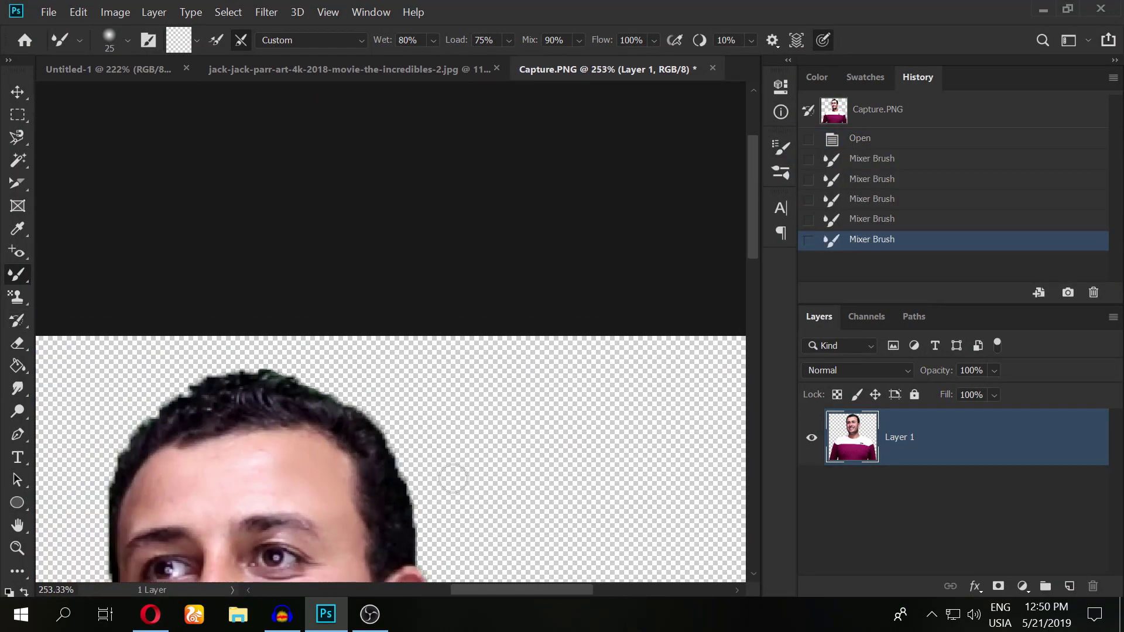
alt+scroll(581, 569, down, 2)
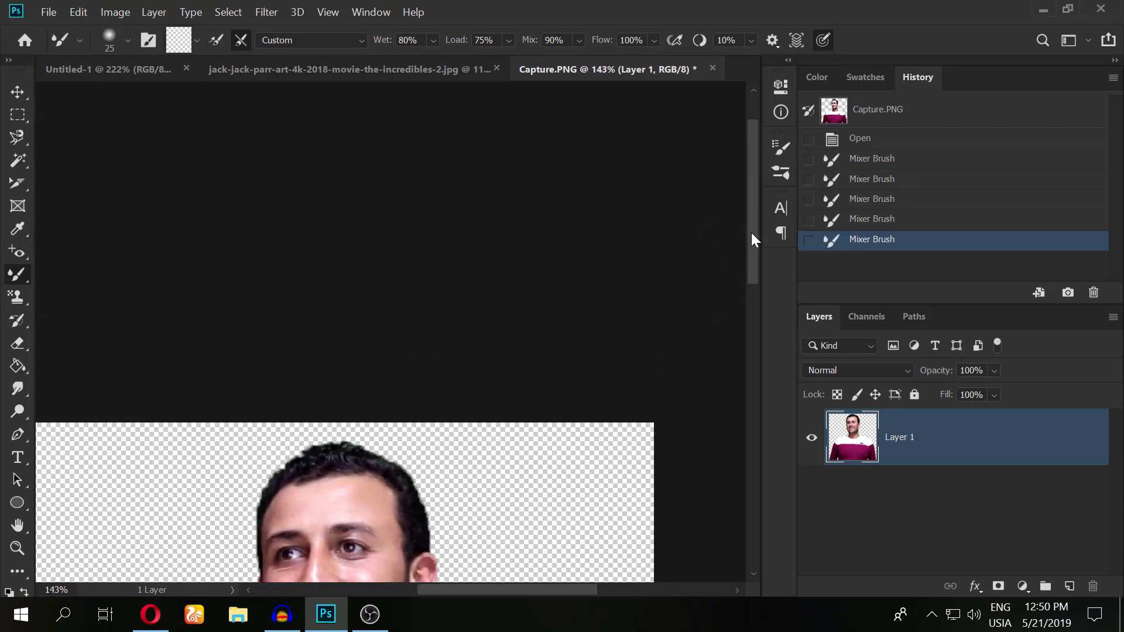
Blend the cheek skin beside the nose, then return to the Jack-Jack artwork.
drag(755, 240, 745, 296)
alt+scroll(272, 305, up, 2)
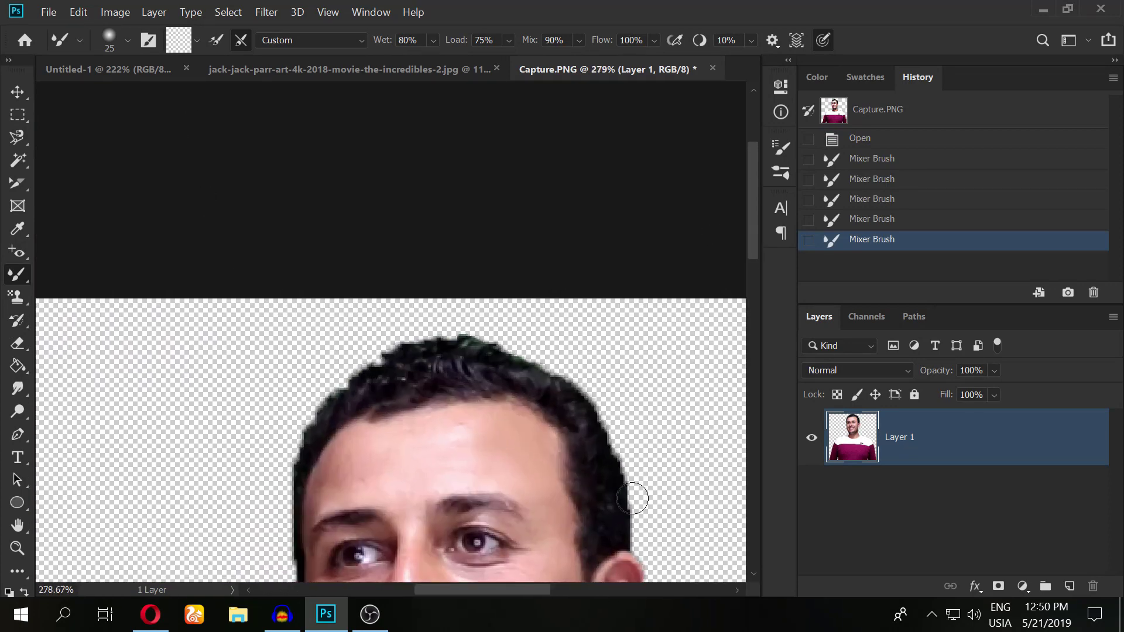
drag(749, 223, 748, 296)
alt+scroll(584, 401, up, 2)
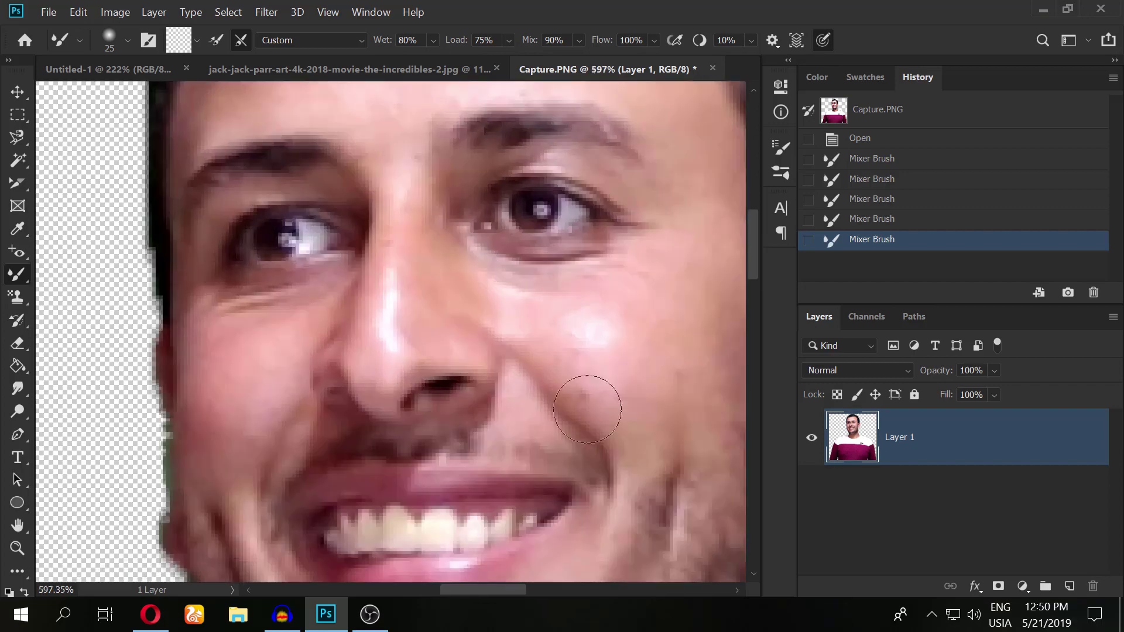
alt+scroll(582, 375, up, 2)
drag(580, 333, 557, 313)
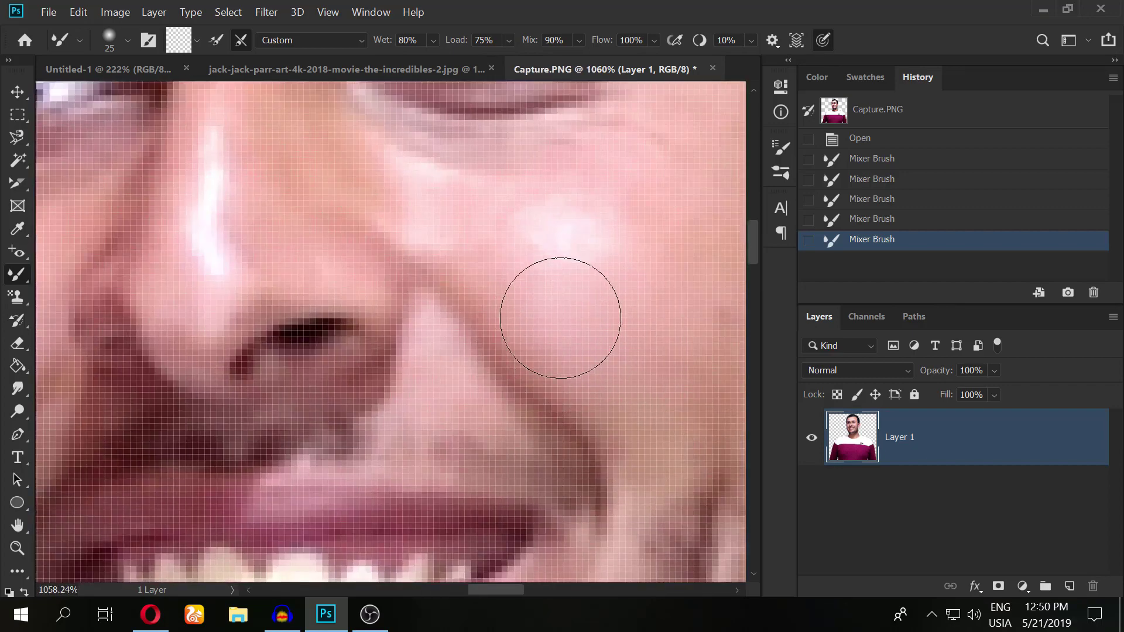
alt+scroll(534, 393, down, 2)
alt+scroll(534, 393, down, 2)
key(ctrl+shift+Tab)
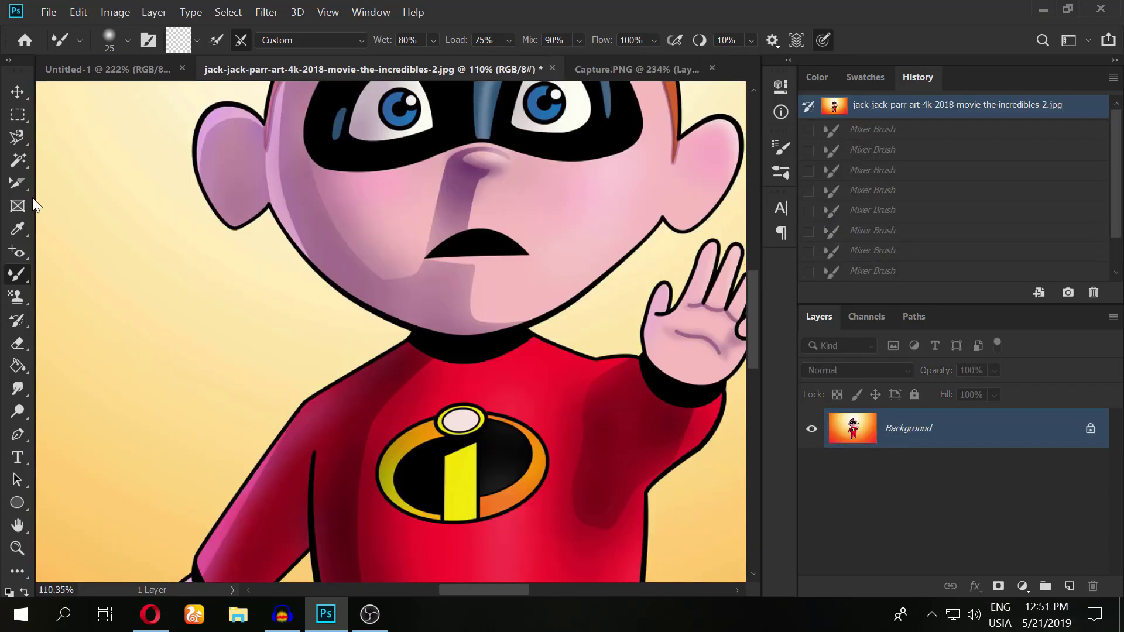
Run the Red Eye Tool on Jack-Jack, then select the Spot Healing Brush.
click(13, 300)
key(j)
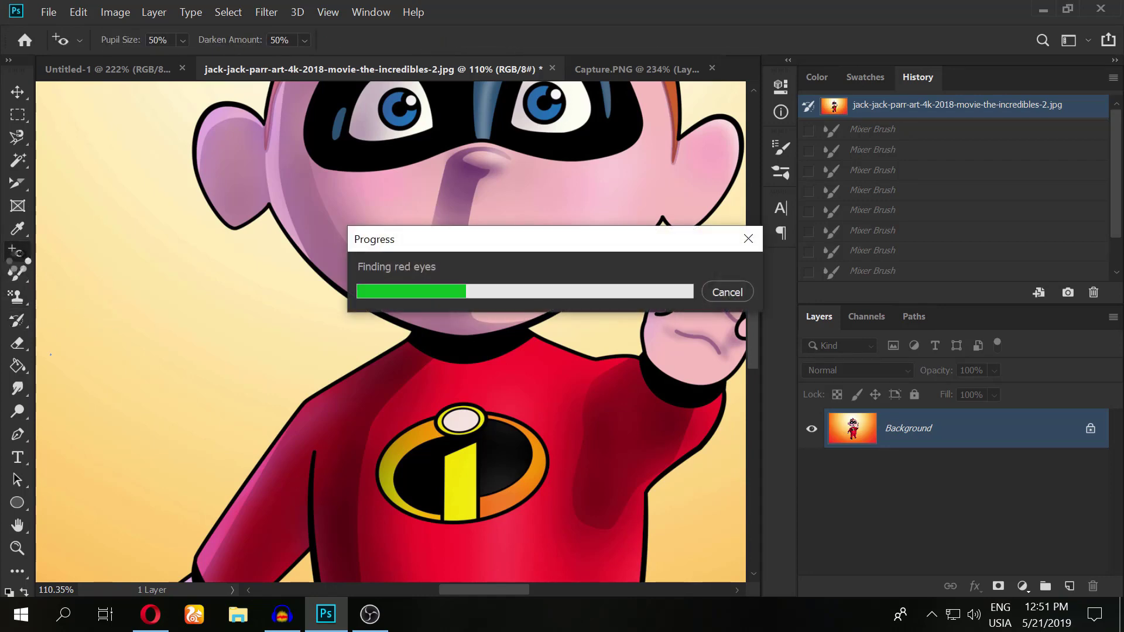
right_click(18, 252)
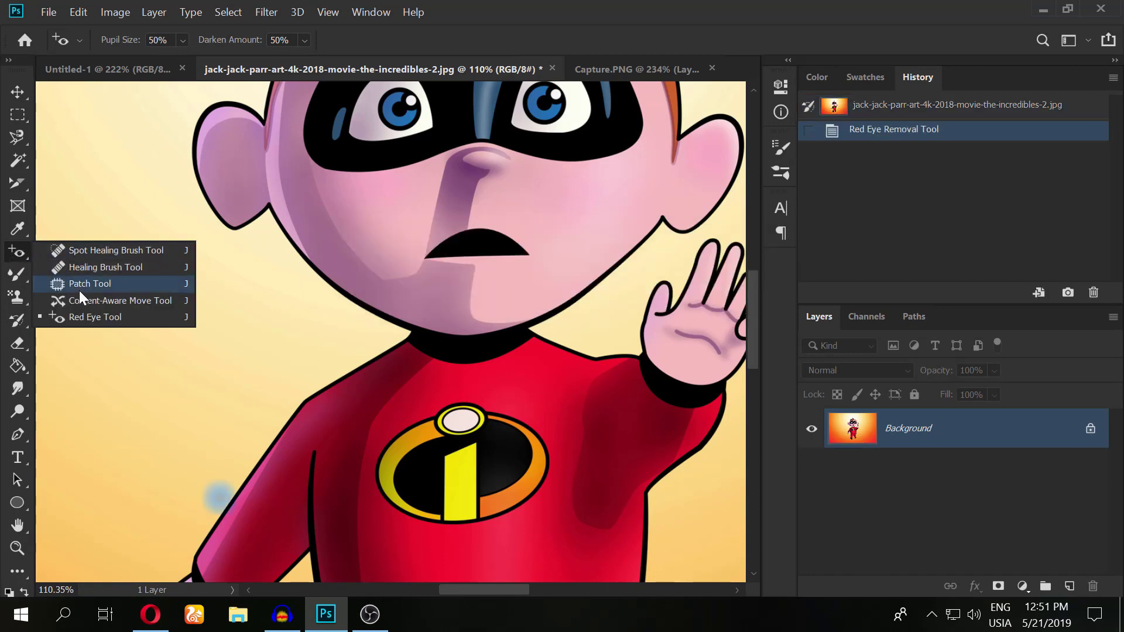
click(66, 268)
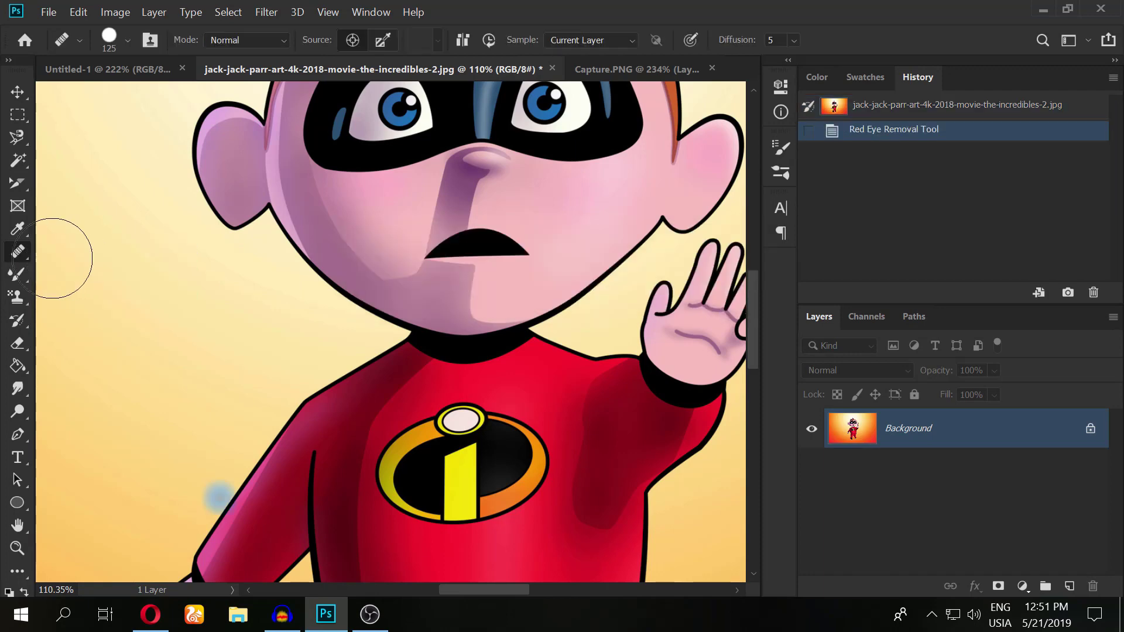
right_click(26, 257)
click(65, 249)
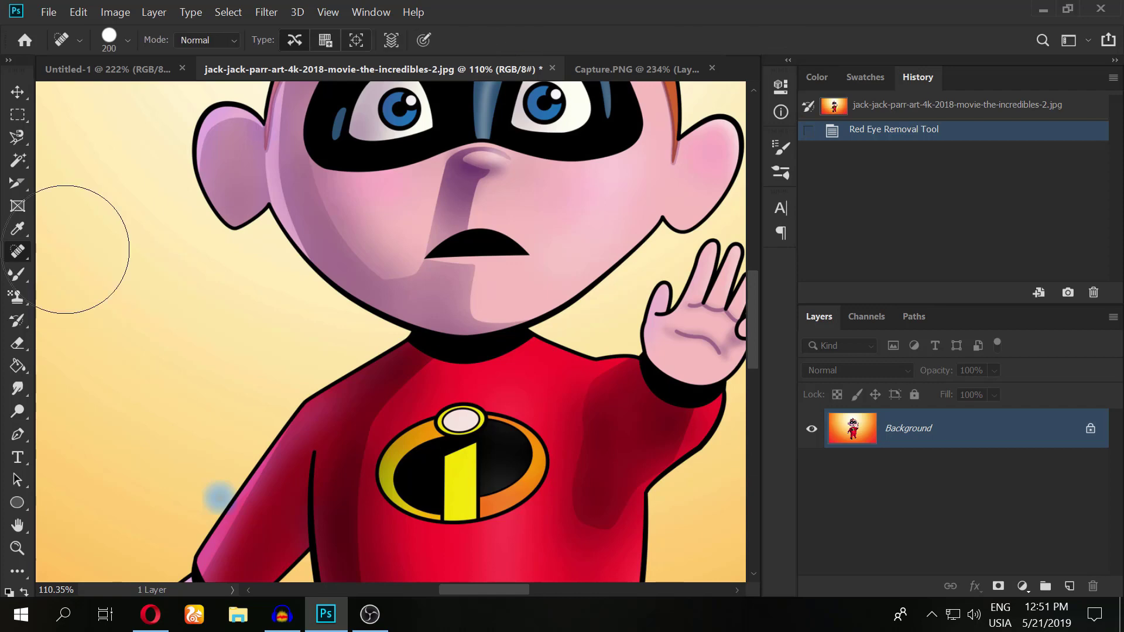
scroll(439, 277, down, 3)
scroll(439, 276, down, 2)
Shrink the Spot Healing Brush and paint away Jack-Jack's black mouth.
scroll(439, 276, up, 1)
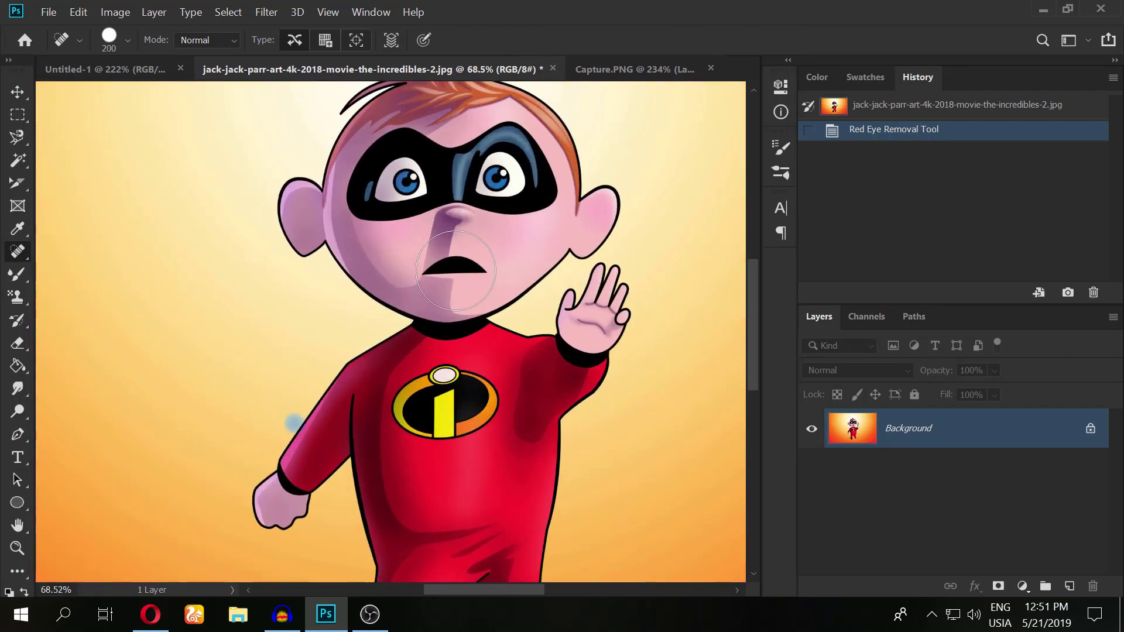
scroll(457, 272, up, 3)
scroll(478, 266, up, 1)
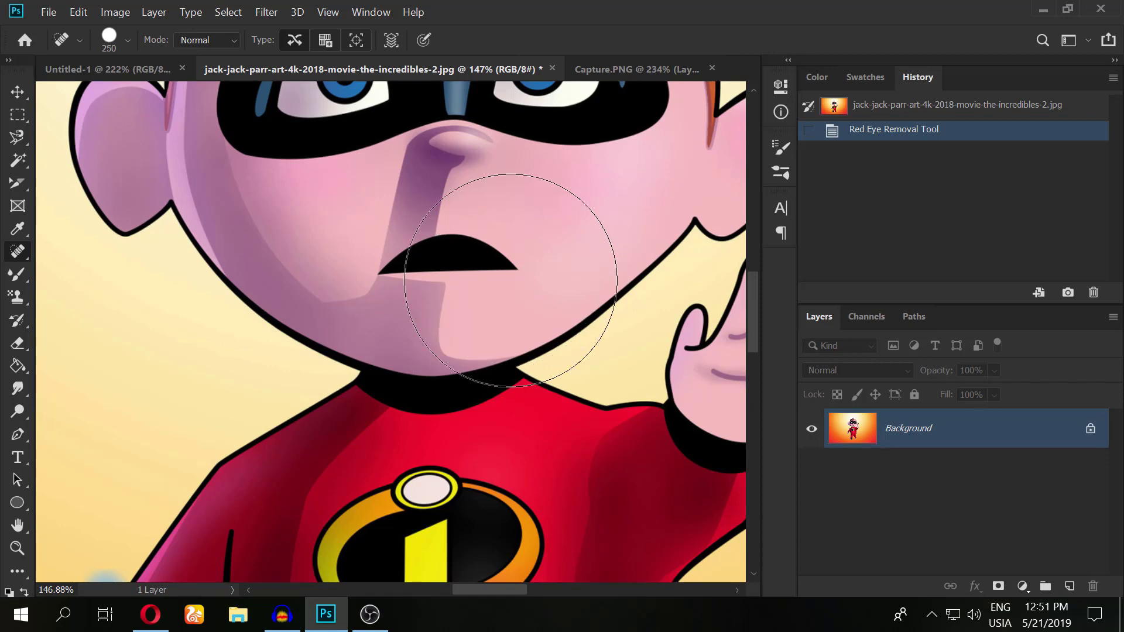
key(bracketleft)
key(bracketleft)
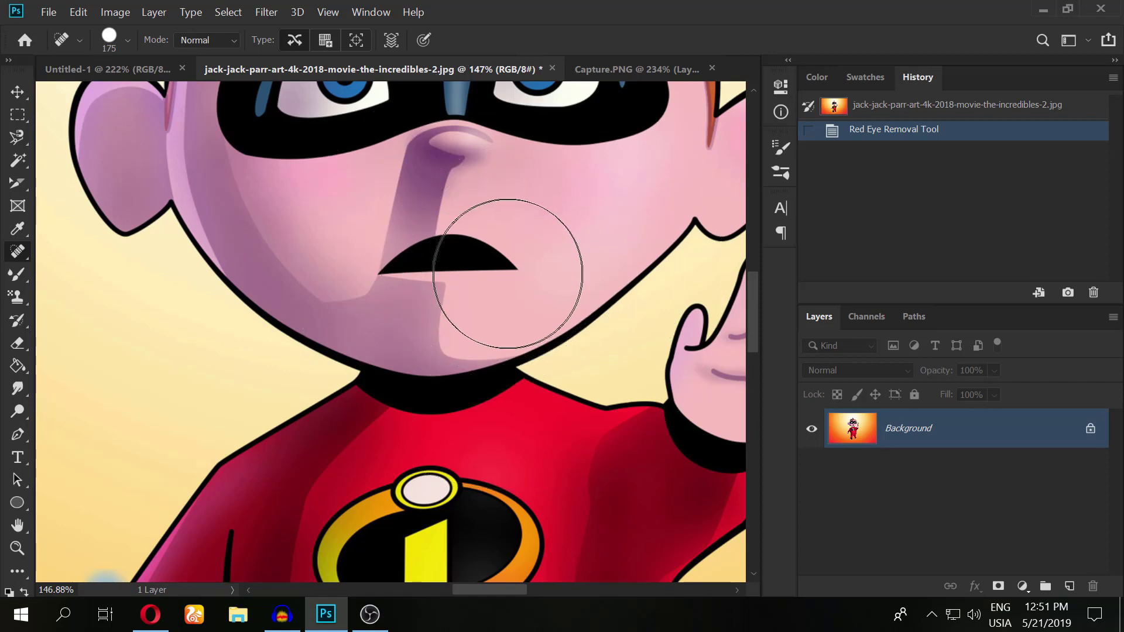
key(bracketleft)
key(bracketleft)
key(bracketleft)
key(bracketleft)
key(bracketleft)
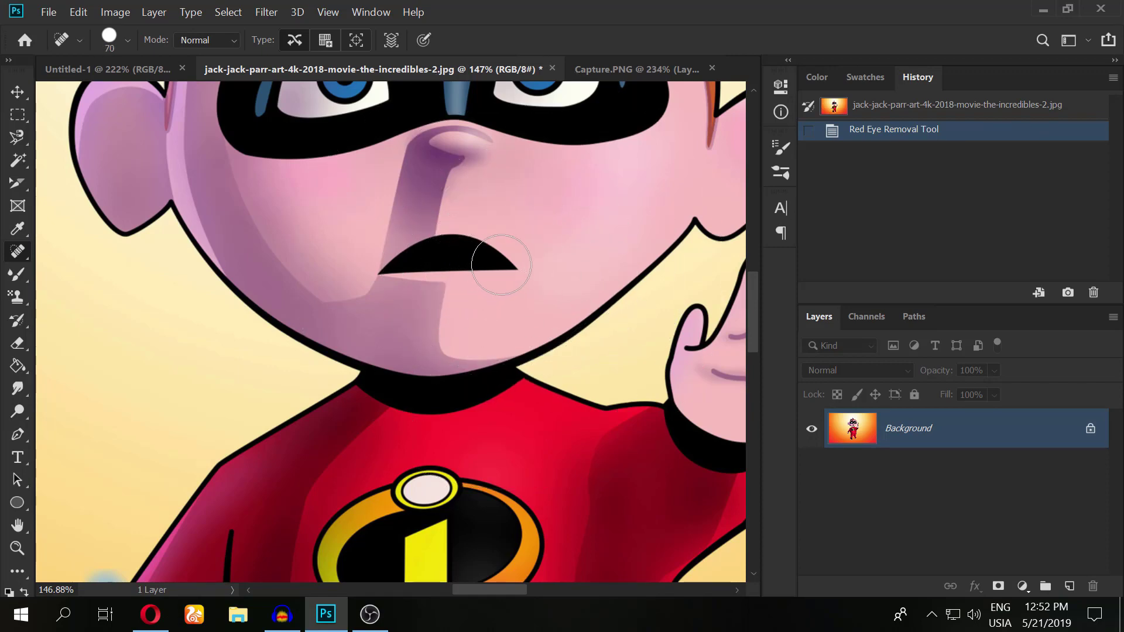
drag(490, 262, 383, 258)
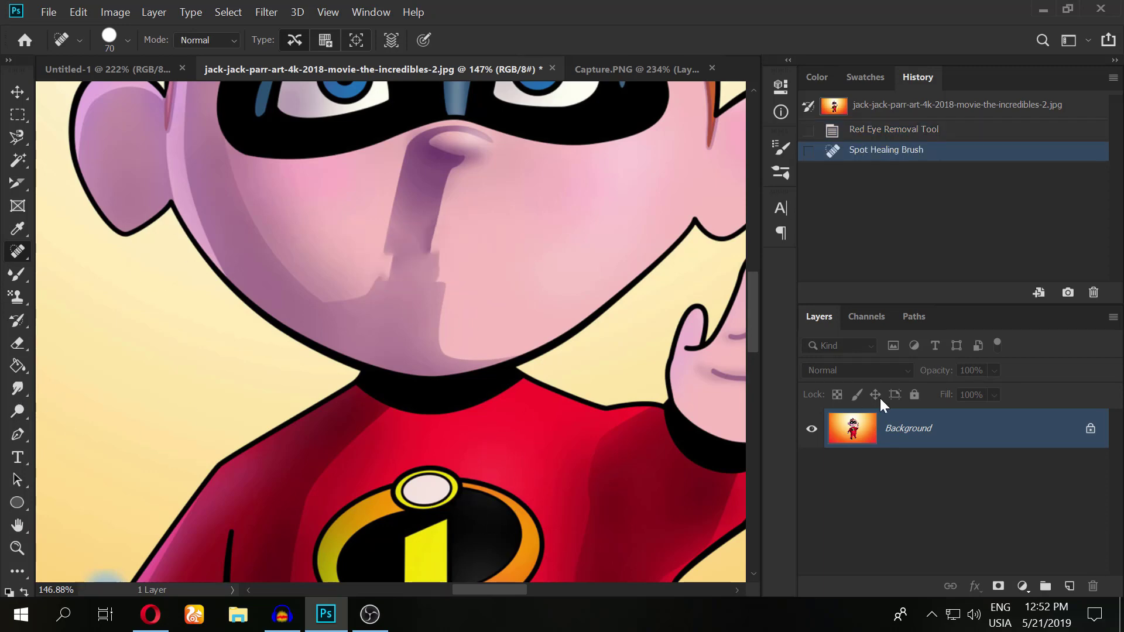
click(47, 11)
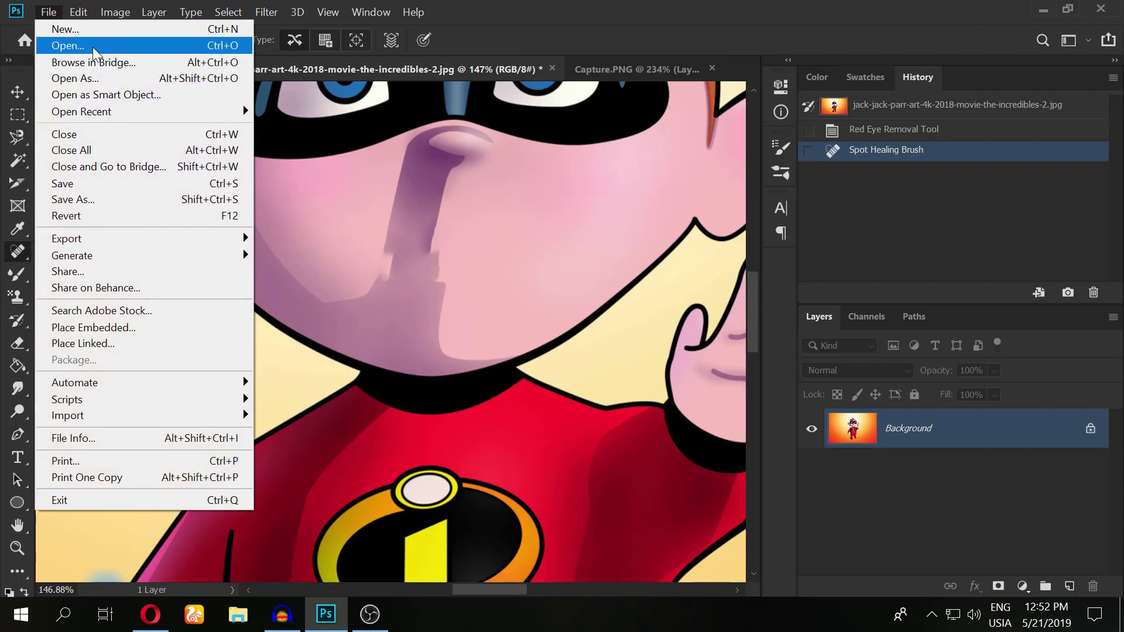
Open 17497.jpg and heal away its TECHNOLOGY BACKGROUND text with an enlarged brush.
click(94, 47)
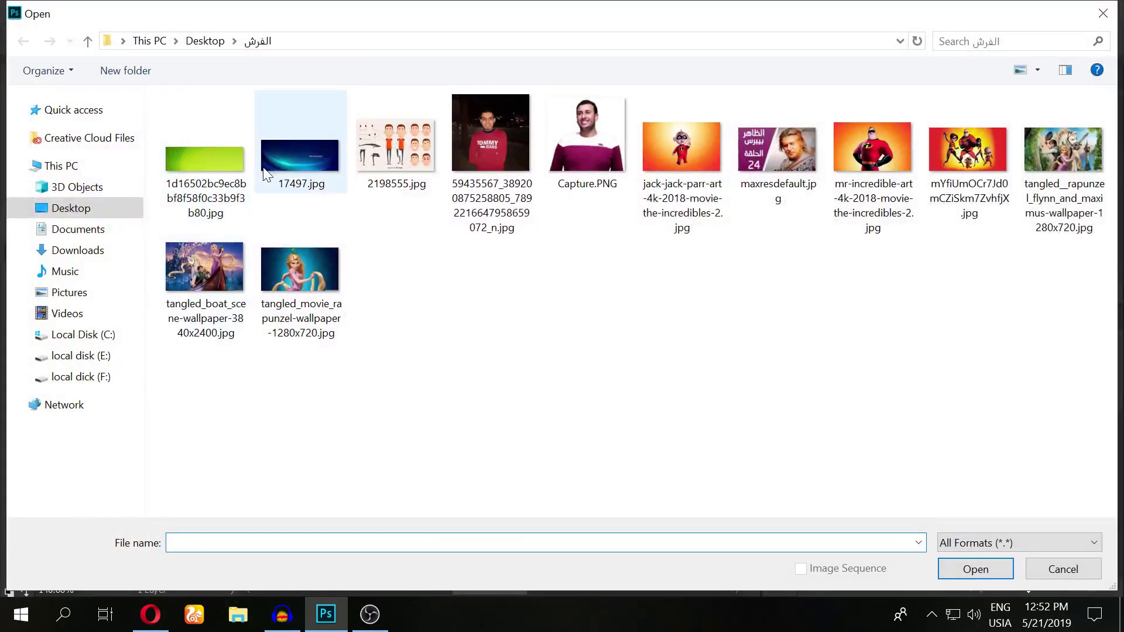
scroll(583, 336, up, 2)
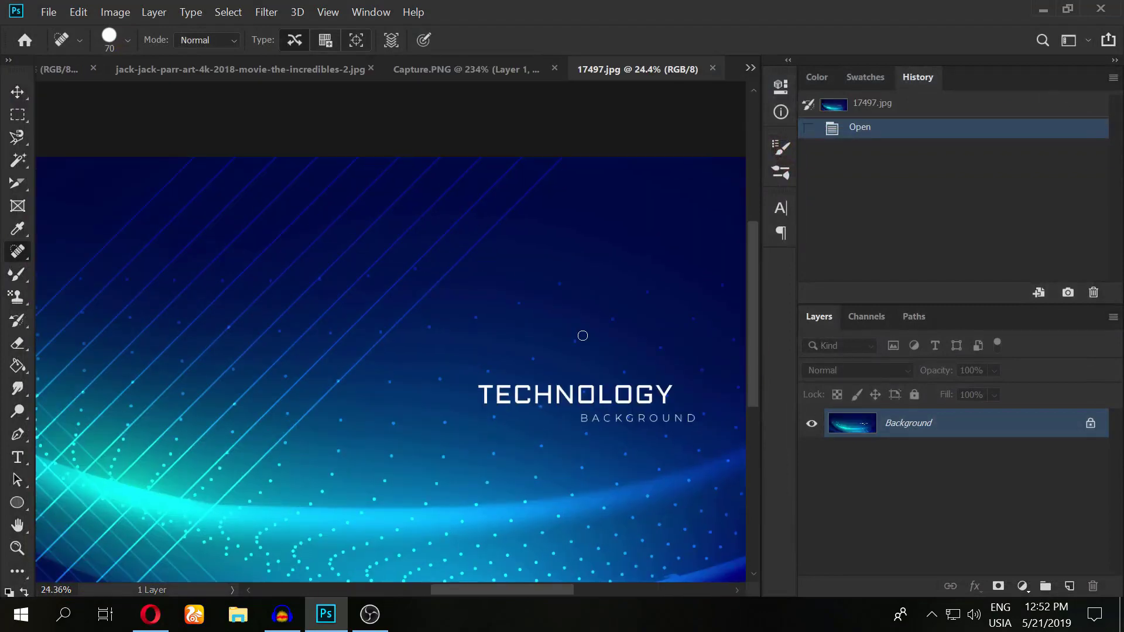
drag(498, 589, 532, 589)
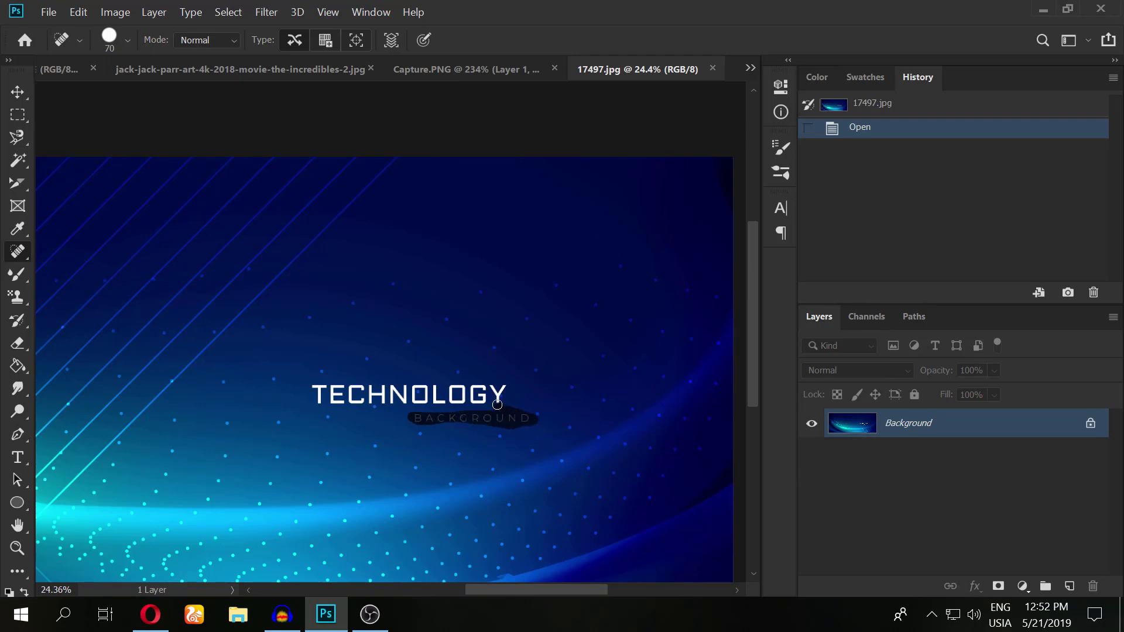
key(bracketright)
key(bracketright)
key(bracketright)
drag(504, 394, 311, 395)
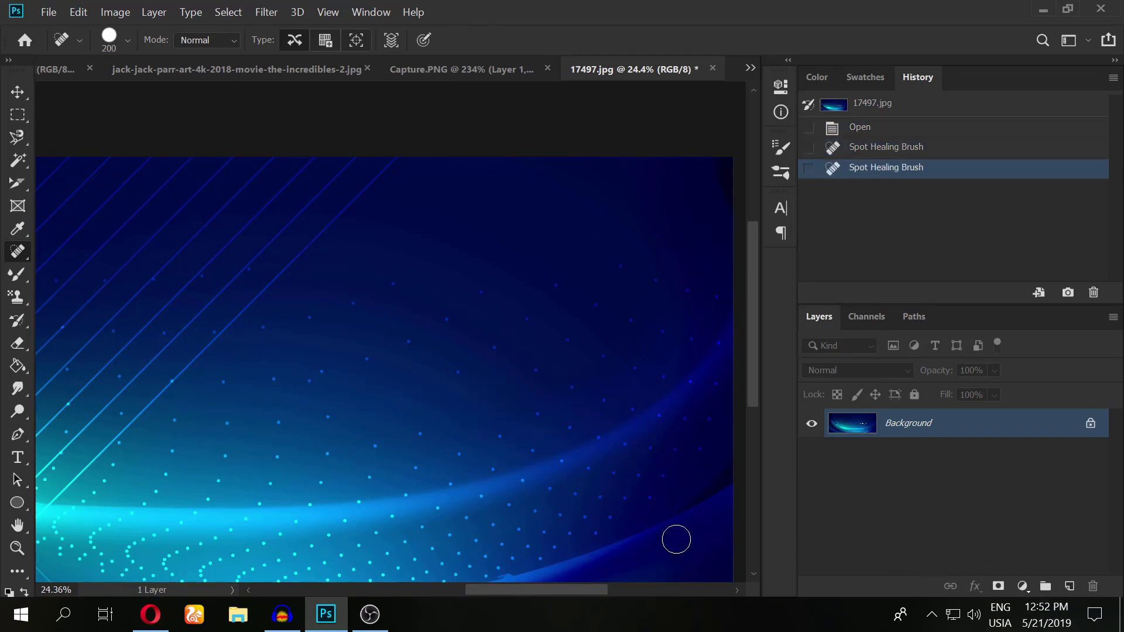
scroll(455, 441, down, 3)
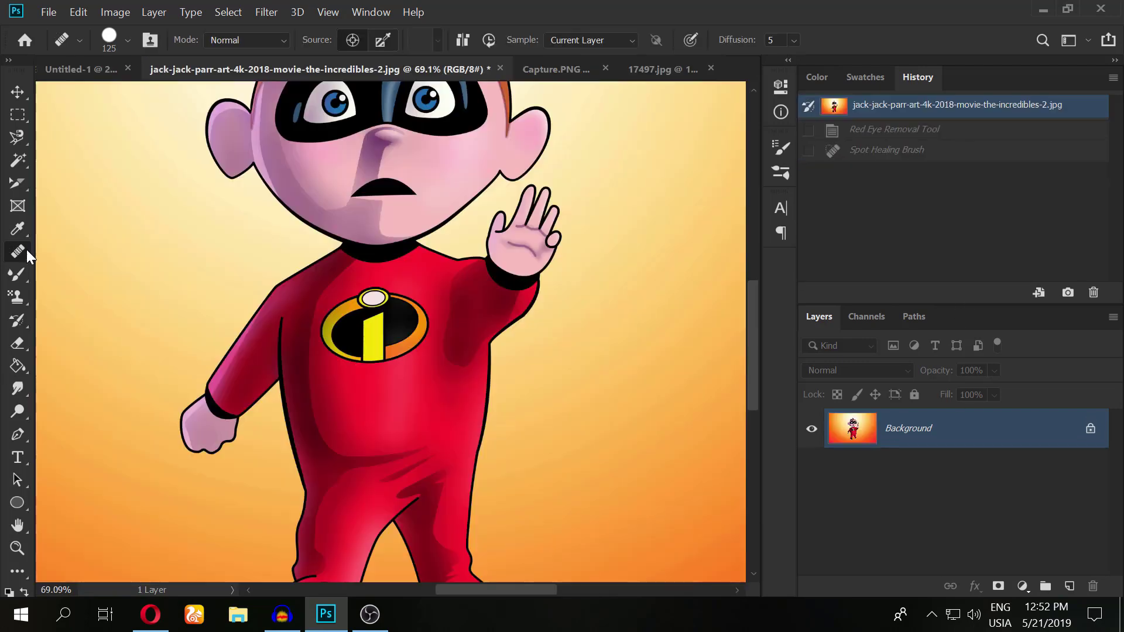
Select the Healing Brush and dismiss the missing-source-point warning.
right_click(23, 251)
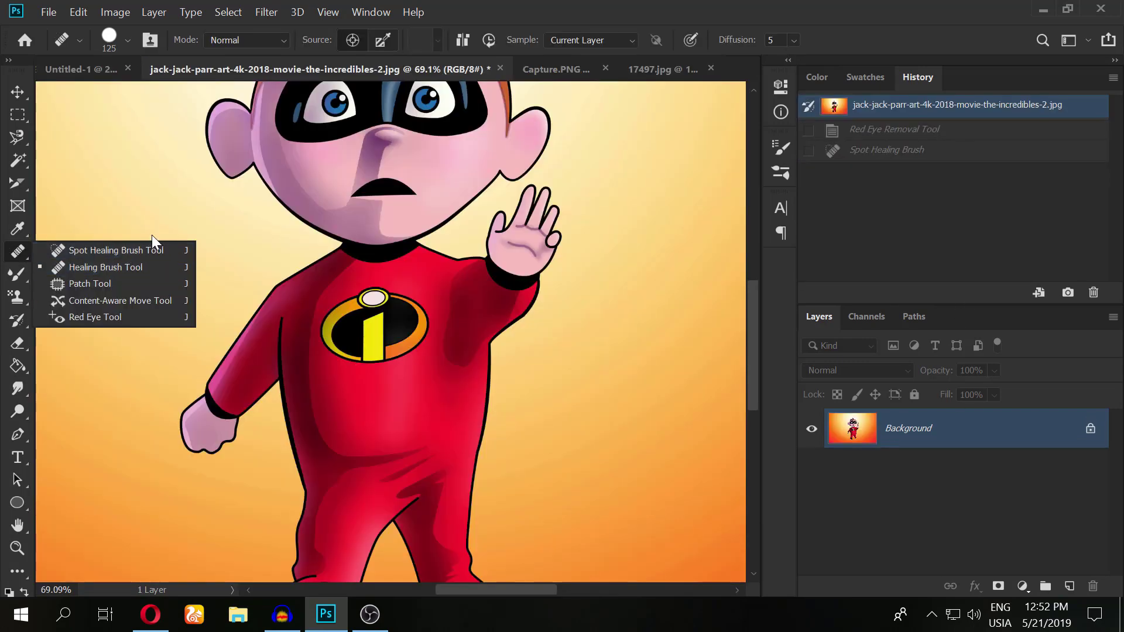
click(108, 268)
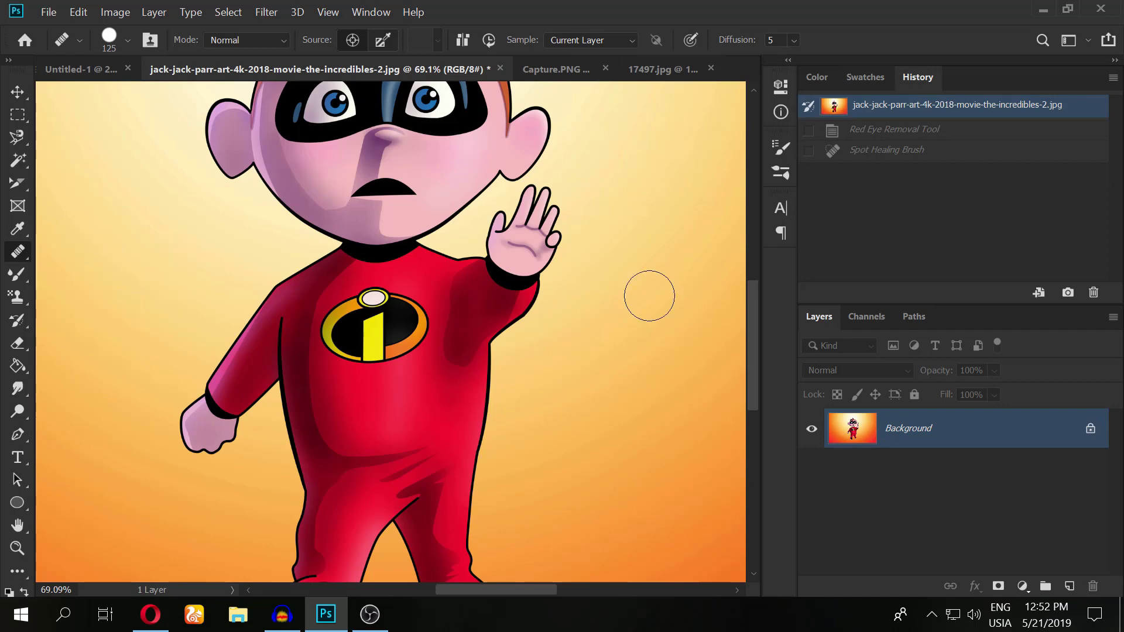
click(649, 295)
click(612, 256)
click(529, 388)
click(603, 253)
Alt-sample the baby's eye and paint healed copies onto the cheek and background.
key(alt)
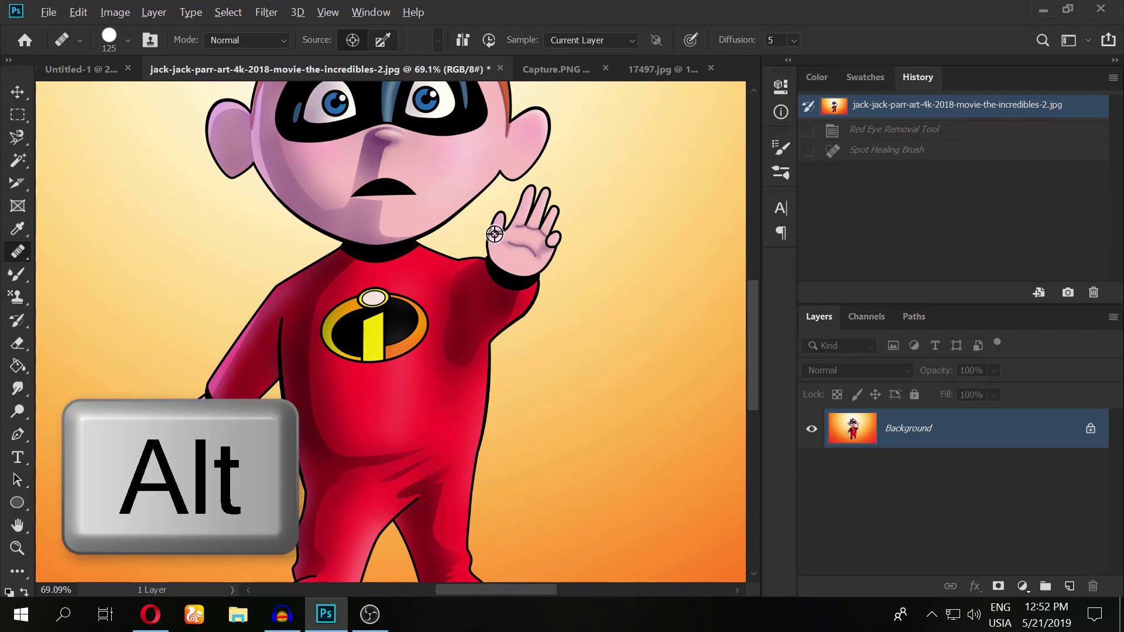
scroll(423, 153, up, 1)
scroll(425, 151, up, 2)
scroll(430, 147, up, 2)
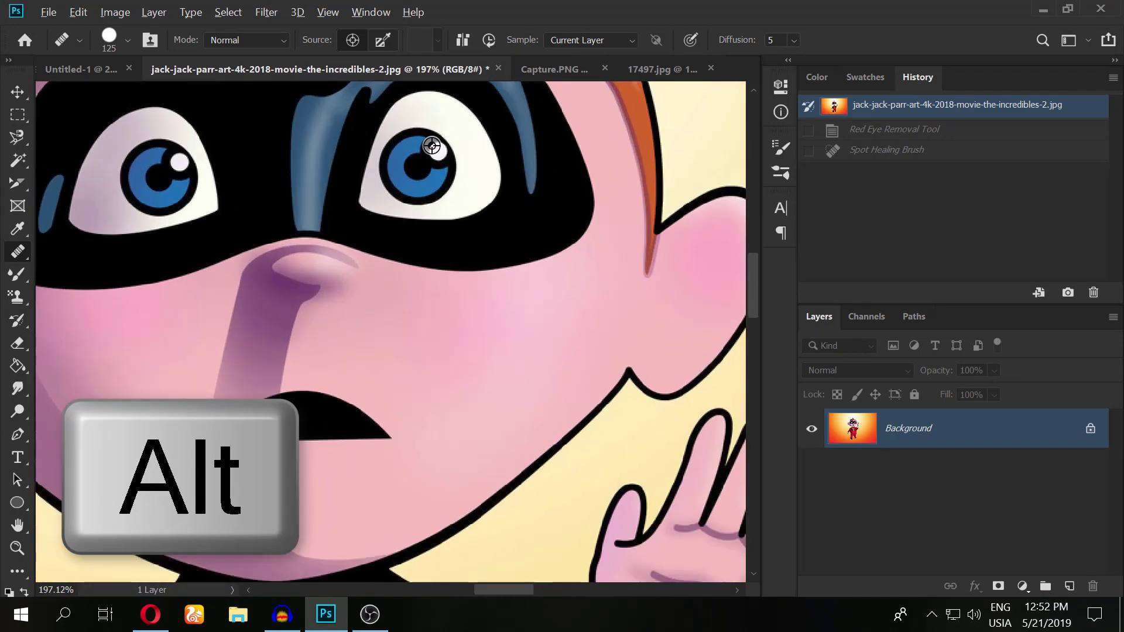
alt+click(418, 160)
click(615, 439)
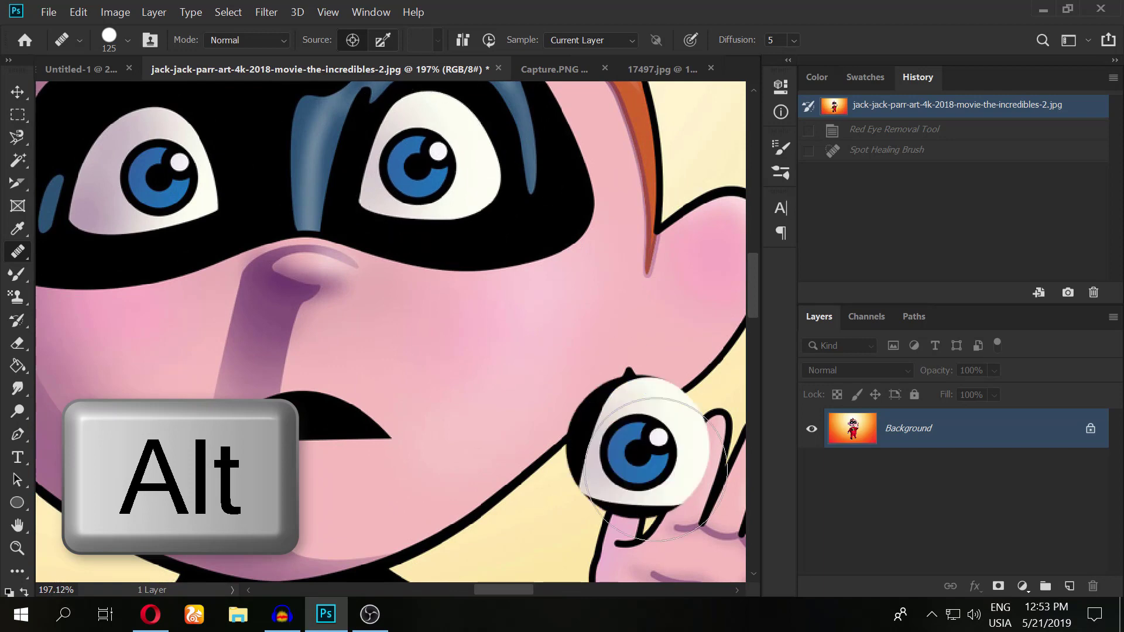
scroll(585, 439, down, 3)
scroll(513, 445, down, 3)
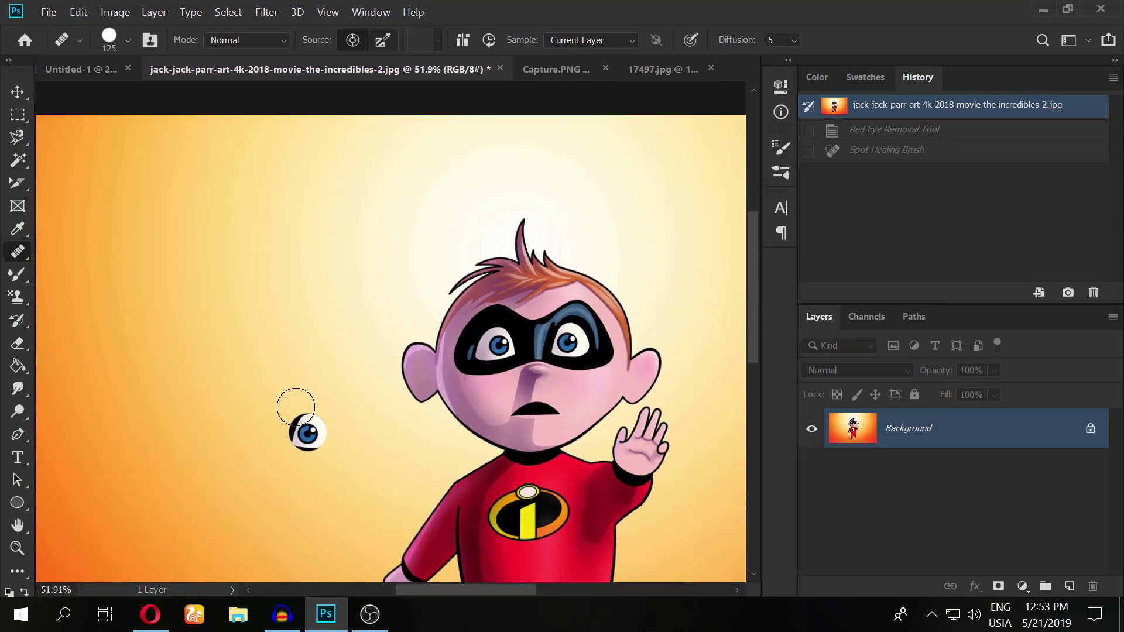
click(283, 382)
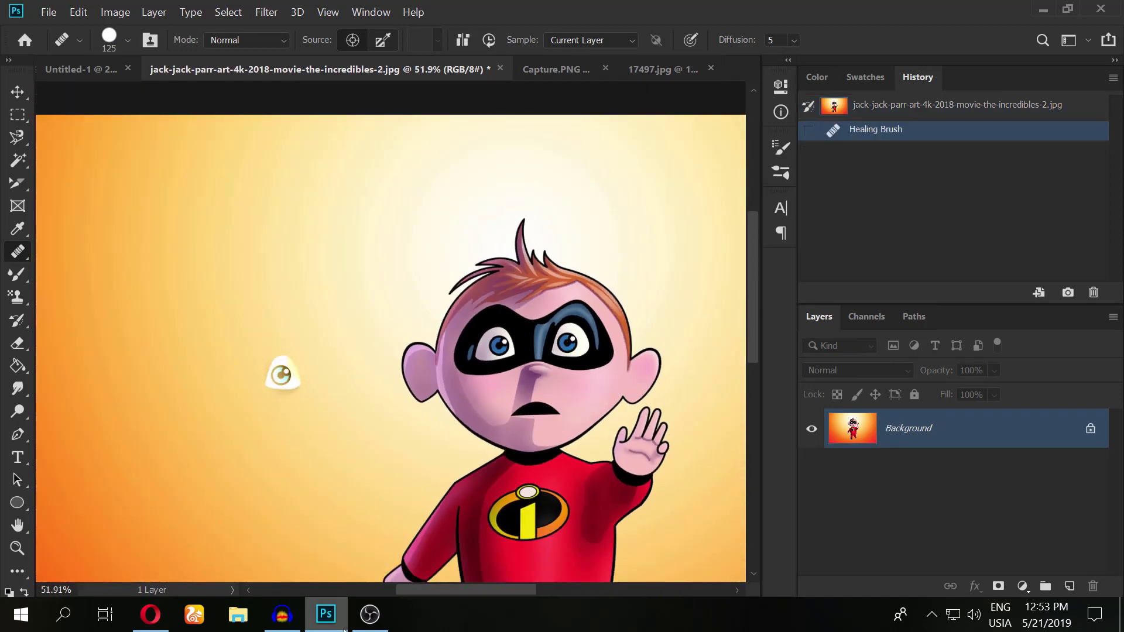
mouse_move(283, 276)
mouse_down()
mouse_move(279, 300)
mouse_move(369, 286)
mouse_move(288, 194)
mouse_move(161, 319)
mouse_up()
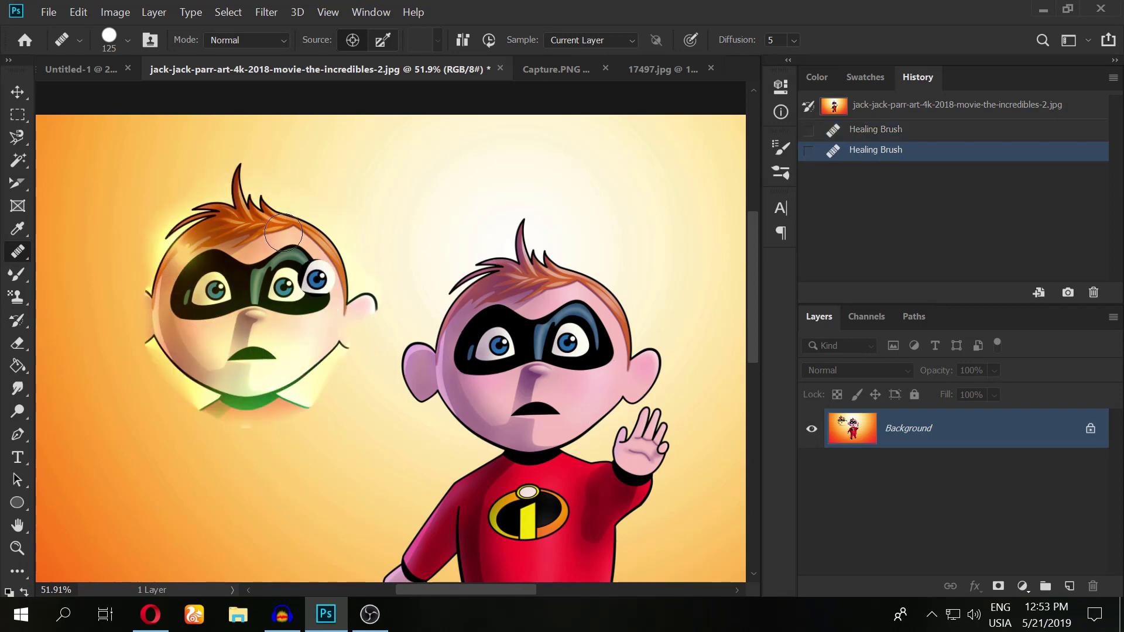
Undo the extra strokes, resample the right eye, and paint a face copy at top left.
mouse_move(316, 276)
mouse_down()
mouse_move(336, 339)
mouse_move(316, 243)
mouse_move(234, 258)
mouse_up()
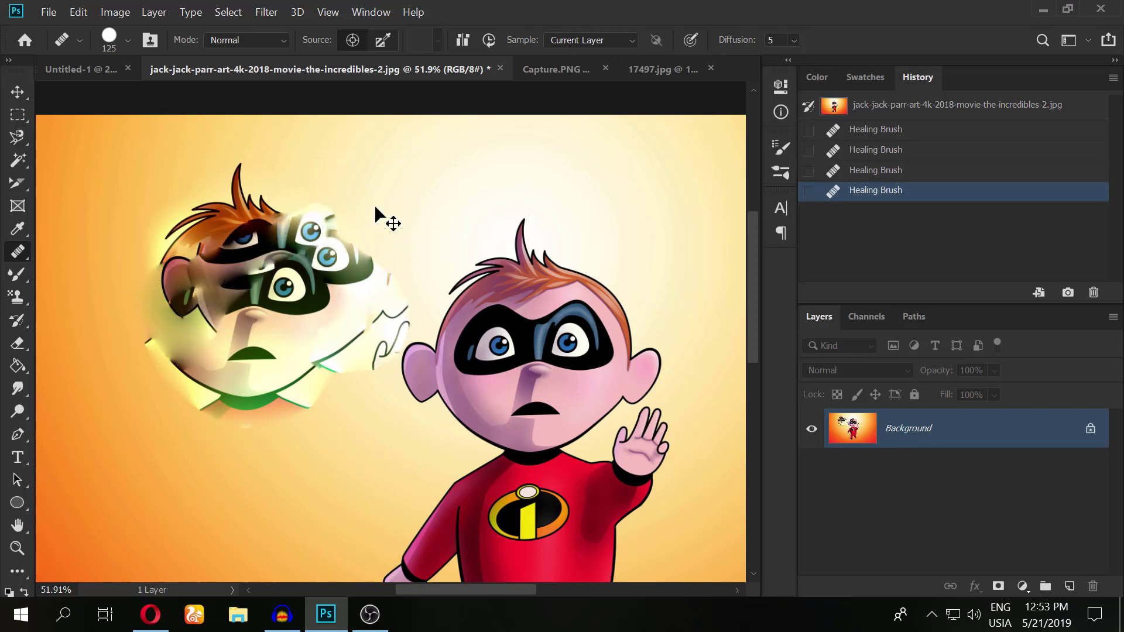
key(ctrl+z)
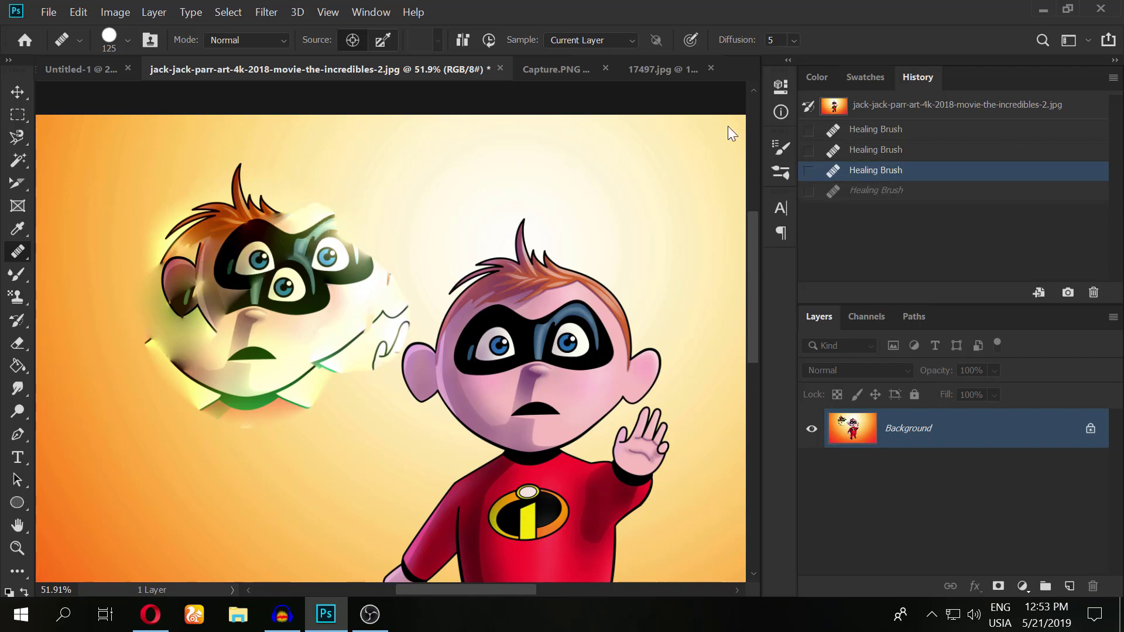
key(ctrl+z)
key(ctrl+z)
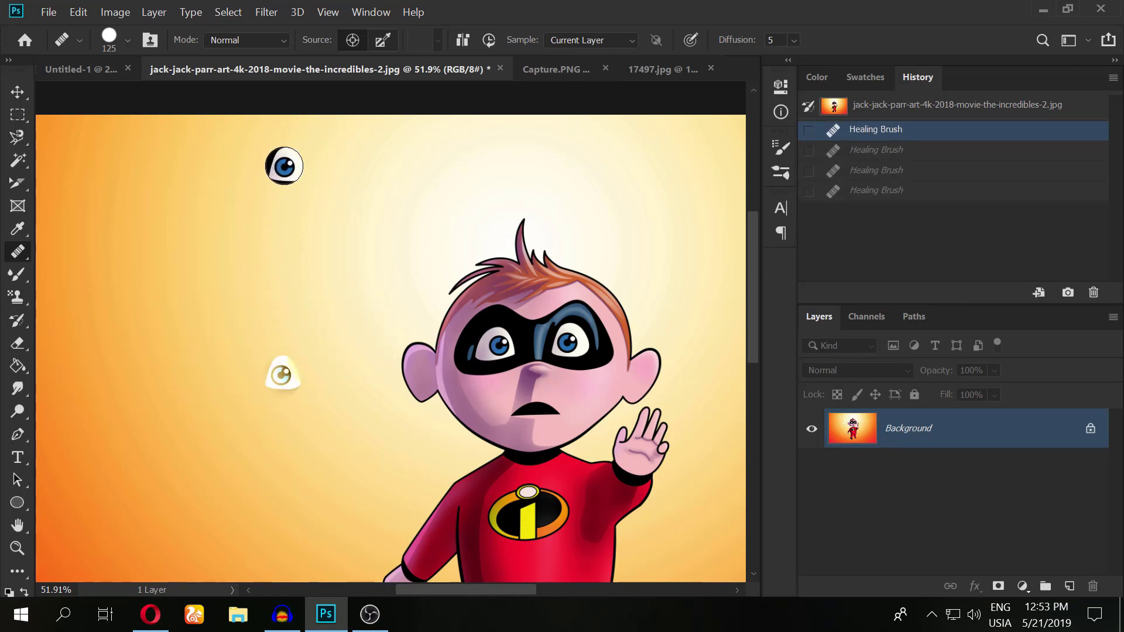
click(284, 166)
mouse_move(283, 165)
mouse_down()
mouse_move(220, 210)
mouse_move(259, 285)
mouse_move(227, 336)
mouse_up()
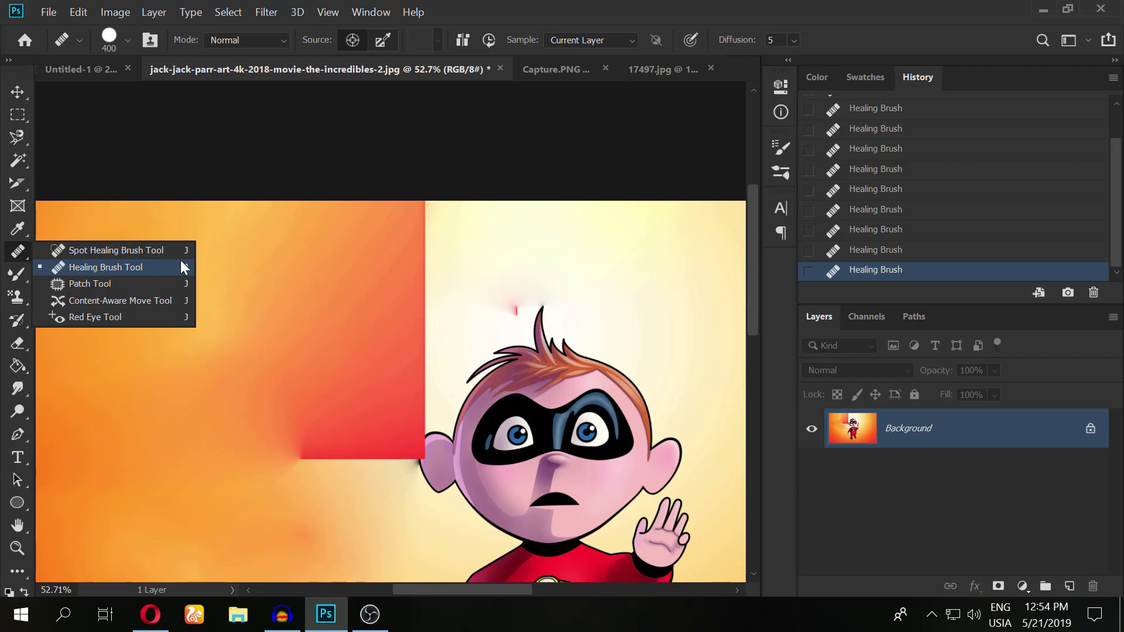
Select the Patch Tool and open maxresdefault.jpg.
click(163, 284)
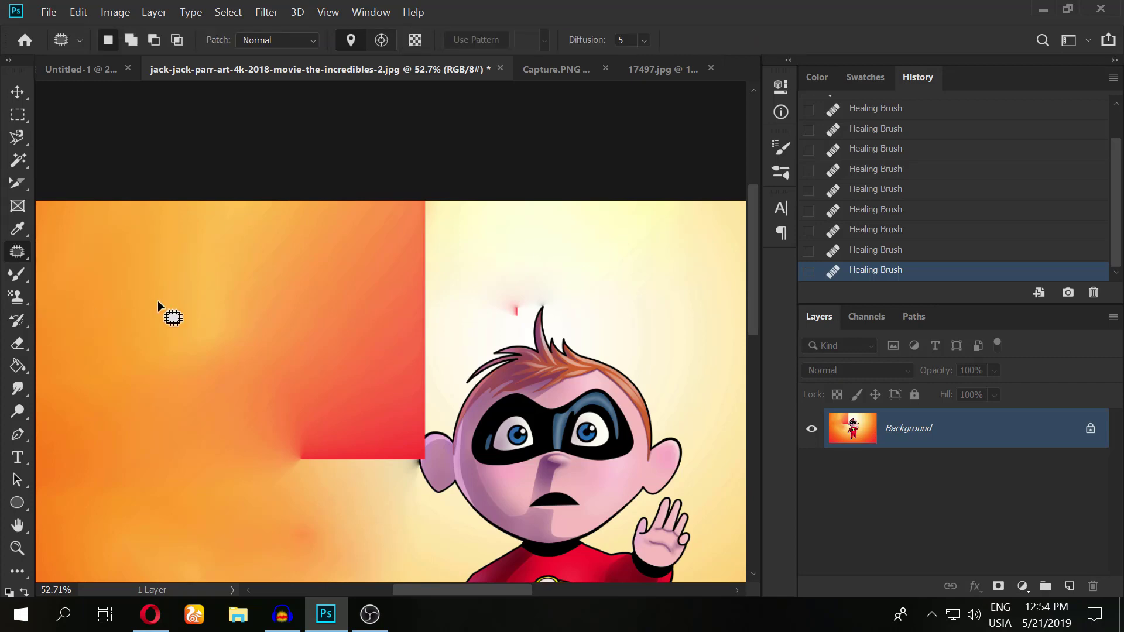
scroll(209, 169, down, 2)
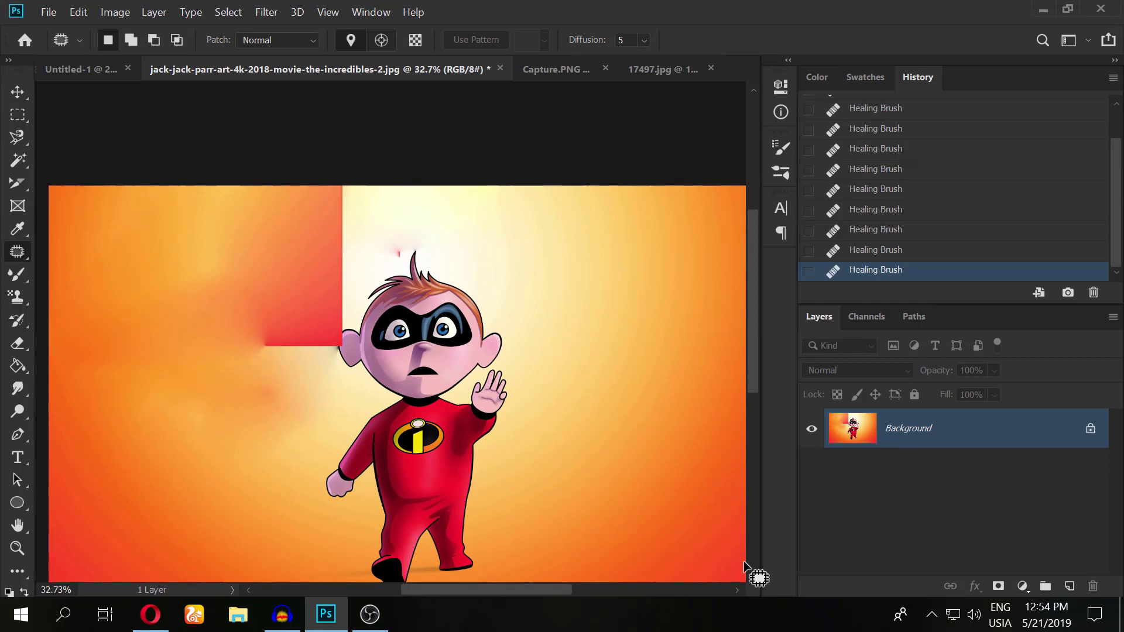
scroll(433, 396, down, 2)
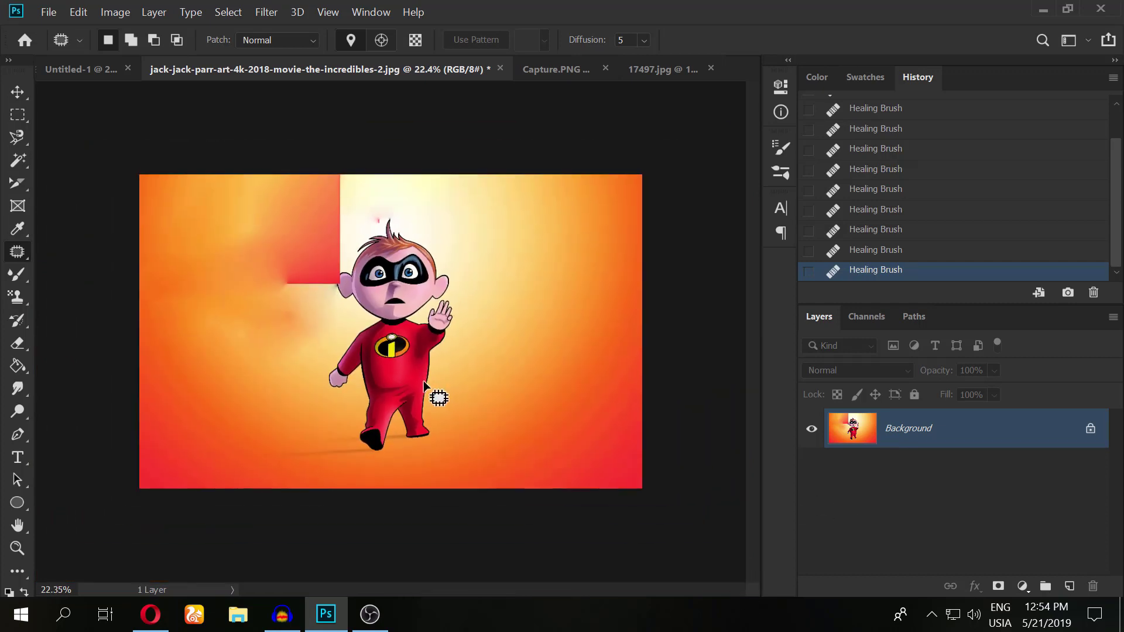
click(43, 11)
click(59, 43)
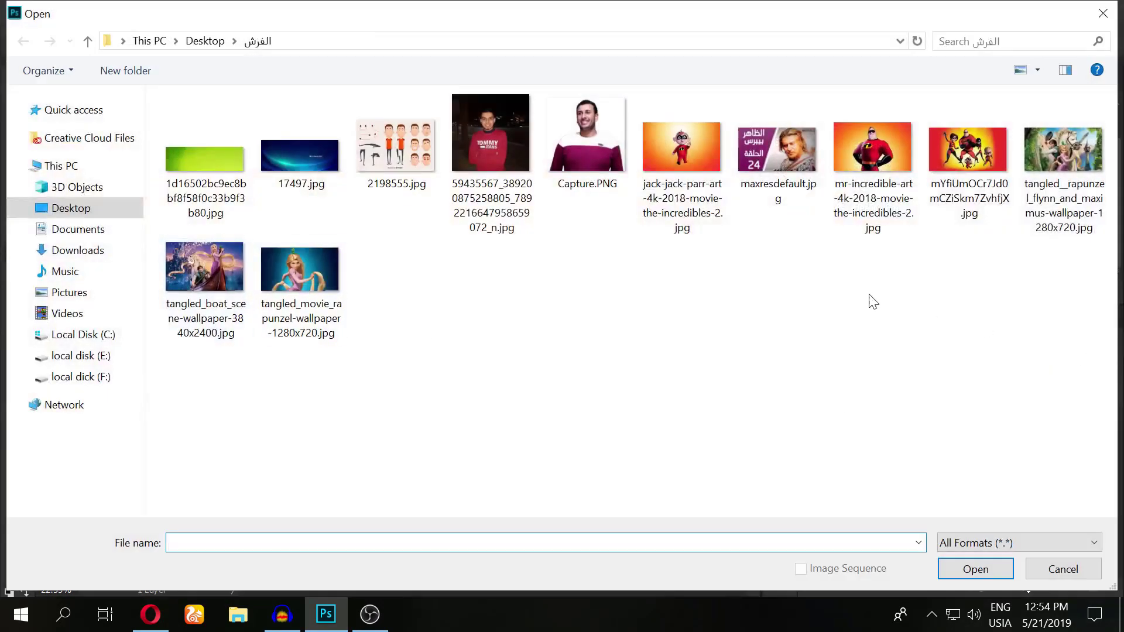
click(785, 149)
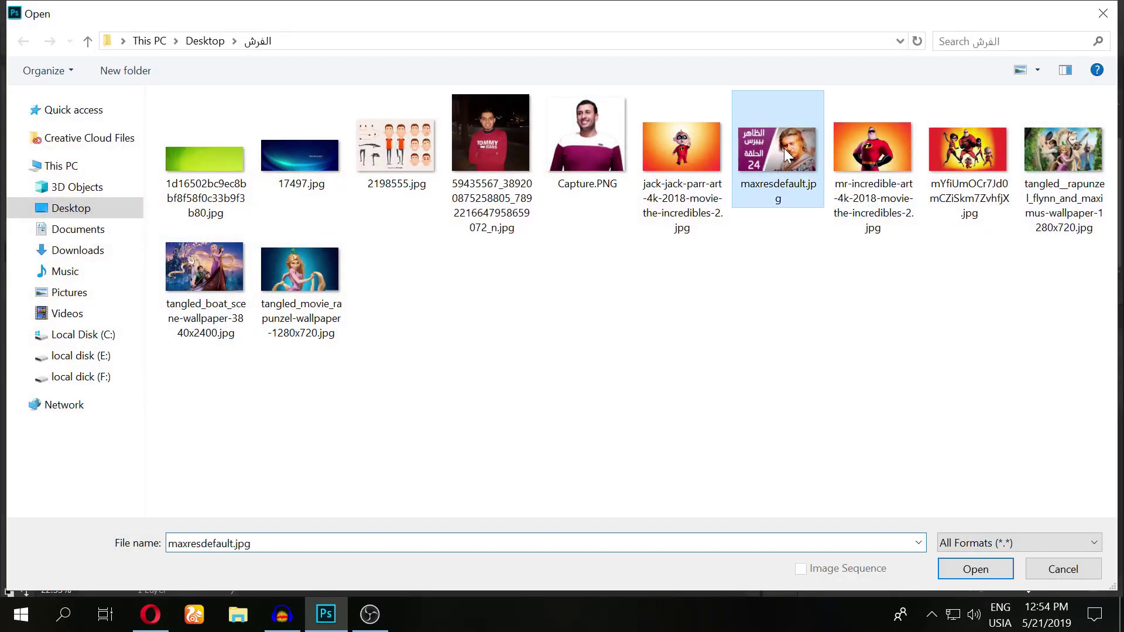
double_click(784, 148)
scroll(317, 180, up, 7)
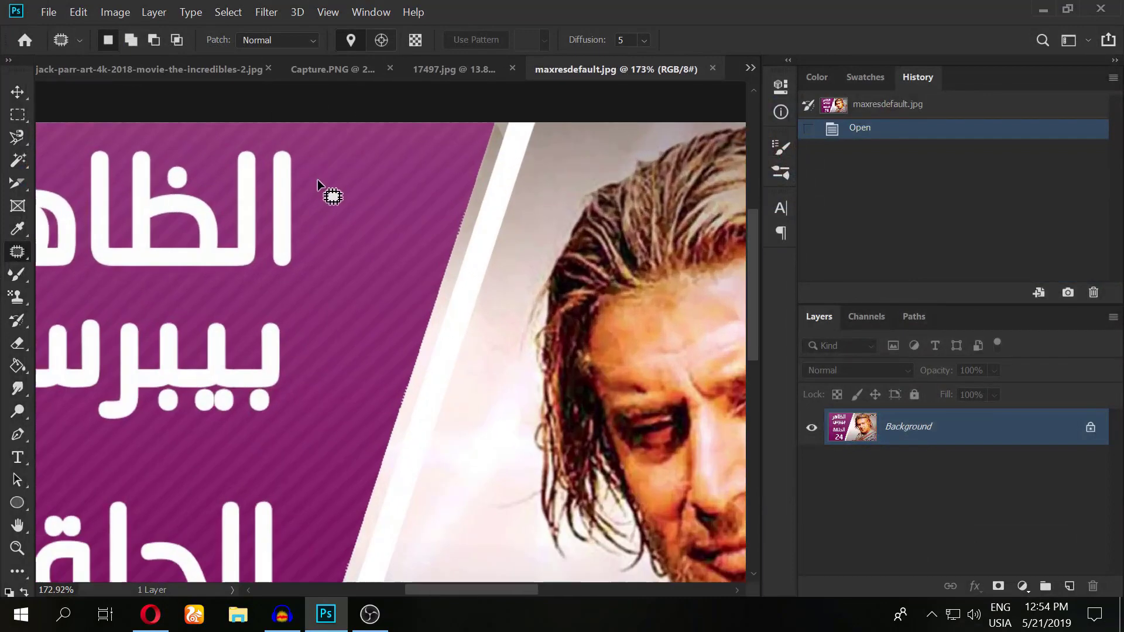
scroll(318, 179, down, 4)
scroll(410, 208, down, 2)
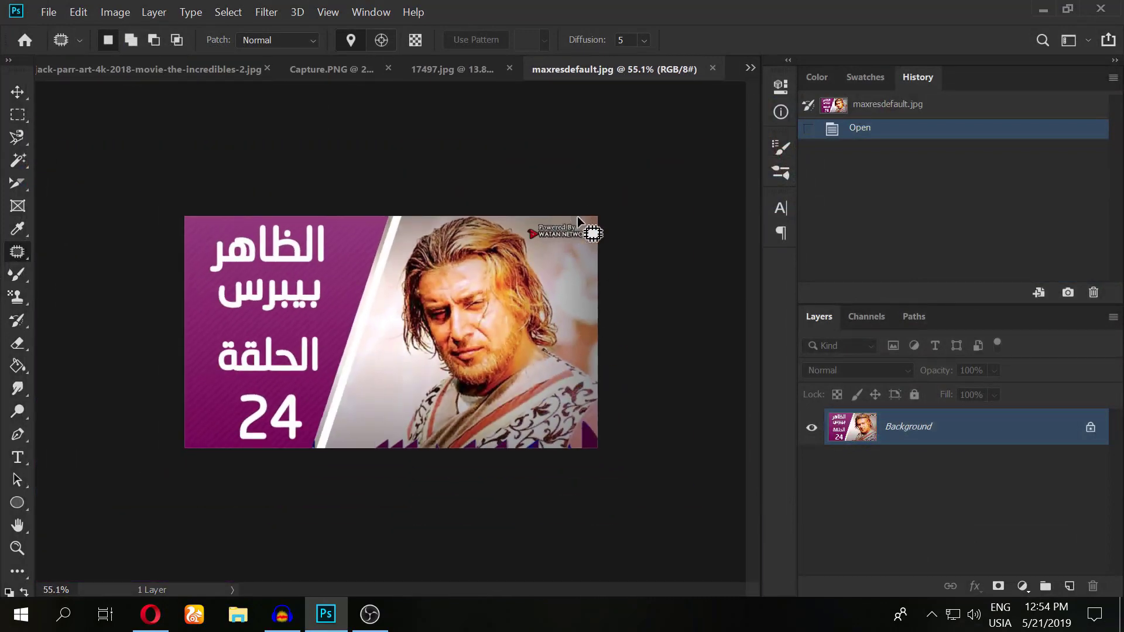
scroll(627, 253, up, 2)
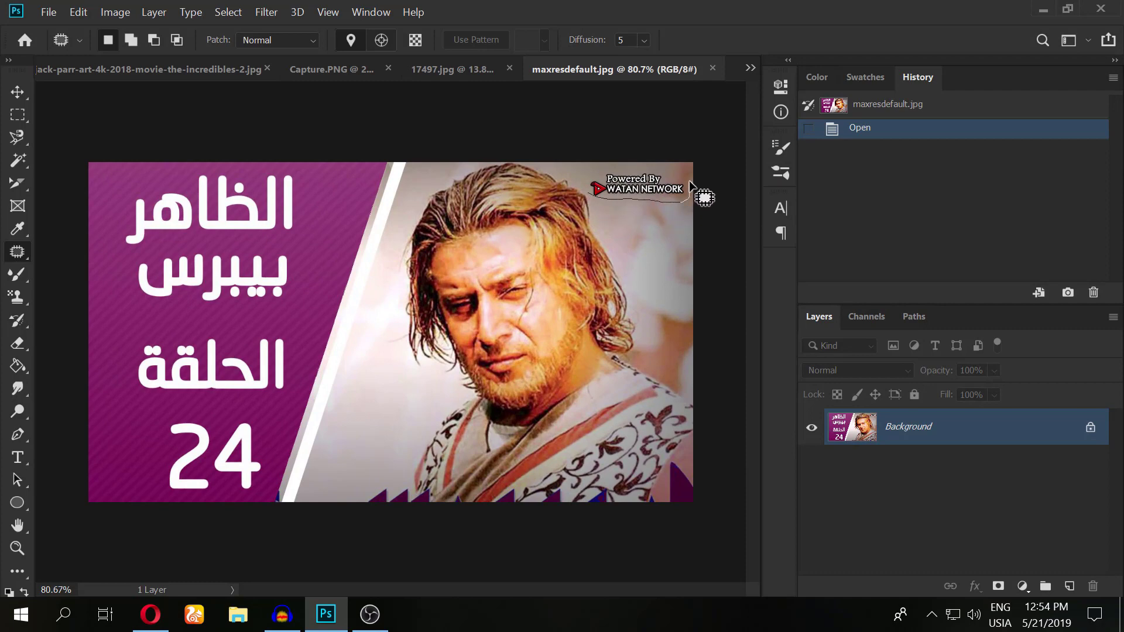
Patch the top-right watermark with clean background, then set the patch to Destination.
mouse_move(595, 197)
mouse_down()
mouse_move(589, 189)
mouse_move(402, 407)
mouse_up()
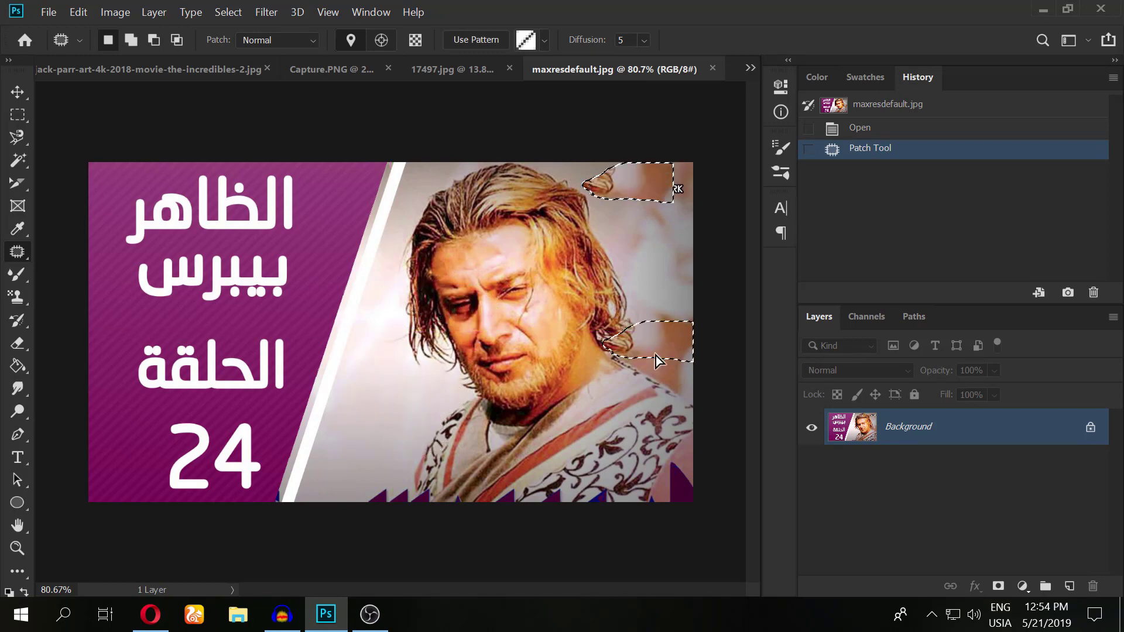
mouse_move(401, 407)
mouse_down()
mouse_move(651, 363)
mouse_move(394, 428)
mouse_up()
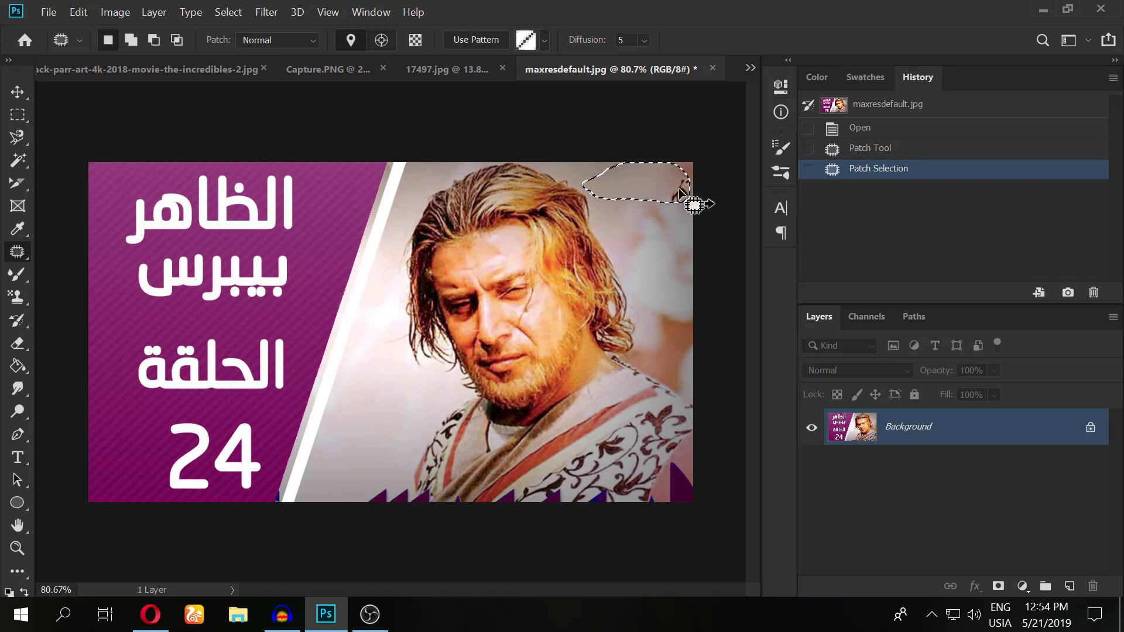
right_click(634, 176)
click(696, 225)
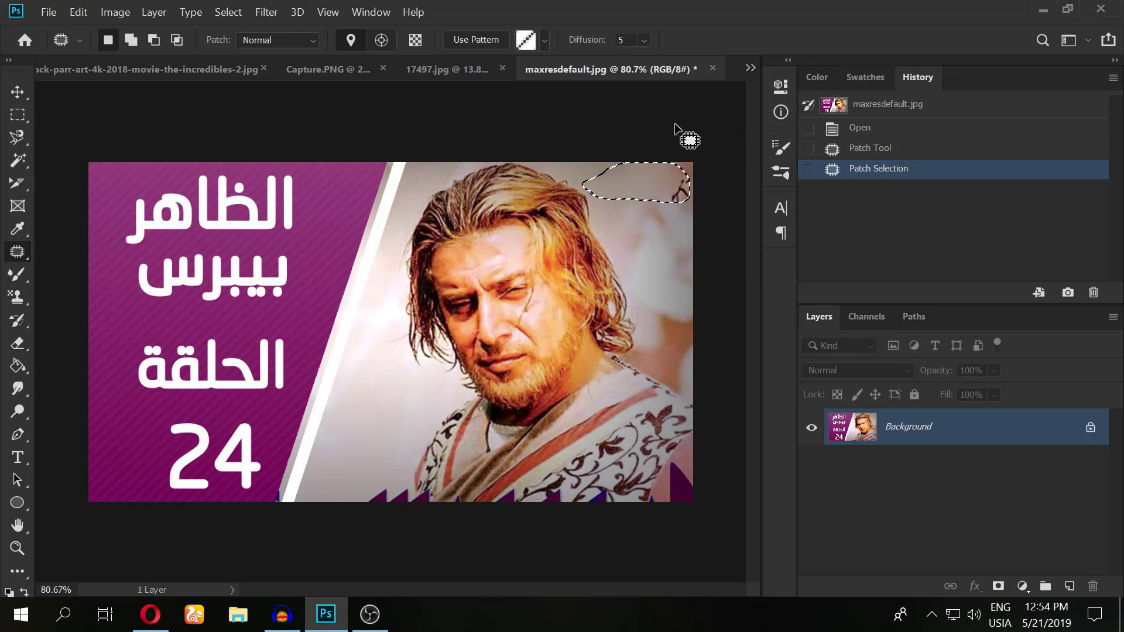
Patch a piece of the man's face over the Arabic text area.
scroll(603, 175, down, 3)
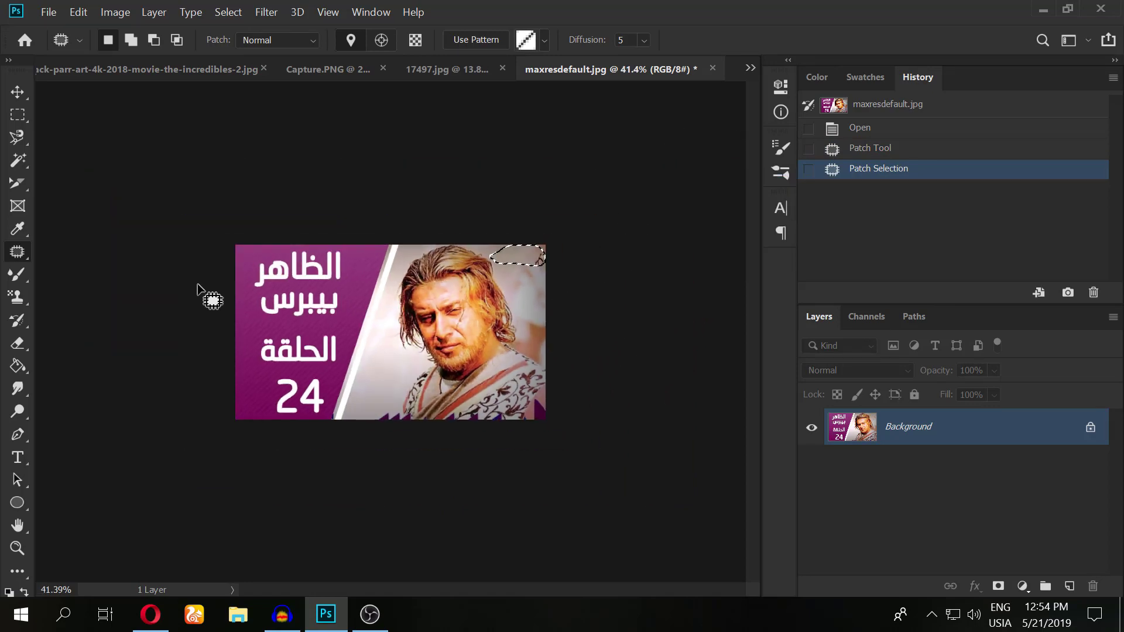
scroll(338, 315, up, 2)
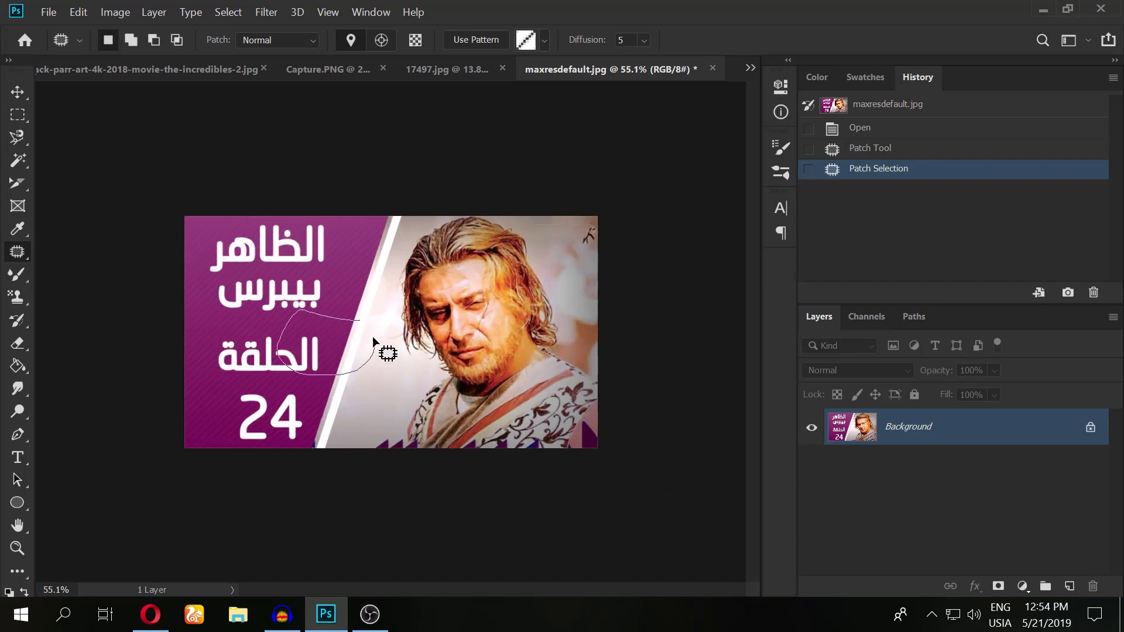
mouse_move(346, 343)
mouse_down()
mouse_move(464, 306)
mouse_move(467, 334)
mouse_up()
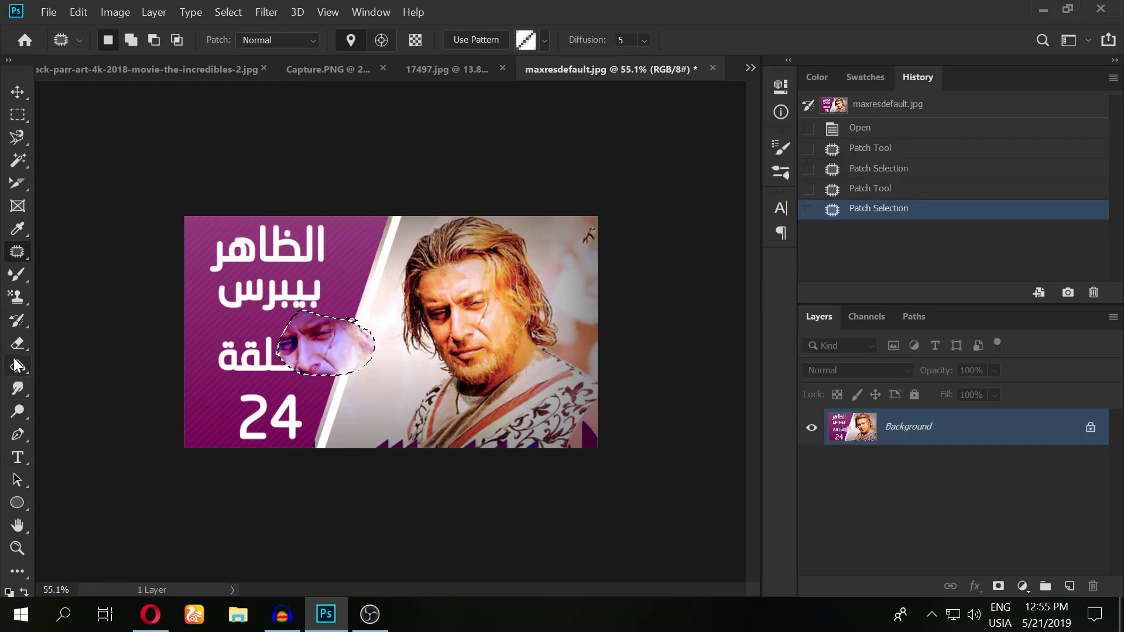
right_click(17, 252)
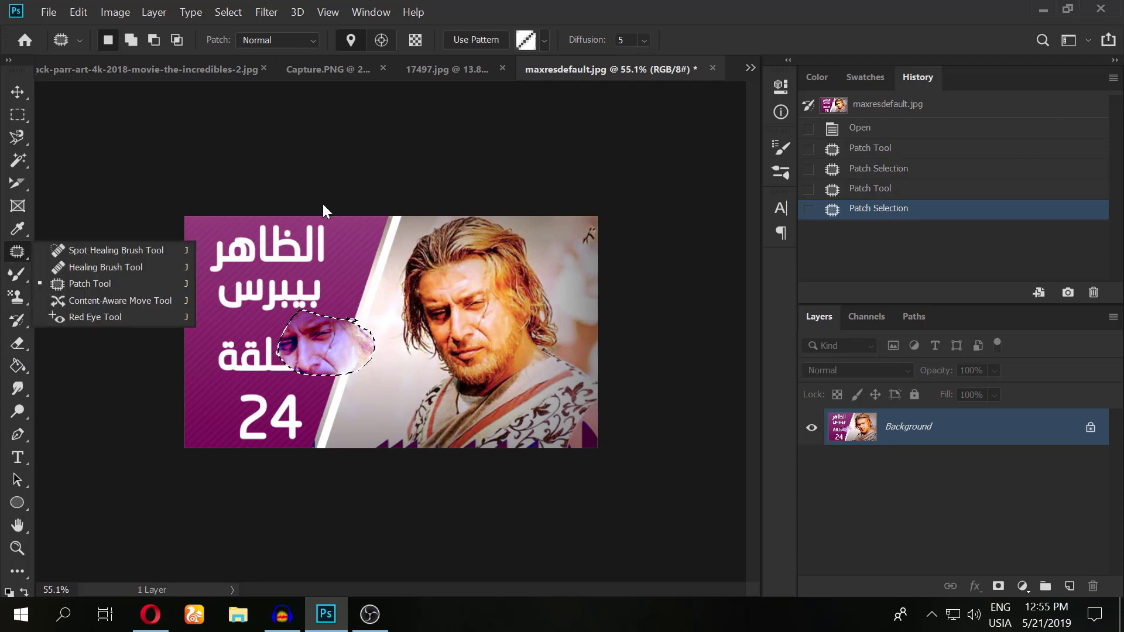
Choose the Content-Aware Move Tool and revert the poster to its opening snapshot.
click(145, 307)
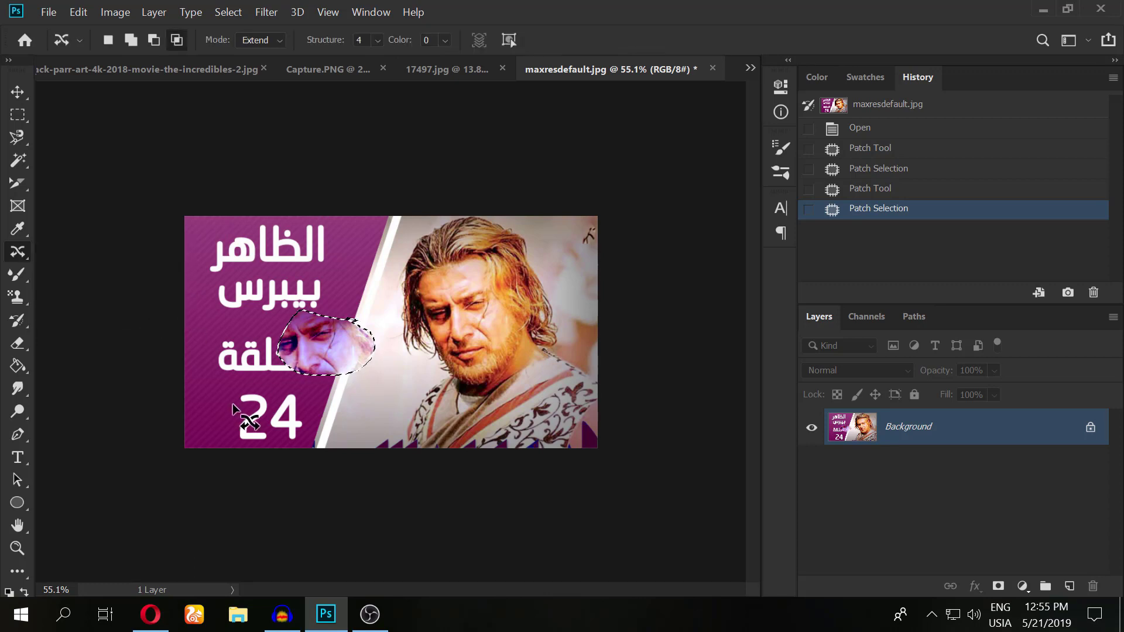
key(ctrl+z)
key(ctrl+z)
key(ctrl+z)
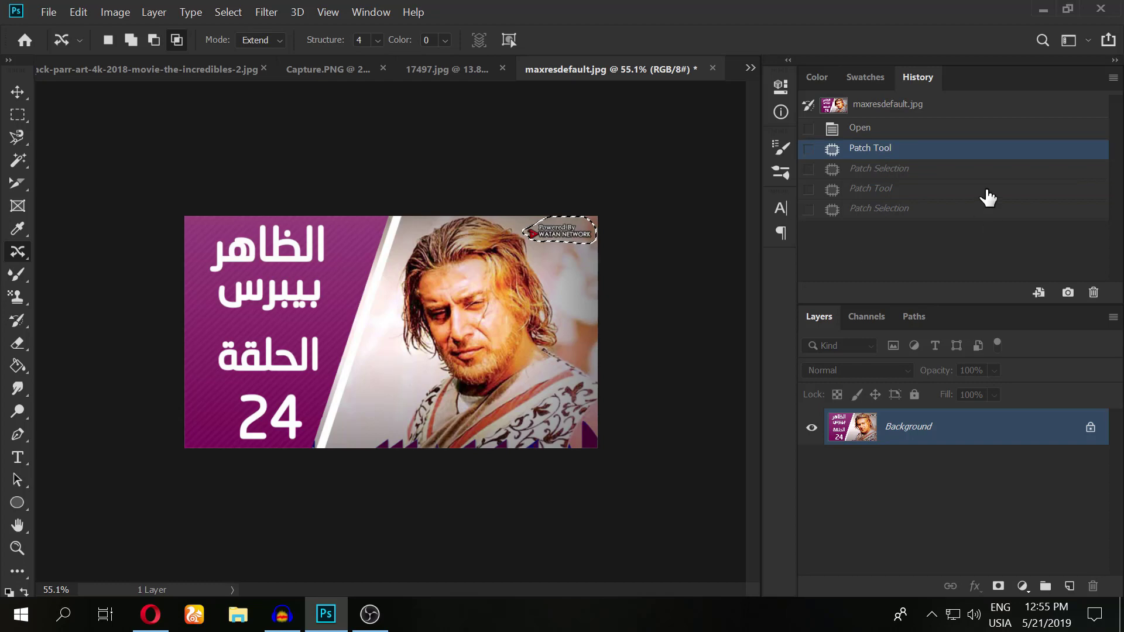
click(866, 105)
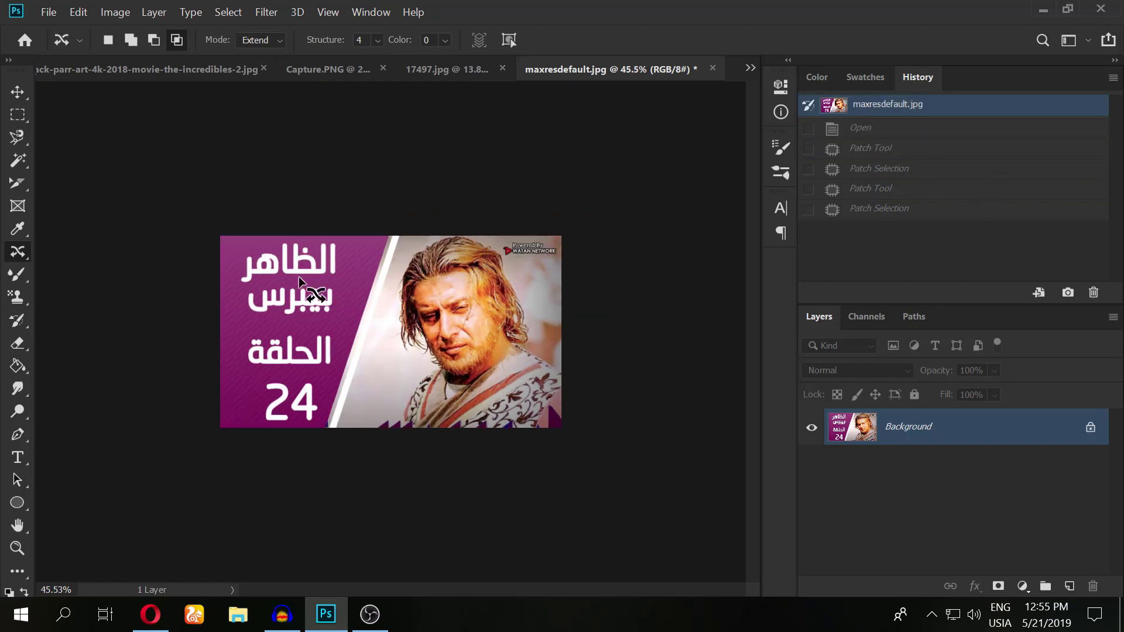
scroll(278, 457, up, 5)
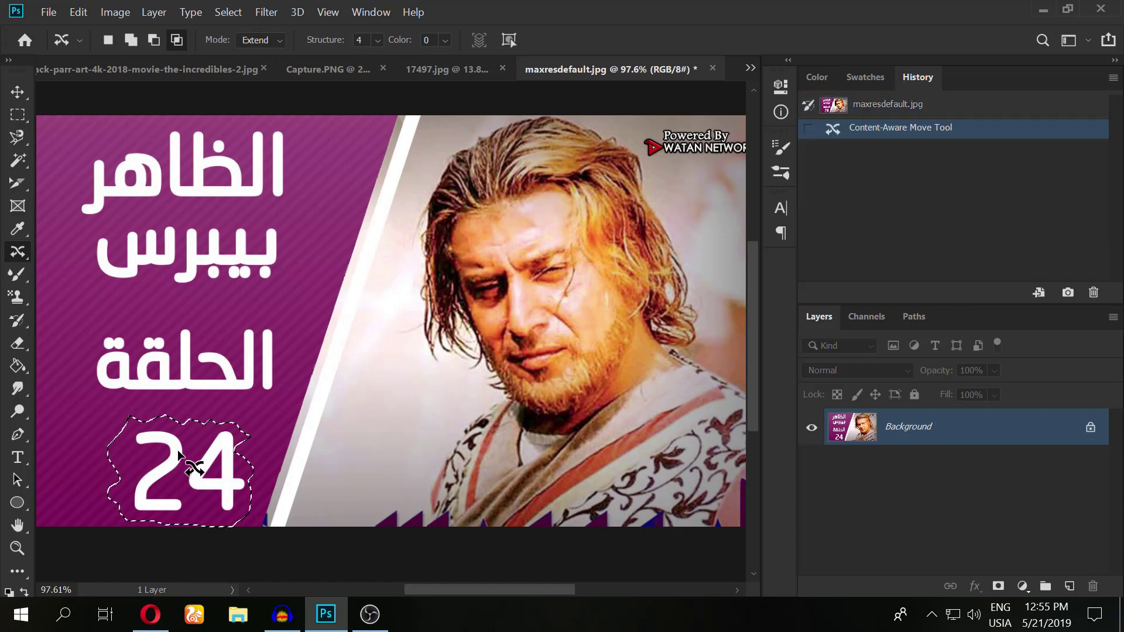
Extend copies of the 24 onto the forehead, chest, left side and top edge.
mouse_move(237, 440)
mouse_down()
mouse_move(292, 441)
mouse_move(643, 222)
mouse_up()
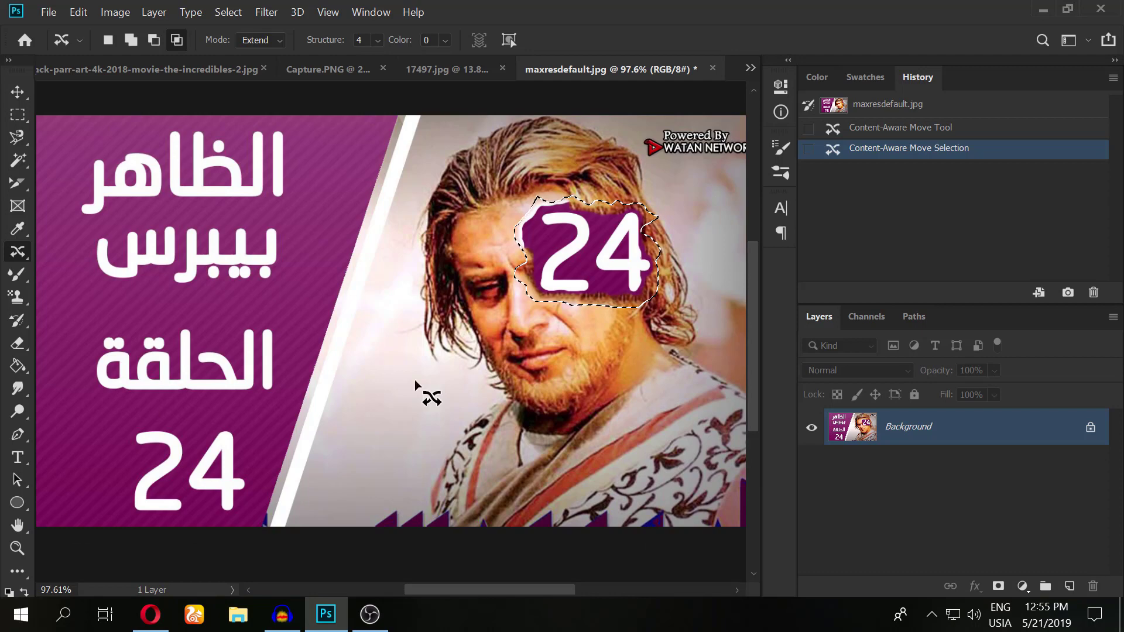
drag(563, 277, 525, 462)
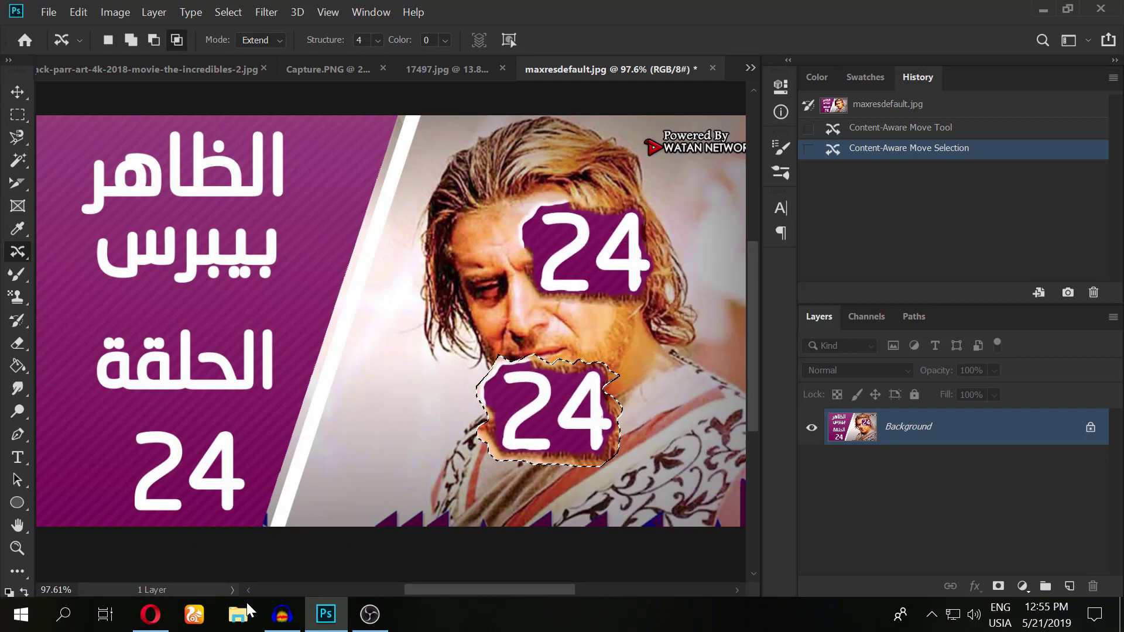
mouse_move(555, 392)
mouse_down()
mouse_move(408, 284)
mouse_move(410, 140)
mouse_up()
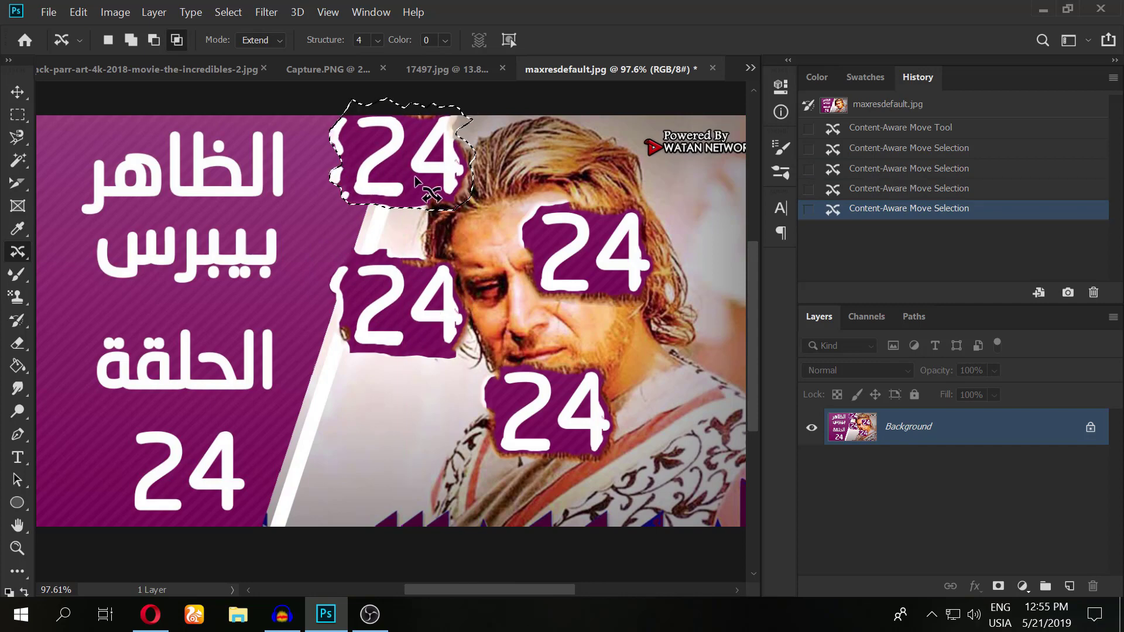
mouse_move(415, 183)
mouse_down()
mouse_move(281, 223)
mouse_move(310, 352)
mouse_move(474, 527)
mouse_move(352, 469)
mouse_move(399, 431)
mouse_up()
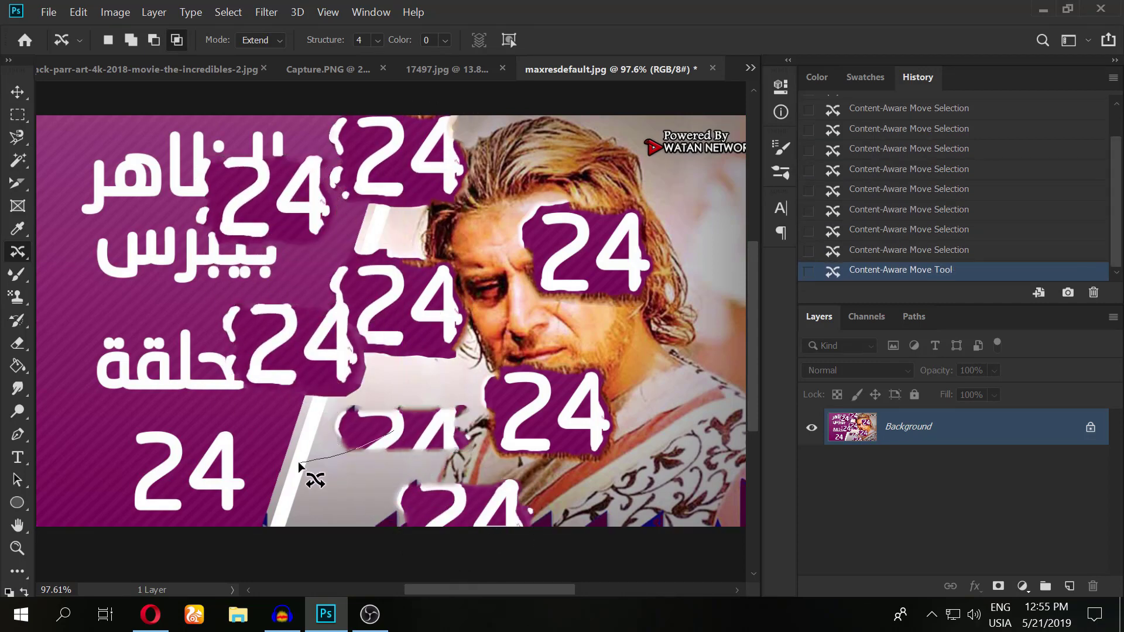
Lasso the 24 badge and relocate it in Content-Aware Move's Move mode.
drag(160, 523, 225, 520)
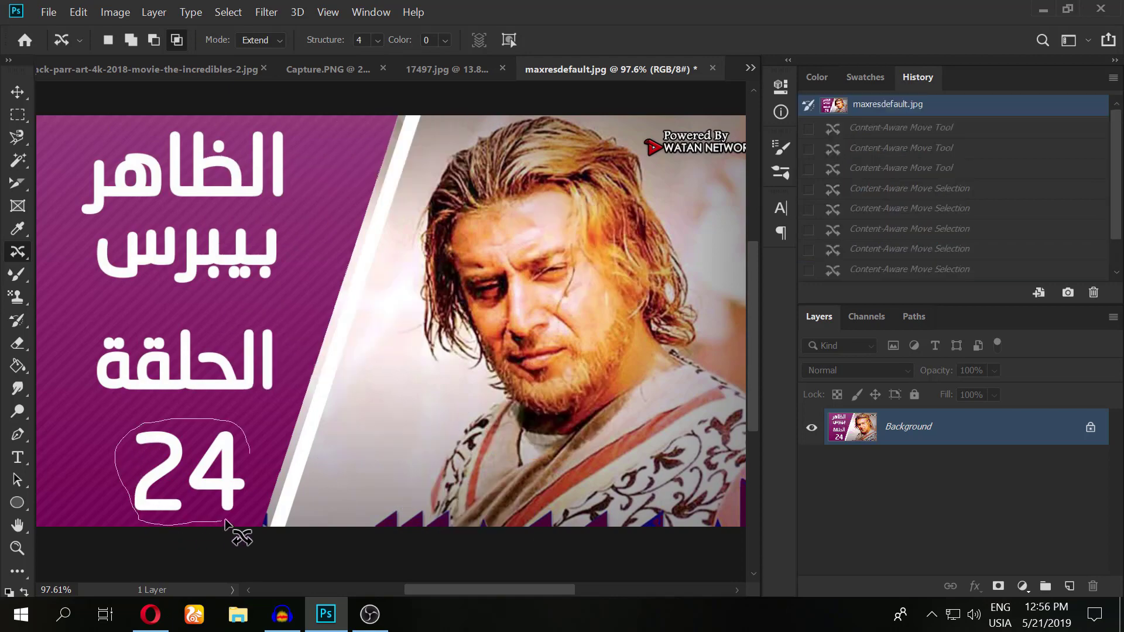
drag(250, 451, 252, 453)
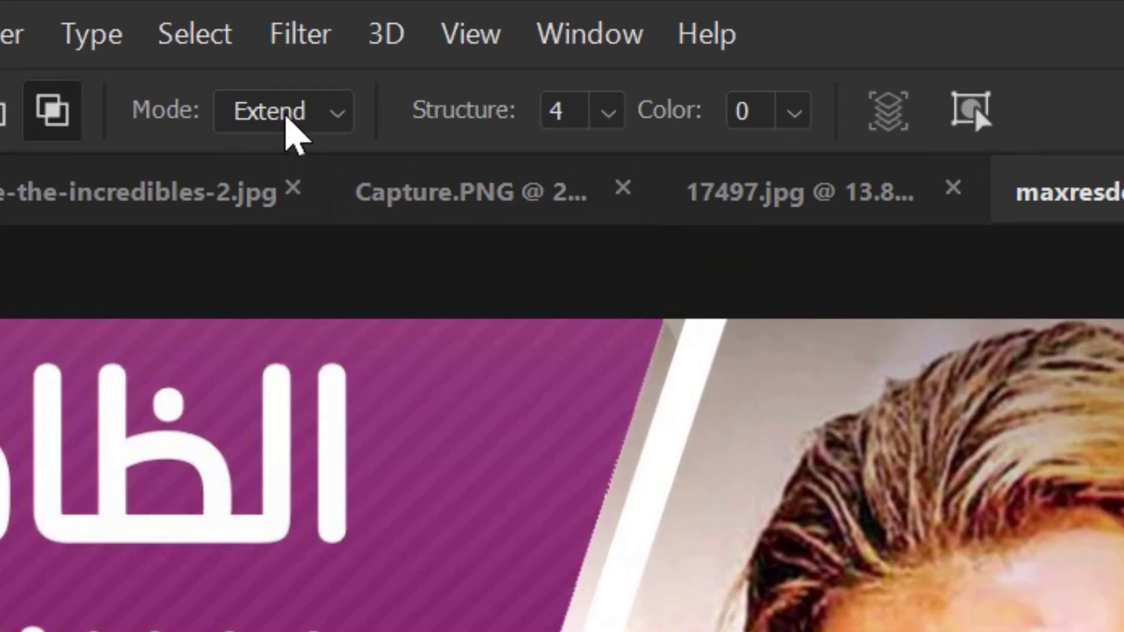
click(288, 117)
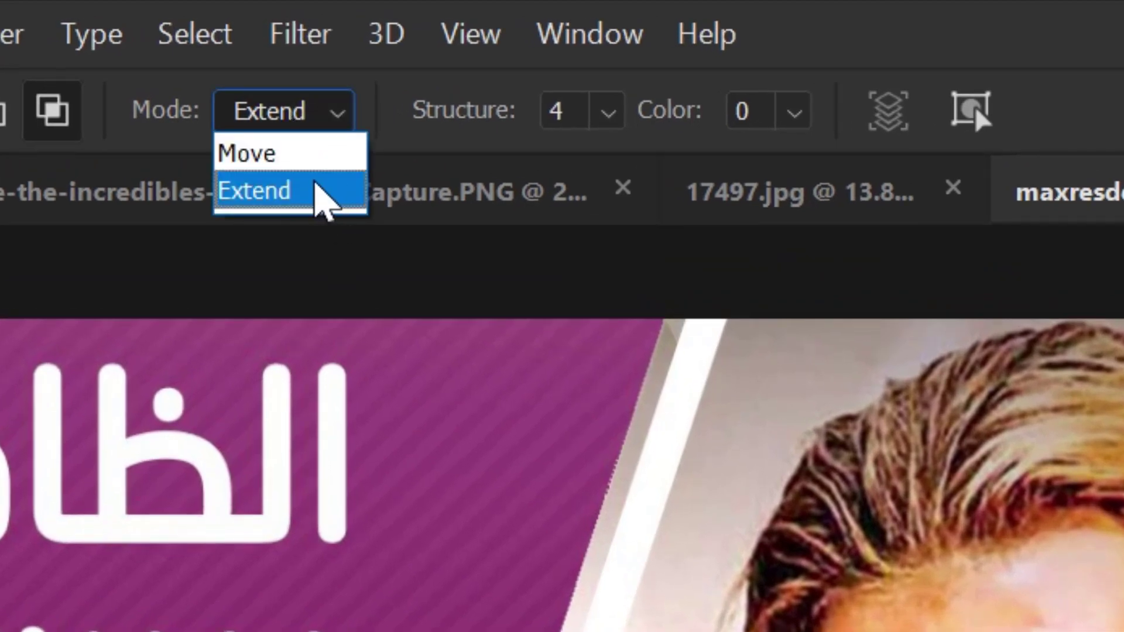
click(296, 155)
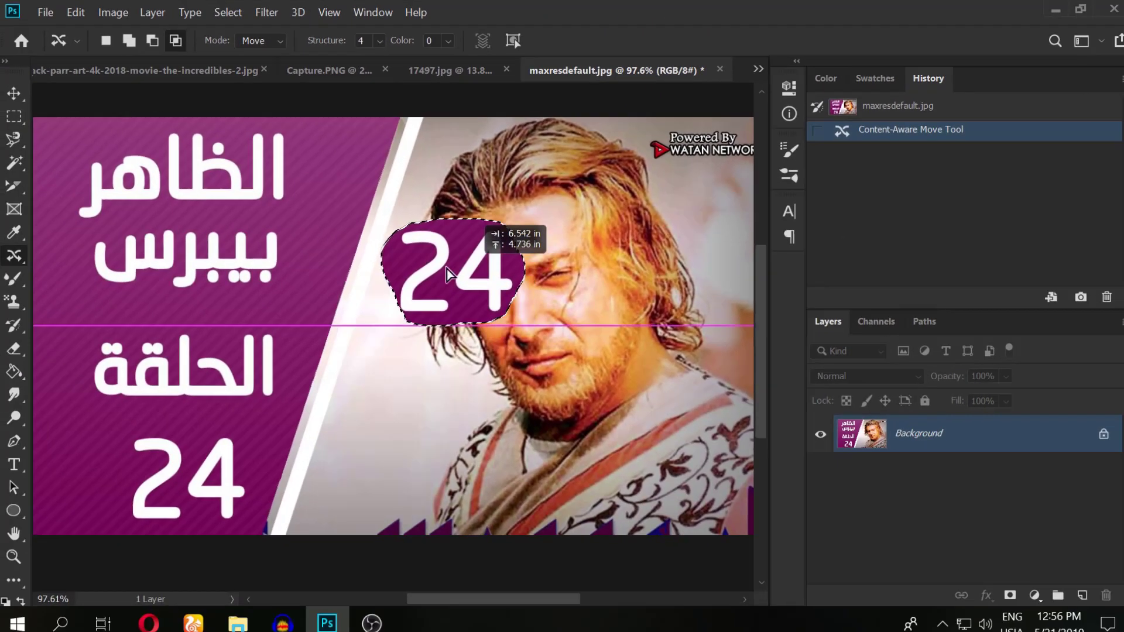
drag(447, 269, 404, 381)
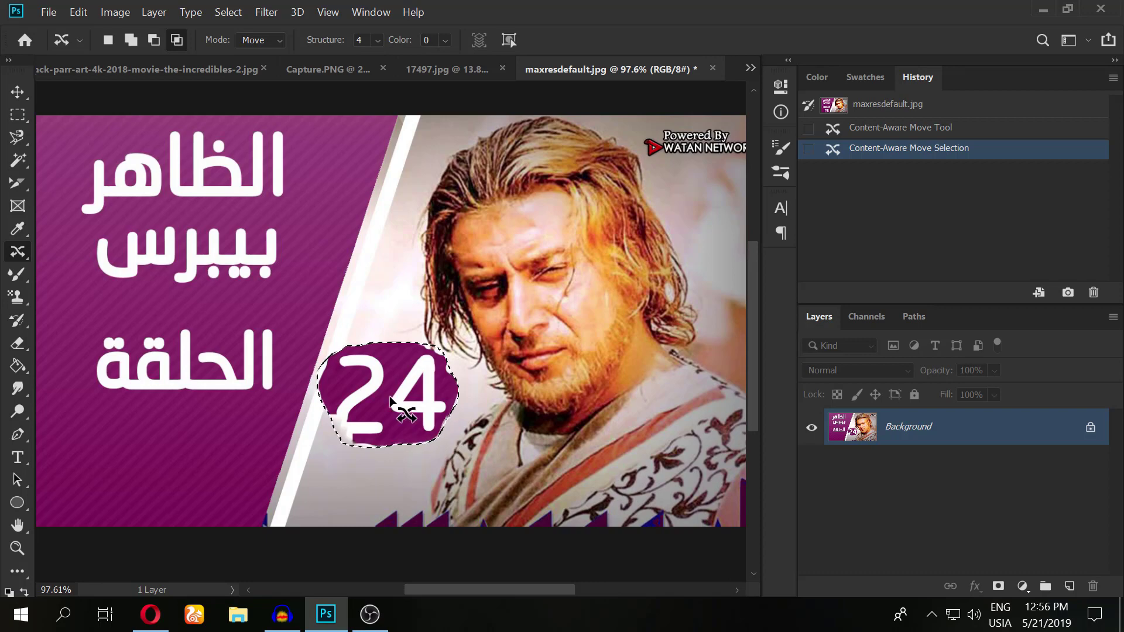
drag(391, 400, 369, 184)
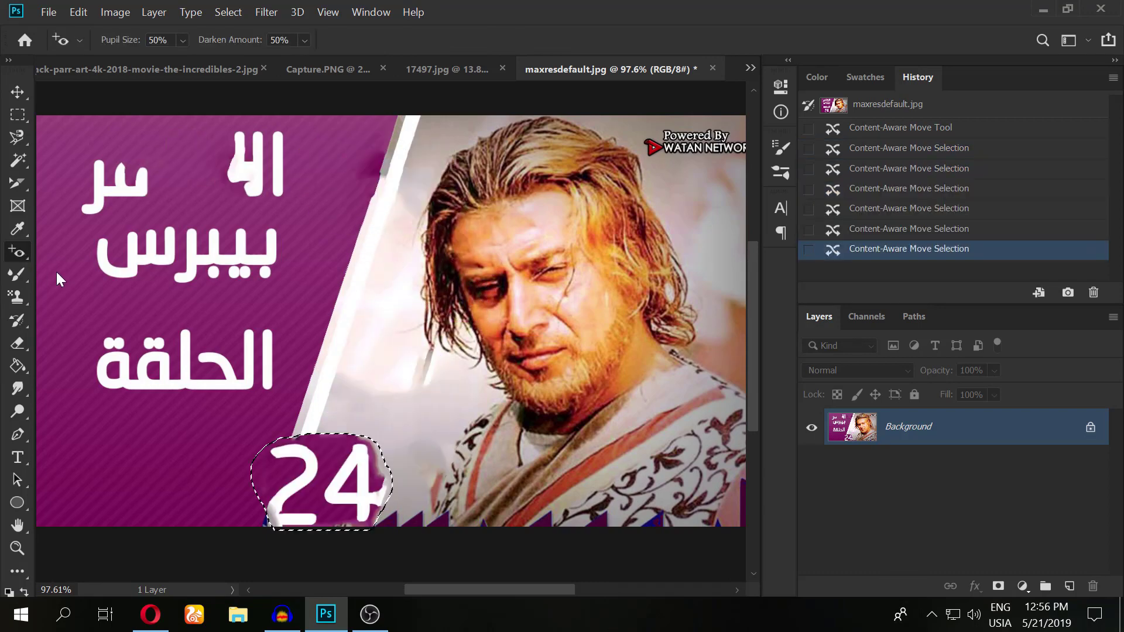
Select the Red Eye Tool from the healing tools.
right_click(18, 252)
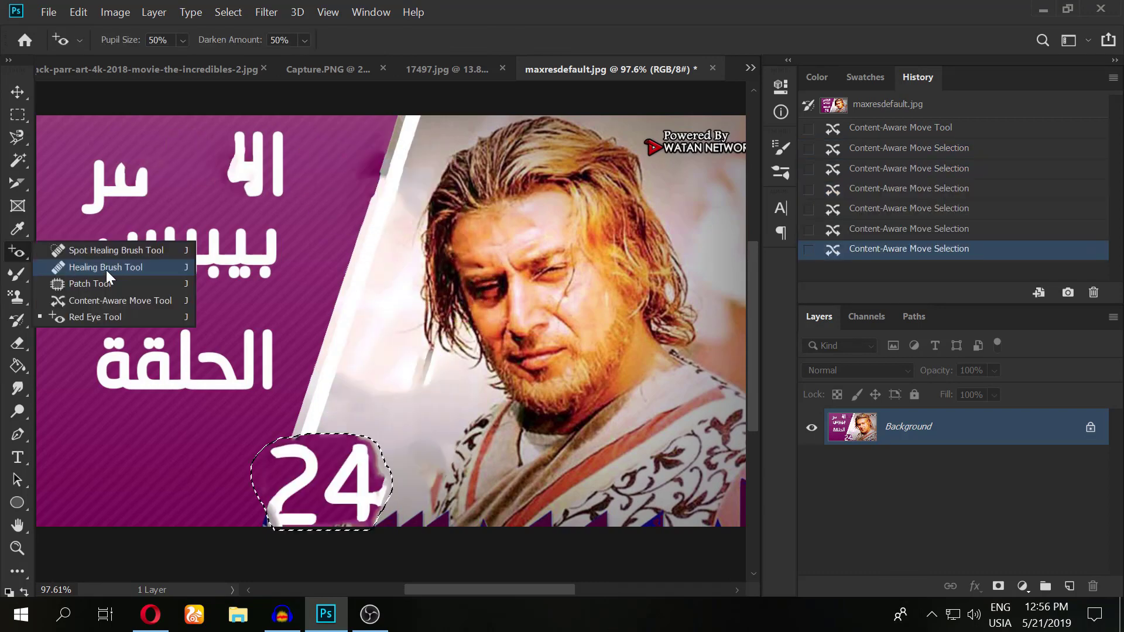
click(103, 317)
click(46, 12)
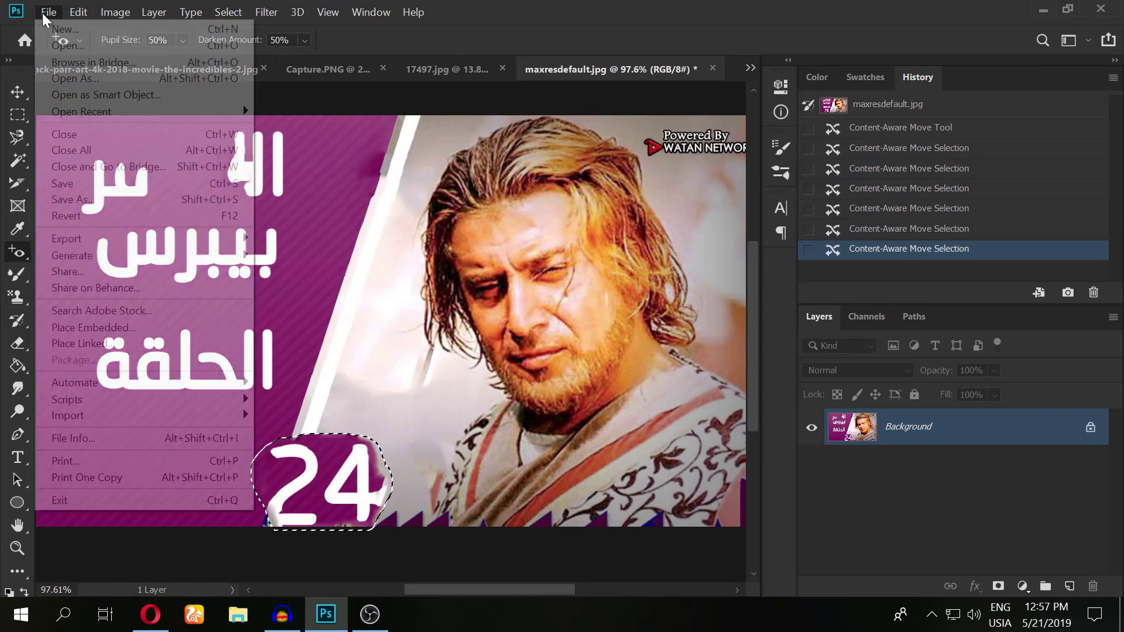
Open the night portrait photo.
click(85, 52)
click(498, 124)
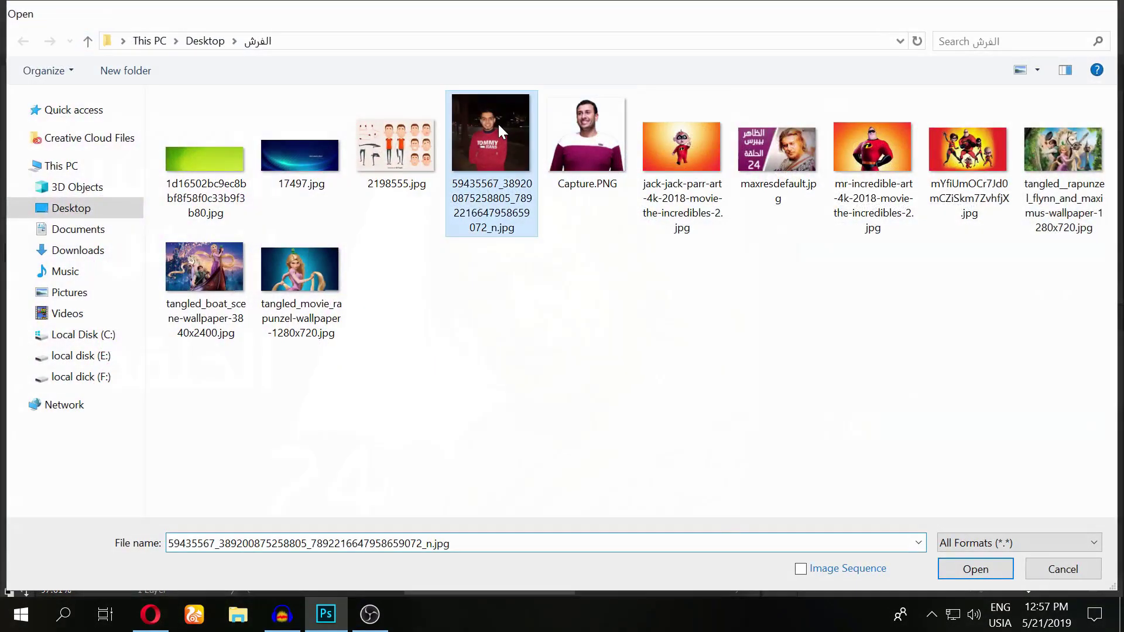
double_click(498, 122)
scroll(380, 194, up, 1)
scroll(378, 193, up, 2)
scroll(385, 113, up, 2)
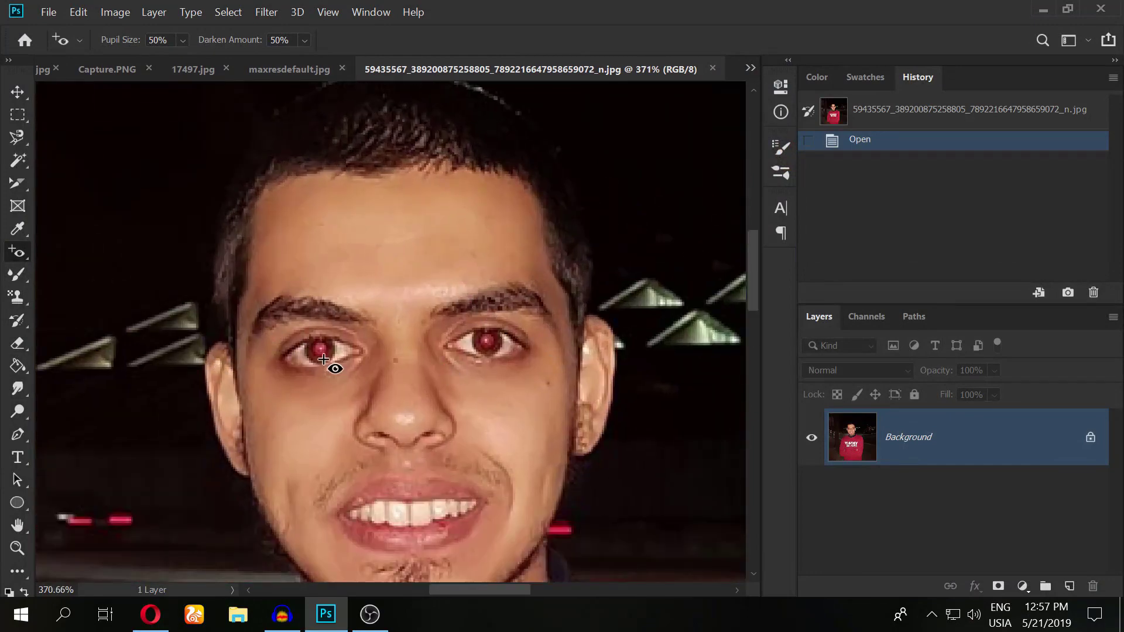
Remove the red from both pupils with the Red Eye Tool.
right_click(17, 251)
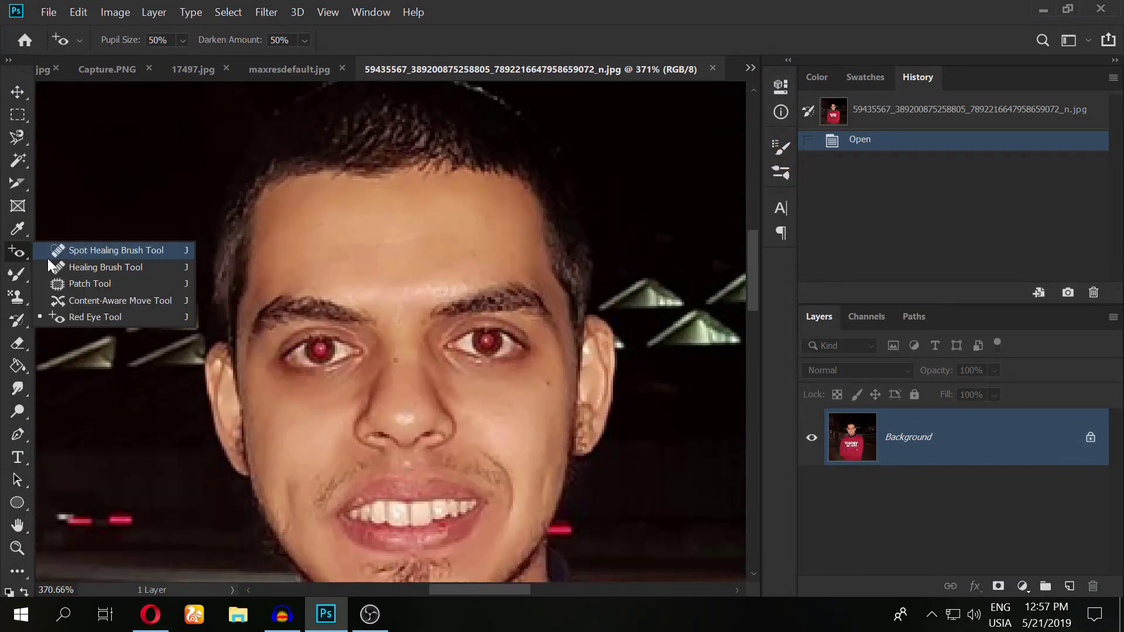
click(80, 321)
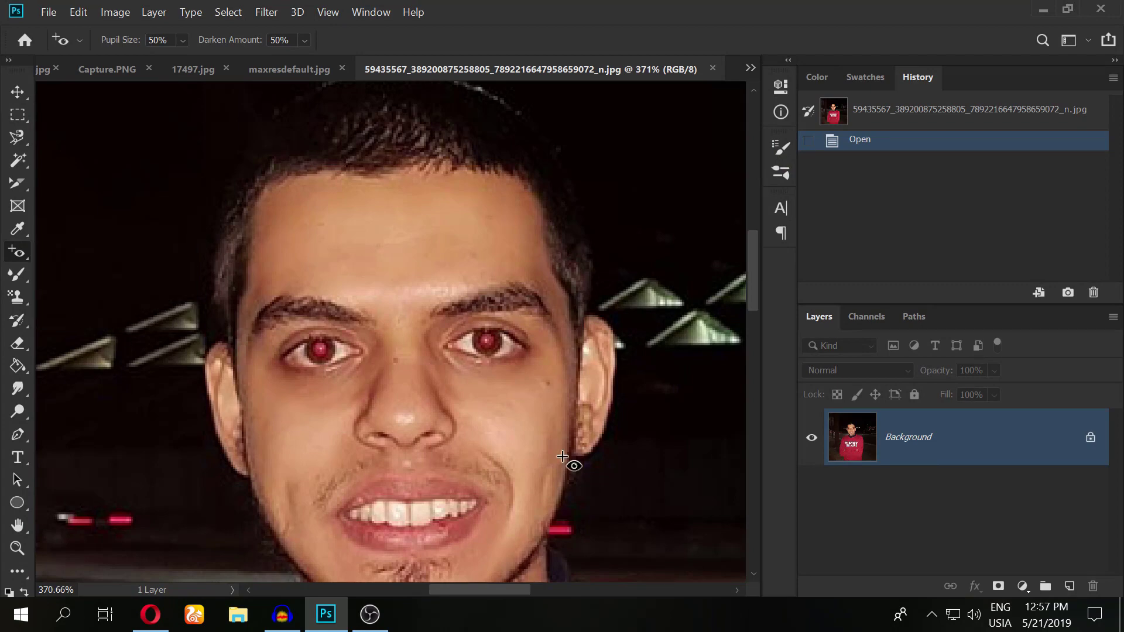
click(490, 355)
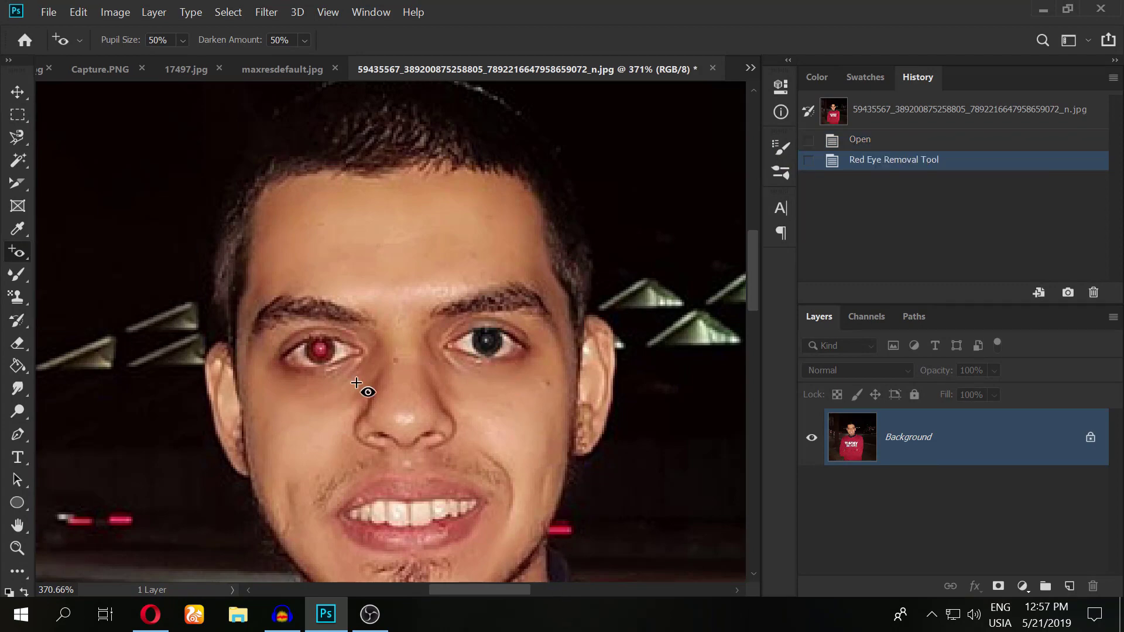
click(325, 348)
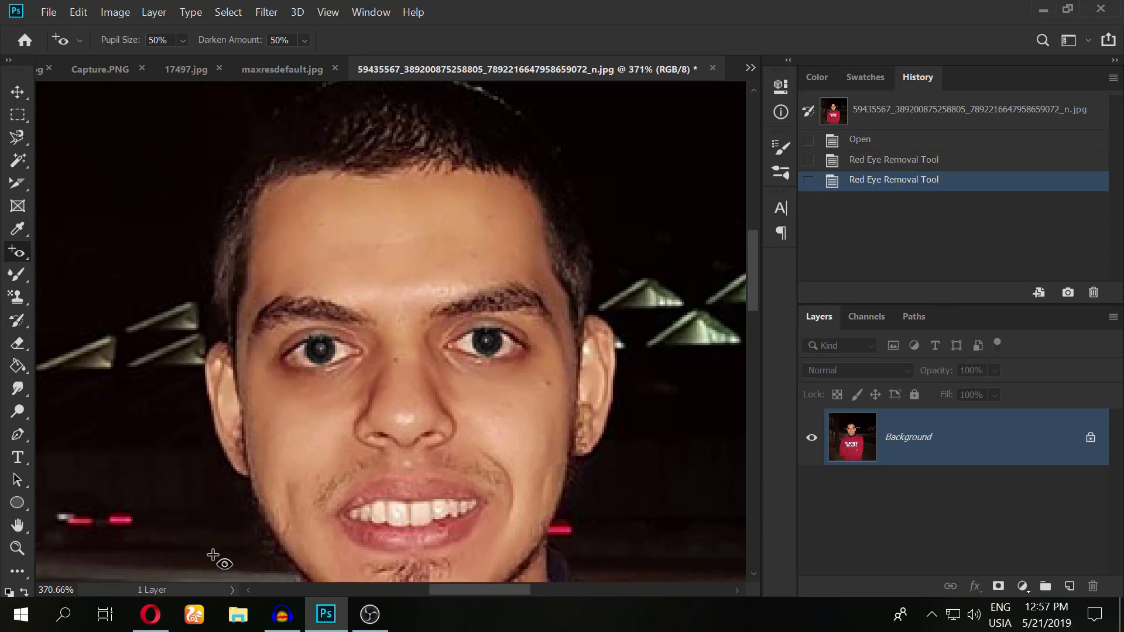
Remove the red from two background street lights.
scroll(220, 557, down, 3)
scroll(216, 517, down, 2)
scroll(217, 517, down, 1)
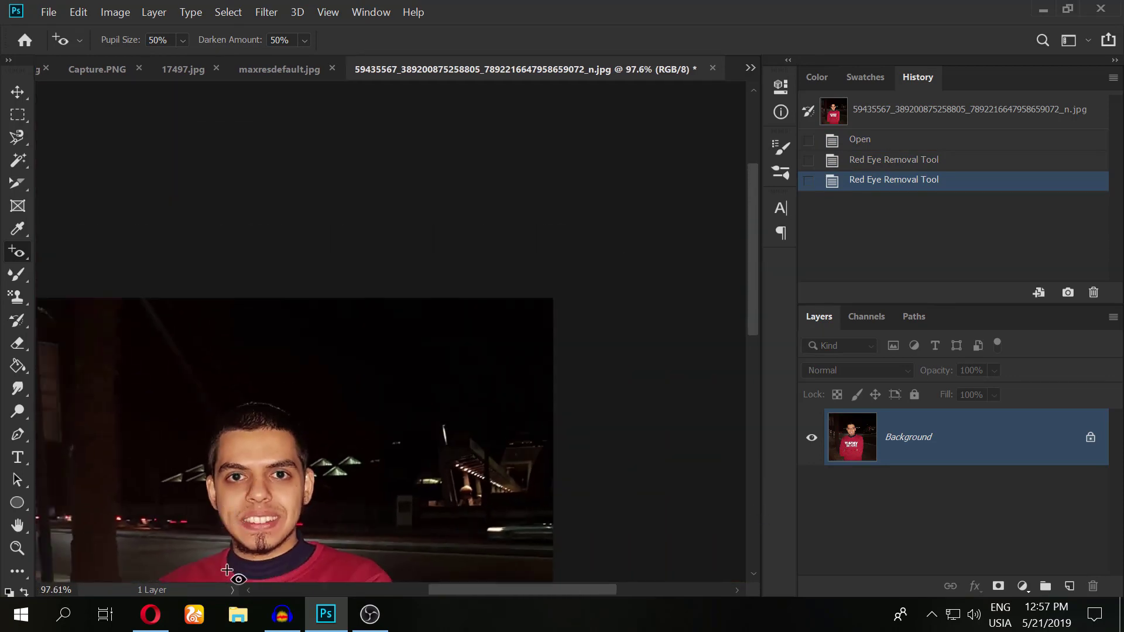
scroll(227, 571, down, 2)
scroll(555, 357, up, 2)
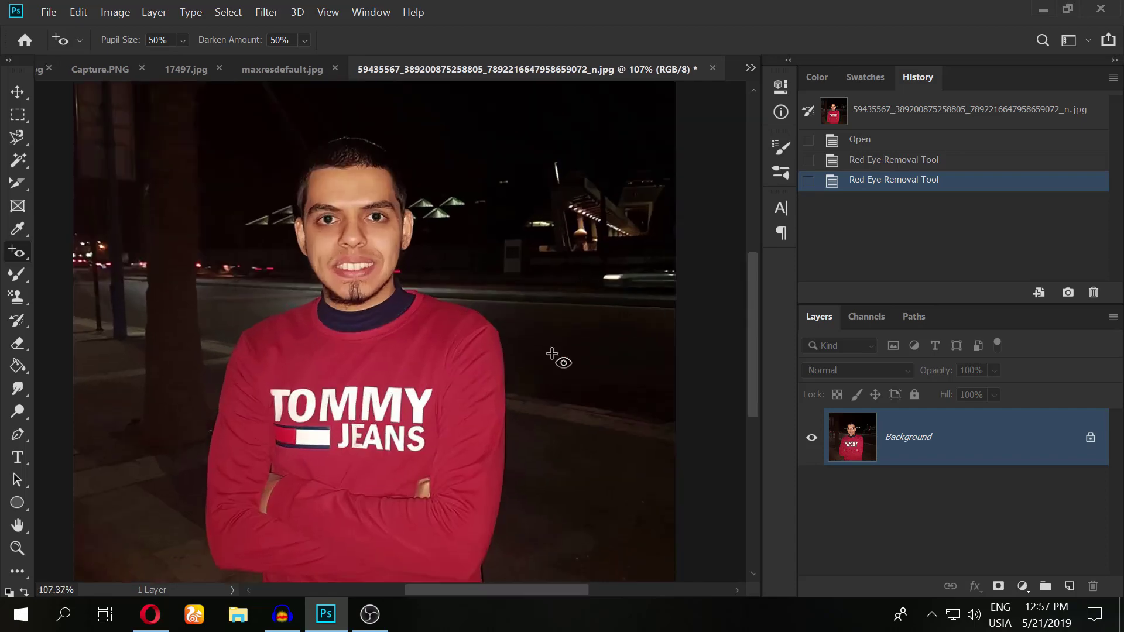
scroll(60, 244, up, 3)
scroll(43, 251, up, 4)
scroll(158, 234, up, 3)
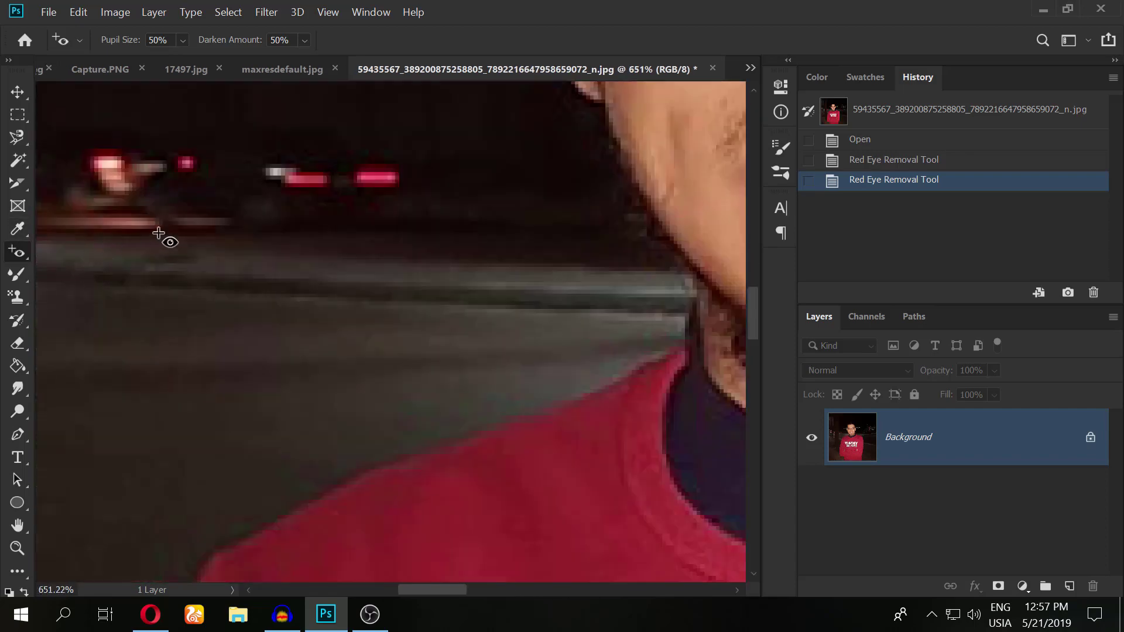
click(376, 184)
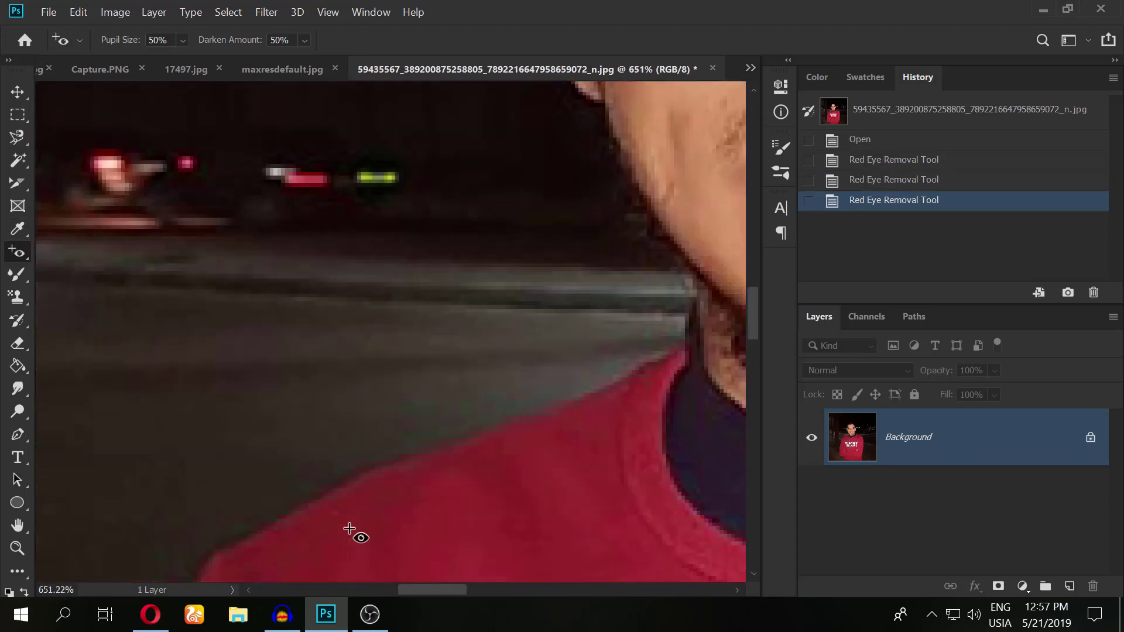
click(315, 181)
scroll(296, 258, down, 2)
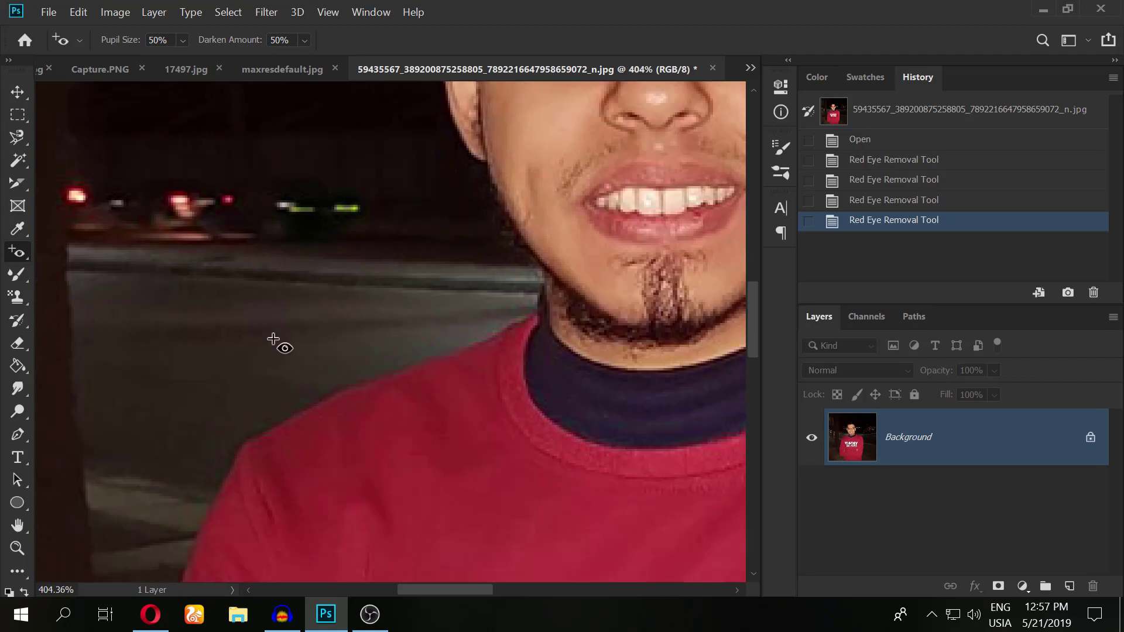
scroll(234, 213, down, 2)
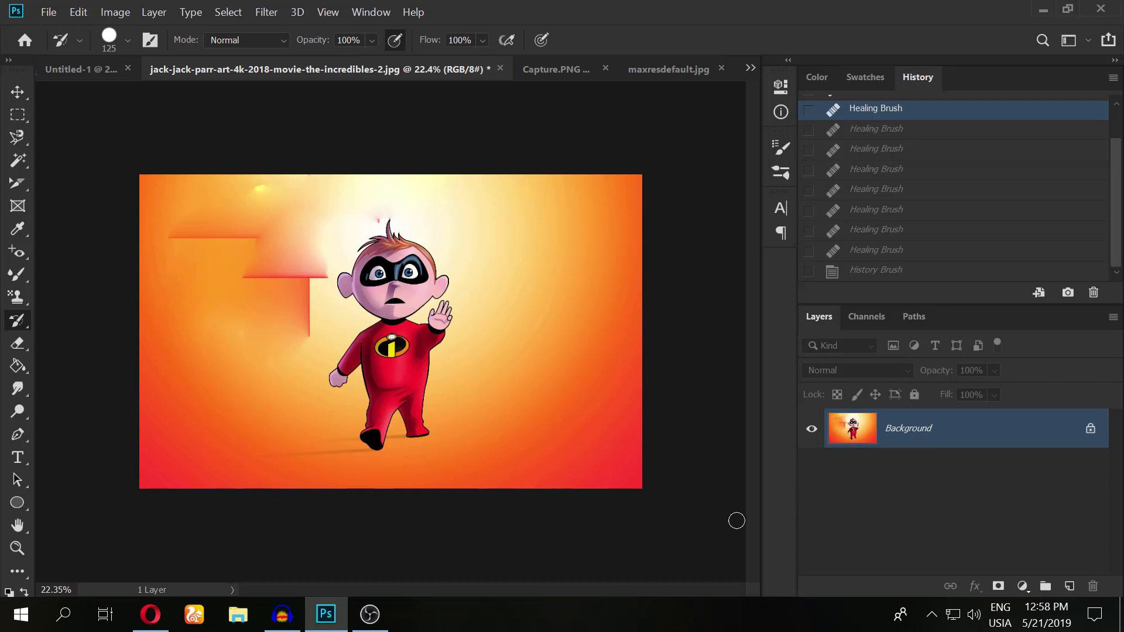
With the History Brush, paint restoring strokes above Jack-Jack's hair and down the left background.
scroll(77, 91, up, 1)
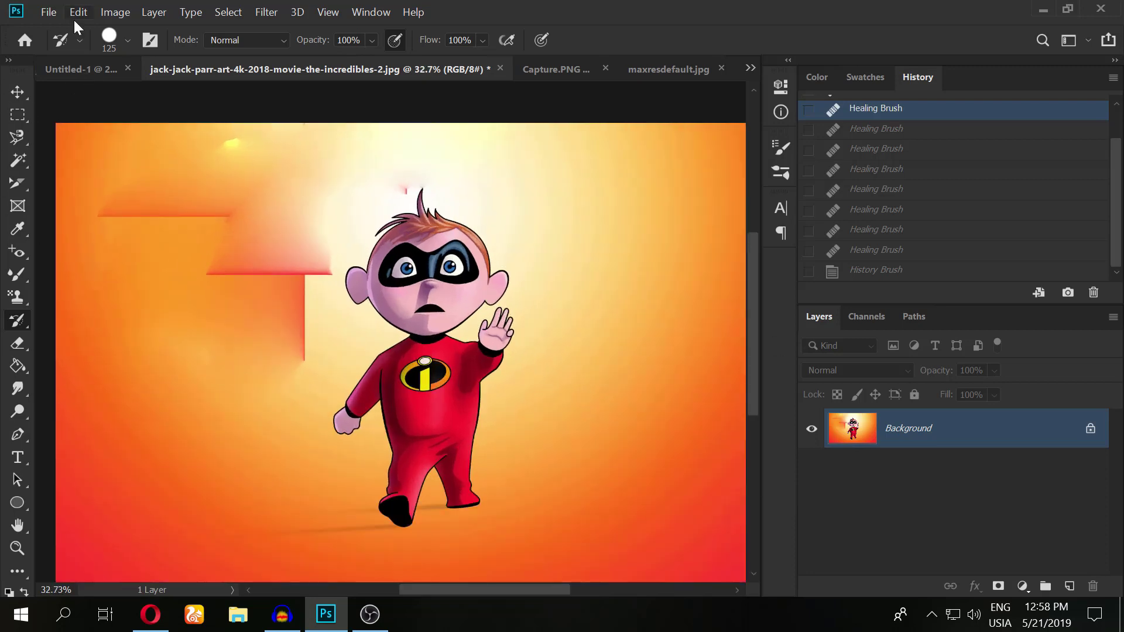
scroll(93, 155, up, 1)
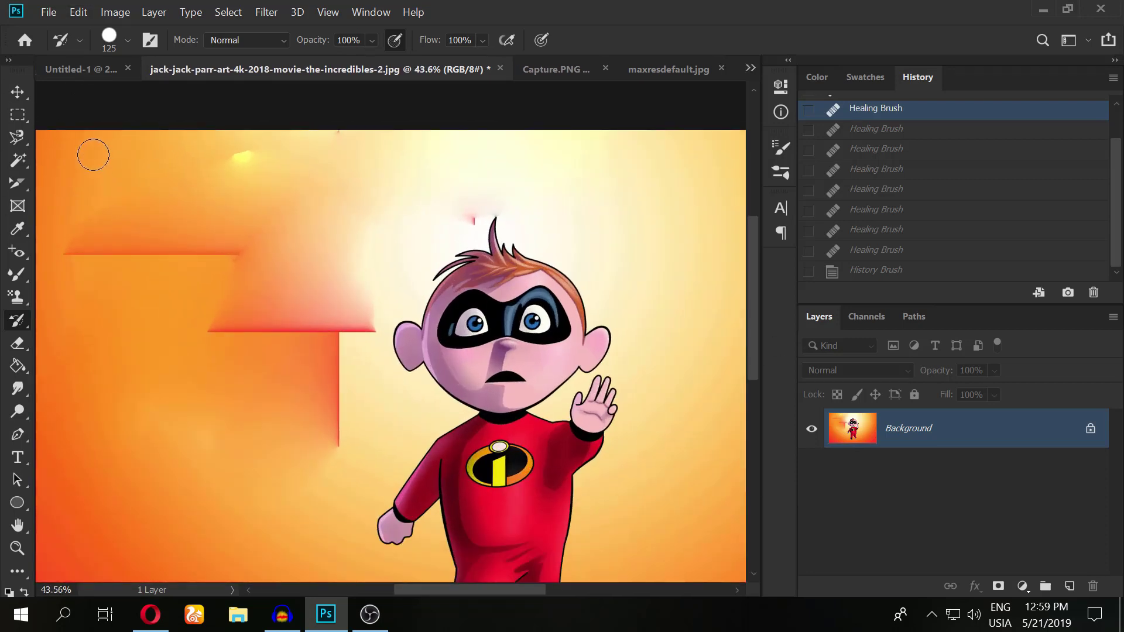
right_click(23, 328)
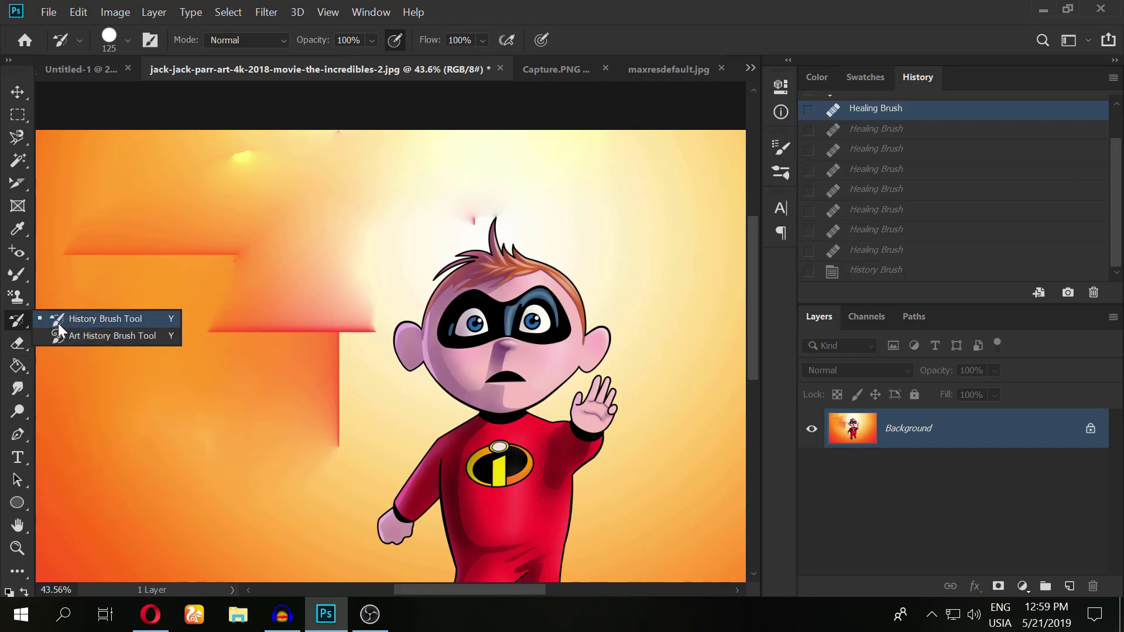
click(58, 322)
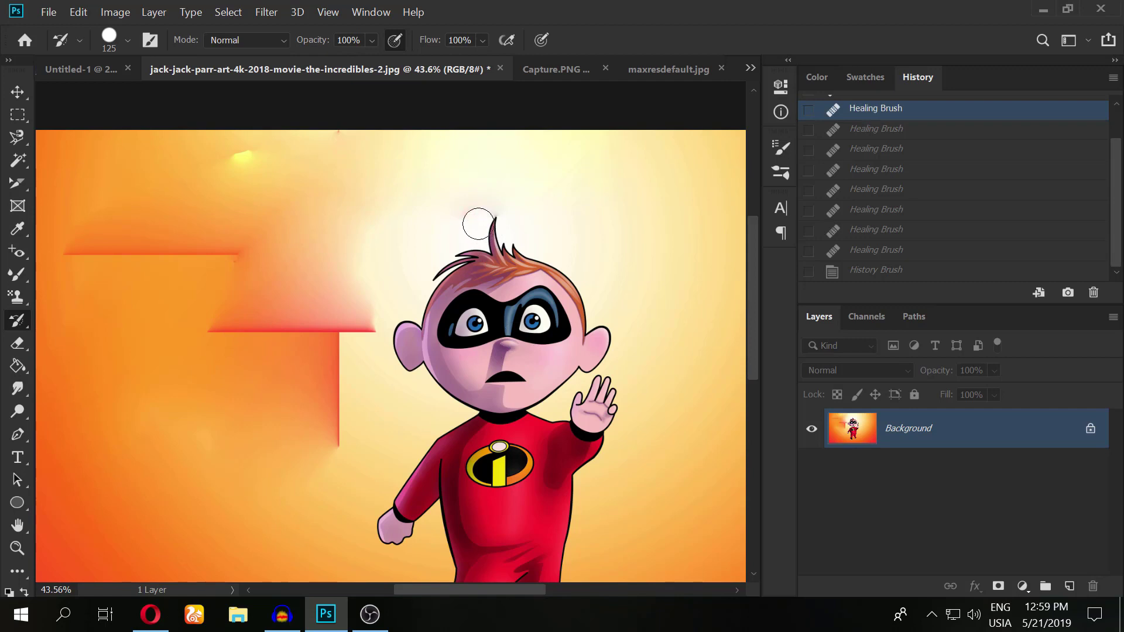
click(479, 223)
drag(371, 197, 263, 418)
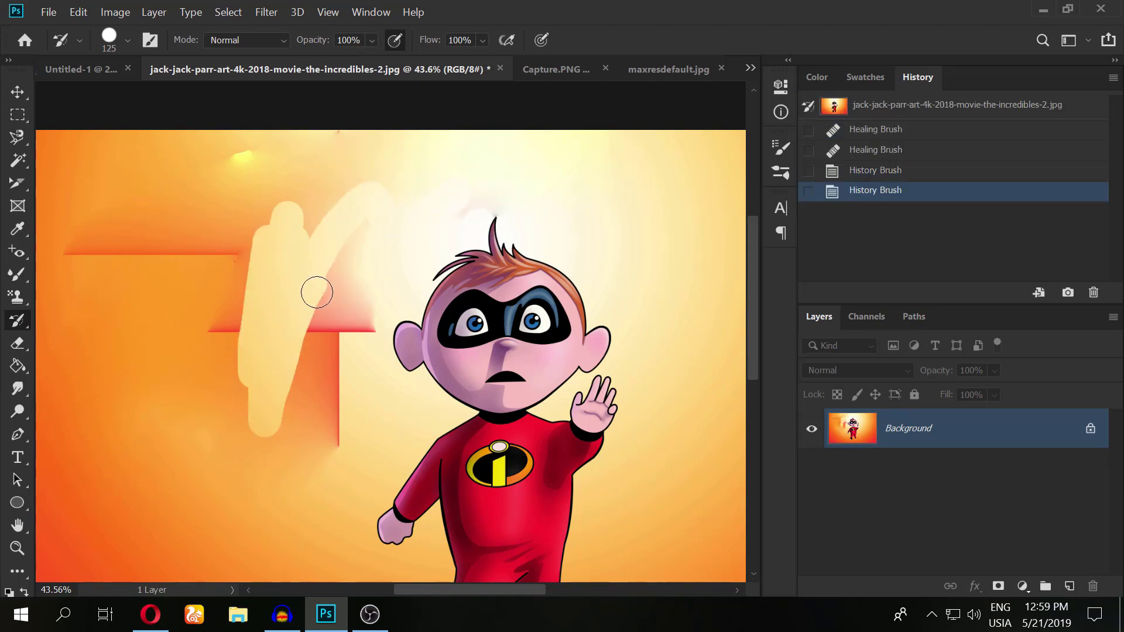
Enlarge the History Brush and paint another restored stroke at upper left.
key(bracketright)
key(bracketright)
key(bracketright)
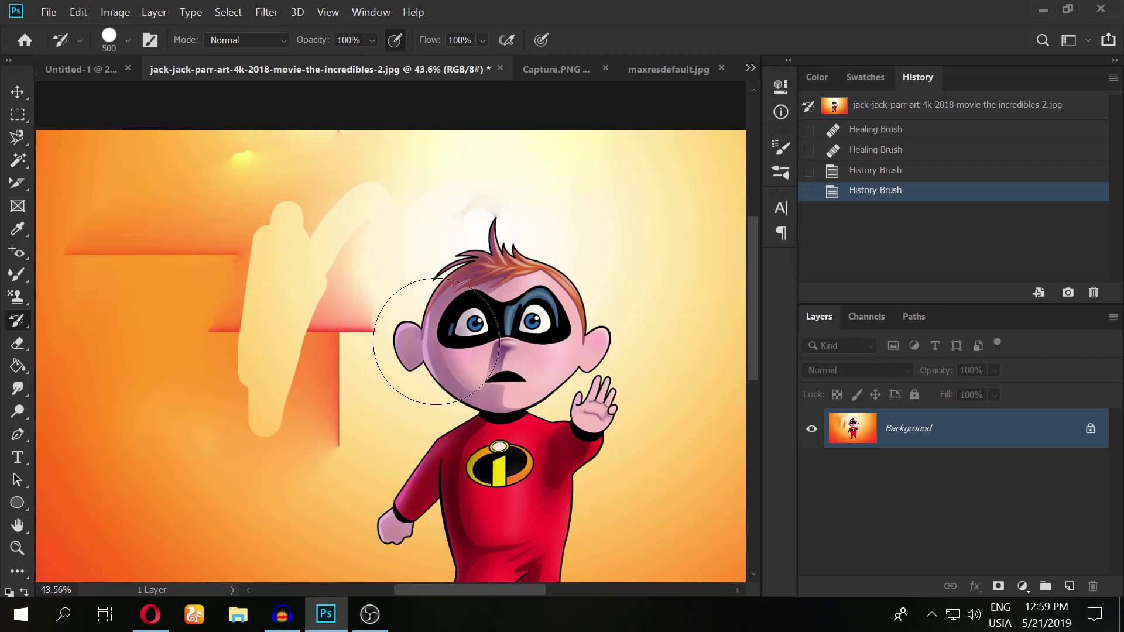
key(bracketright)
key(bracketright)
key(bracketright)
scroll(410, 193, down, 3)
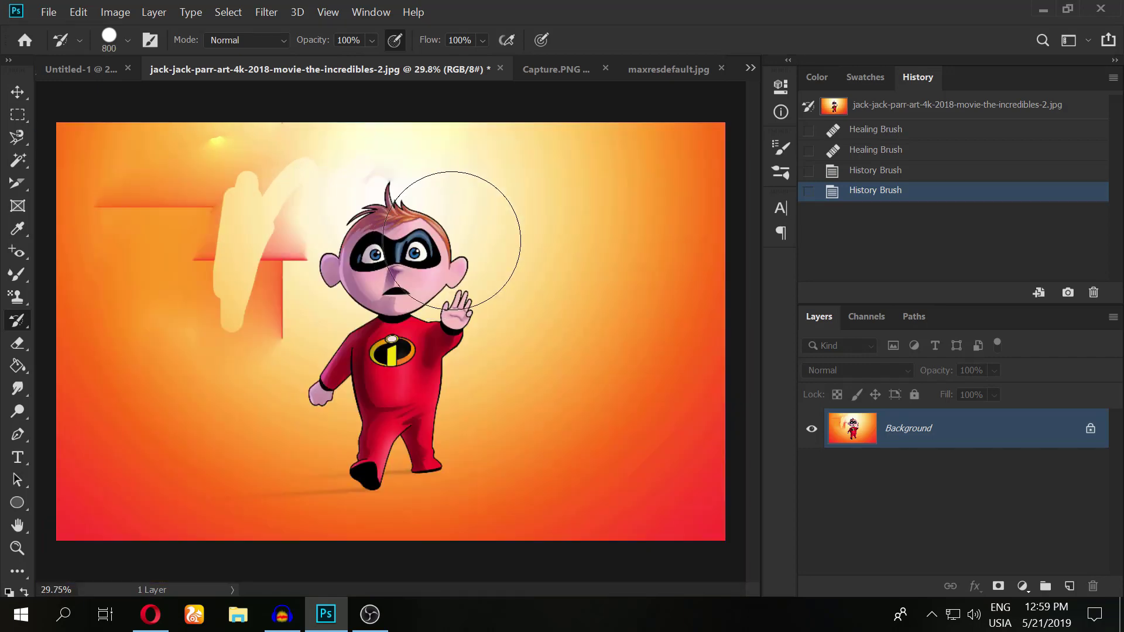
mouse_move(498, 193)
mouse_down()
mouse_move(314, 197)
mouse_move(847, 340)
mouse_up()
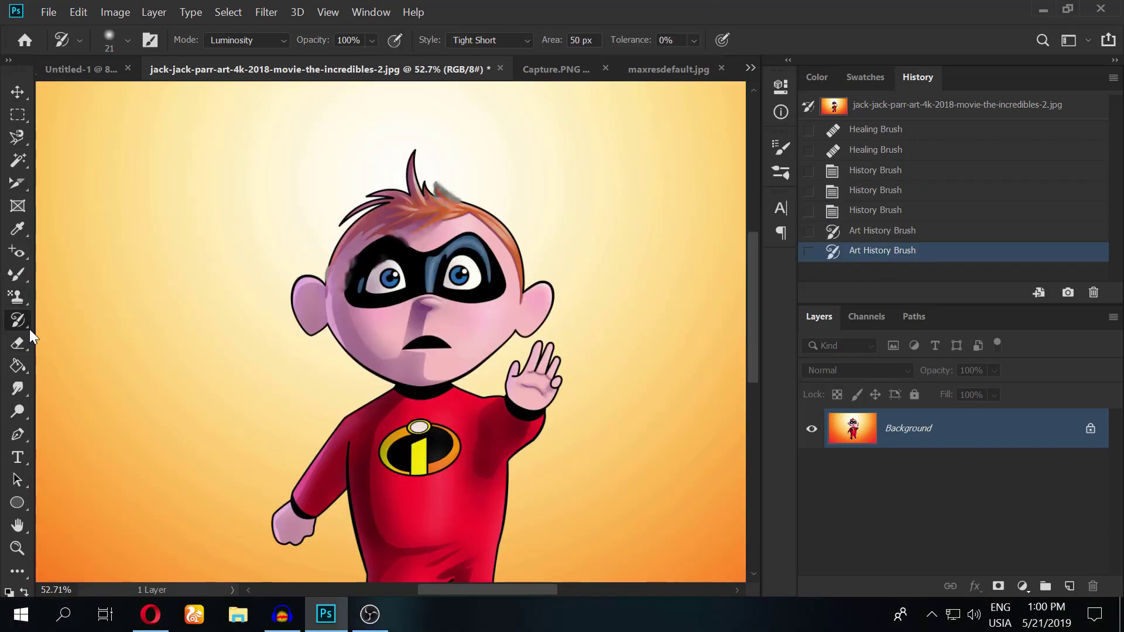
Smear Jack-Jack's mask and left eye into painterly daubs with the Art History Brush.
right_click(29, 329)
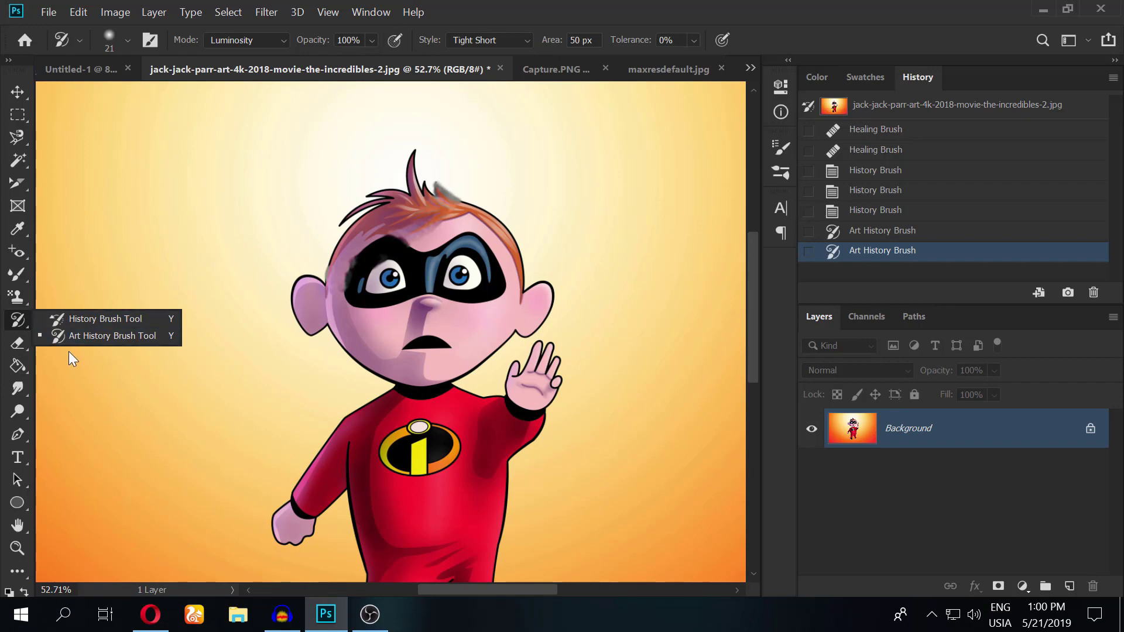
click(77, 337)
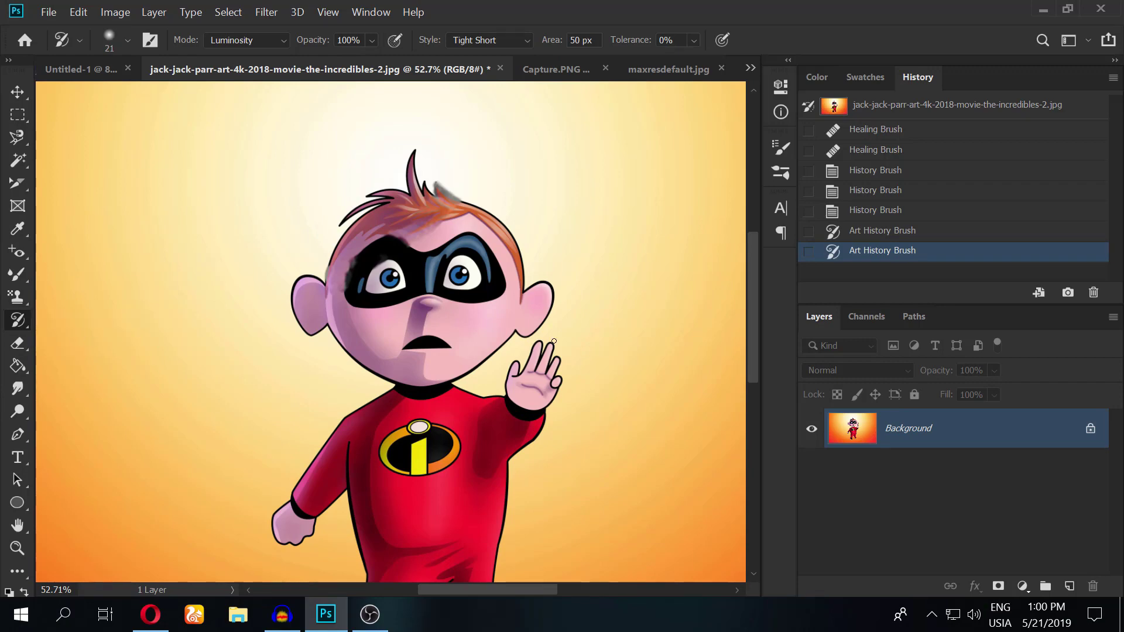
scroll(377, 191, up, 1)
scroll(376, 190, up, 1)
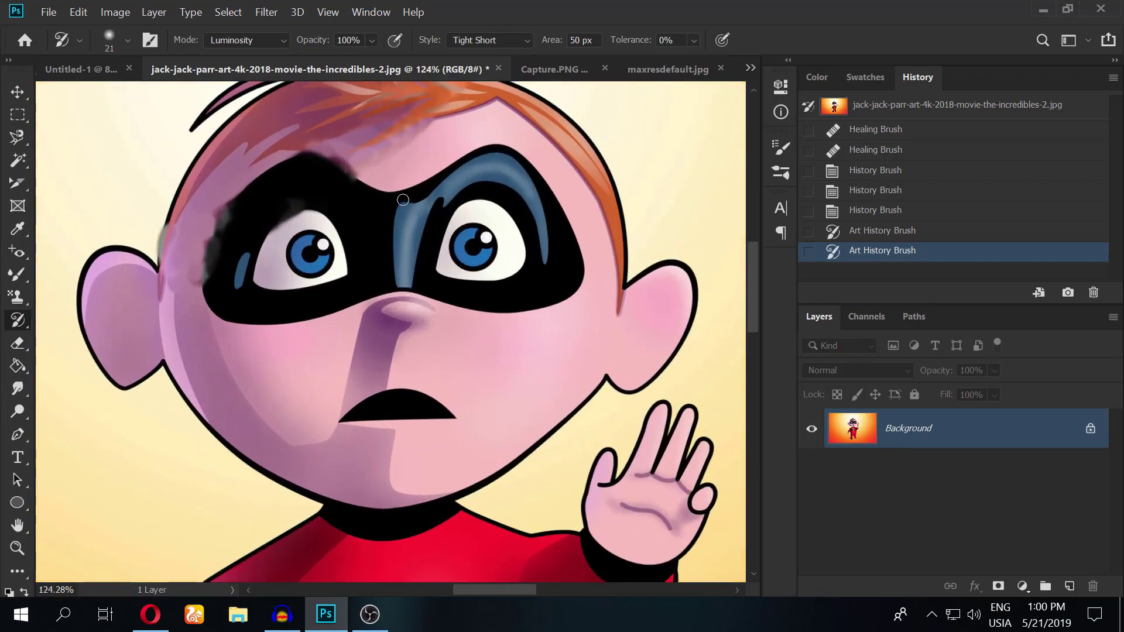
drag(403, 200, 314, 273)
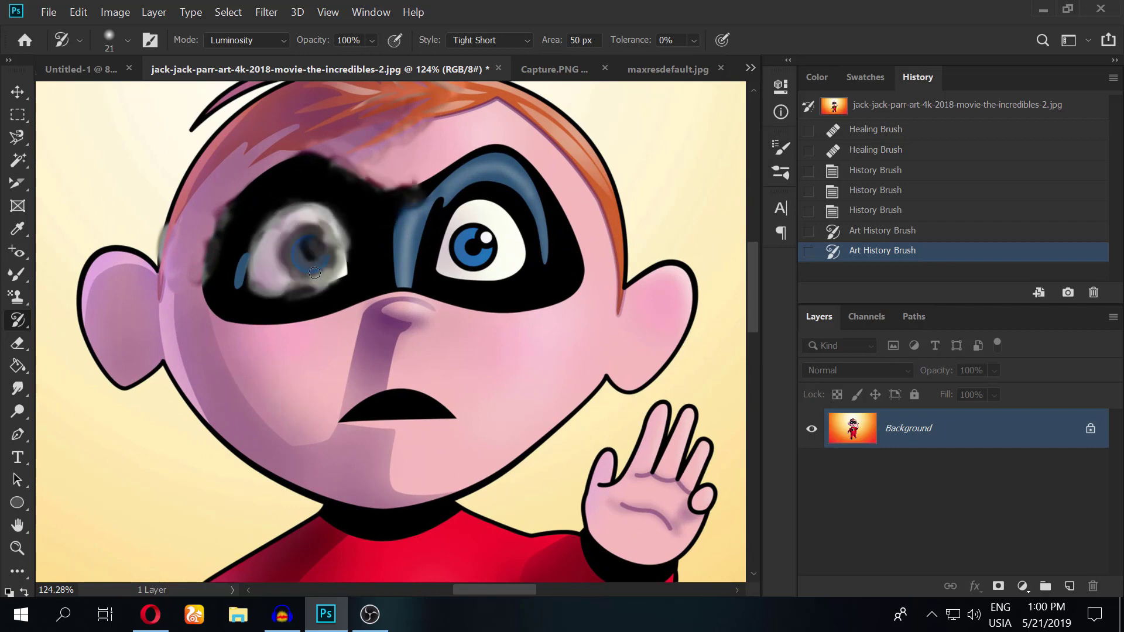
drag(314, 273, 275, 310)
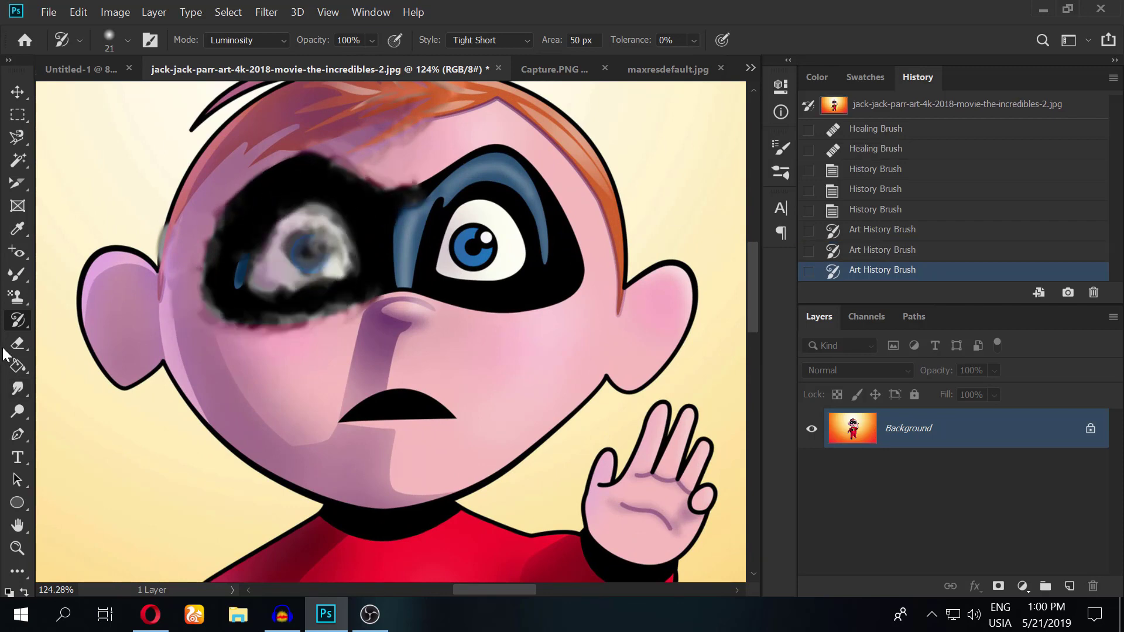
Restore the smeared mask and eye with the History Brush.
right_click(18, 321)
click(82, 311)
drag(146, 264, 100, 328)
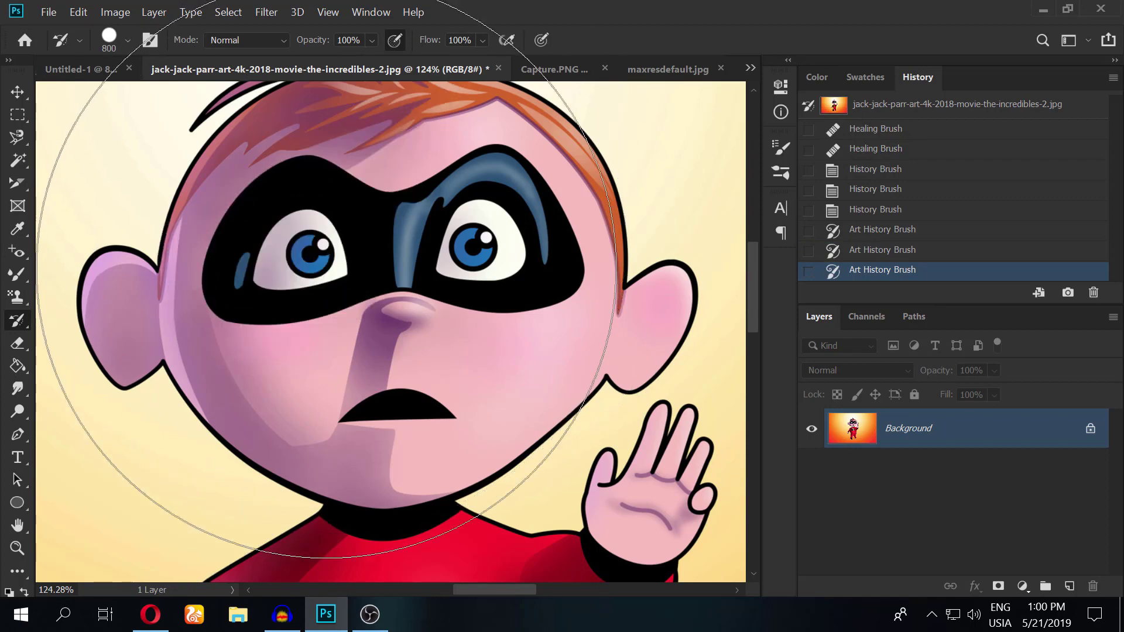
Paint Art History Brush strokes over the right eye in Color blend mode.
right_click(17, 319)
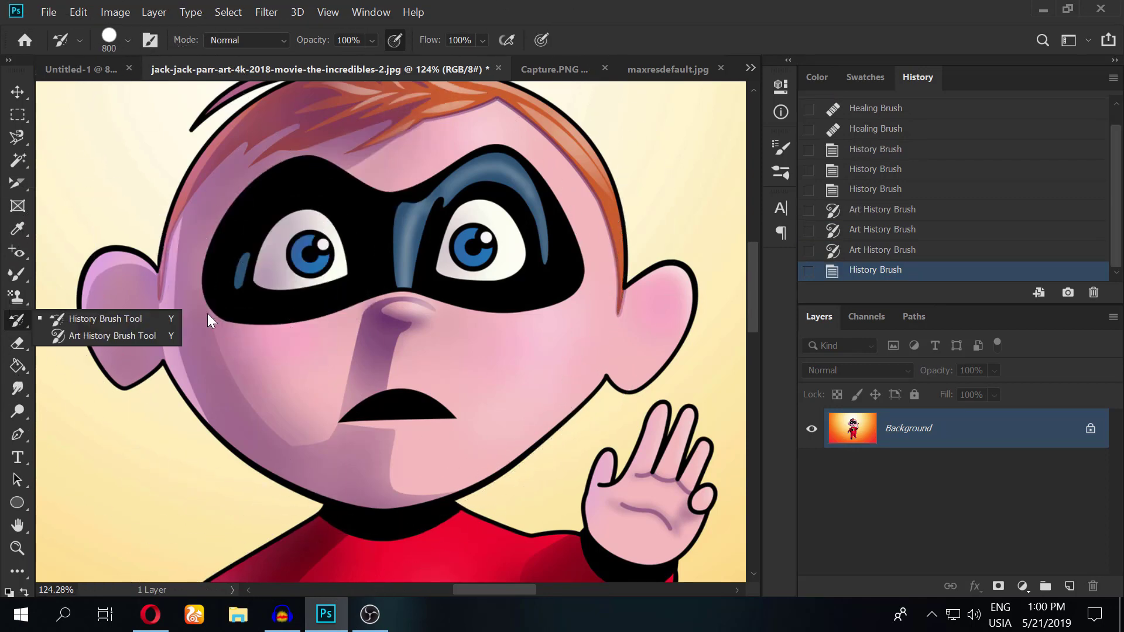
click(133, 335)
mouse_move(468, 257)
mouse_down()
mouse_move(371, 286)
mouse_move(268, 245)
mouse_move(310, 258)
mouse_up()
key(shift+alt+c)
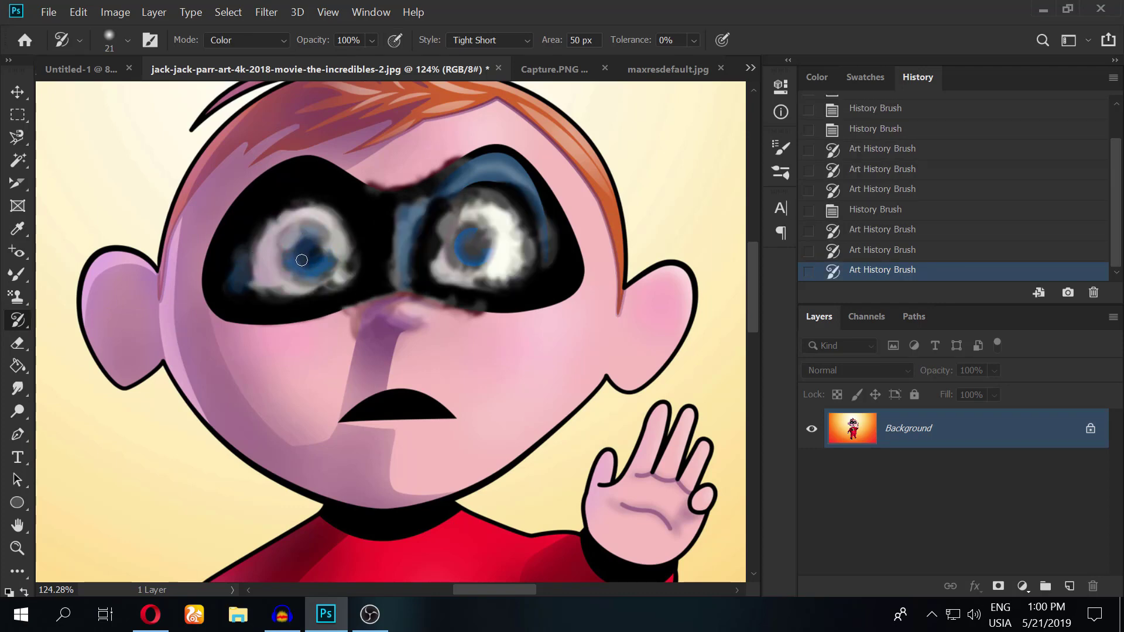
right_click(17, 320)
click(89, 332)
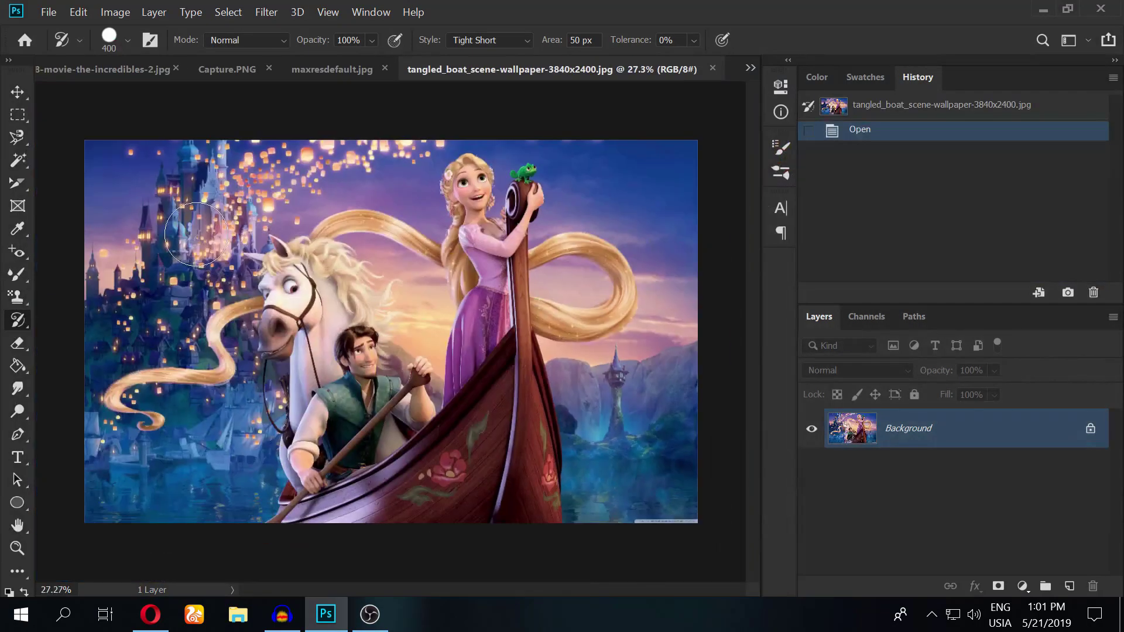
Cover the left half and Flynn and Rapunzel with painterly Art History dabs.
scroll(180, 177, up, 2)
drag(57, 420, 12, 589)
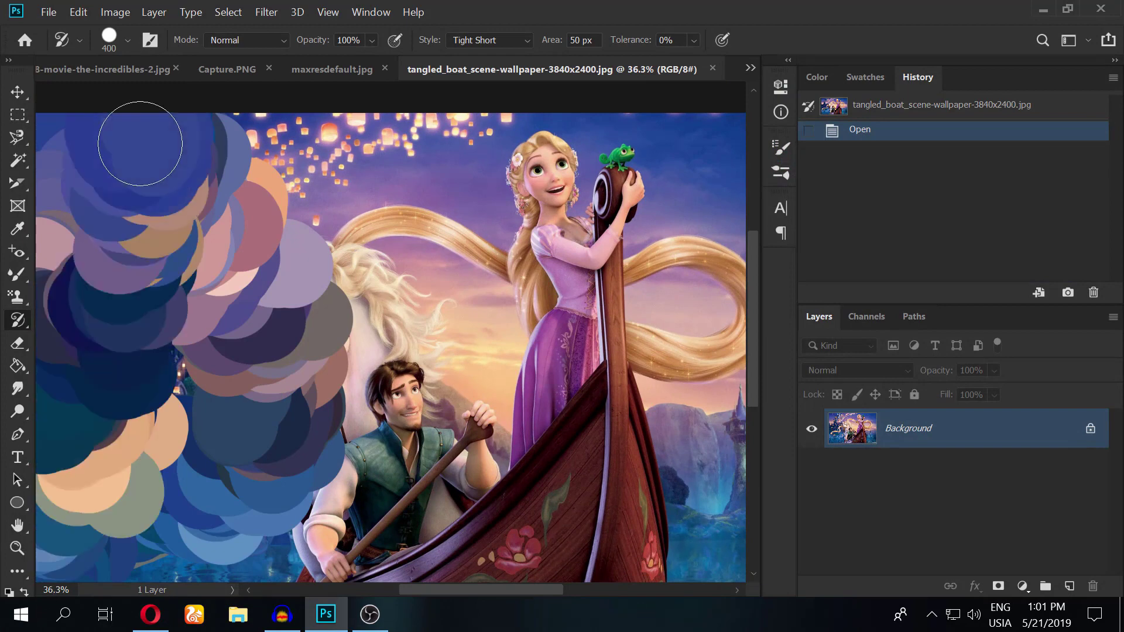
mouse_move(11, 588)
mouse_down()
mouse_move(275, 630)
mouse_move(235, 176)
mouse_move(364, 534)
mouse_move(644, 410)
mouse_move(531, 246)
mouse_move(522, 573)
mouse_move(746, 51)
mouse_move(663, 579)
mouse_move(322, 389)
mouse_up()
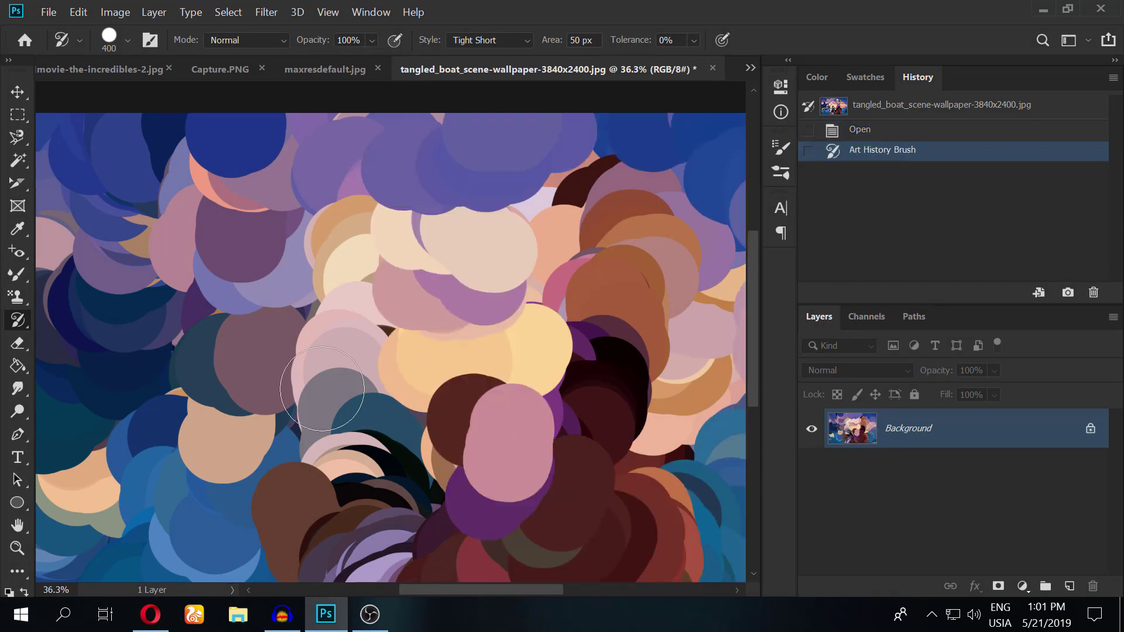
Enlarge the brush and repaint the whole canvas with huge colour blobs.
key(bracketright)
key(bracketright)
key(bracketright)
key(bracketright)
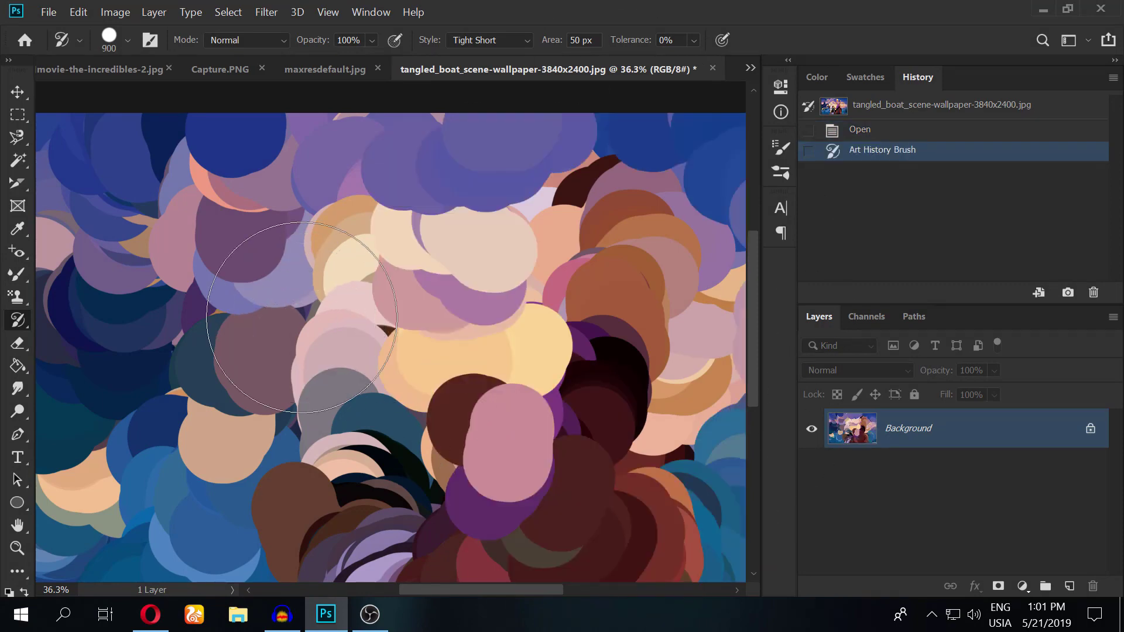
key(bracketright)
key(bracketright)
mouse_move(303, 324)
mouse_down()
mouse_move(637, 316)
mouse_move(75, 238)
mouse_move(377, 552)
mouse_move(577, 101)
mouse_move(144, 273)
mouse_move(407, 296)
mouse_up()
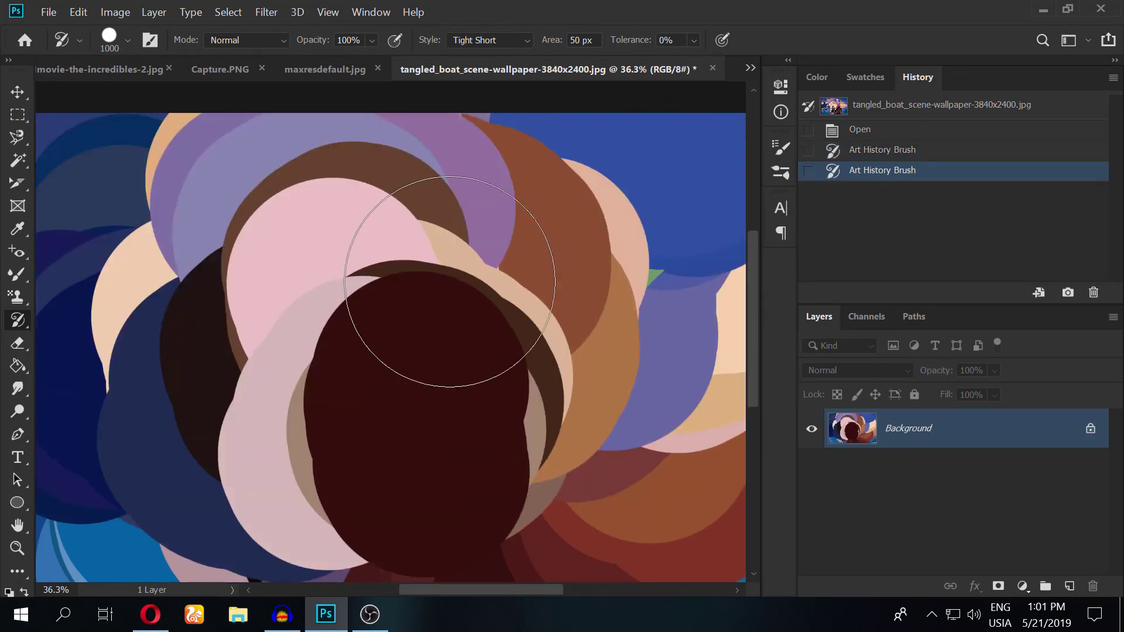
scroll(407, 296, down, 5)
mouse_move(269, 338)
mouse_down()
mouse_move(322, 138)
mouse_move(384, 233)
mouse_move(234, 363)
mouse_move(460, 191)
mouse_up()
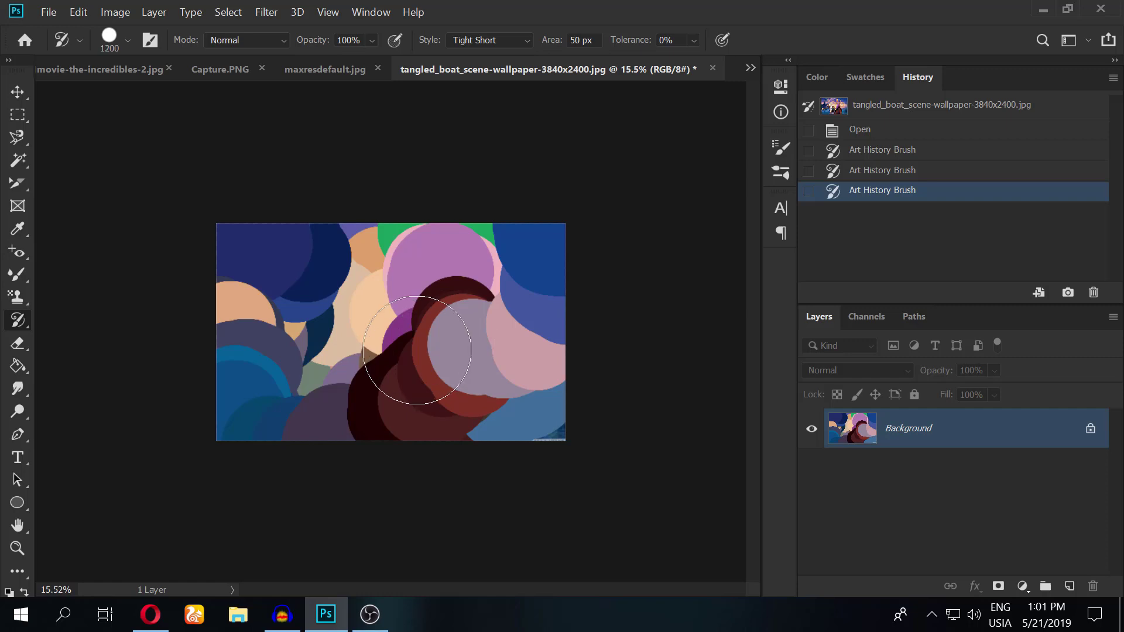
Sprinkle smaller painterly dabs across the whole image, keeping the Art History Brush active.
mouse_move(416, 344)
mouse_down()
mouse_move(135, 348)
mouse_move(413, 11)
mouse_up()
scroll(391, 332, down, 2)
scroll(392, 332, up, 4)
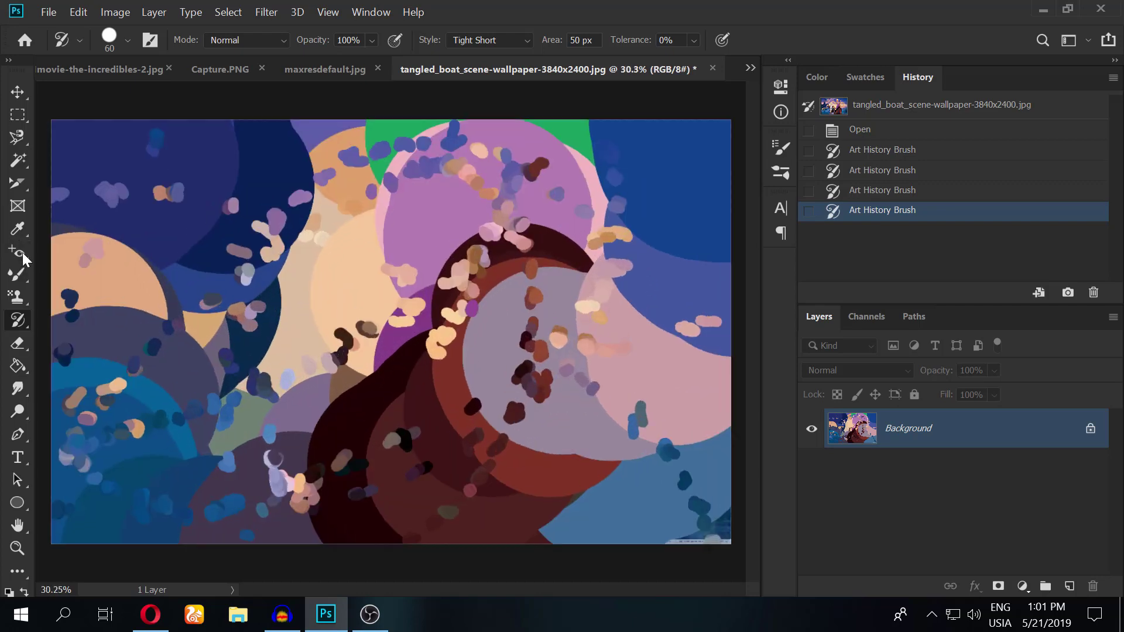
right_click(18, 320)
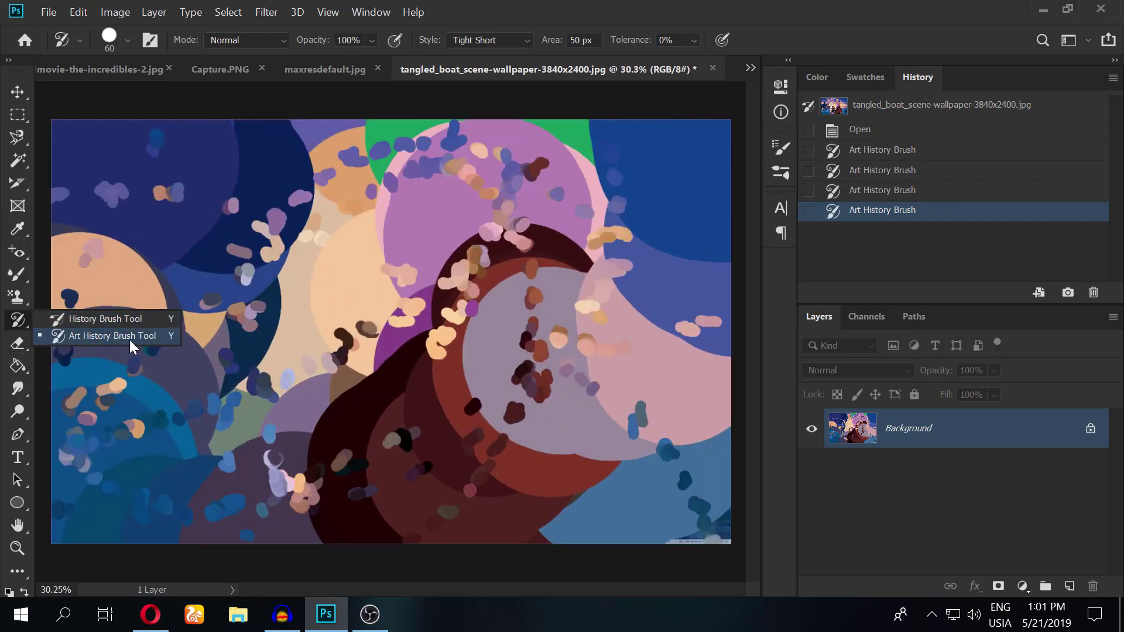
click(129, 338)
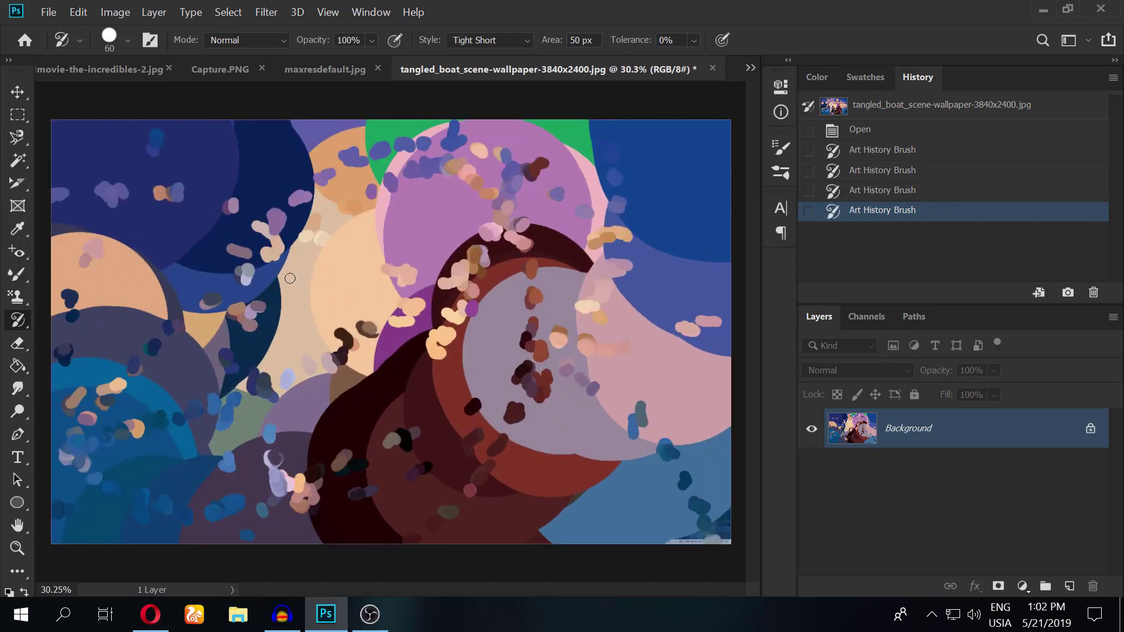
Erase the painted canvas with a 1200 px Hard Round Eraser.
click(19, 346)
right_click(20, 346)
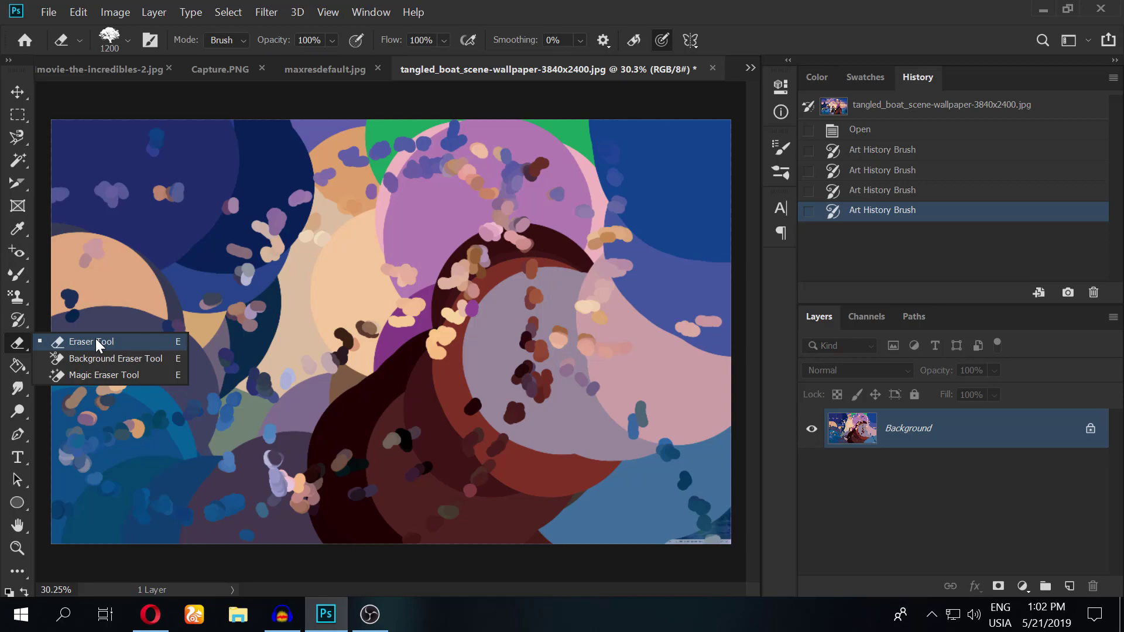
click(96, 342)
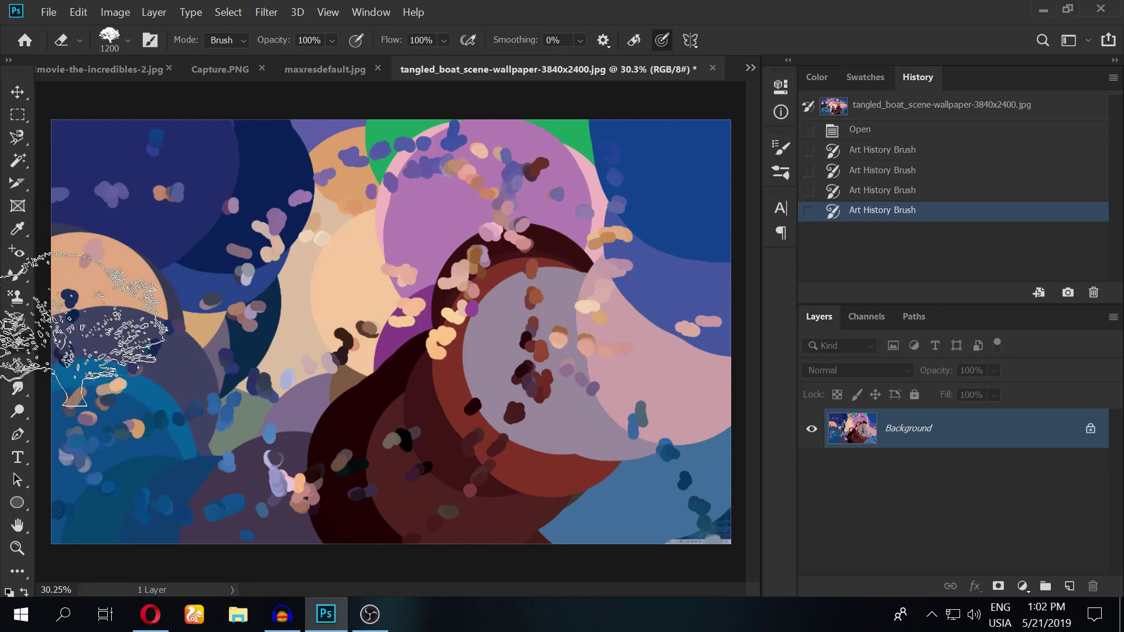
right_click(235, 351)
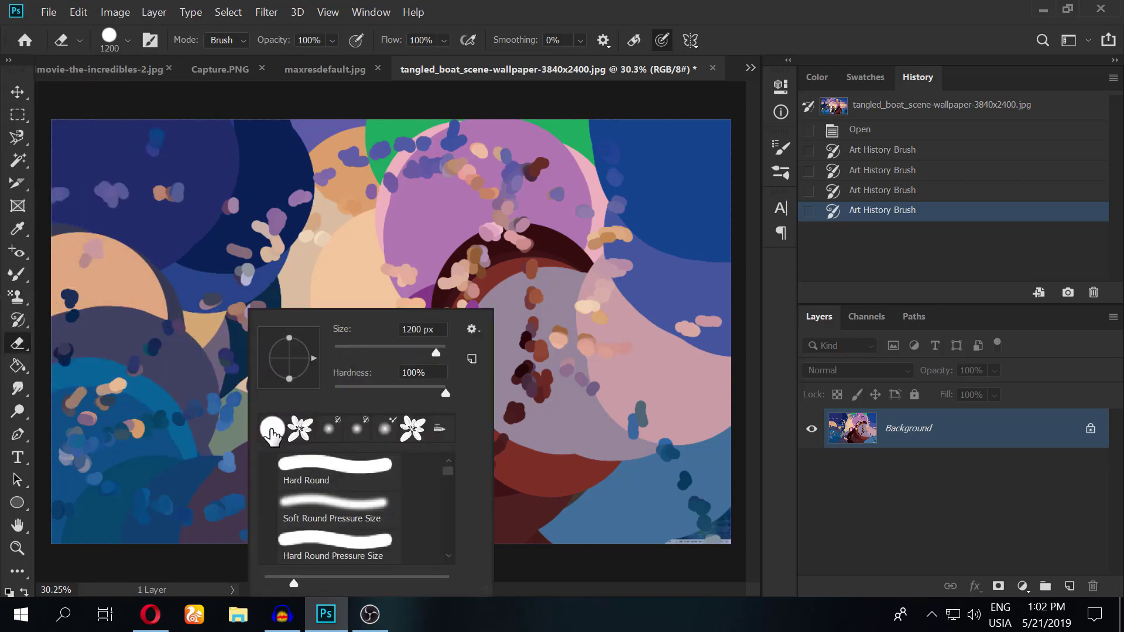
mouse_move(369, 193)
mouse_down()
mouse_move(164, 358)
mouse_move(539, 205)
mouse_move(275, 545)
mouse_move(618, 421)
mouse_move(250, 187)
mouse_move(70, 140)
mouse_up()
drag(503, 205, 878, 629)
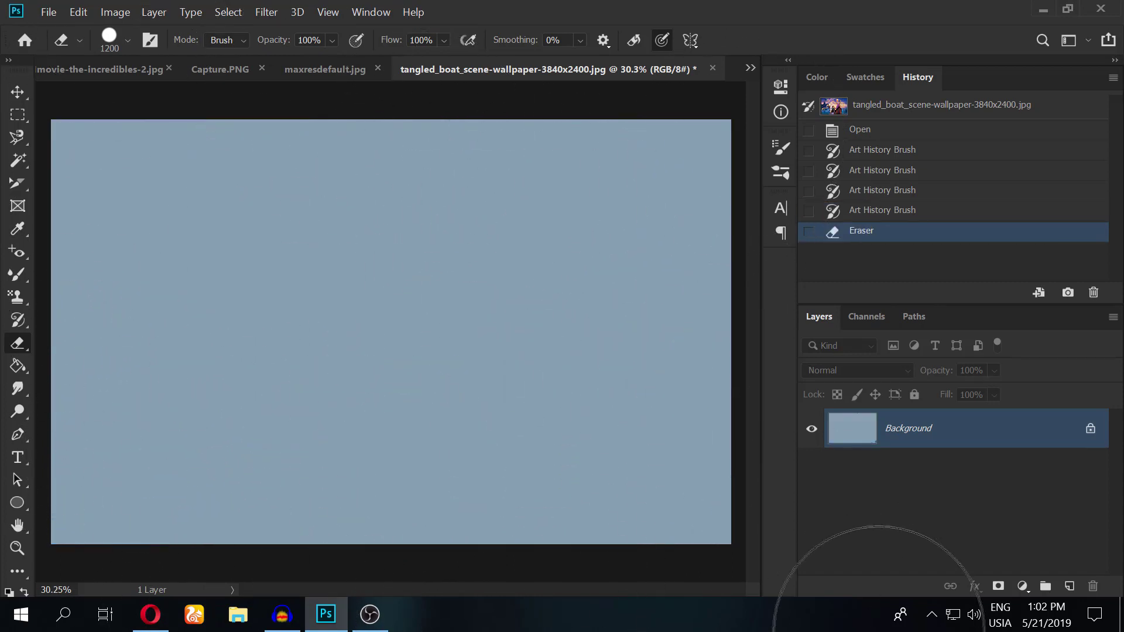
click(714, 562)
Unlock Background into Layer 0 and erase everything to transparency.
click(1090, 430)
mouse_move(389, 334)
mouse_down()
mouse_move(377, 451)
mouse_move(125, 421)
mouse_move(208, 172)
mouse_move(590, 414)
mouse_move(319, 474)
mouse_move(714, 626)
mouse_move(773, 6)
mouse_up()
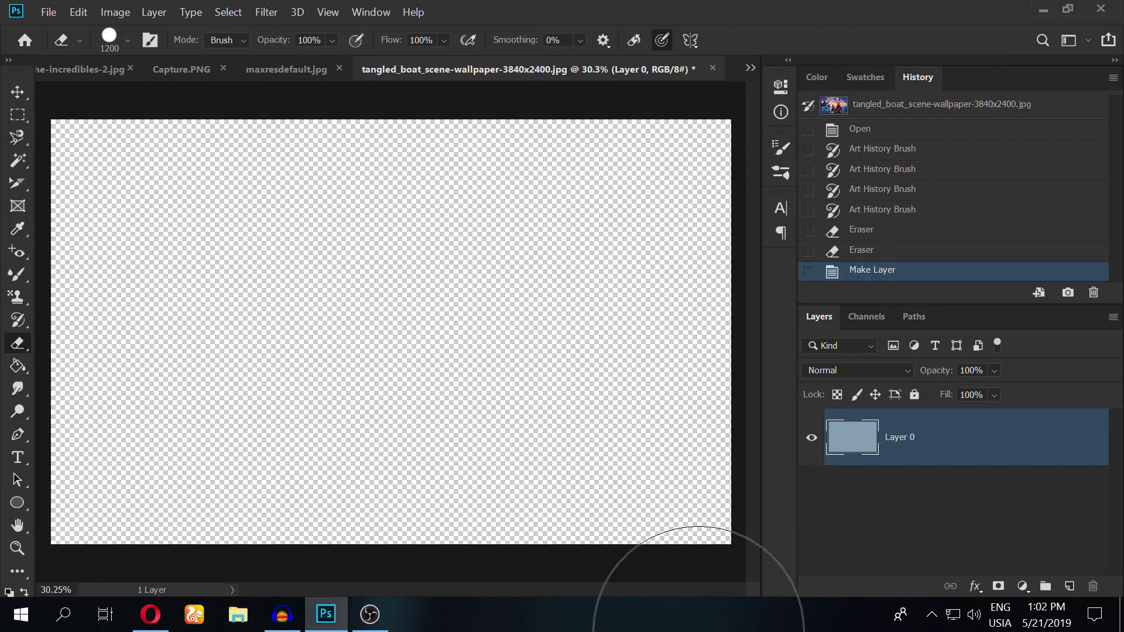
drag(55, 85, 1049, 11)
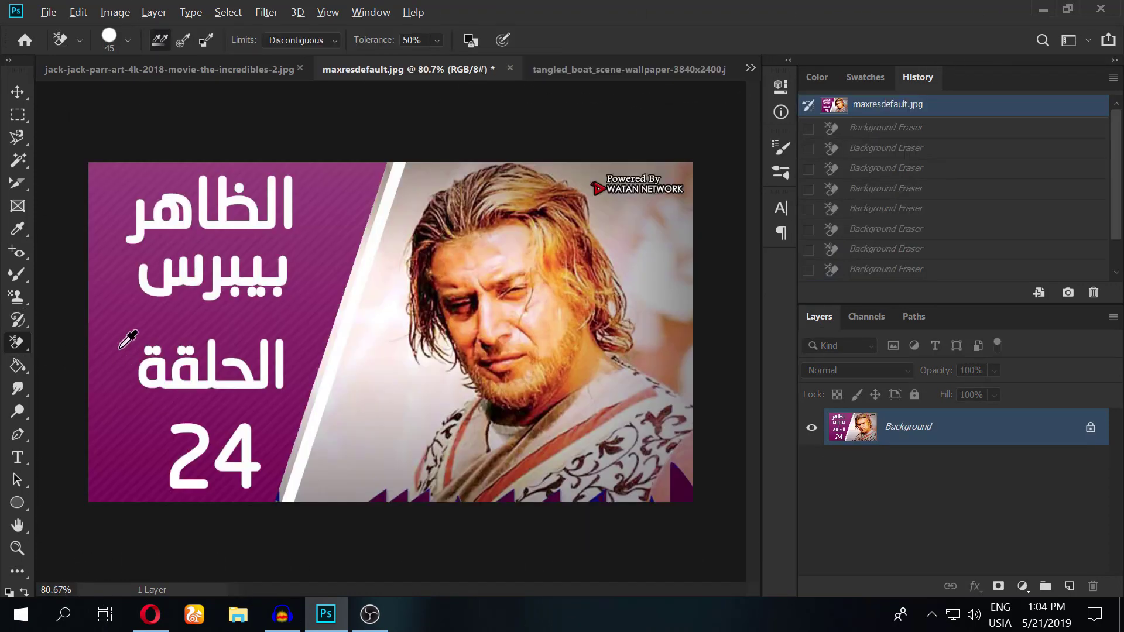
mouse_move(108, 339)
mouse_down()
mouse_move(212, 302)
mouse_move(141, 410)
mouse_up()
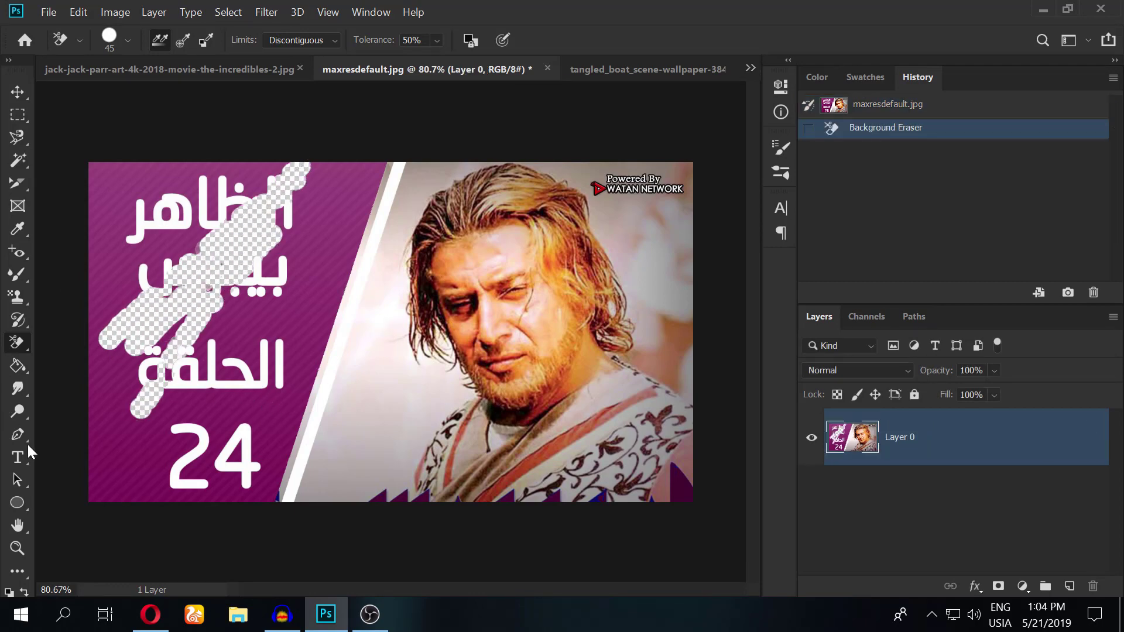
right_click(23, 337)
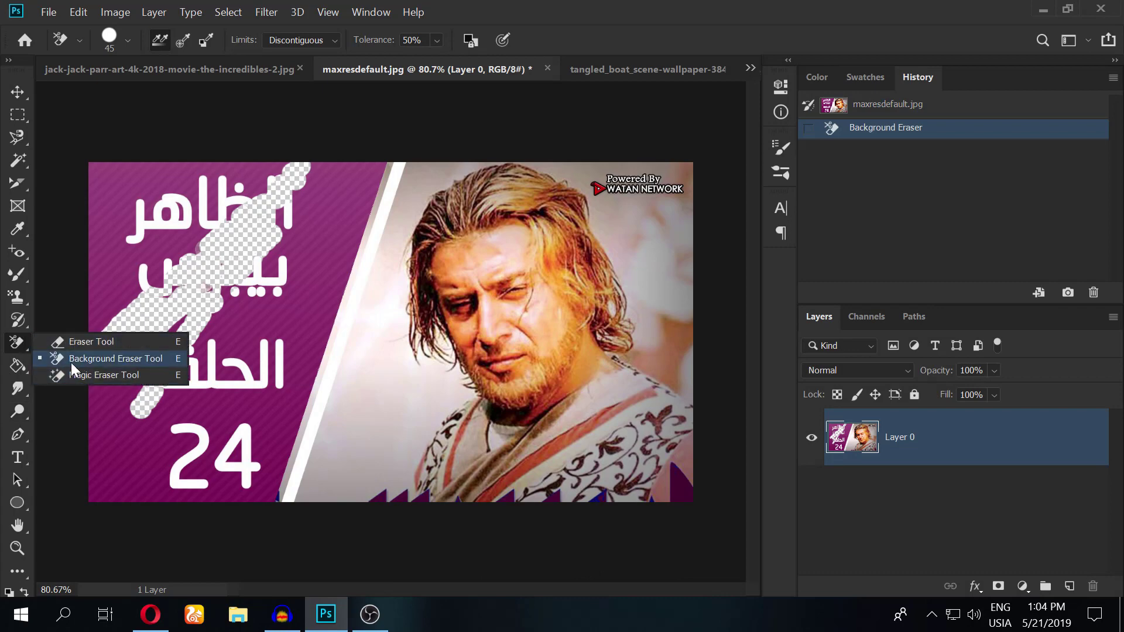
click(129, 360)
drag(146, 319, 126, 330)
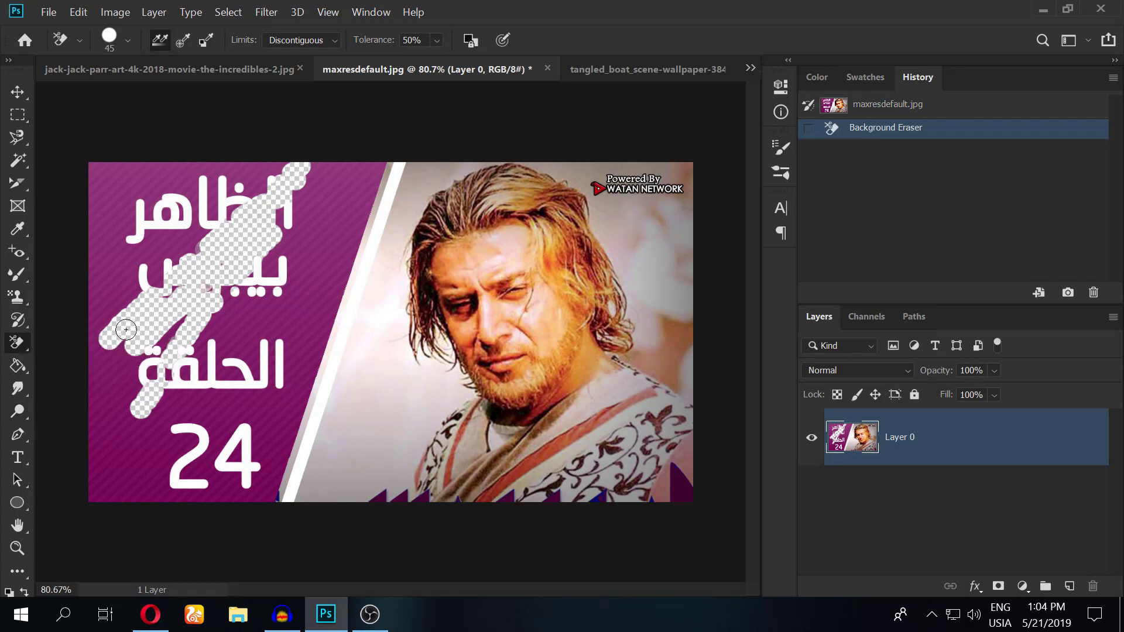
right_click(17, 343)
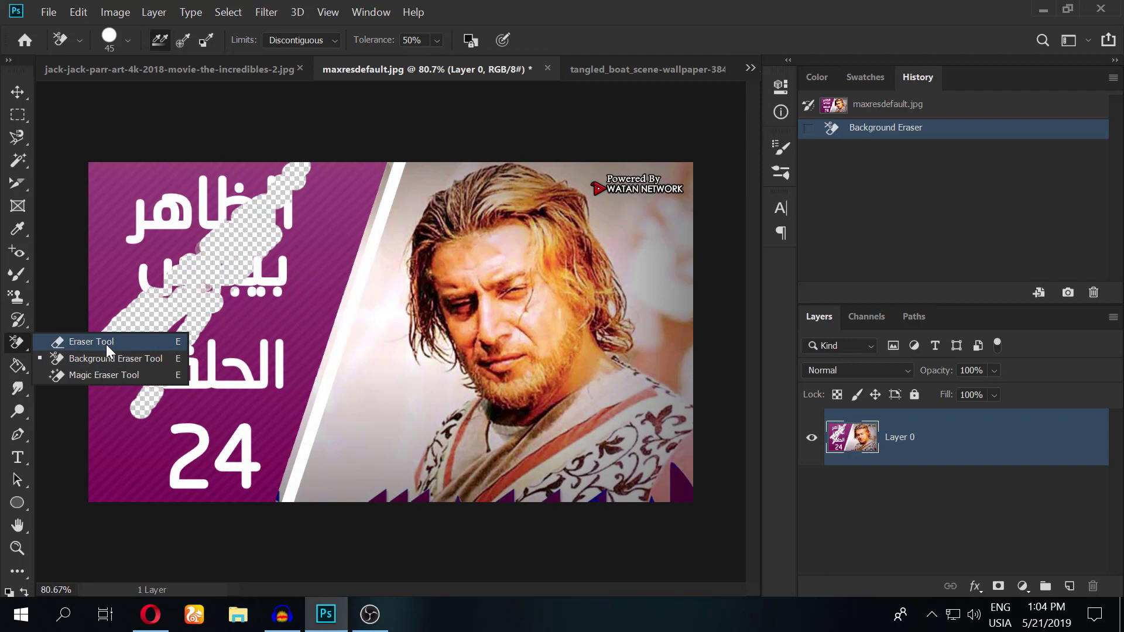
click(99, 375)
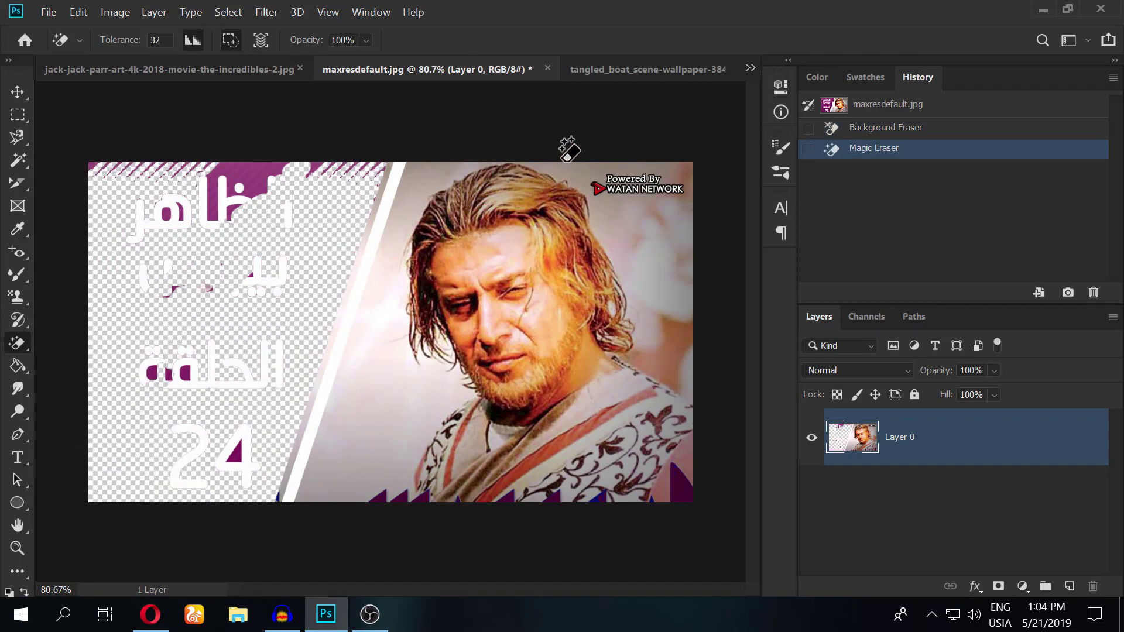
Revert the image, then magic-erase the purple panel to transparency.
click(880, 106)
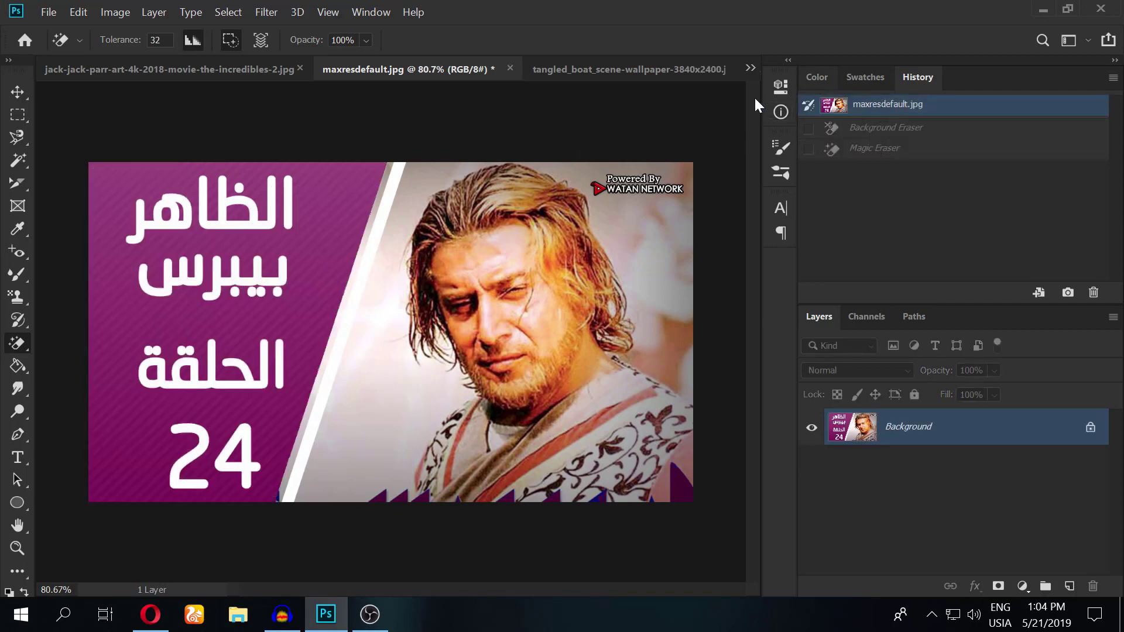
right_click(13, 347)
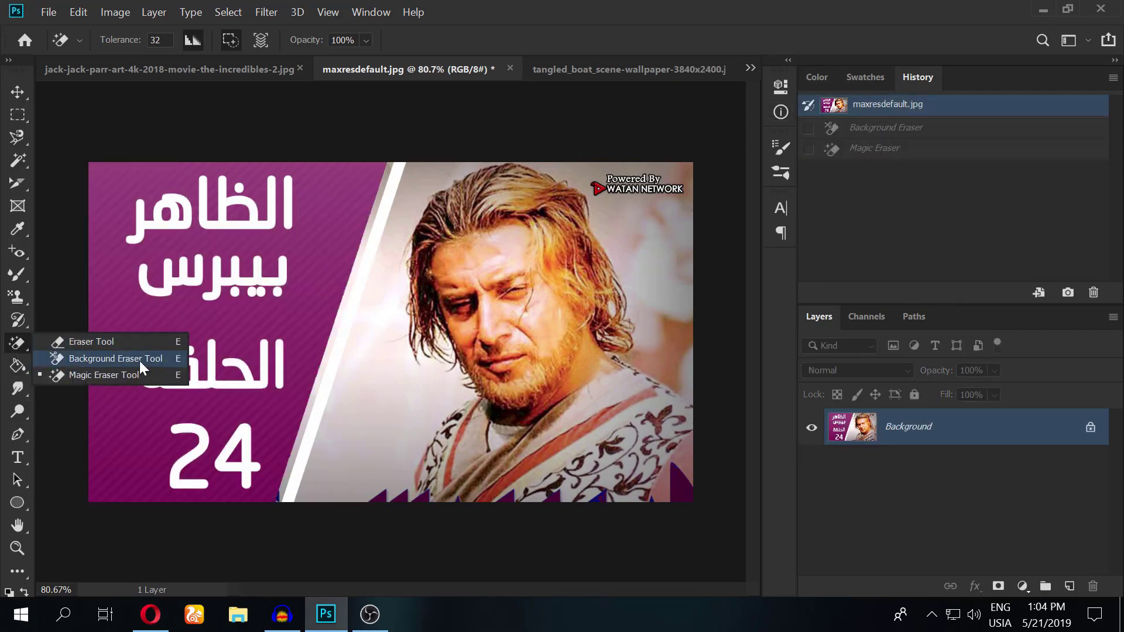
click(102, 375)
scroll(255, 146, up, 3)
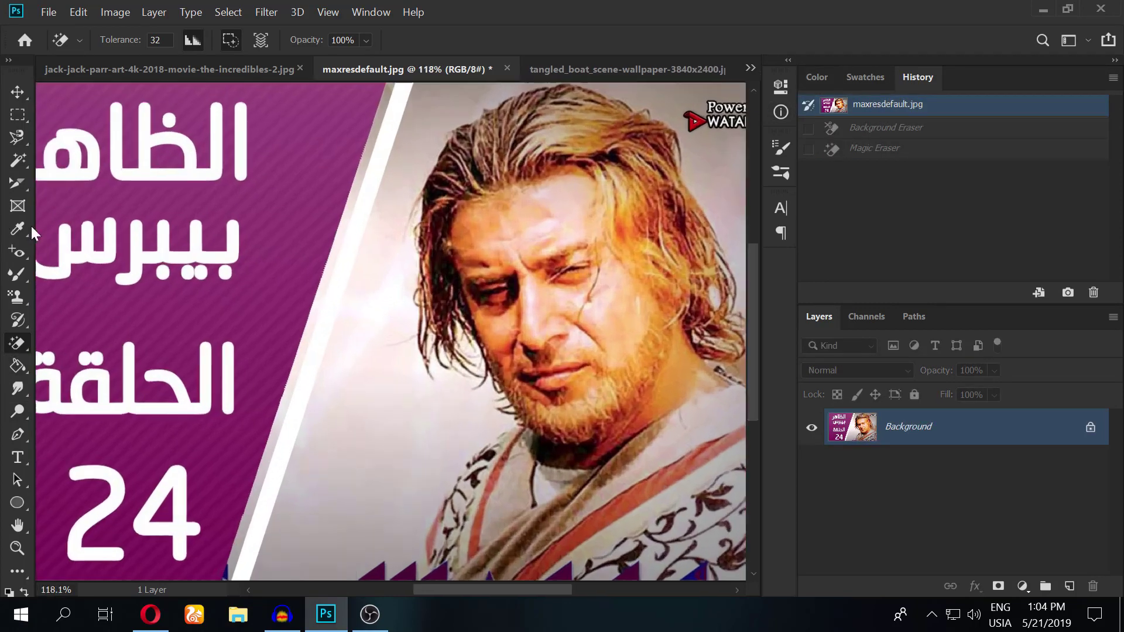
scroll(3, 235, down, 5)
scroll(24, 183, up, 3)
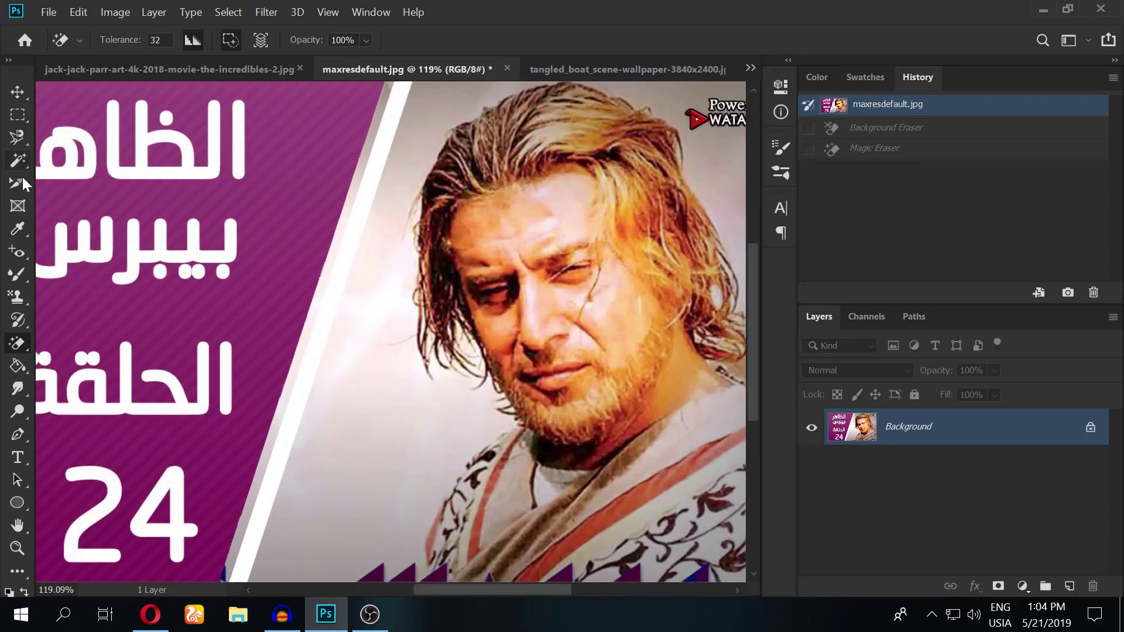
scroll(176, 261, down, 2)
scroll(176, 298, down, 2)
click(164, 319)
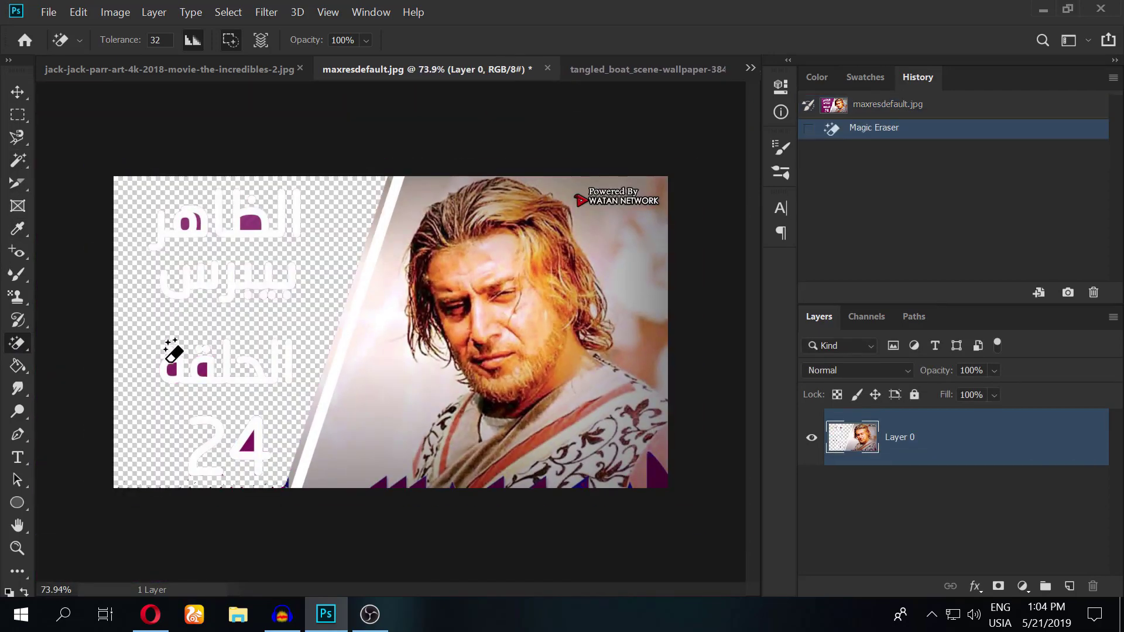
Magic-erase the circles and yellow glow behind Mr. Incredible, then bring up File > Open.
scroll(67, 226, down, 1)
scroll(68, 226, up, 1)
scroll(76, 297, up, 3)
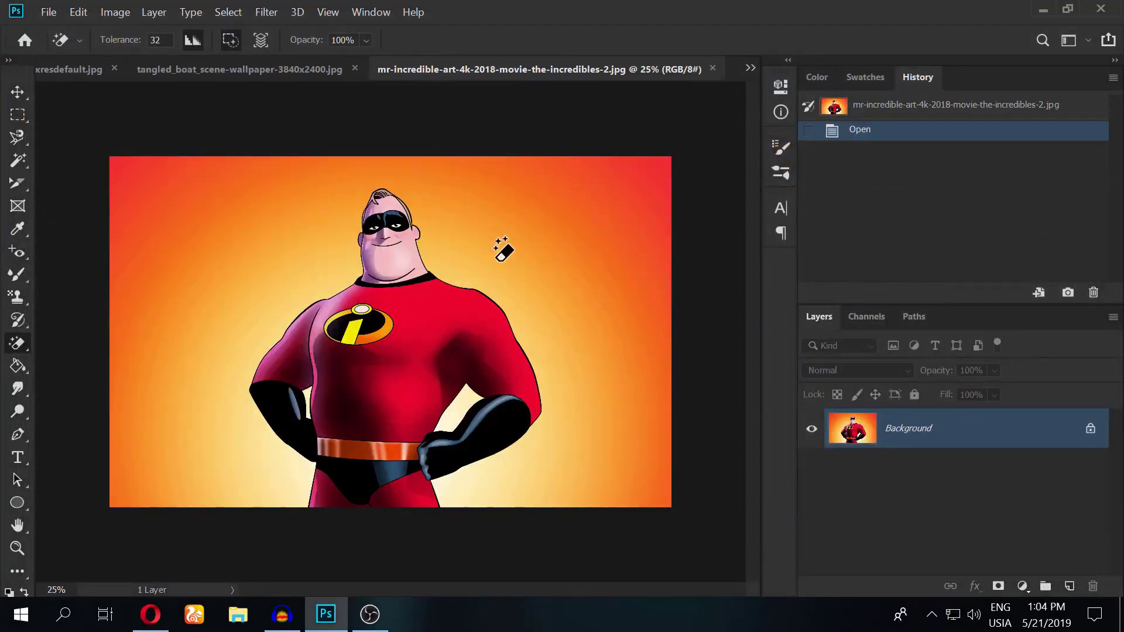
click(498, 247)
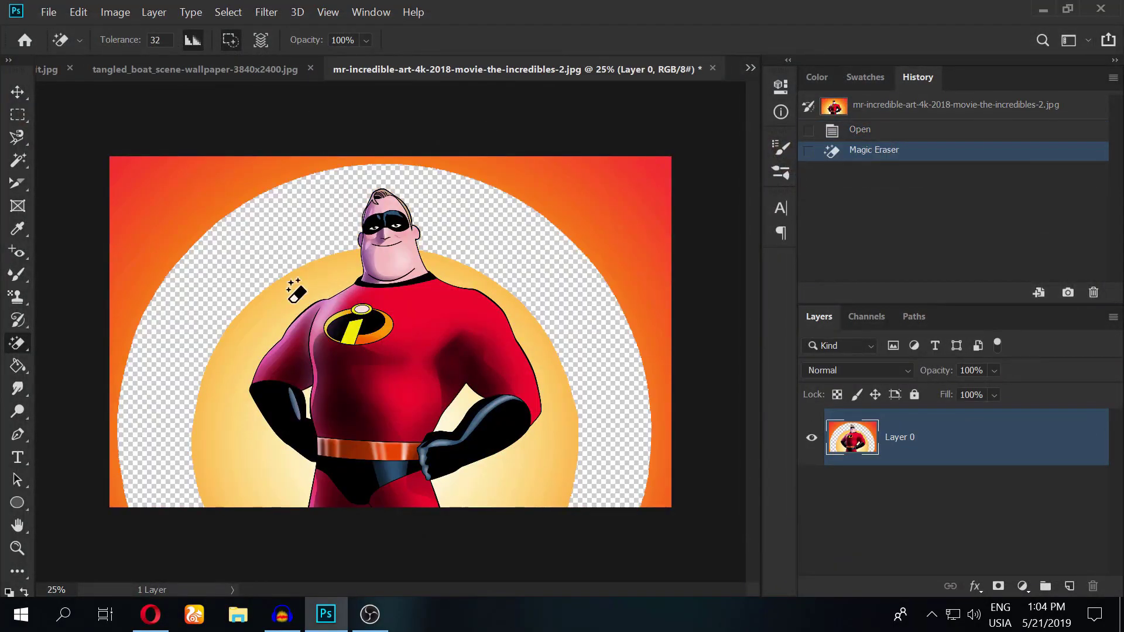
click(231, 381)
click(540, 468)
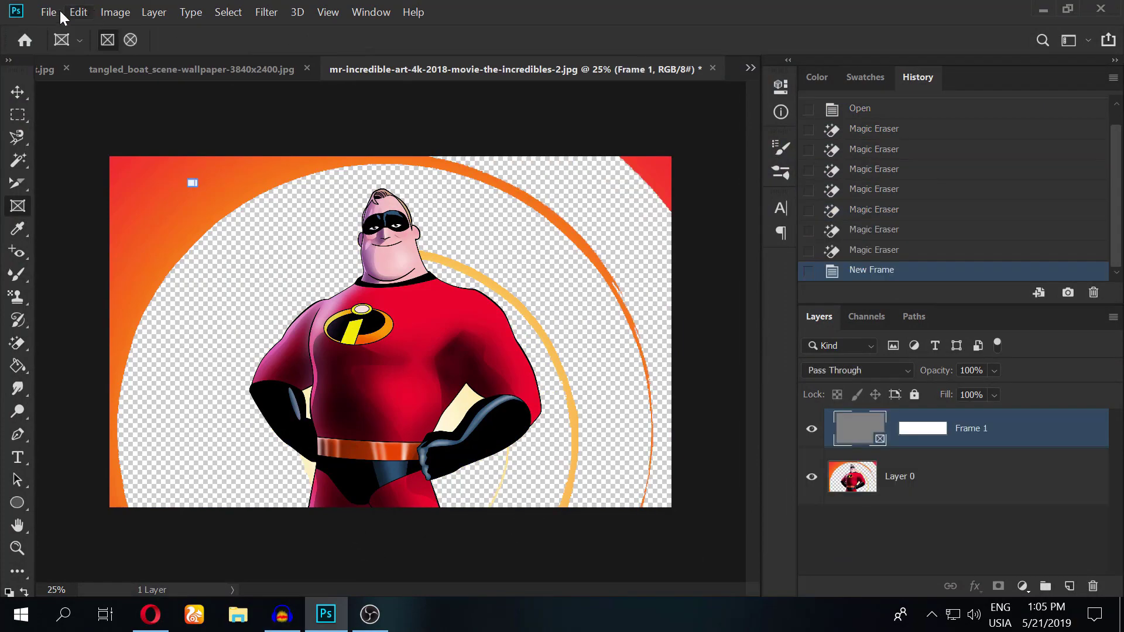
click(59, 12)
click(78, 42)
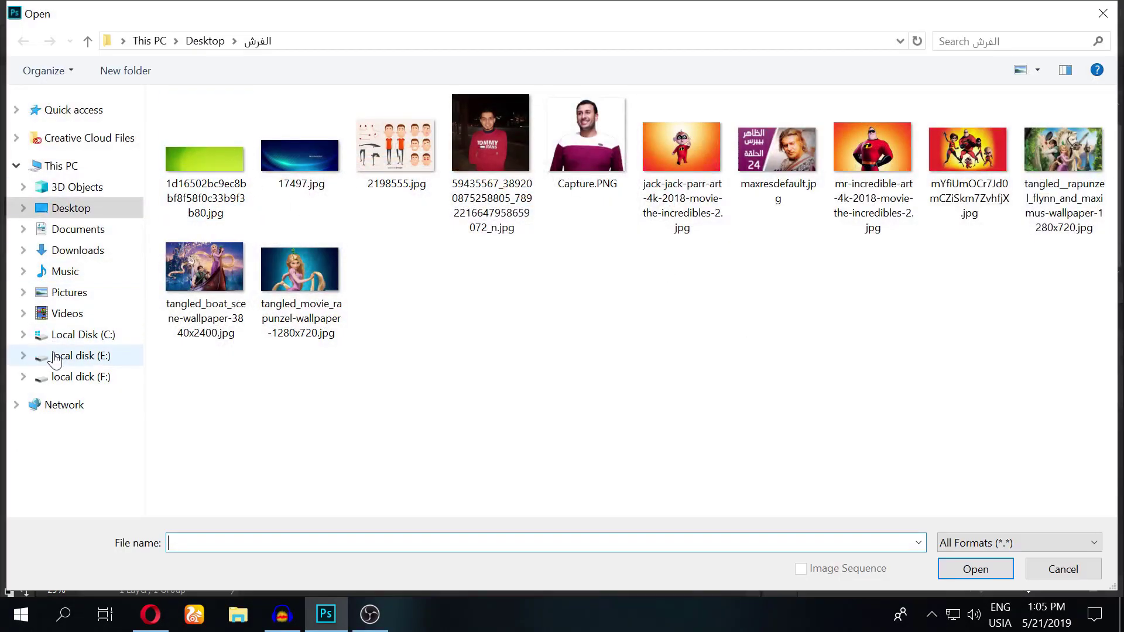
Browse the local disk E: and network locations to open the lion image.
click(70, 334)
click(71, 357)
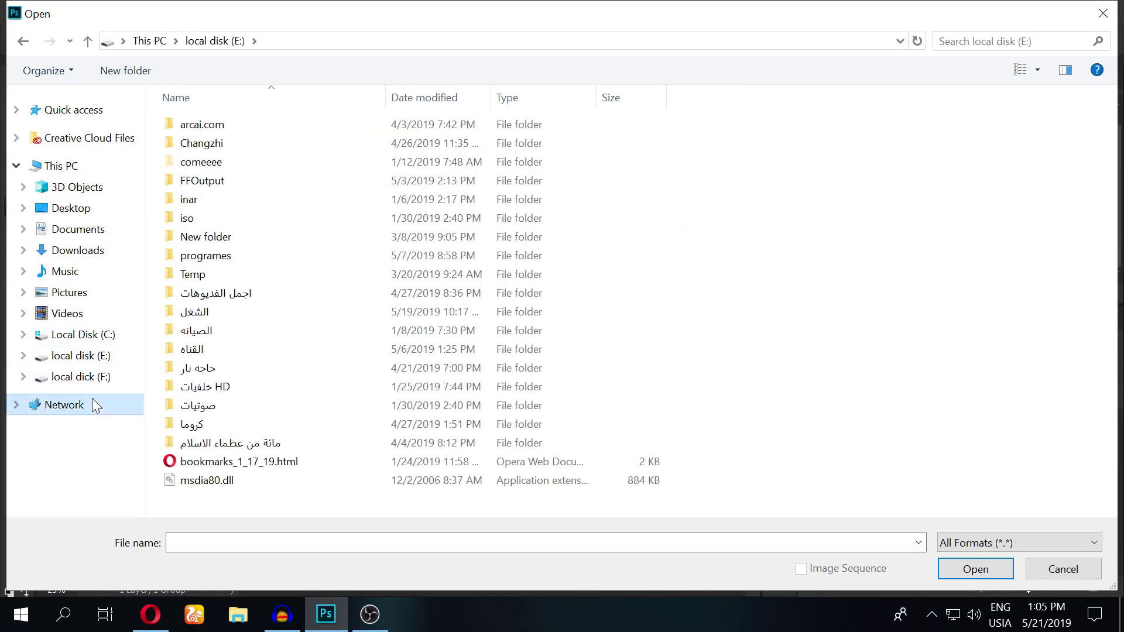
click(93, 402)
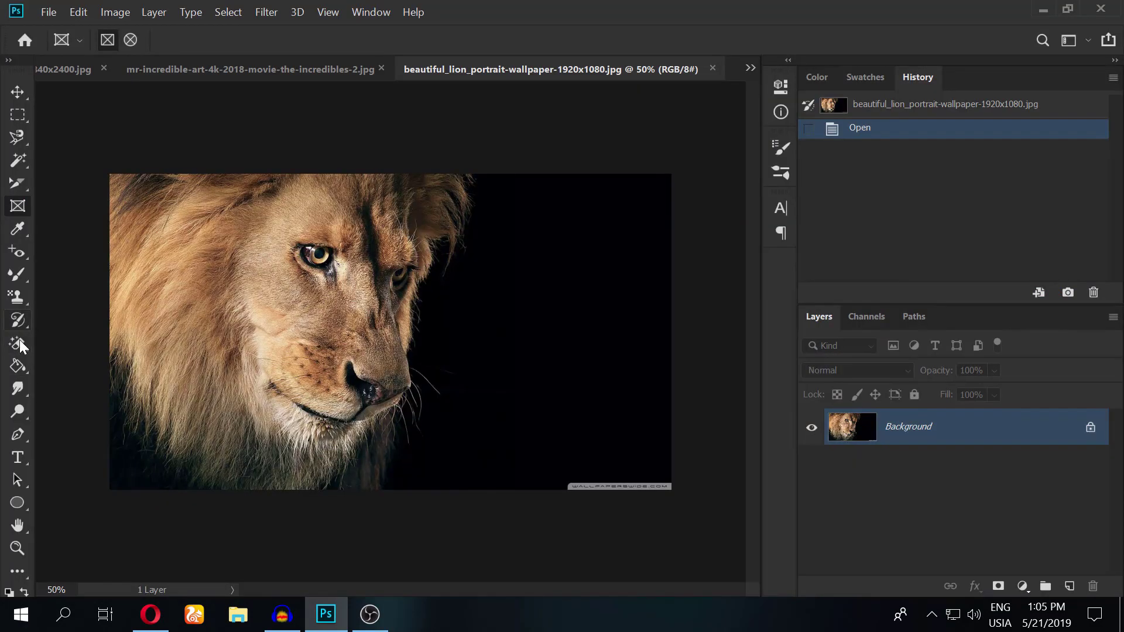
Erase the lion's black background to transparency with the Magic Eraser.
right_click(19, 340)
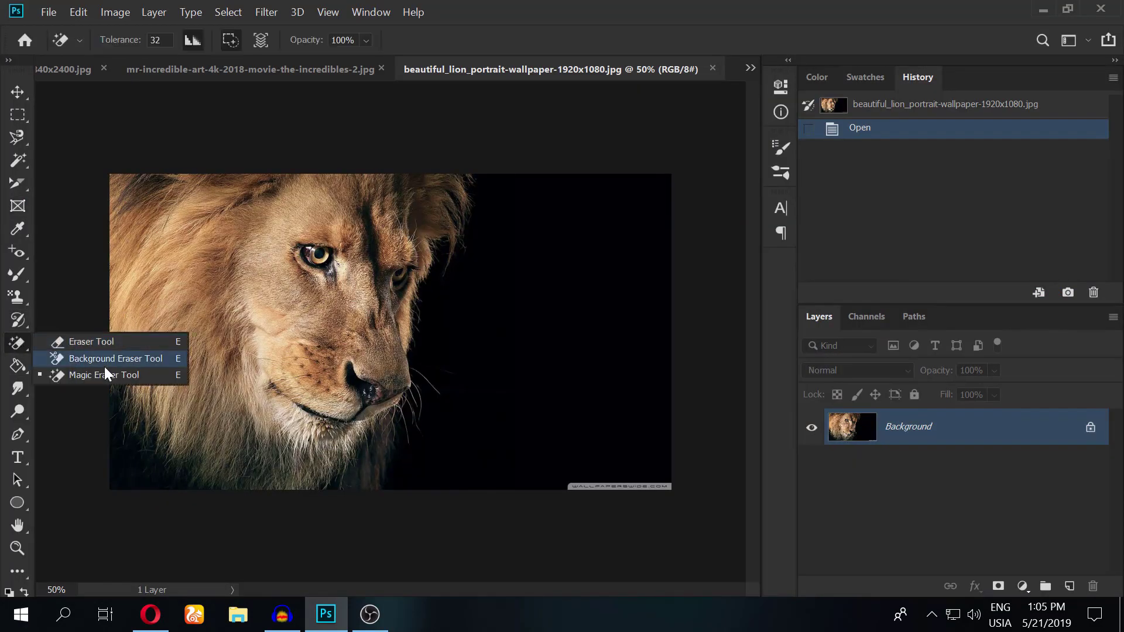
click(92, 378)
click(592, 301)
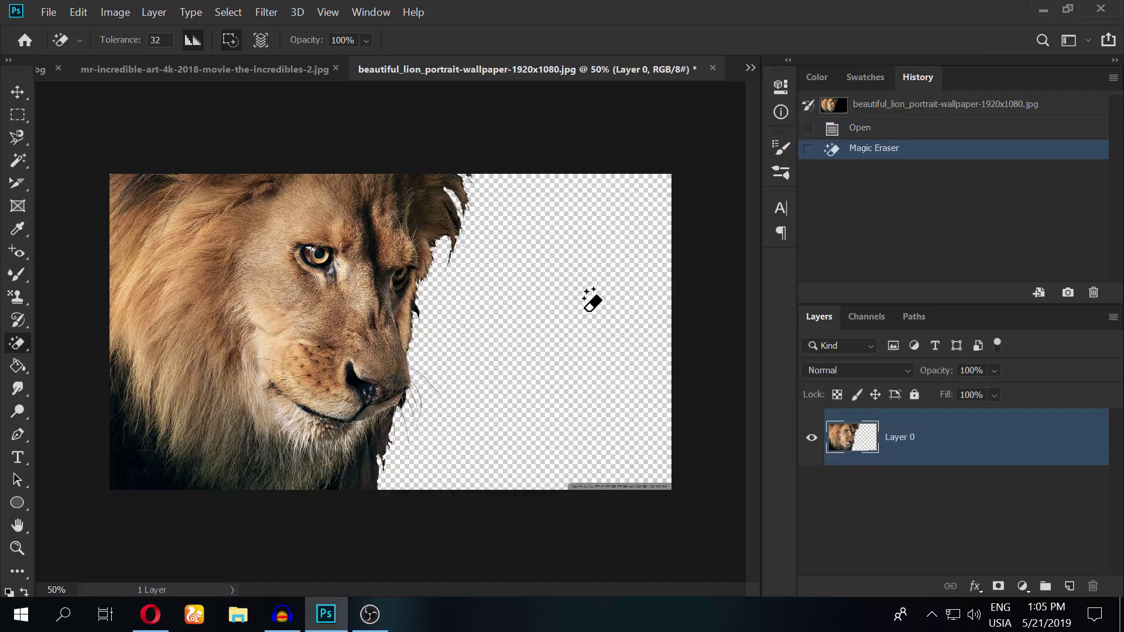
scroll(615, 409, down, 3)
scroll(557, 419, up, 4)
scroll(533, 371, up, 2)
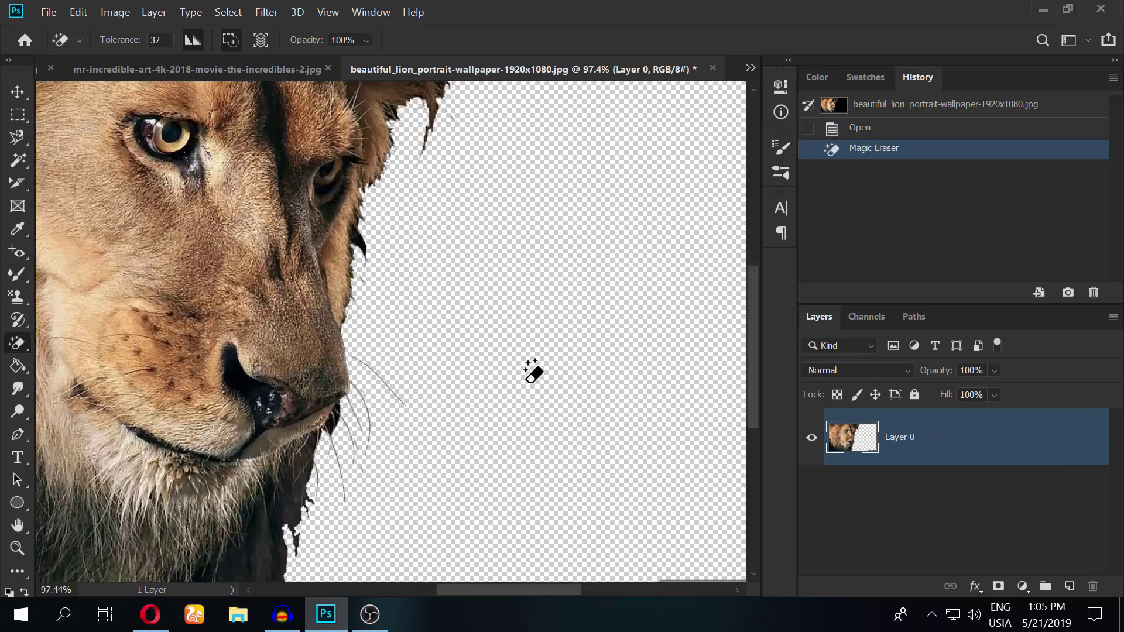
scroll(536, 354, up, 3)
scroll(710, 376, down, 3)
scroll(589, 343, down, 3)
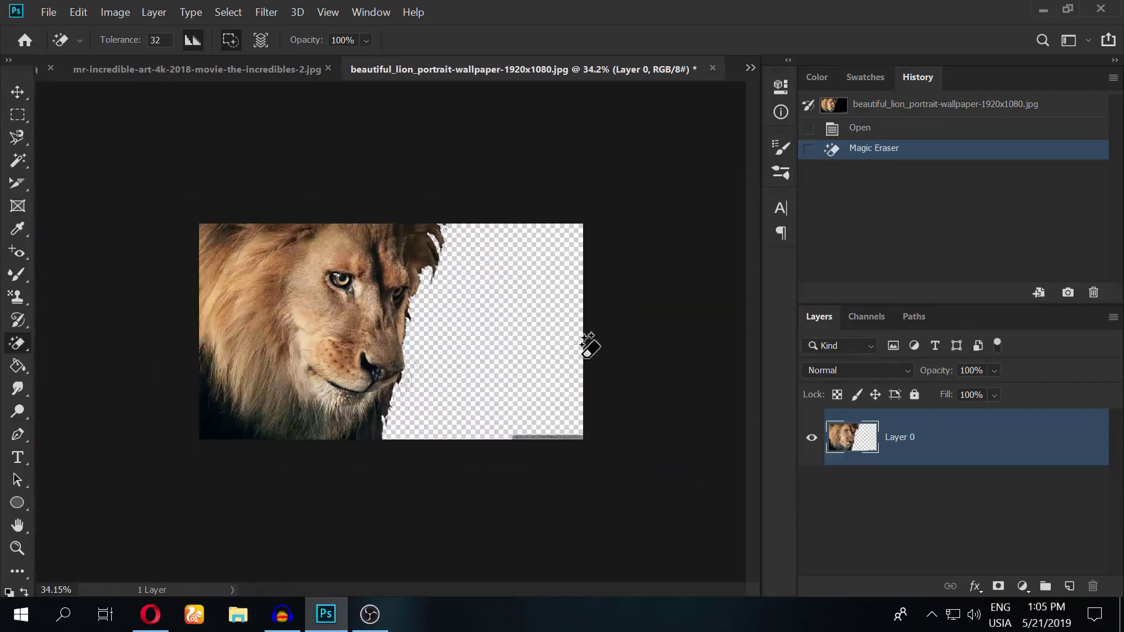
scroll(547, 449, down, 1)
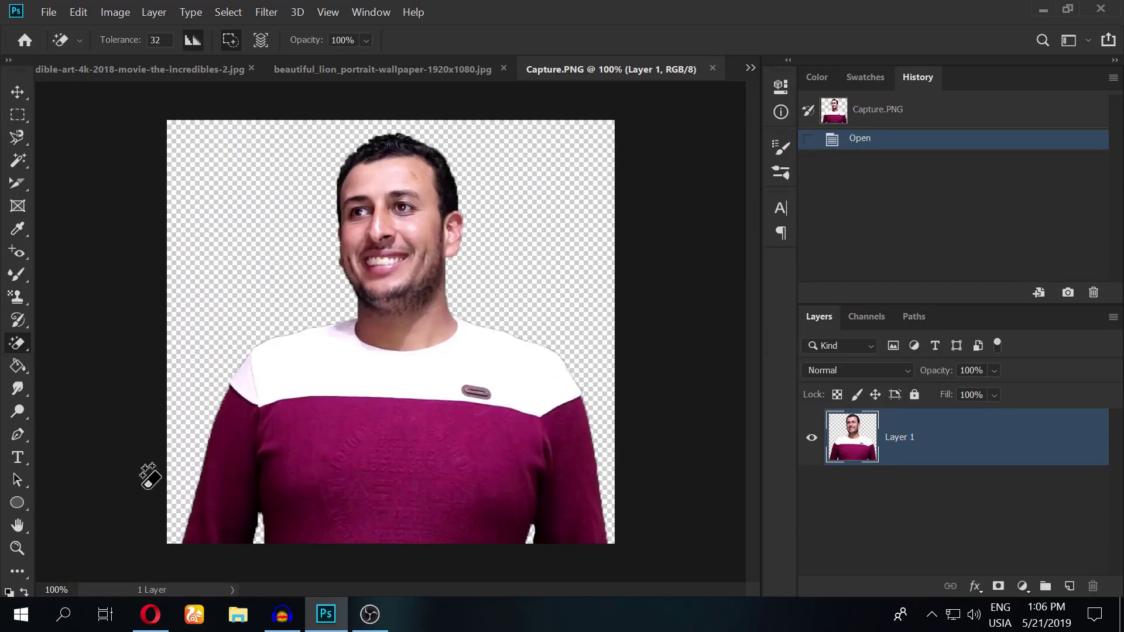
click(24, 390)
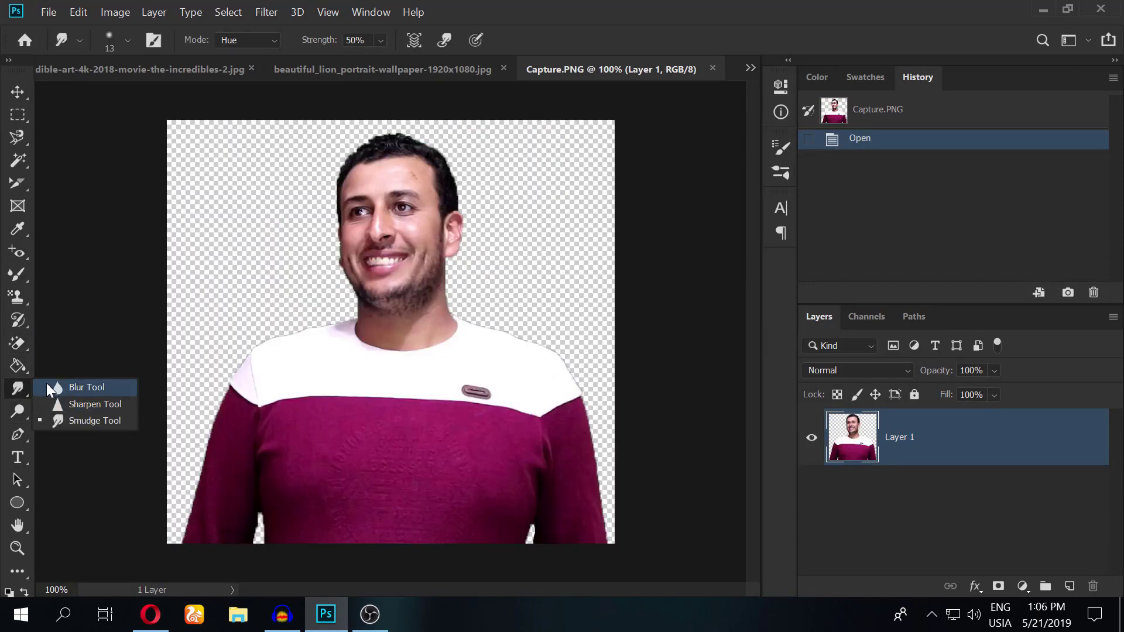
click(47, 383)
scroll(396, 369, up, 1)
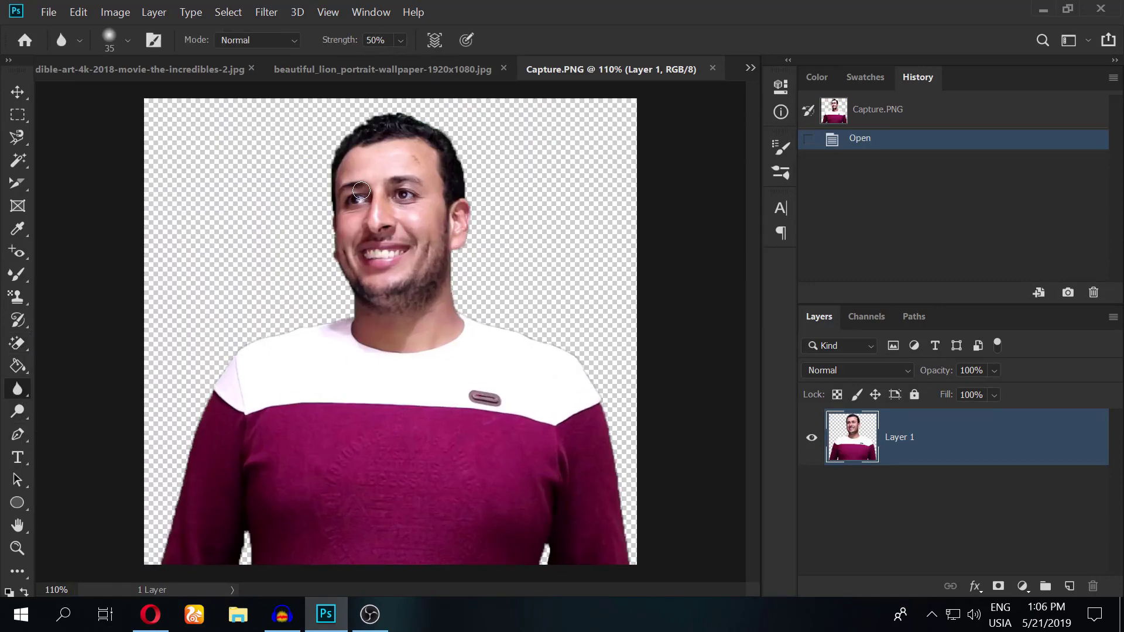
scroll(435, 89, up, 4)
scroll(432, 88, up, 4)
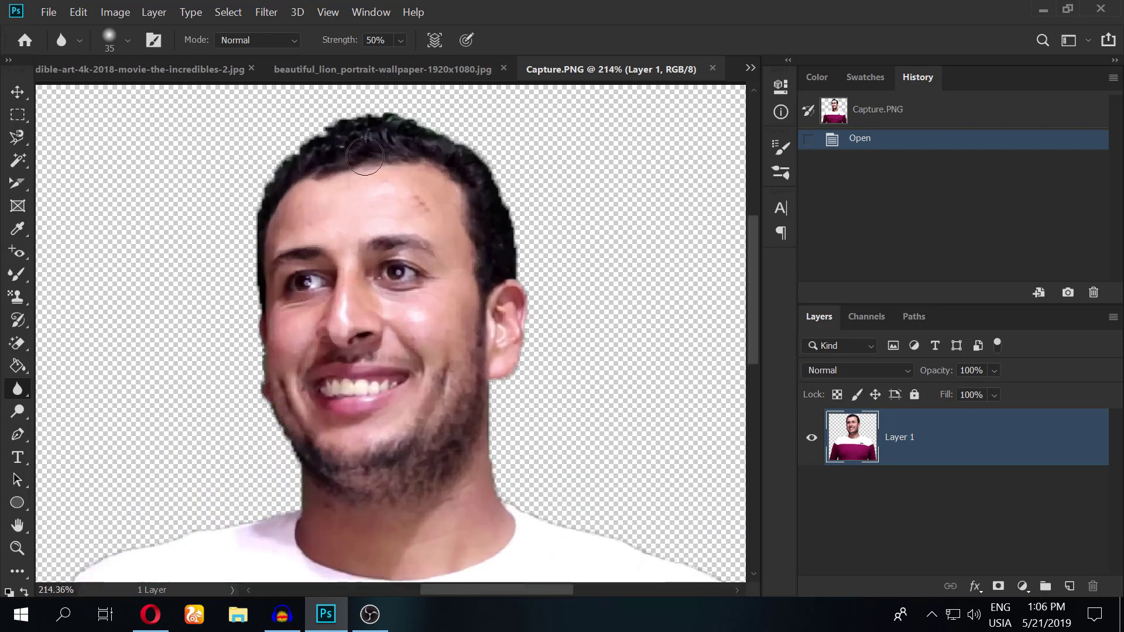
scroll(404, 117, up, 4)
scroll(371, 138, up, 4)
scroll(424, 222, up, 1)
scroll(609, 328, down, 1)
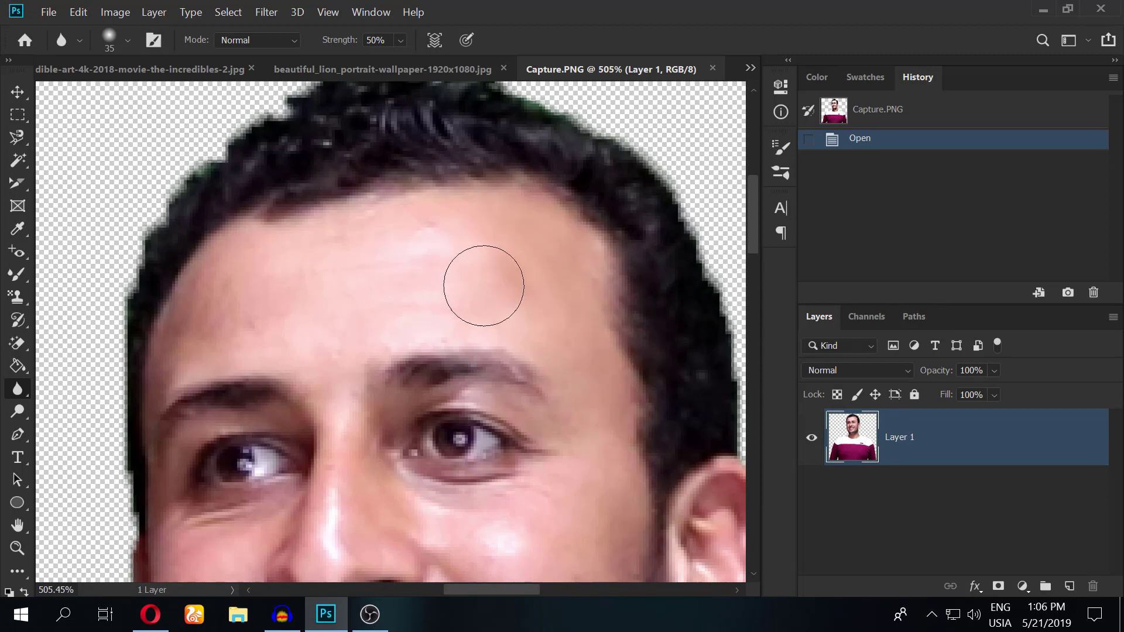
drag(407, 246, 551, 263)
click(905, 116)
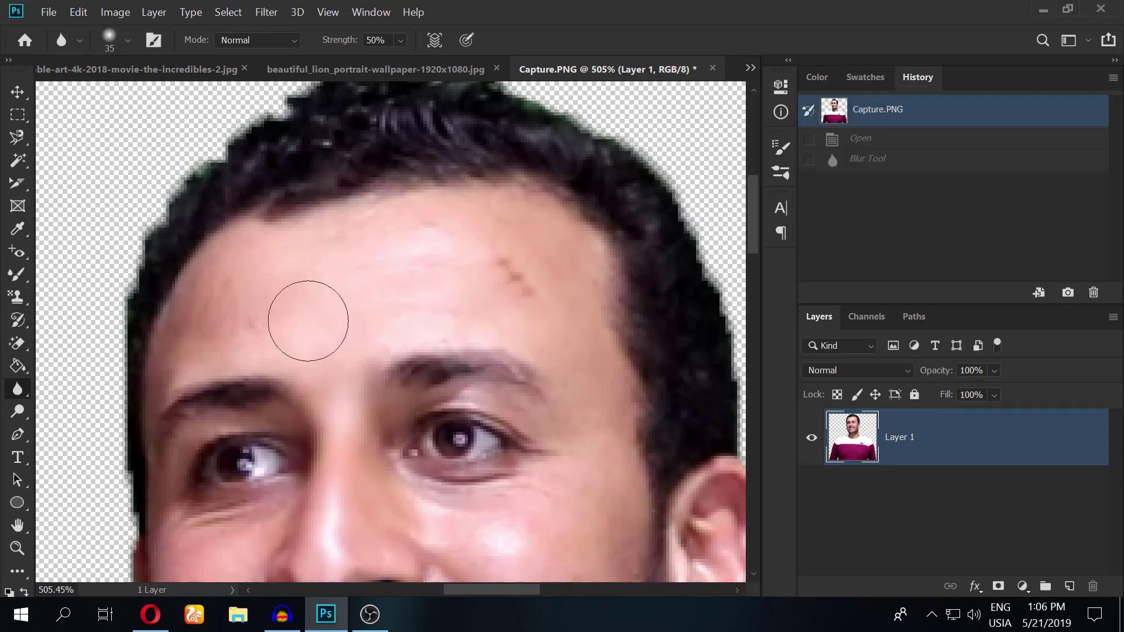
scroll(385, 112, up, 3)
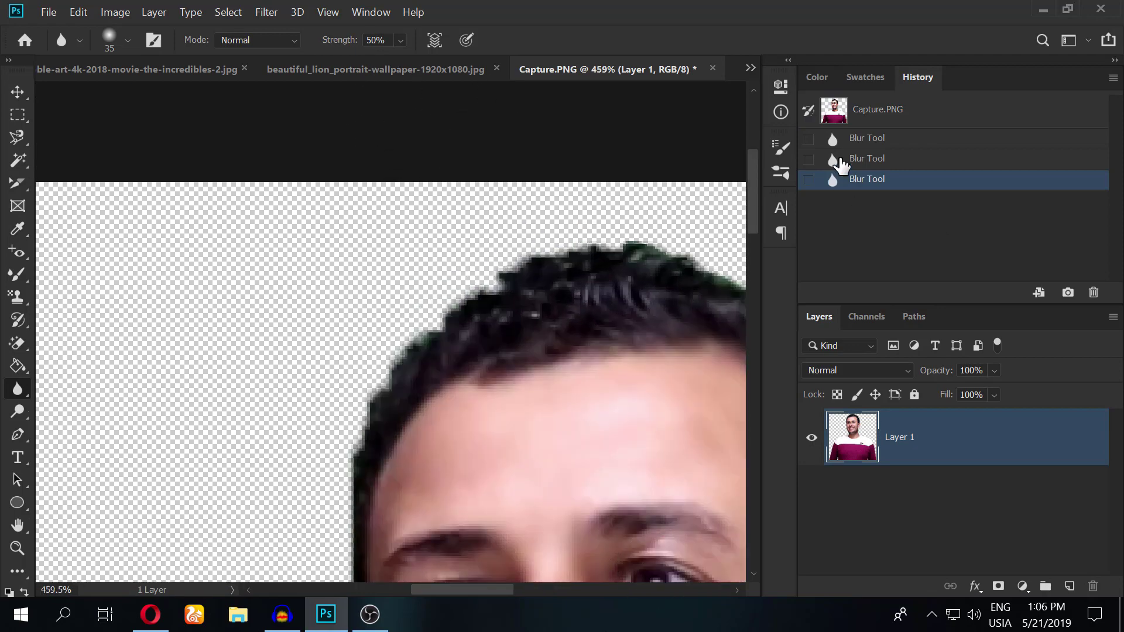
click(850, 114)
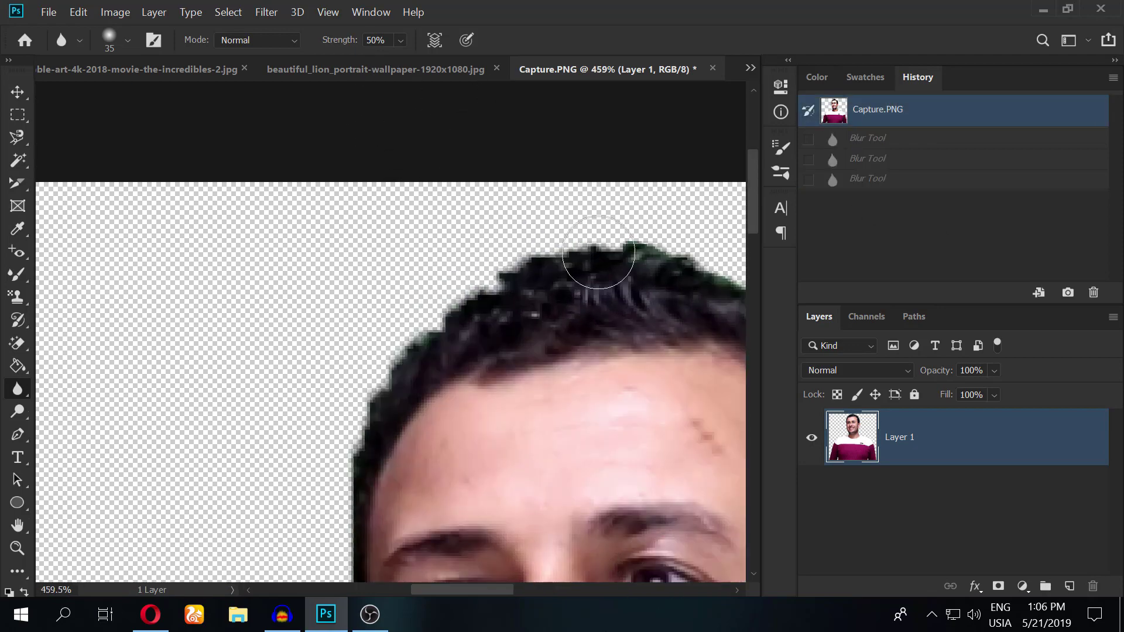
right_click(21, 389)
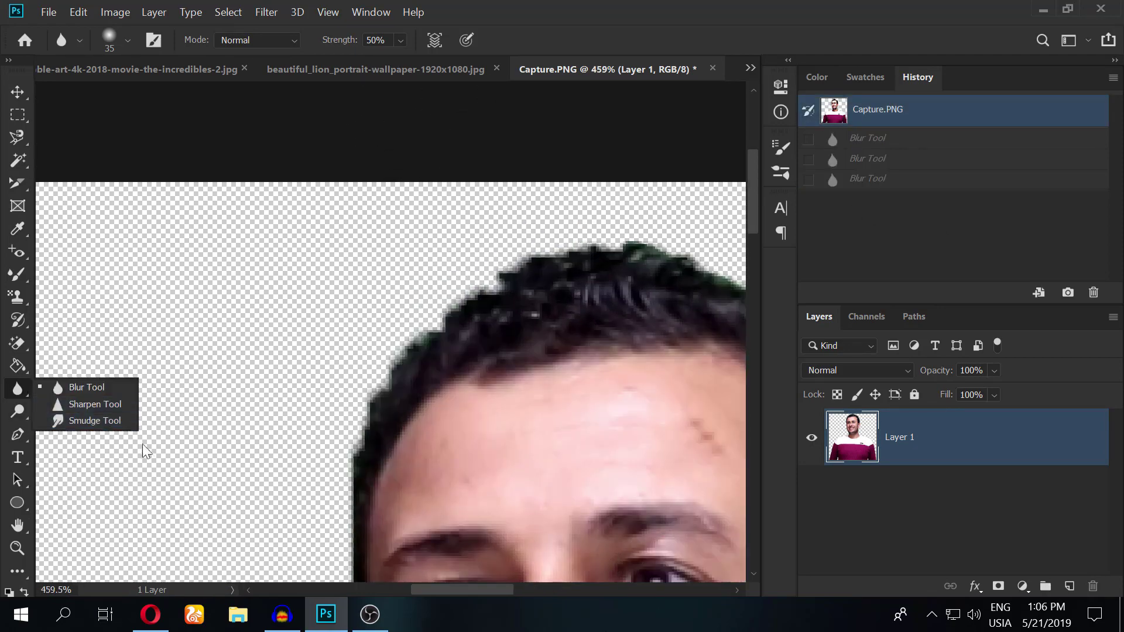
Brush the Sharpen Tool repeatedly over the forehead mark until it becomes a harsh speckled spot.
click(97, 404)
scroll(410, 381, up, 2)
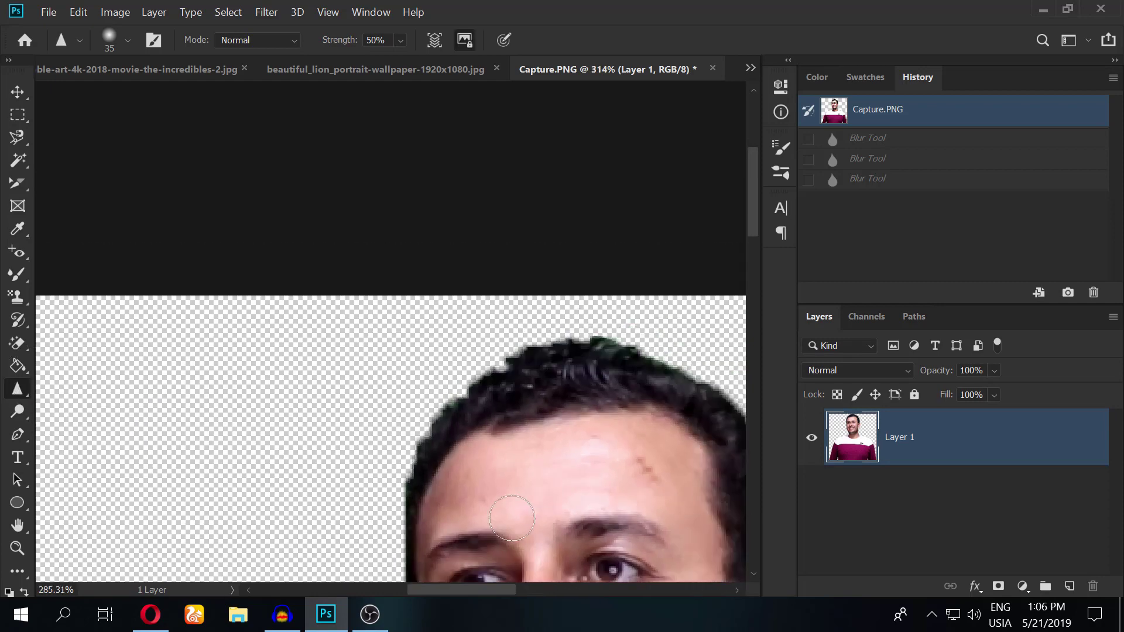
scroll(718, 467, down, 3)
scroll(718, 466, up, 3)
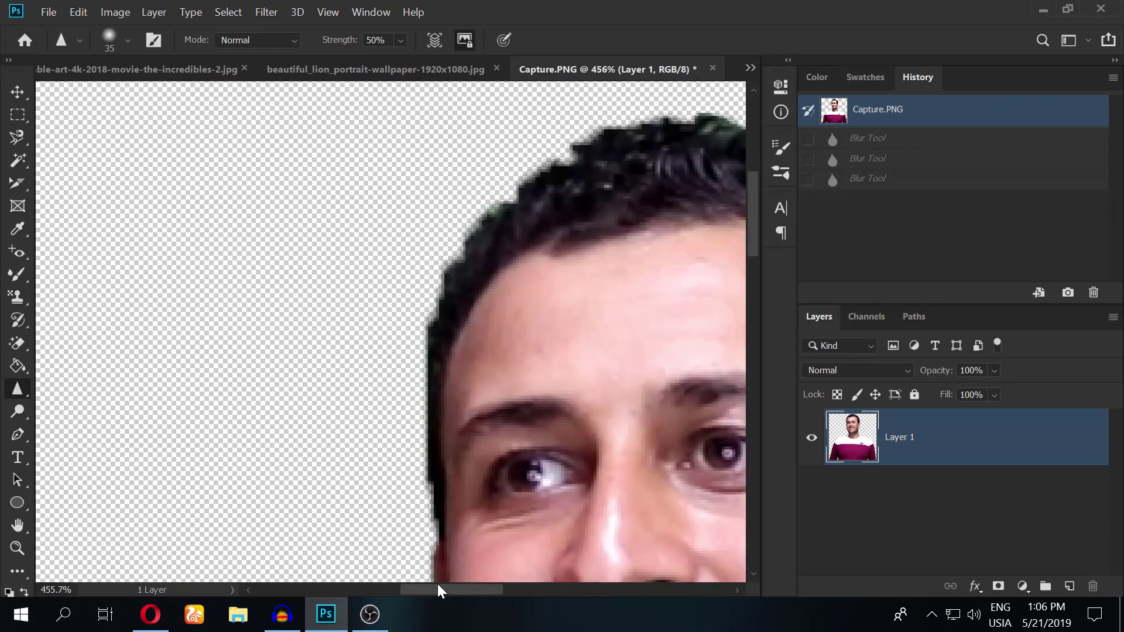
drag(439, 590, 484, 603)
scroll(504, 345, up, 3)
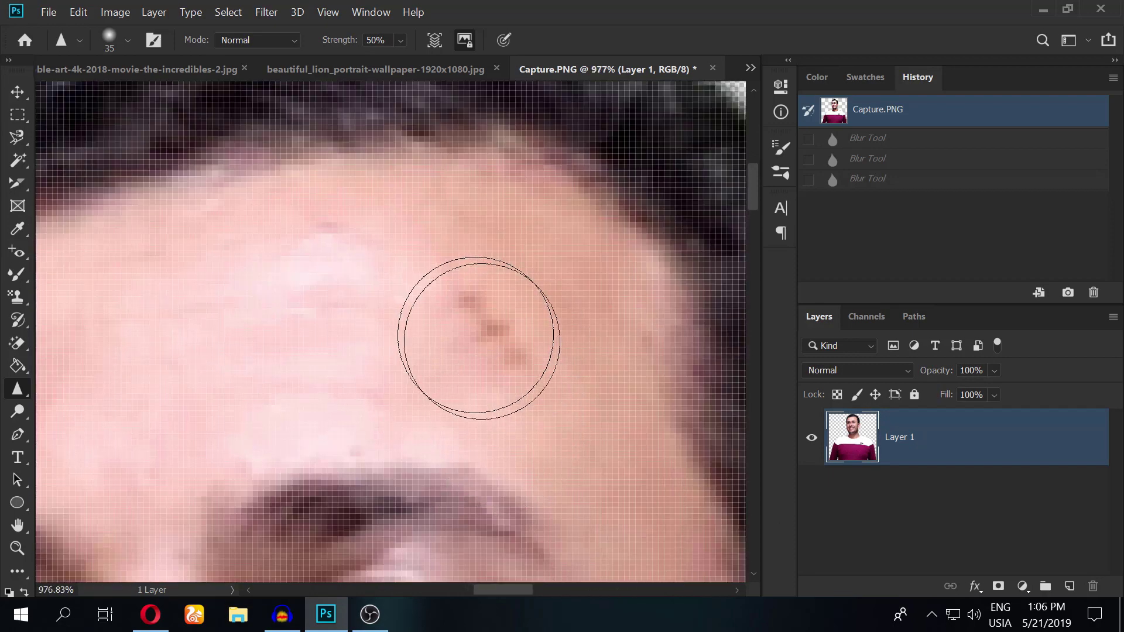
mouse_move(479, 339)
mouse_down()
mouse_move(515, 364)
mouse_move(514, 440)
mouse_up()
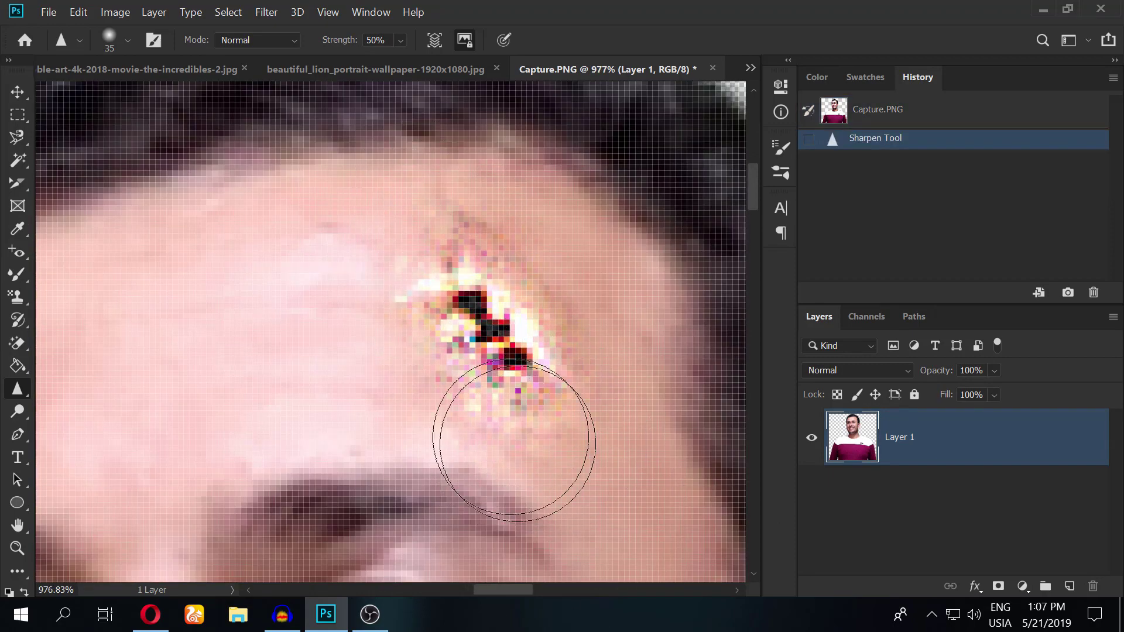
scroll(514, 440, down, 2)
scroll(452, 250, down, 2)
scroll(688, 575, down, 1)
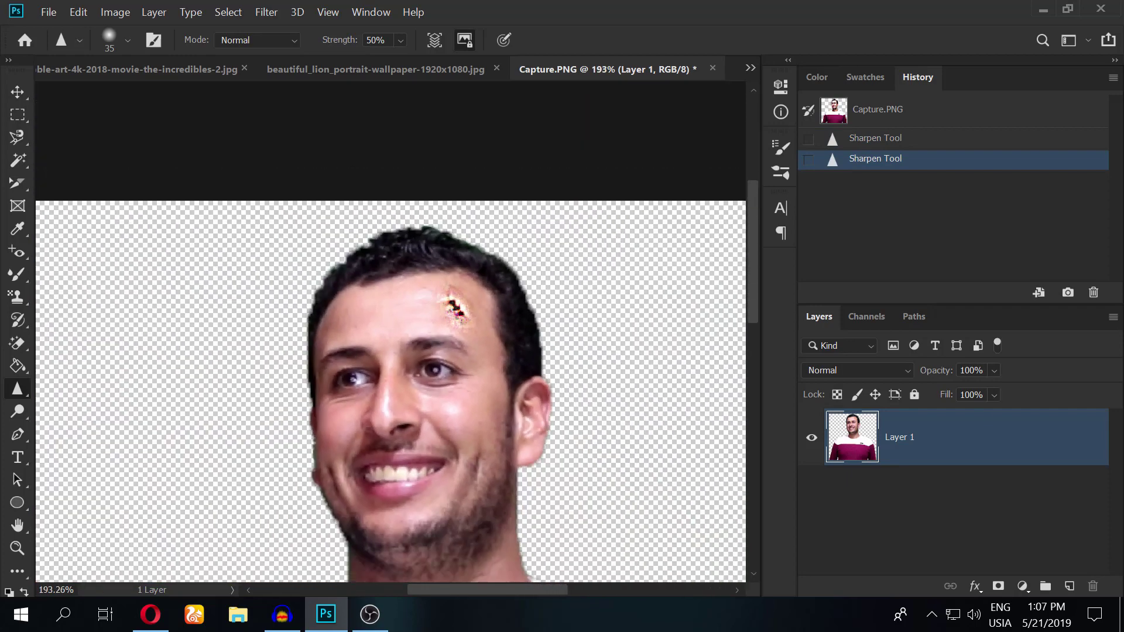
right_click(19, 390)
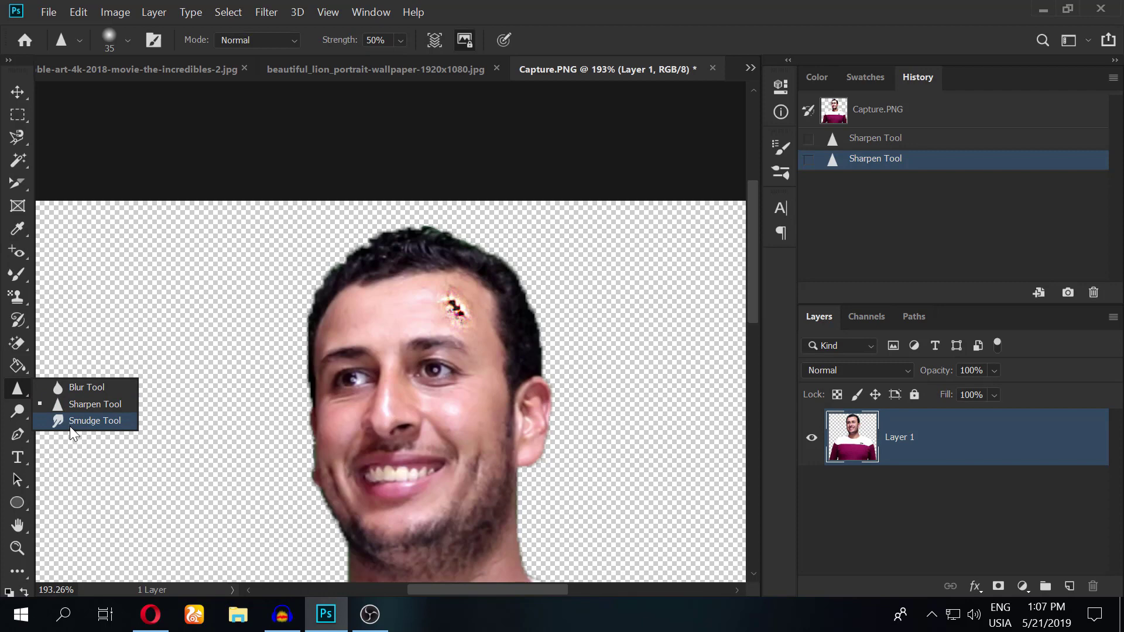
Dab the Smudge Tool on the sharpened forehead spot.
click(87, 420)
click(406, 312)
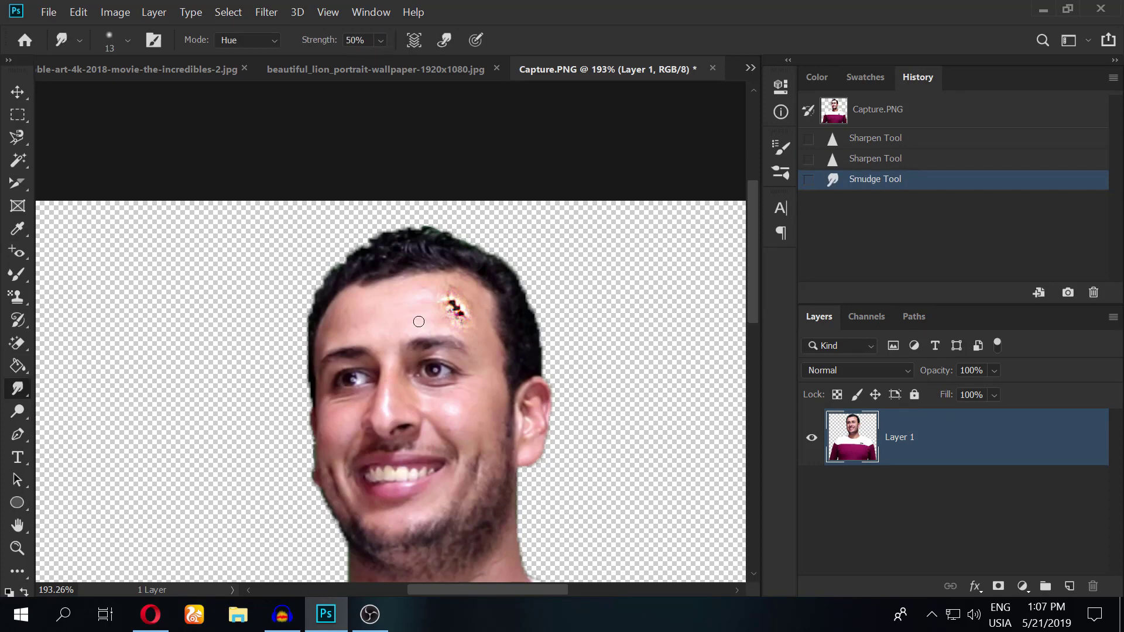
scroll(386, 369, up, 1)
click(455, 442)
scroll(390, 347, up, 3)
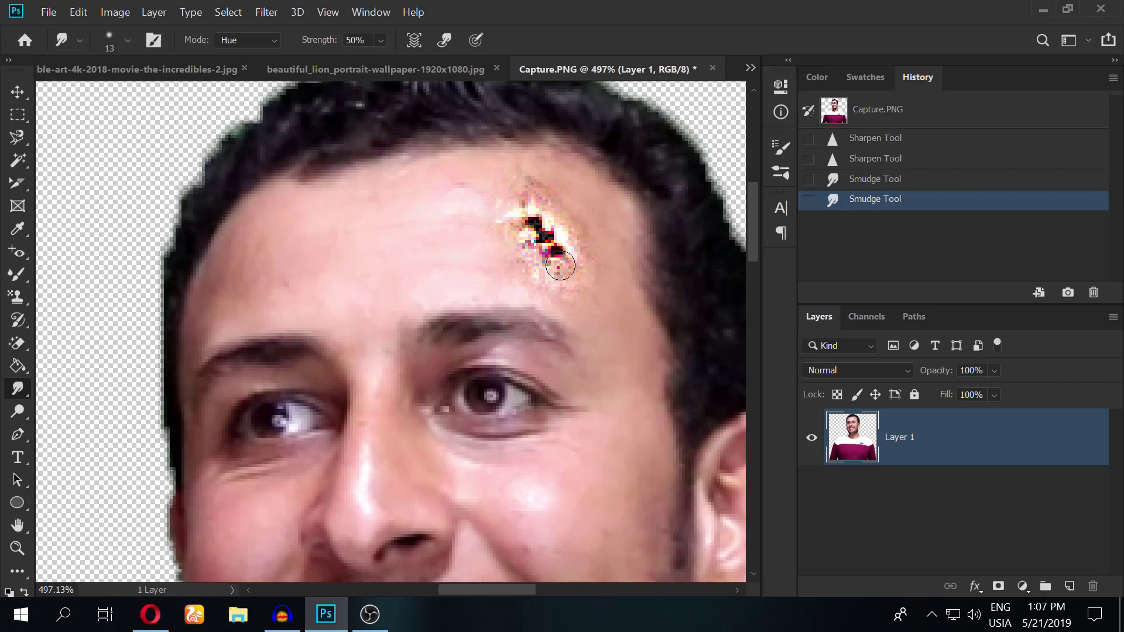
click(541, 217)
In Normal mode, smear forehead, eyebrow, eye and nose, then smudge the whole face at size 300.
click(246, 40)
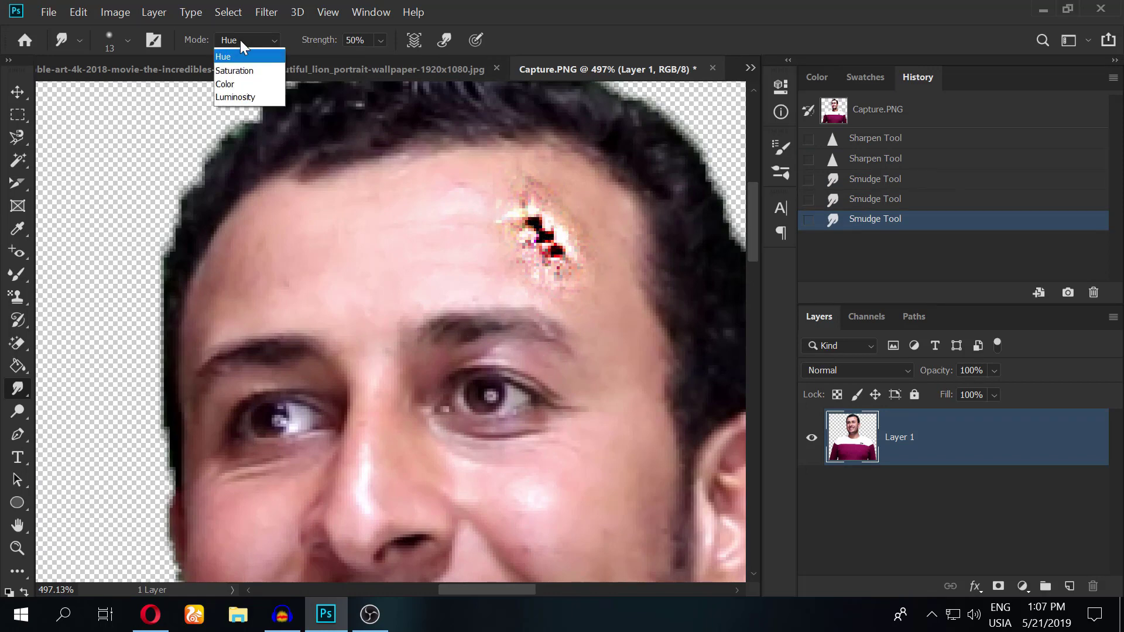
click(231, 51)
drag(488, 188, 378, 473)
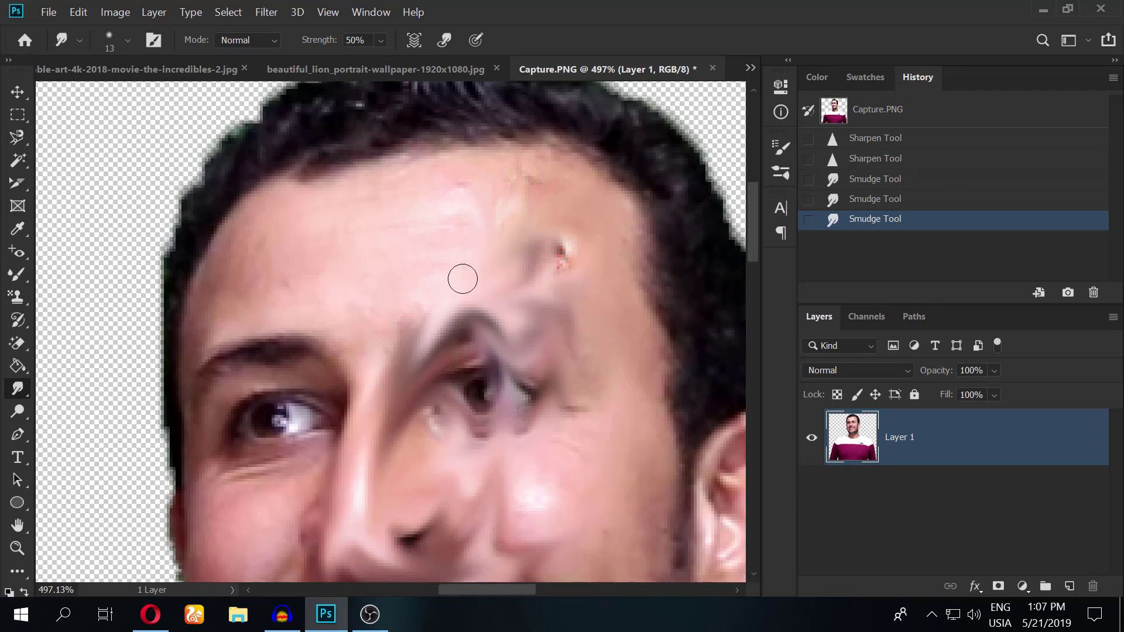
drag(378, 473, 465, 562)
key(bracketright)
key(bracketright)
key(bracketright)
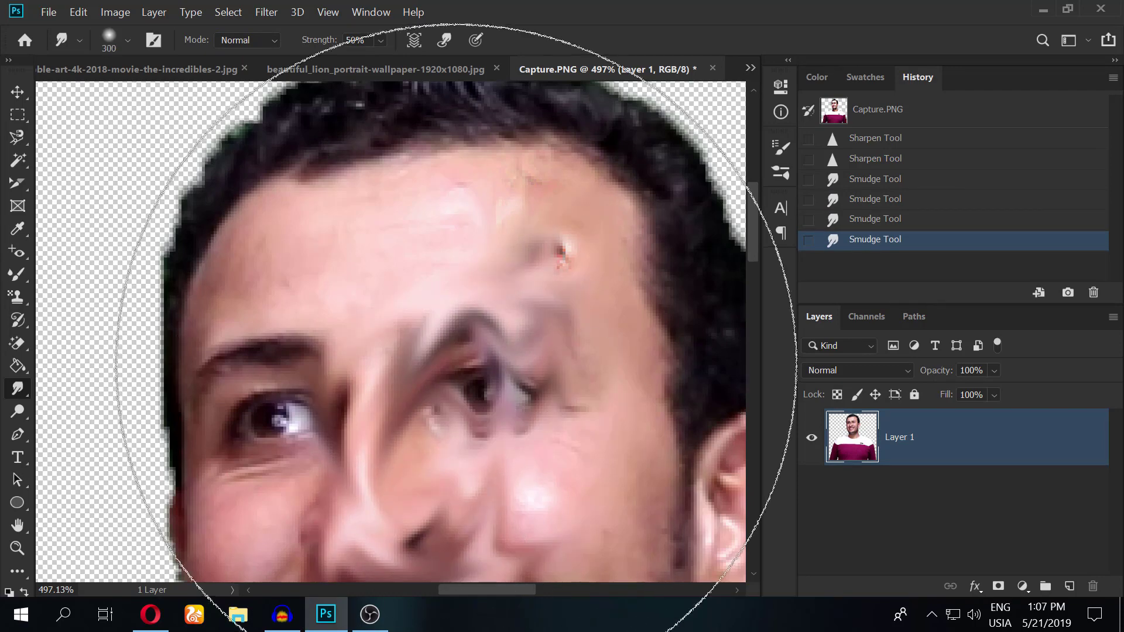
alt+scroll(387, 402, down, 5)
mouse_move(387, 402)
mouse_down()
mouse_move(356, 101)
mouse_move(615, 201)
mouse_up()
alt+scroll(105, 404, down, 5)
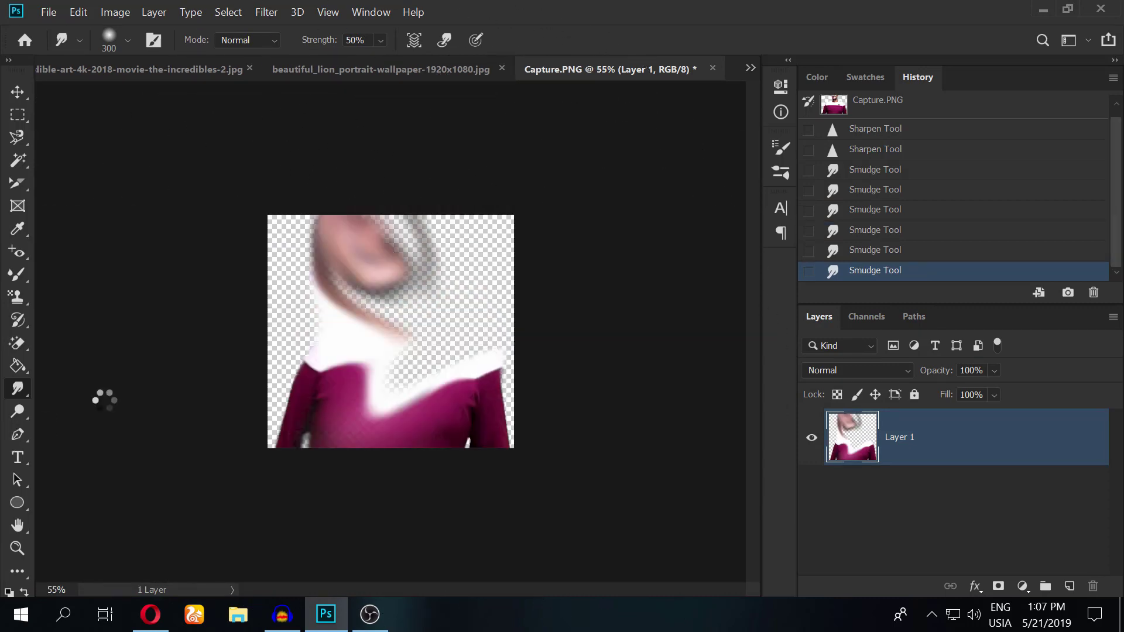
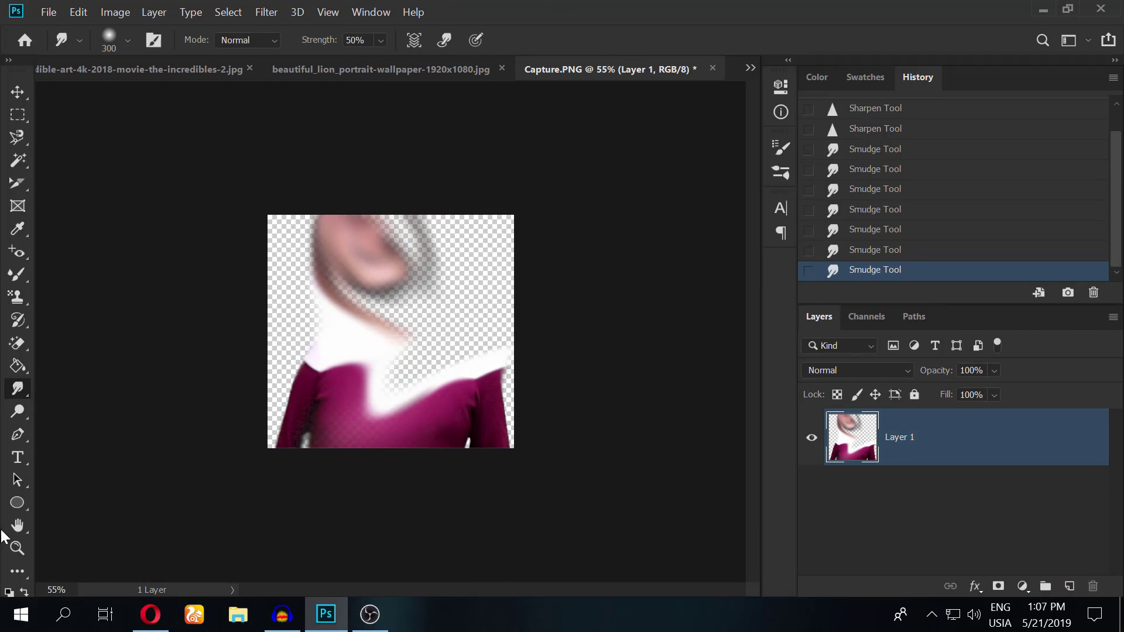
Select the Clone Stamp tool and bring up the Mr. Incredible document.
click(17, 295)
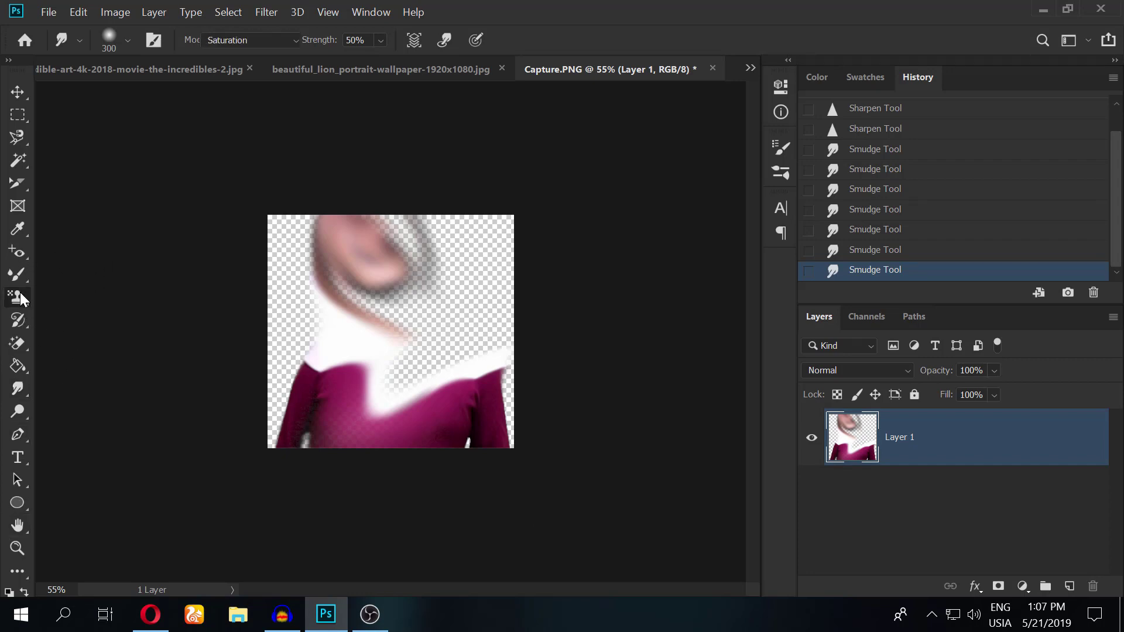
right_click(20, 294)
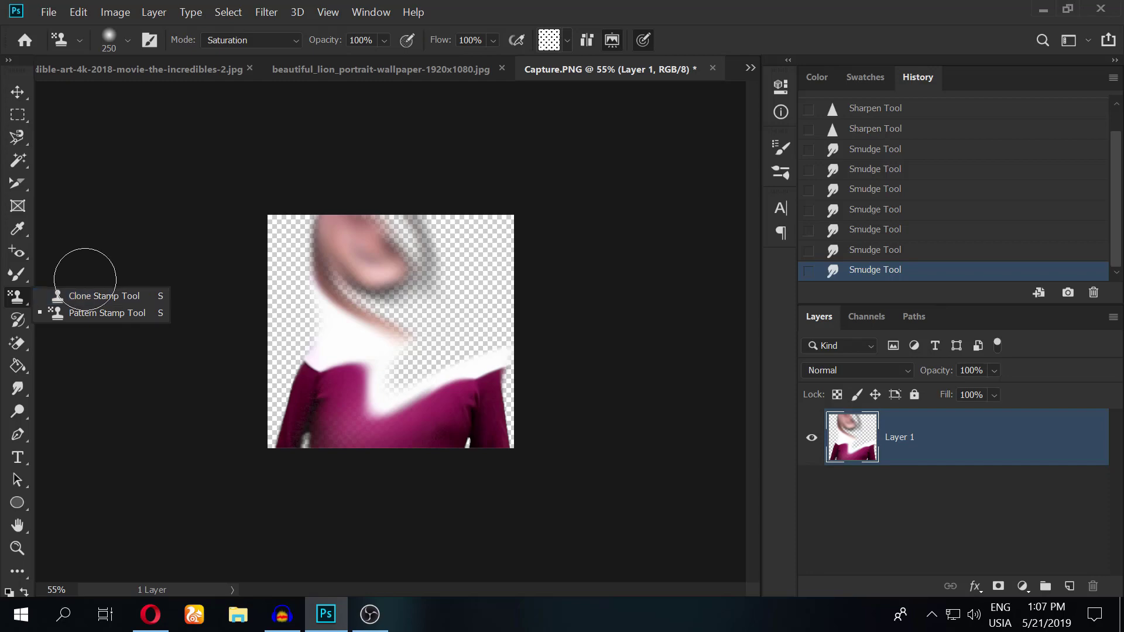
click(59, 68)
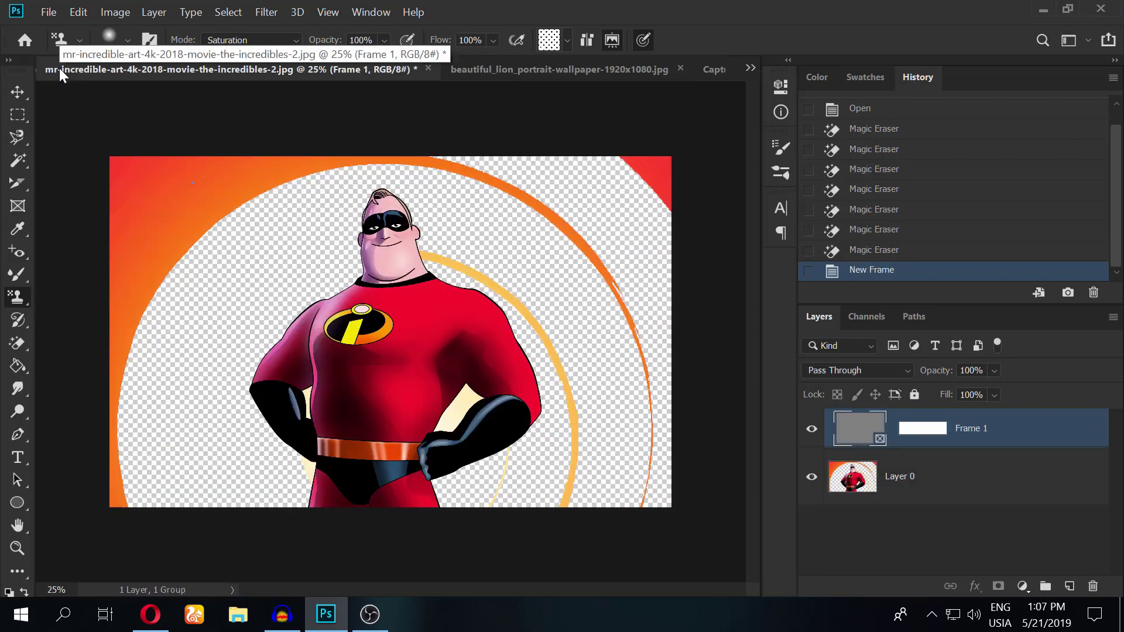
Open mYfiUmOCr7Jd0mCZiSkm7ZvhfjX.jpg from the Desktop via File > Open.
click(49, 12)
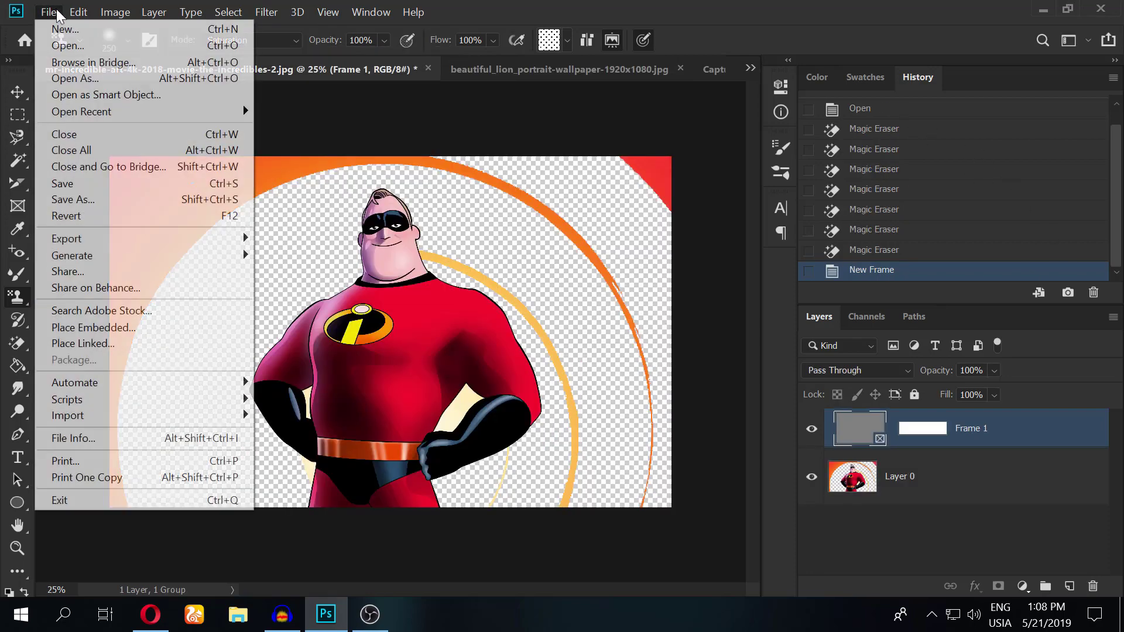
click(65, 45)
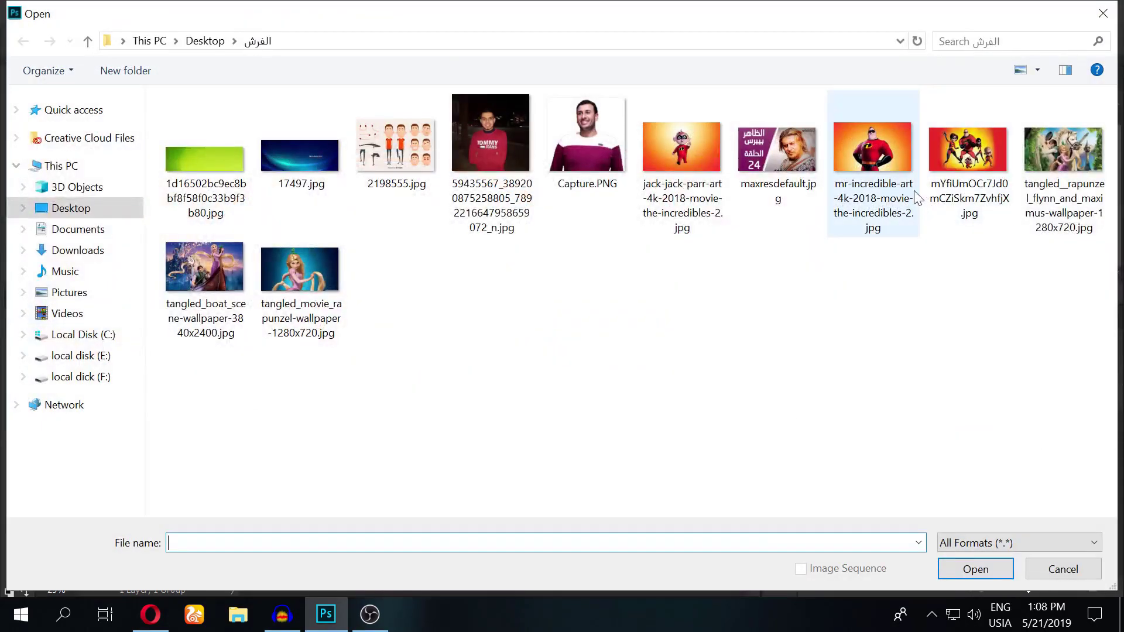
double_click(994, 165)
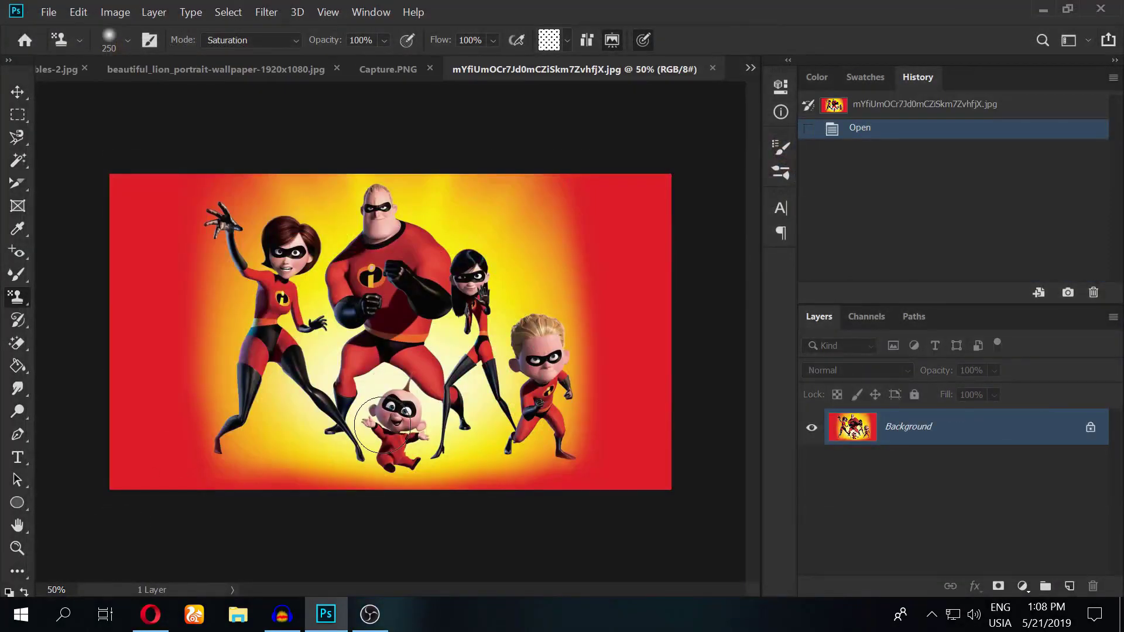
scroll(383, 426, down, 2)
scroll(386, 434, up, 2)
scroll(398, 469, up, 3)
scroll(415, 539, up, 3)
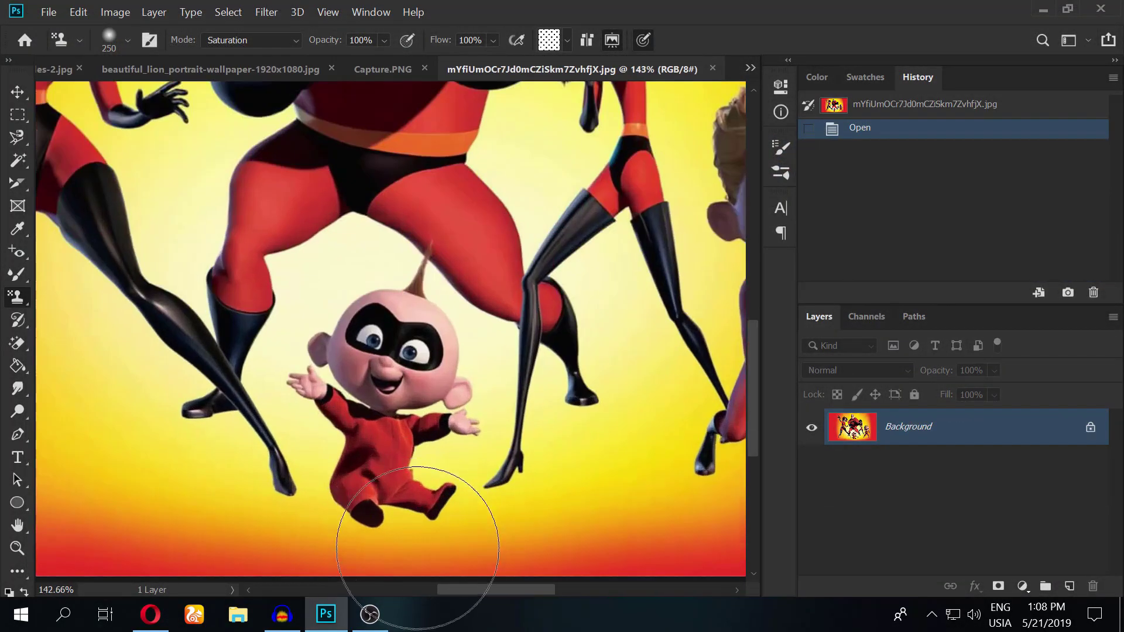
scroll(376, 352, up, 2)
scroll(363, 289, up, 3)
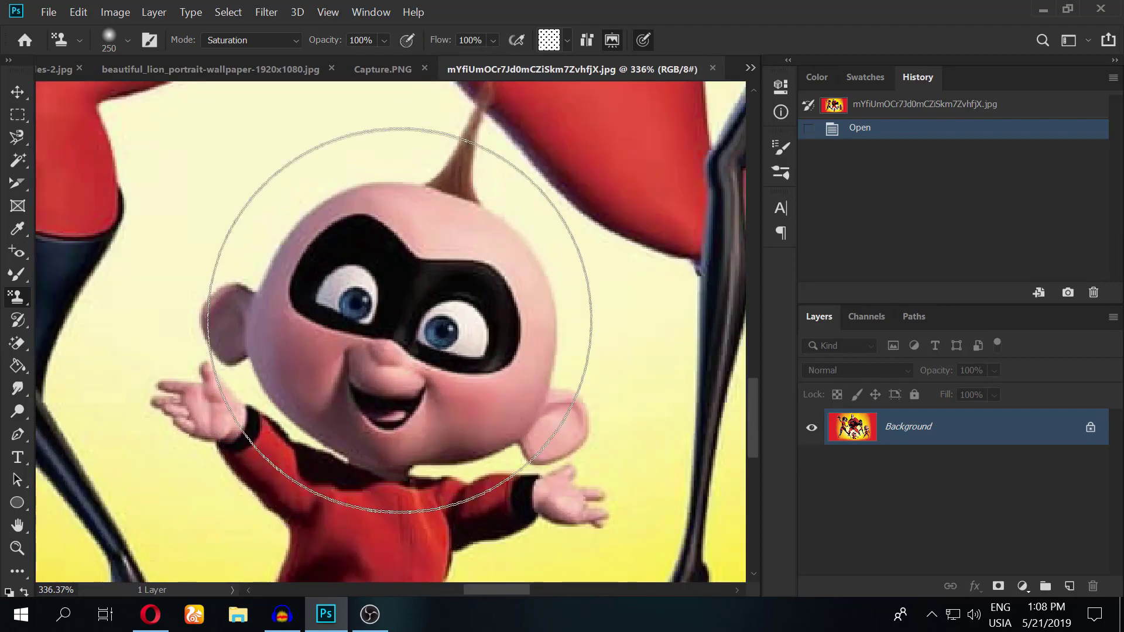
key(alt)
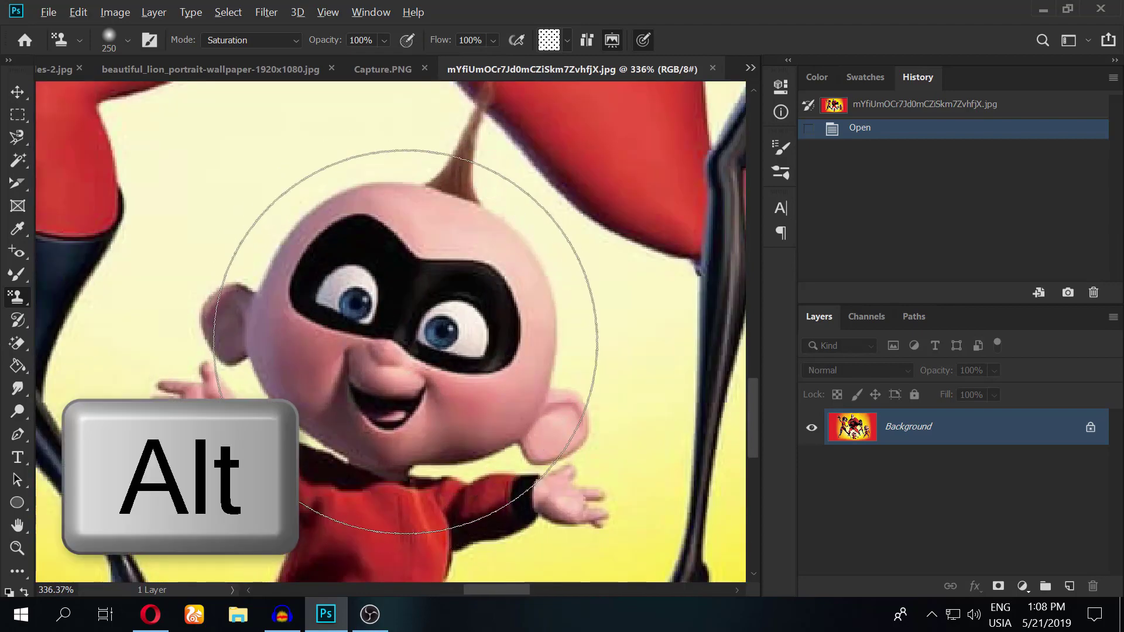
scroll(389, 337, down, 1)
scroll(378, 326, down, 1)
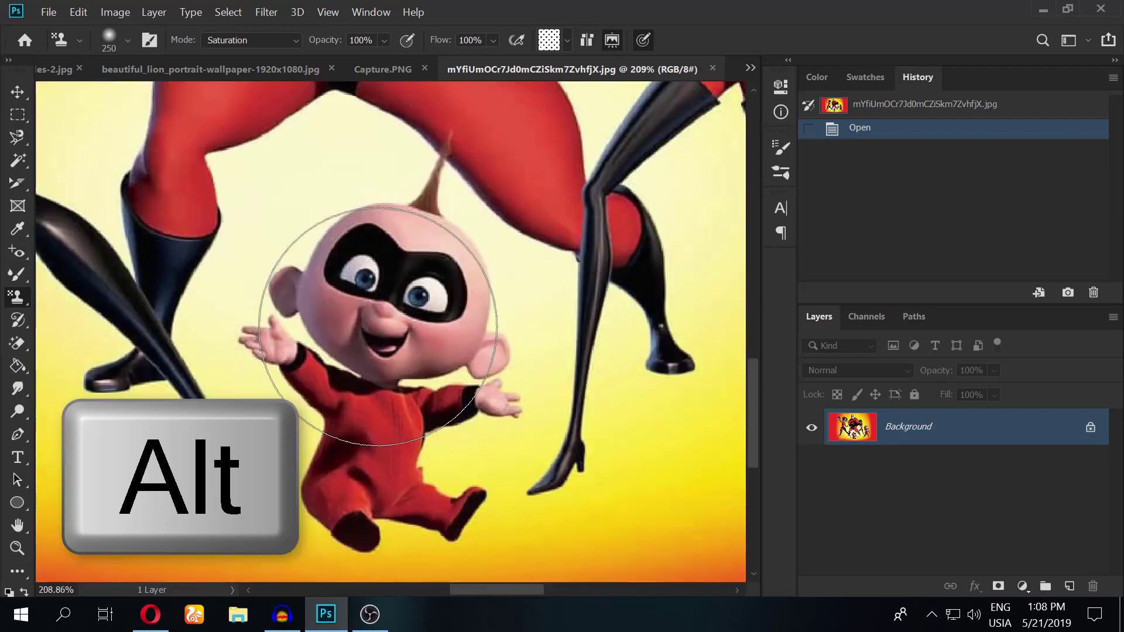
scroll(377, 326, down, 4)
click(375, 323)
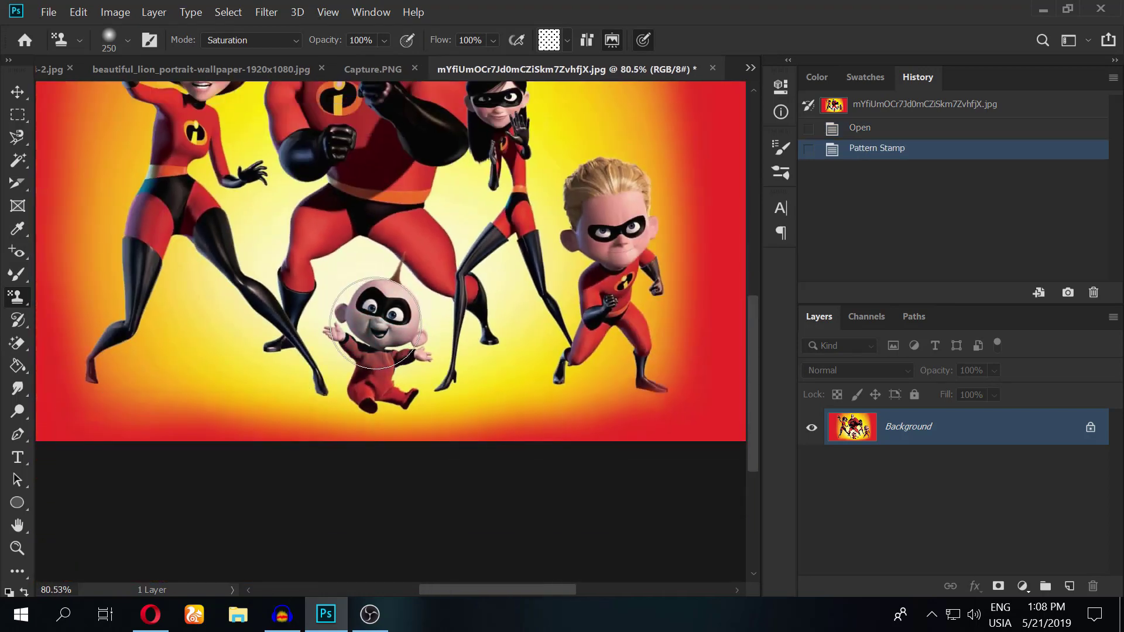
click(318, 267)
click(251, 40)
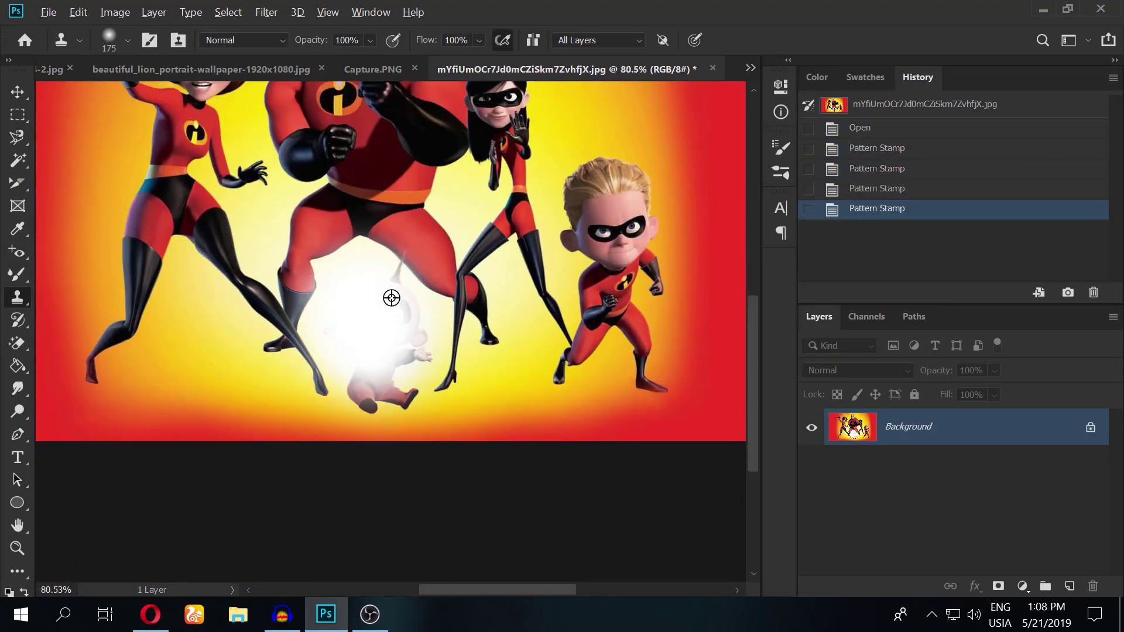
click(853, 105)
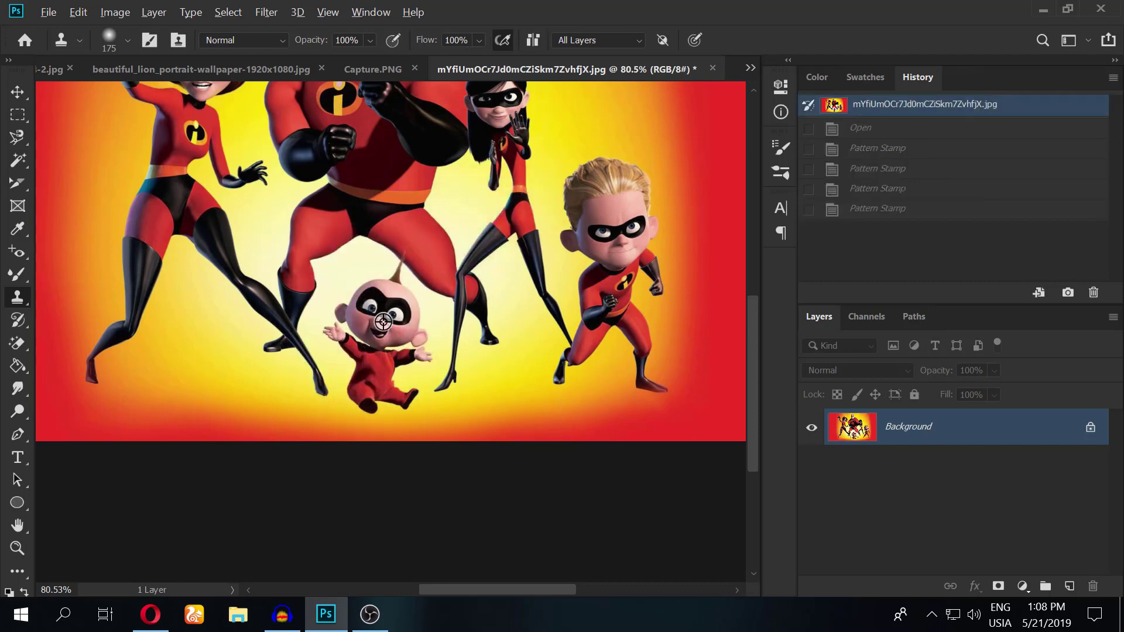
drag(205, 375, 175, 458)
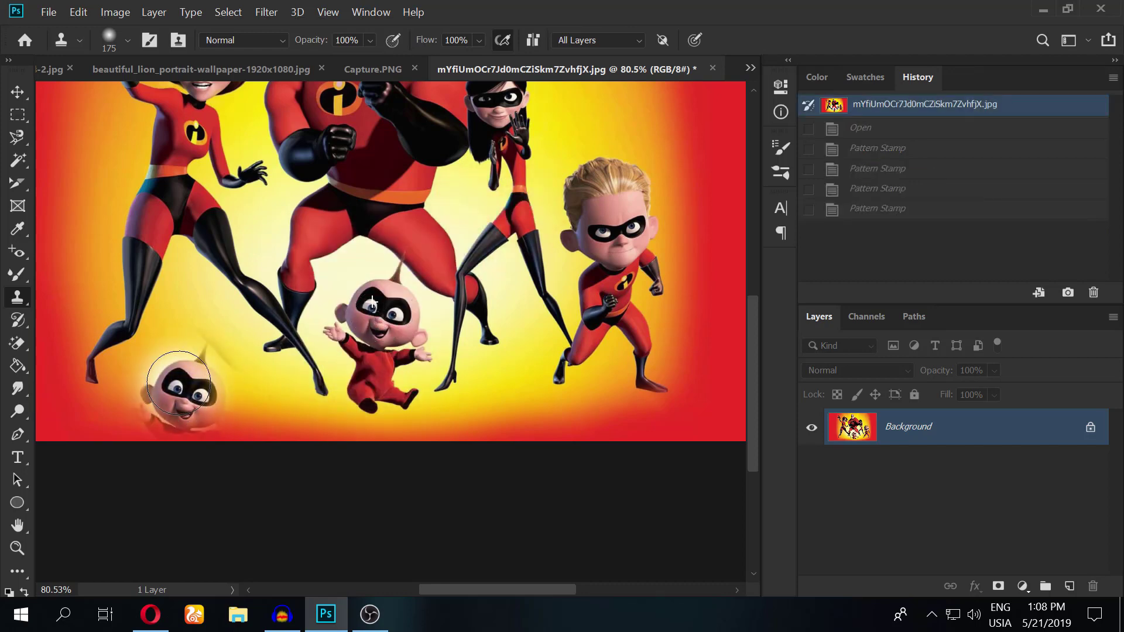
drag(723, 334, 696, 351)
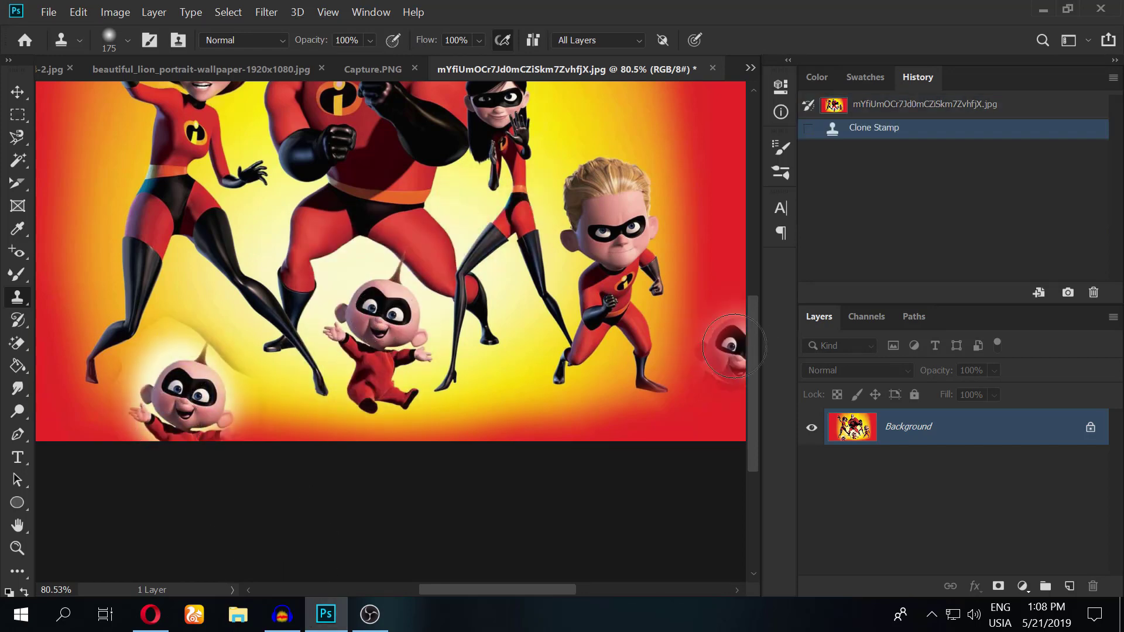
key(ctrl+0)
click(186, 305)
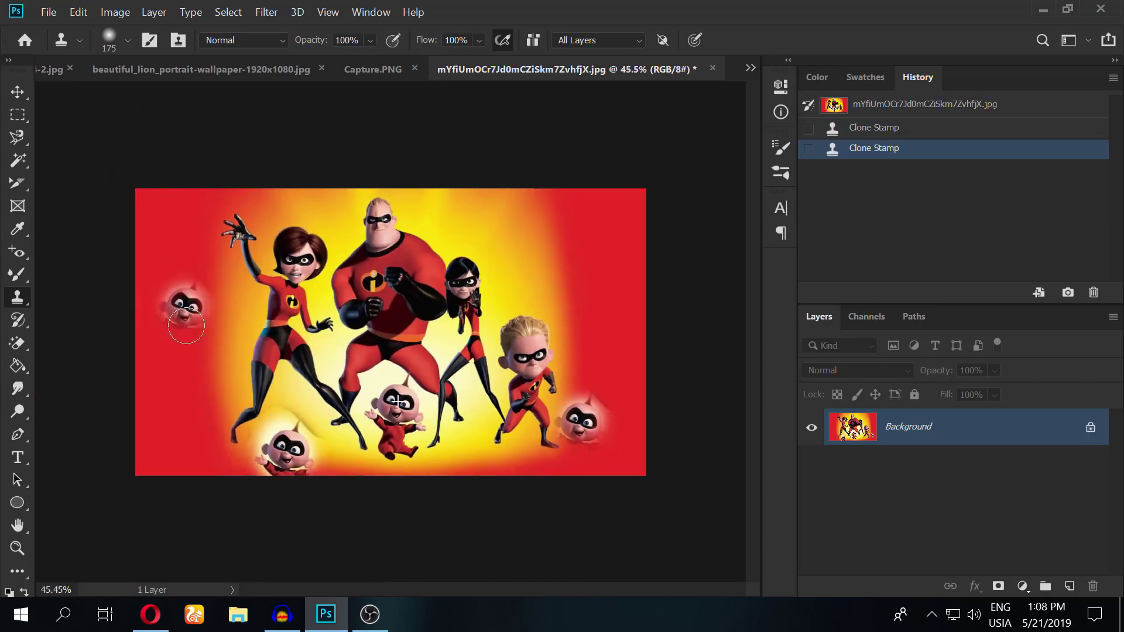
click(164, 408)
click(561, 271)
drag(562, 271, 542, 296)
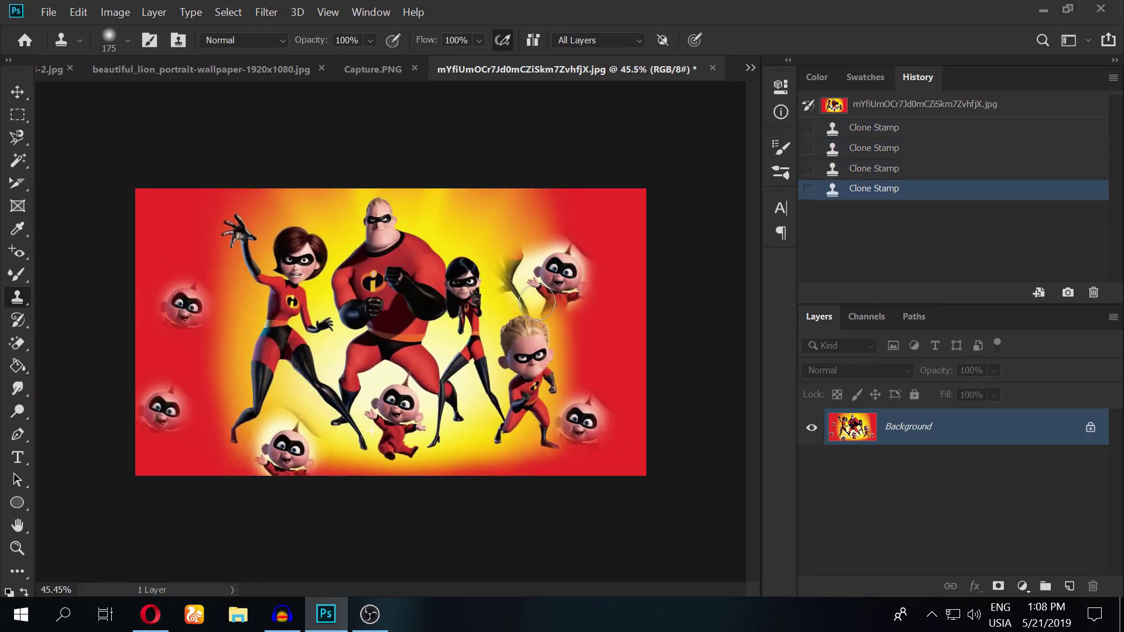
click(629, 322)
click(606, 228)
click(554, 214)
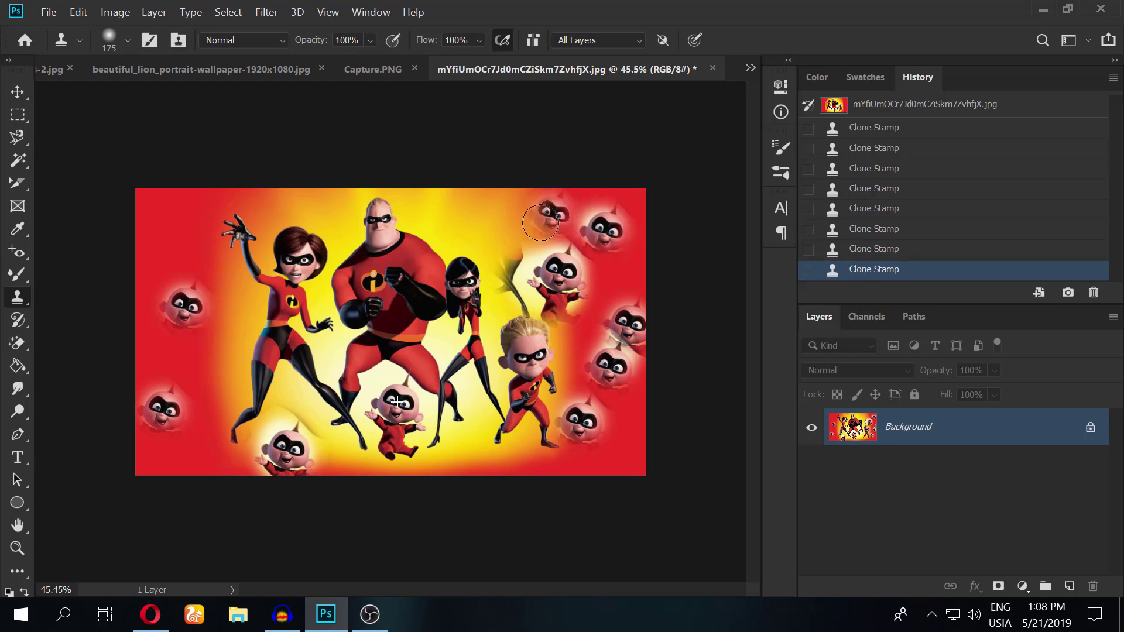
click(488, 220)
drag(425, 222, 413, 246)
click(357, 289)
click(284, 296)
click(334, 335)
click(381, 344)
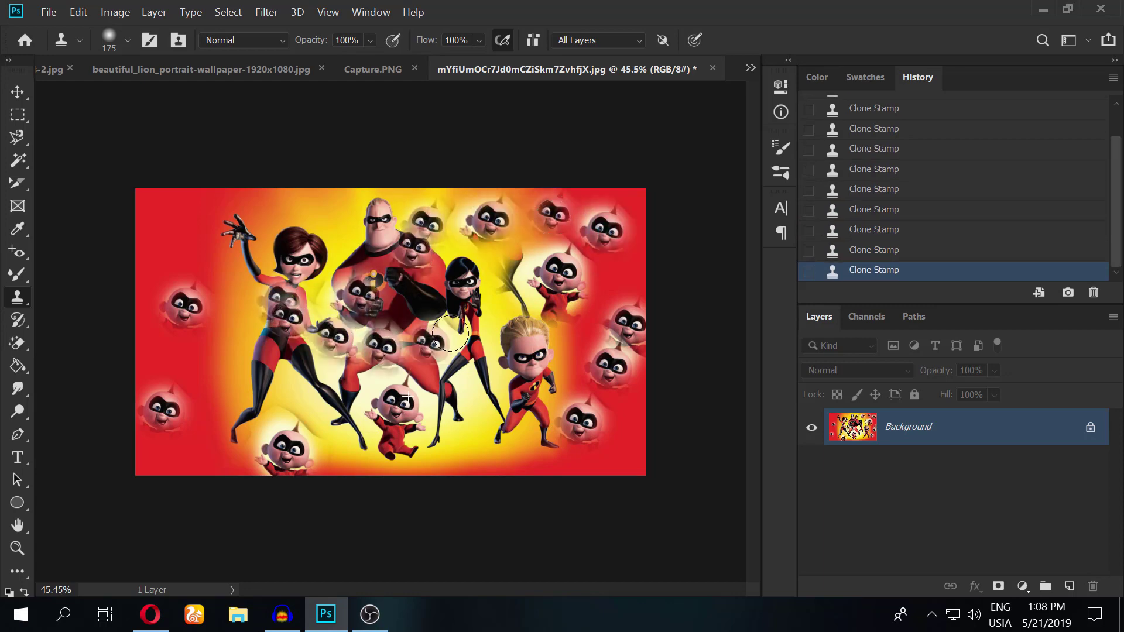
click(498, 308)
click(425, 350)
click(346, 393)
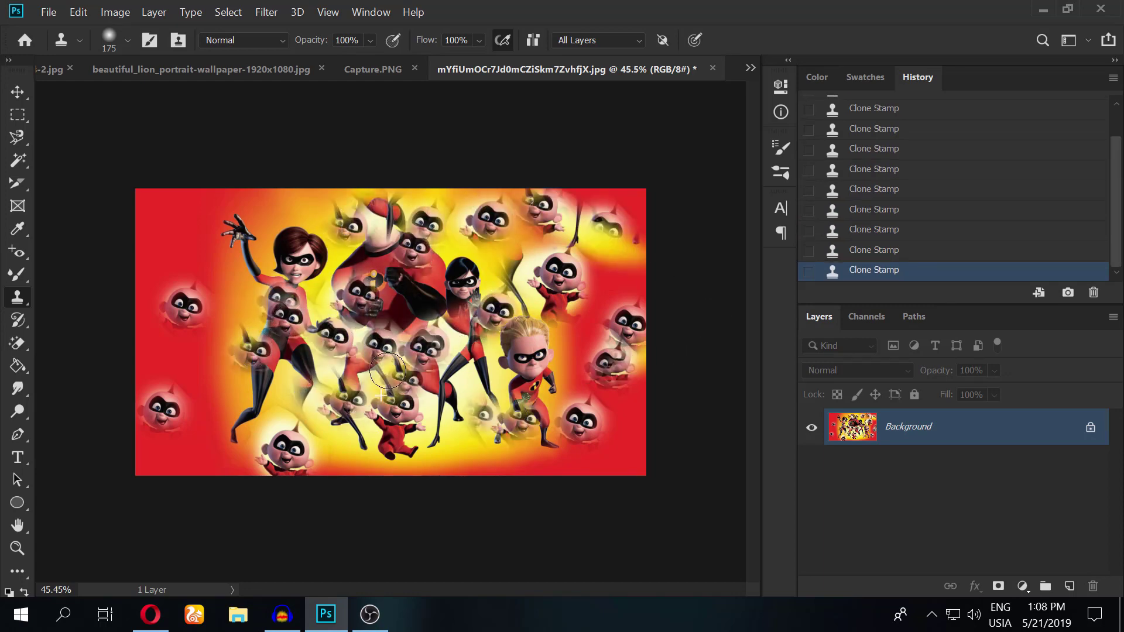
scroll(892, 158, up, 1)
click(811, 82)
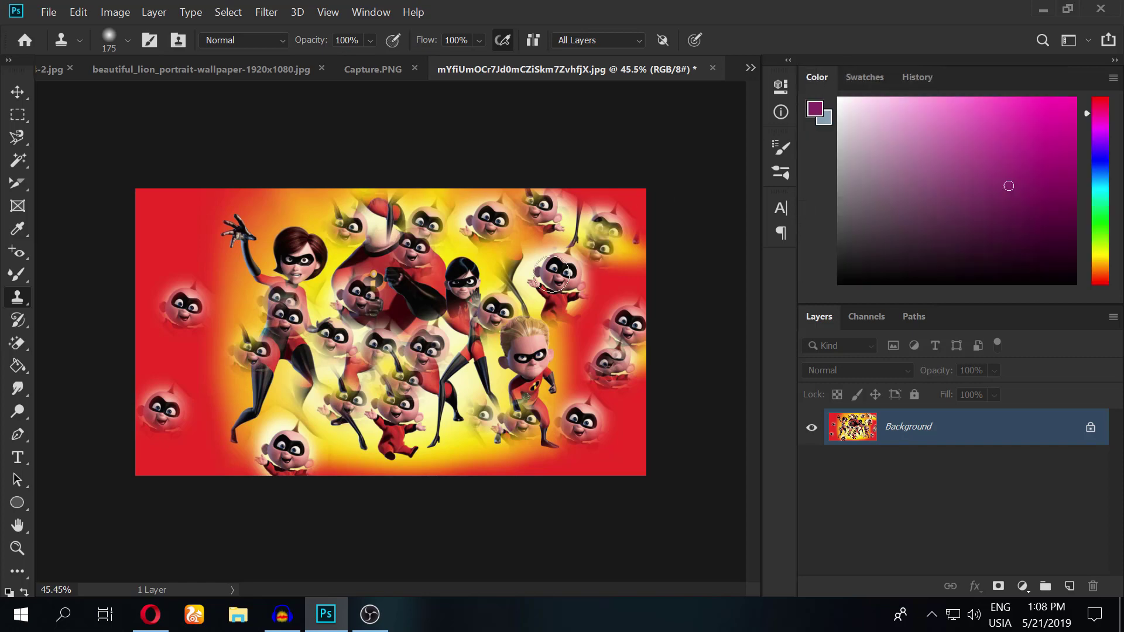
click(918, 77)
click(834, 103)
right_click(17, 297)
click(18, 299)
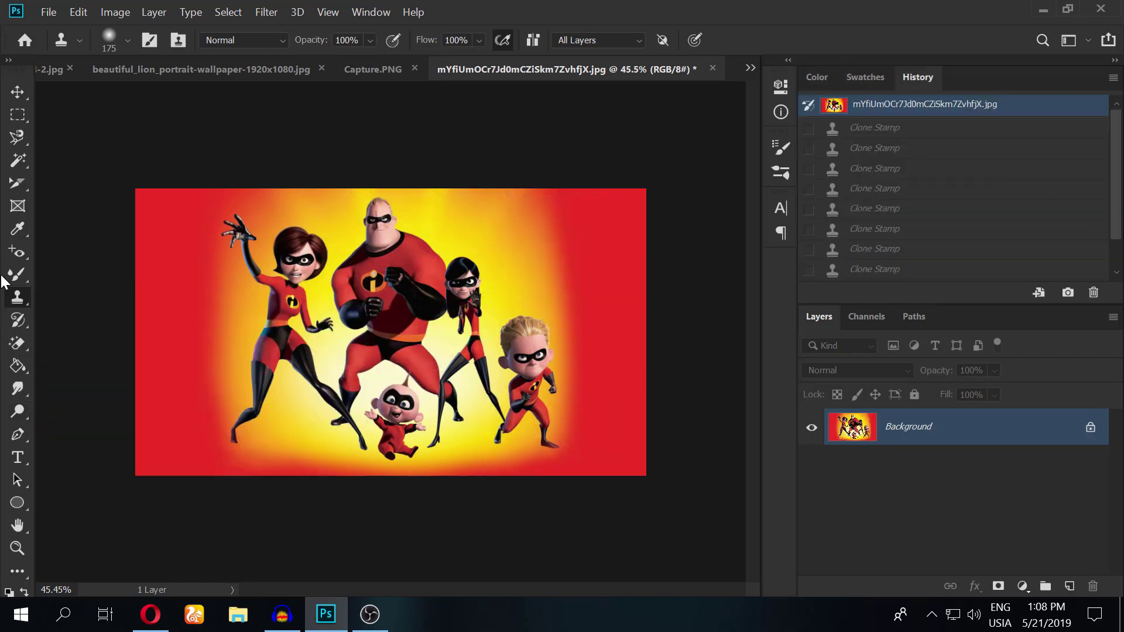
With the Pattern Stamp tool, paint white pattern over Elastigirl and grey noise over Mr. Incredible and Violet.
right_click(23, 298)
click(88, 314)
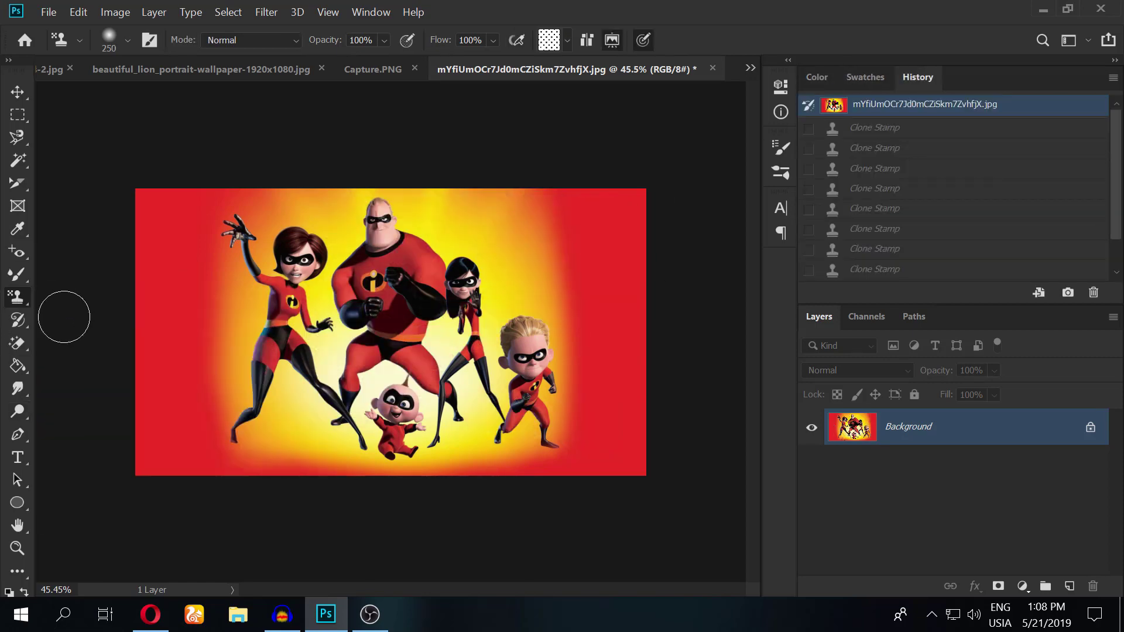
scroll(268, 328, up, 5)
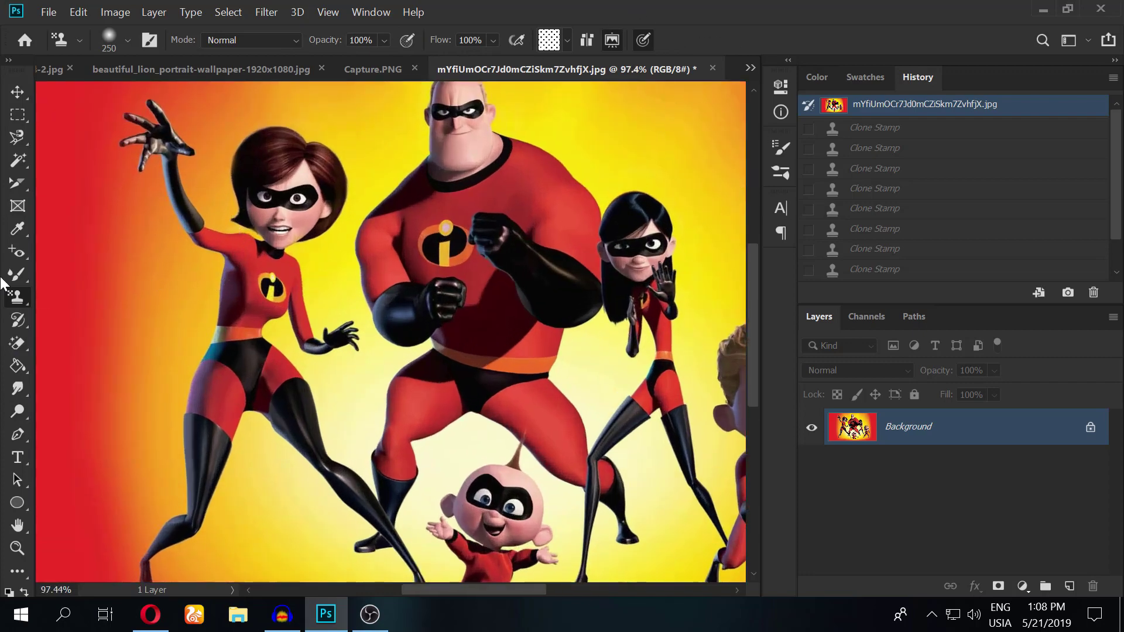
mouse_move(113, 225)
mouse_down()
mouse_move(85, 414)
mouse_move(95, 377)
mouse_move(146, 313)
mouse_move(197, 482)
mouse_move(319, 527)
mouse_up()
click(549, 40)
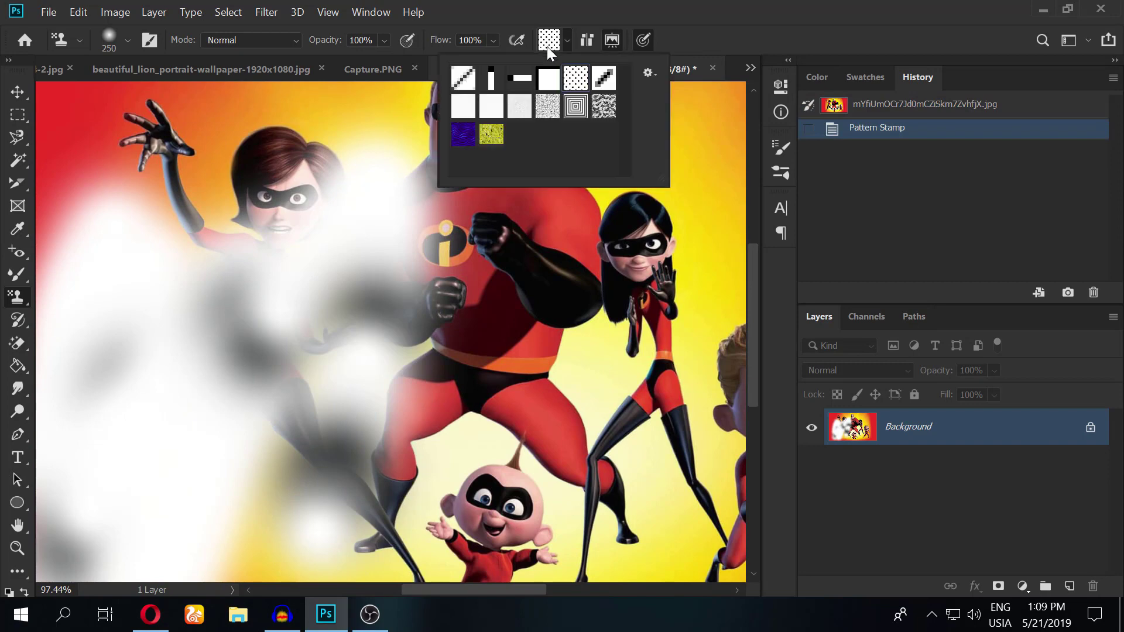
click(549, 106)
mouse_move(728, 196)
mouse_down()
mouse_move(615, 352)
mouse_move(492, 351)
mouse_up()
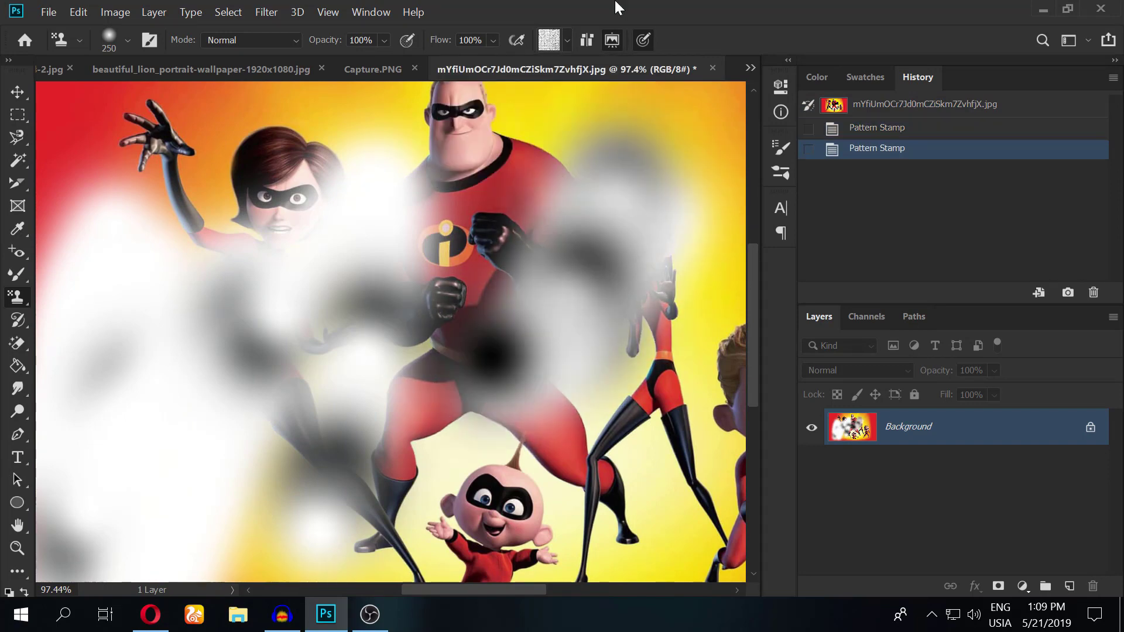
Set the stamp mode to Darken and paint a darkening pattern stroke over Mr. Incredible.
click(216, 38)
click(246, 107)
mouse_move(263, 193)
mouse_down()
mouse_move(376, 414)
mouse_move(382, 128)
mouse_up()
Switch the stamp mode to Lighter Color and whiten the centre and lower areas with pattern.
click(252, 39)
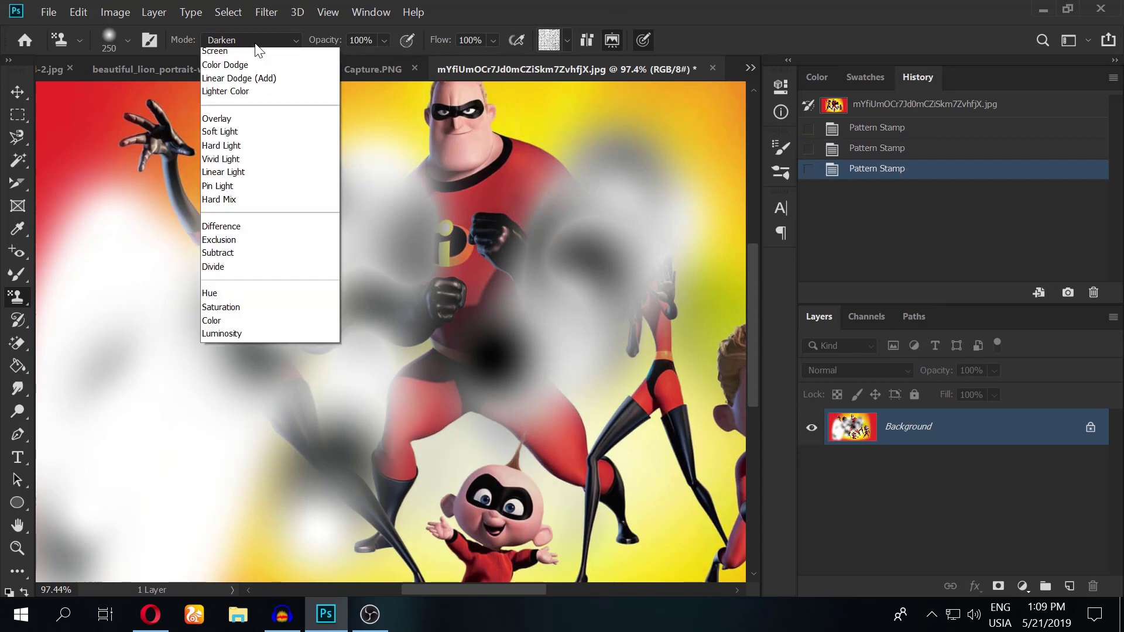
click(246, 244)
mouse_move(546, 312)
mouse_down()
mouse_move(445, 176)
mouse_move(485, 478)
mouse_move(447, 557)
mouse_move(590, 427)
mouse_up()
drag(375, 351, 328, 445)
mouse_move(263, 410)
mouse_down()
mouse_move(281, 494)
mouse_move(381, 556)
mouse_up()
drag(410, 527, 515, 557)
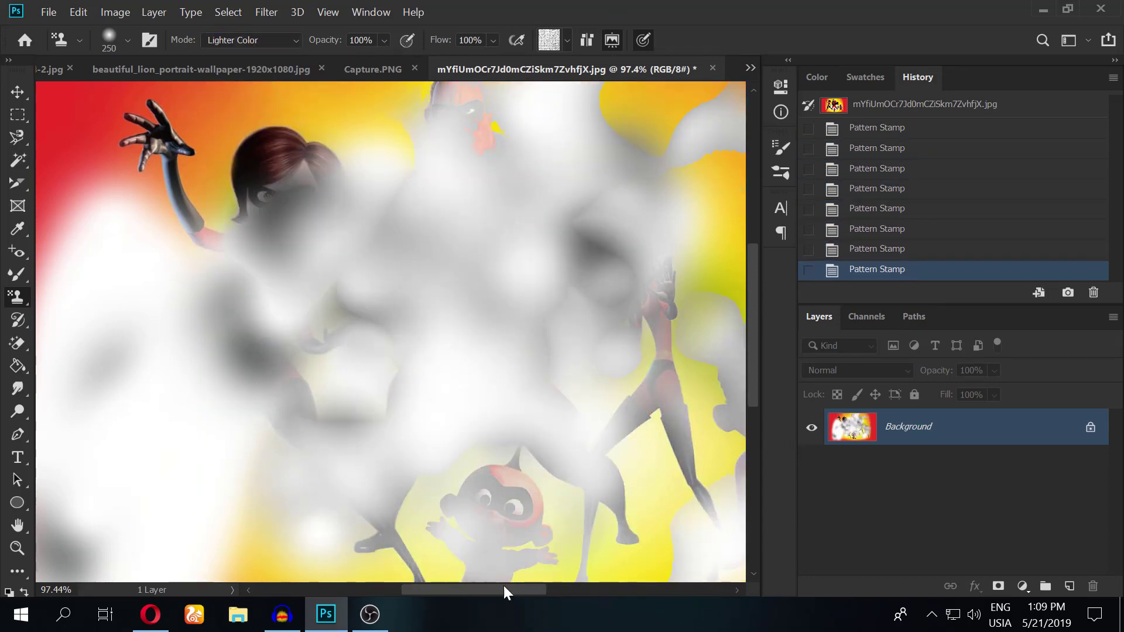
right_click(17, 297)
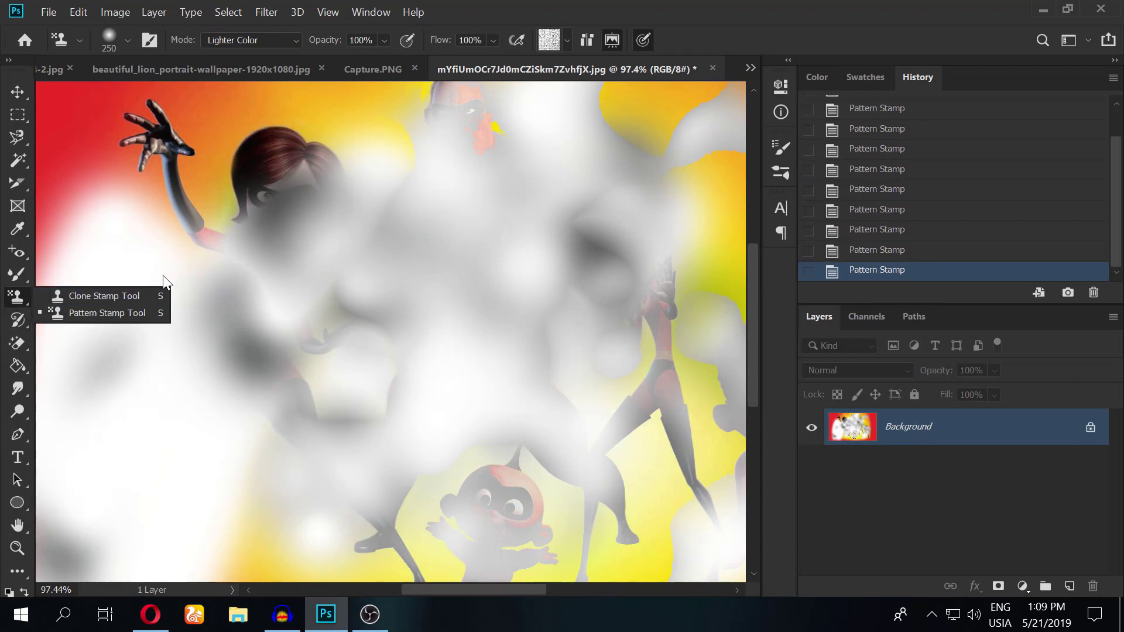
click(108, 295)
Paint one cloned stroke on the wallpaper, then select the Dodge tool and zoom the portrait.
drag(417, 345, 489, 401)
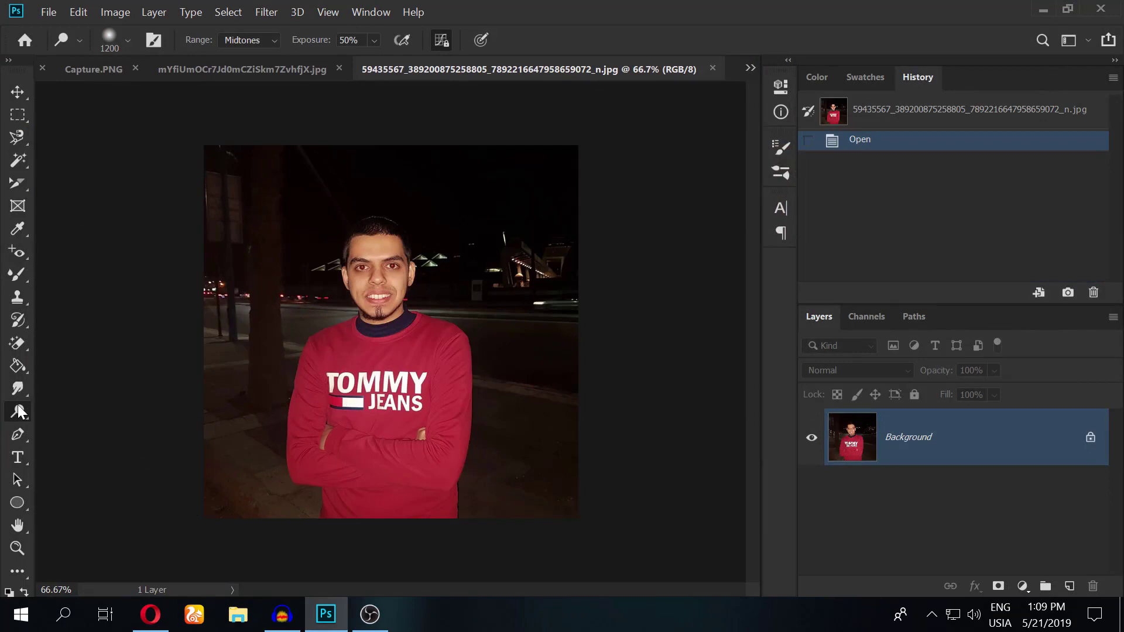
right_click(20, 412)
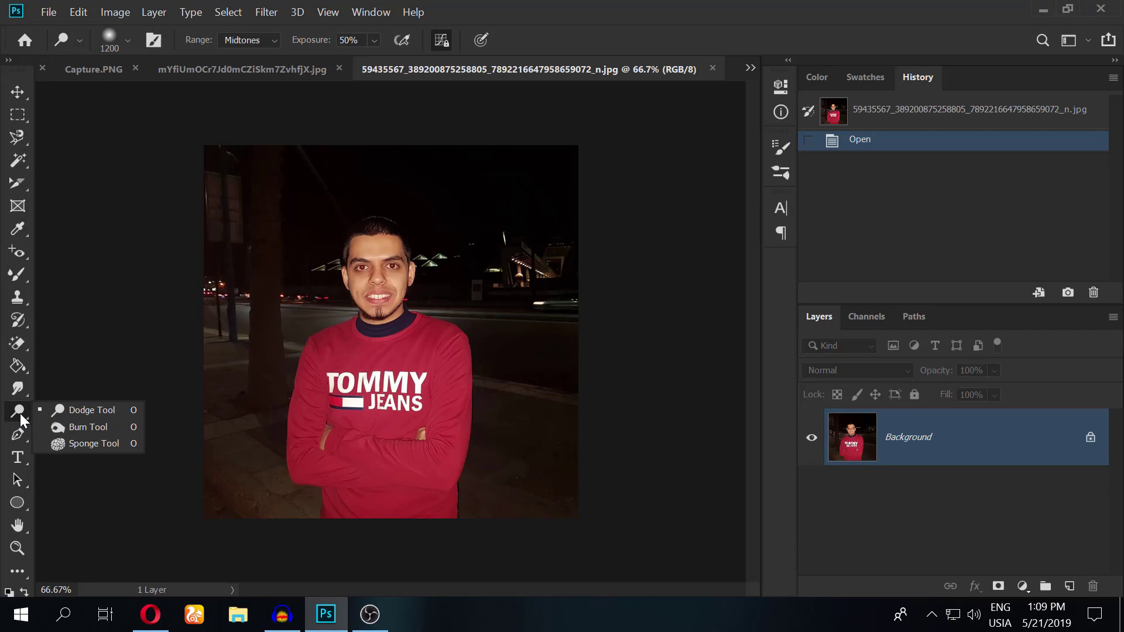
click(92, 412)
scroll(386, 307, up, 3)
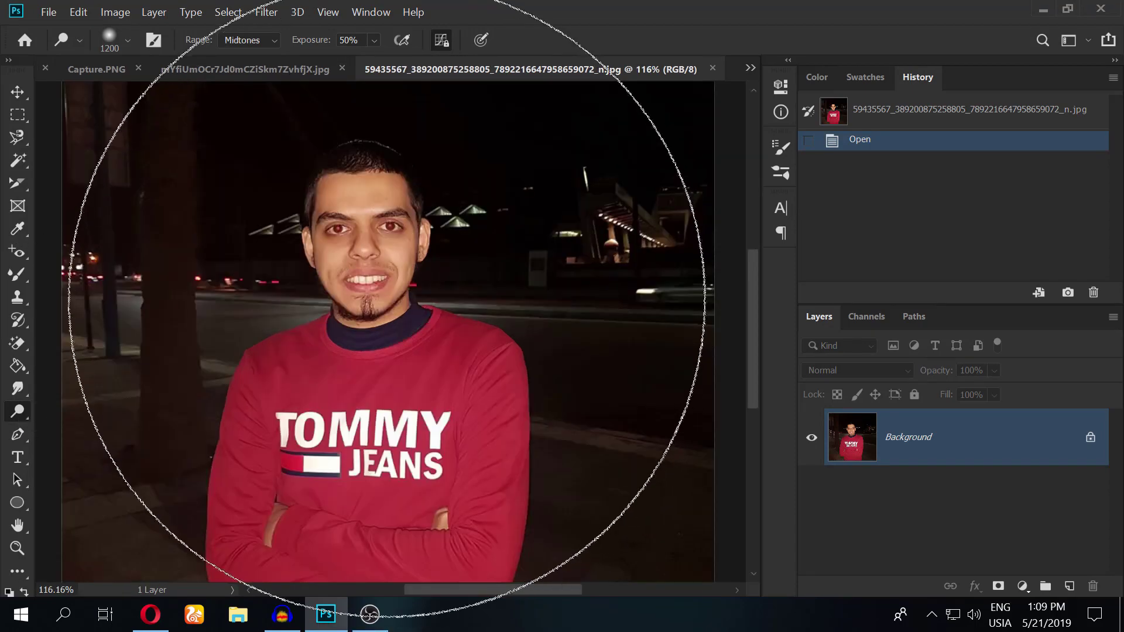
scroll(386, 309, down, 2)
scroll(388, 301, down, 2)
scroll(387, 302, down, 1)
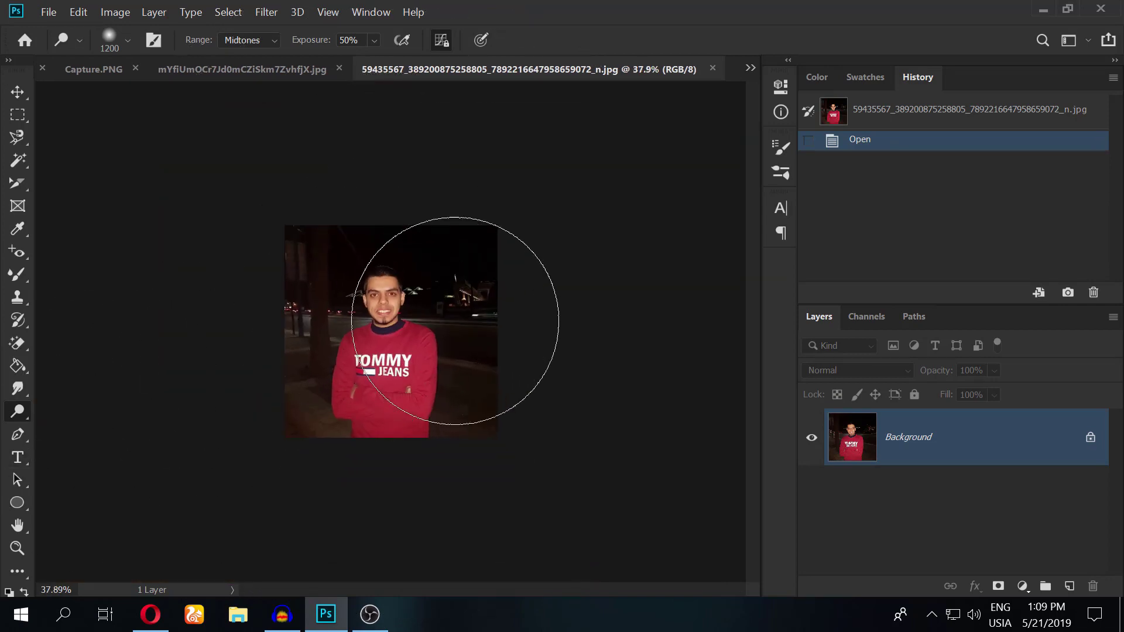
scroll(389, 326, up, 1)
scroll(389, 326, up, 2)
scroll(389, 326, up, 2)
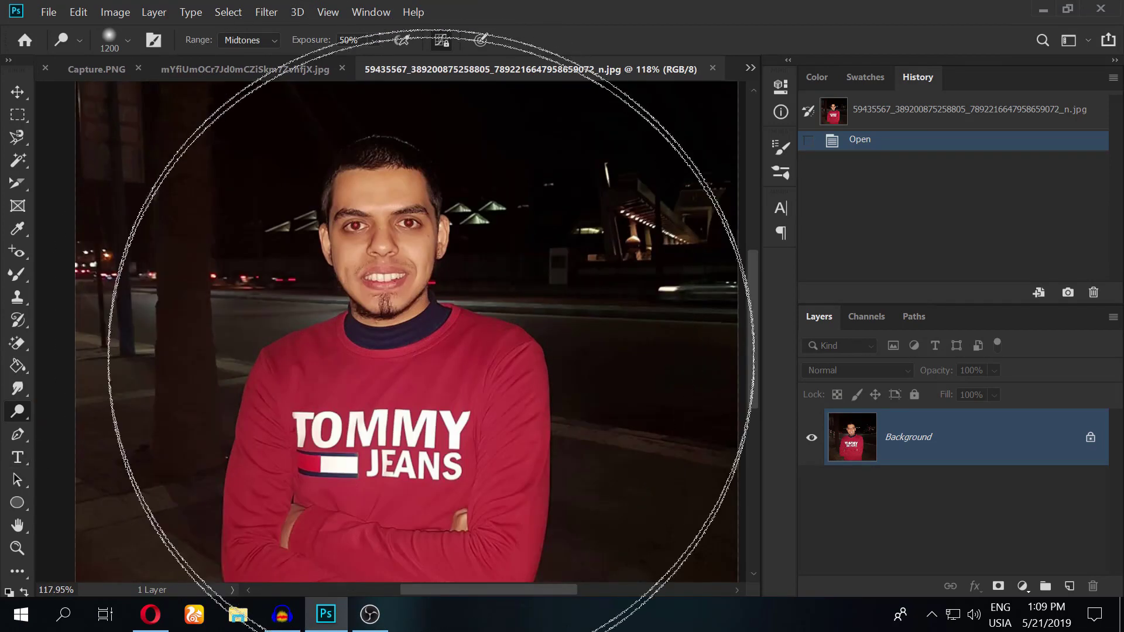
click(18, 276)
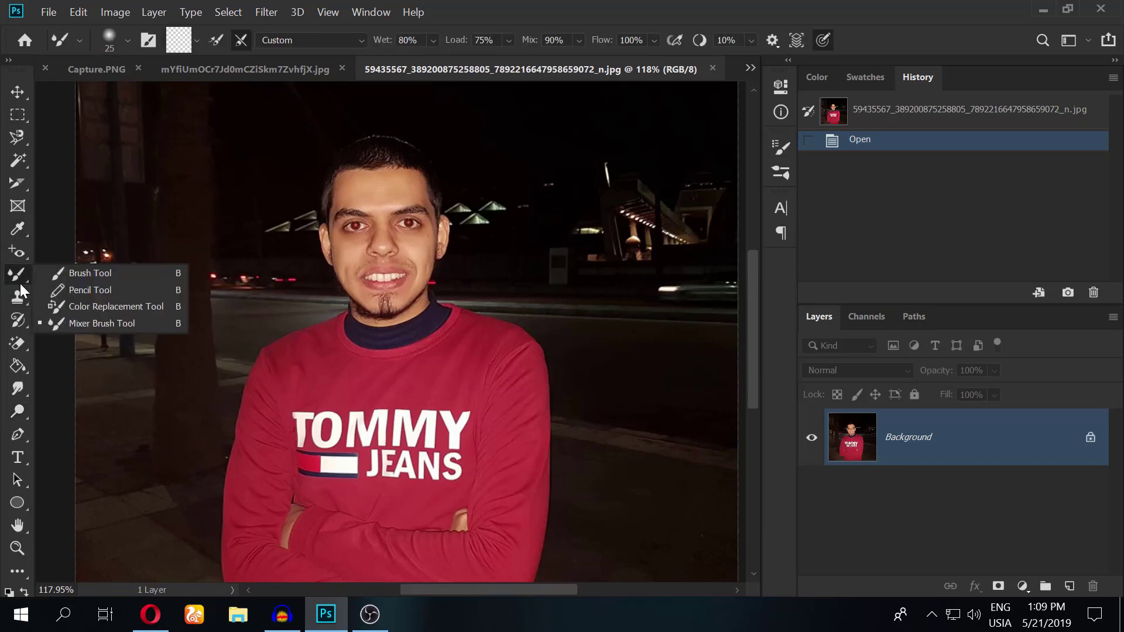
Use the Red Eye Tool on both of the man's red pupils, then reselect Dodge.
click(18, 322)
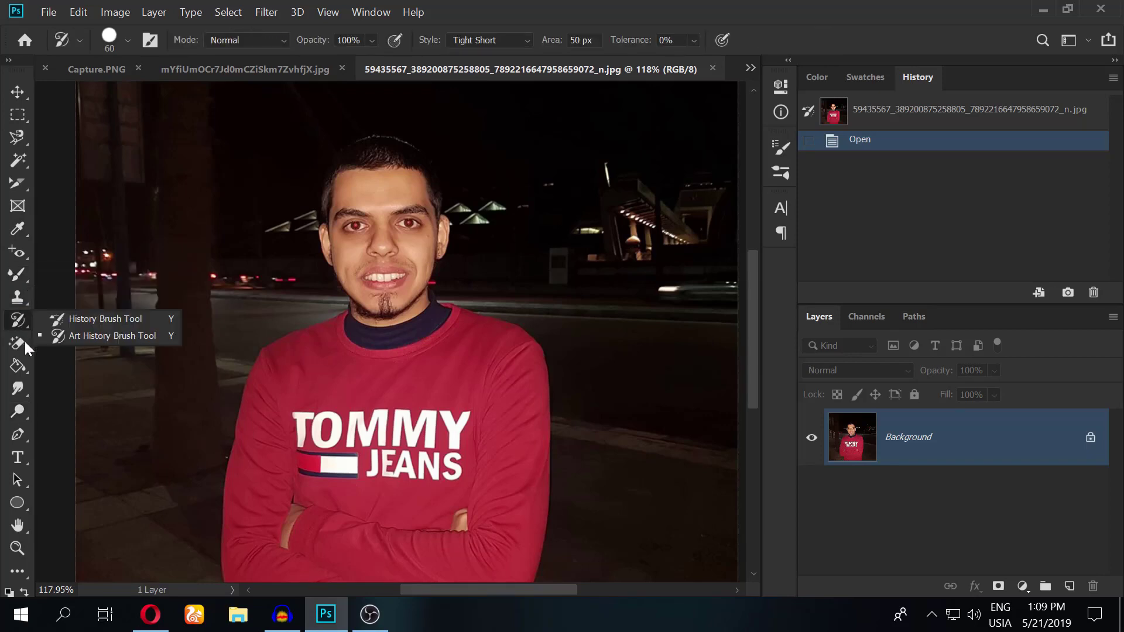
click(20, 254)
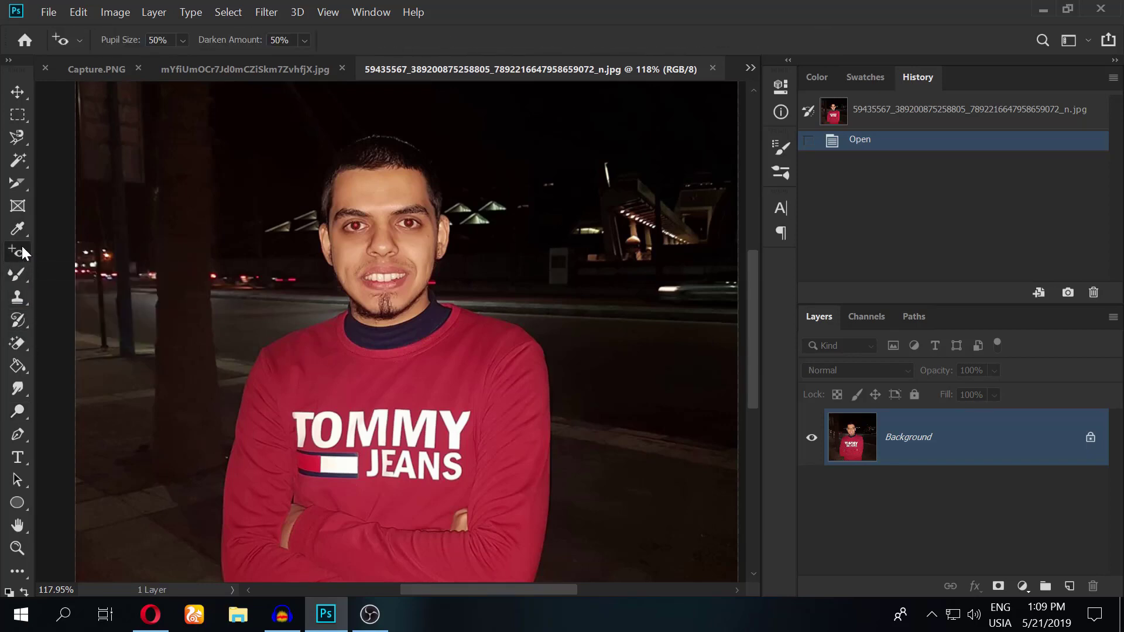
click(408, 223)
click(355, 225)
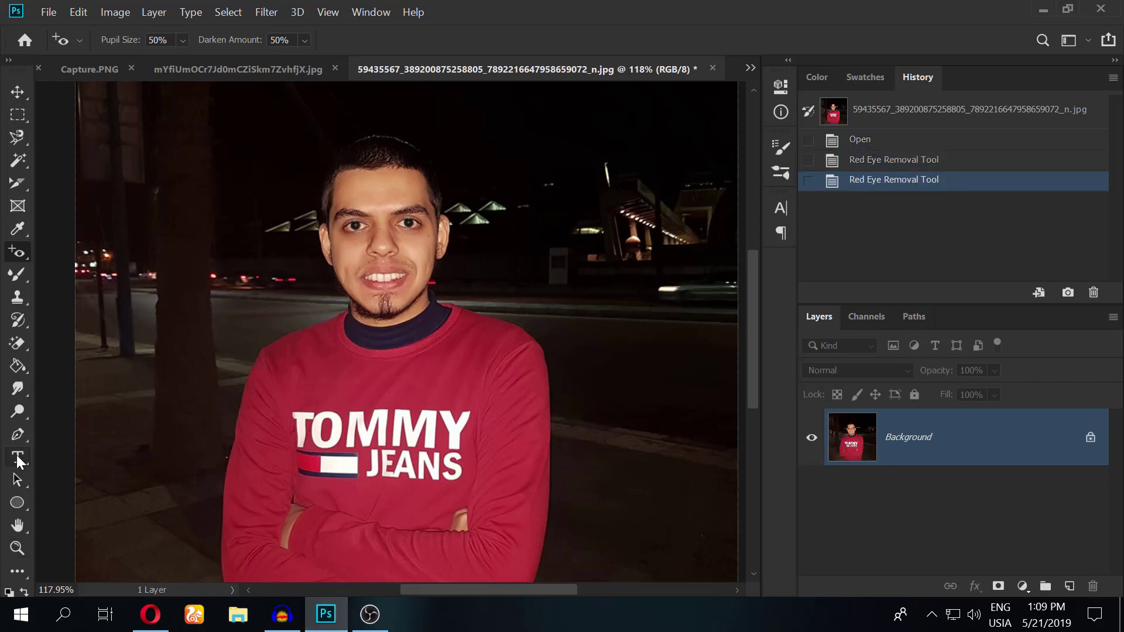
click(25, 419)
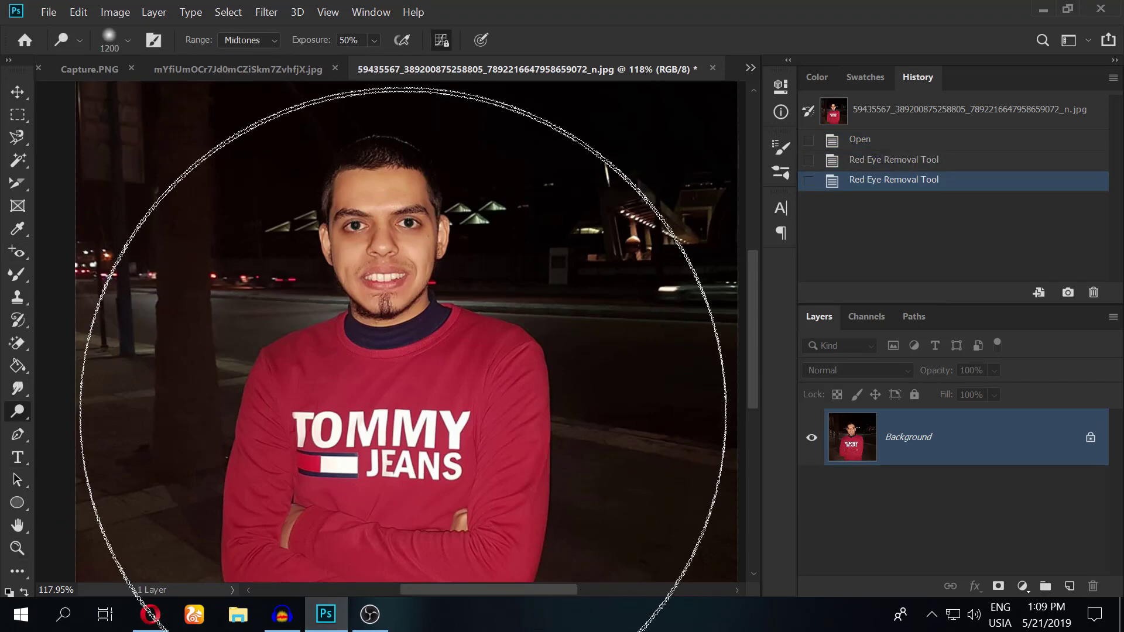
Size the Dodge brush to the face and paint five dodge strokes until it's nearly white.
key(bracketright)
key(bracketright)
key(bracketright)
key(bracketright)
key(bracketright)
key(bracketright)
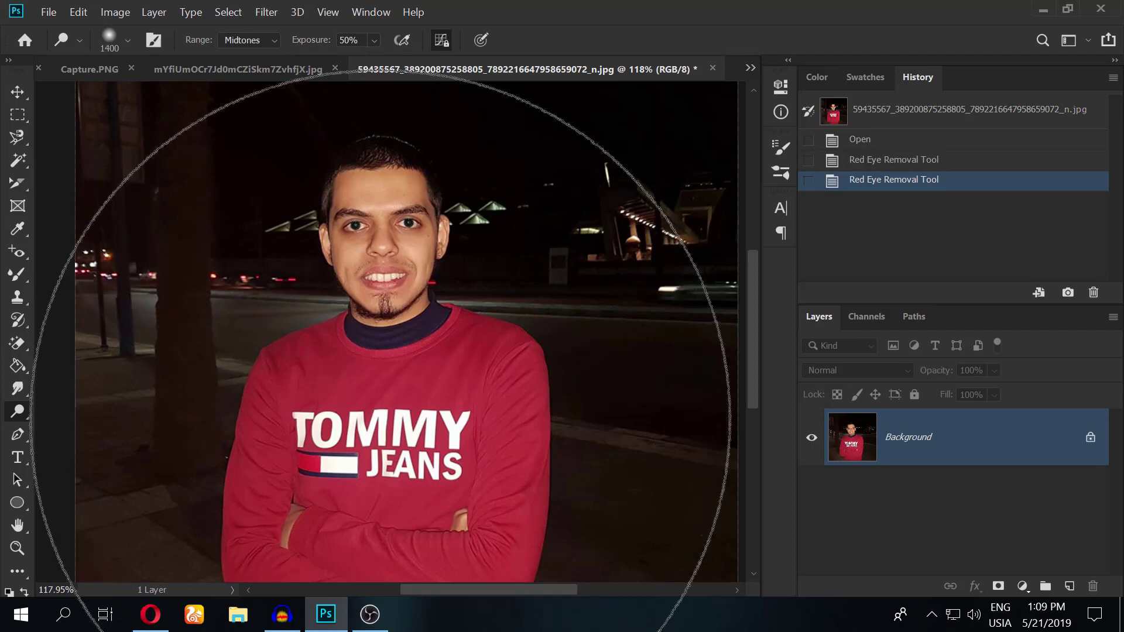
key(bracketleft)
key(bracketleft)
key(bracketleft)
key(bracketleft)
key(bracketleft)
key(bracketleft)
key(bracketleft)
key(bracketleft)
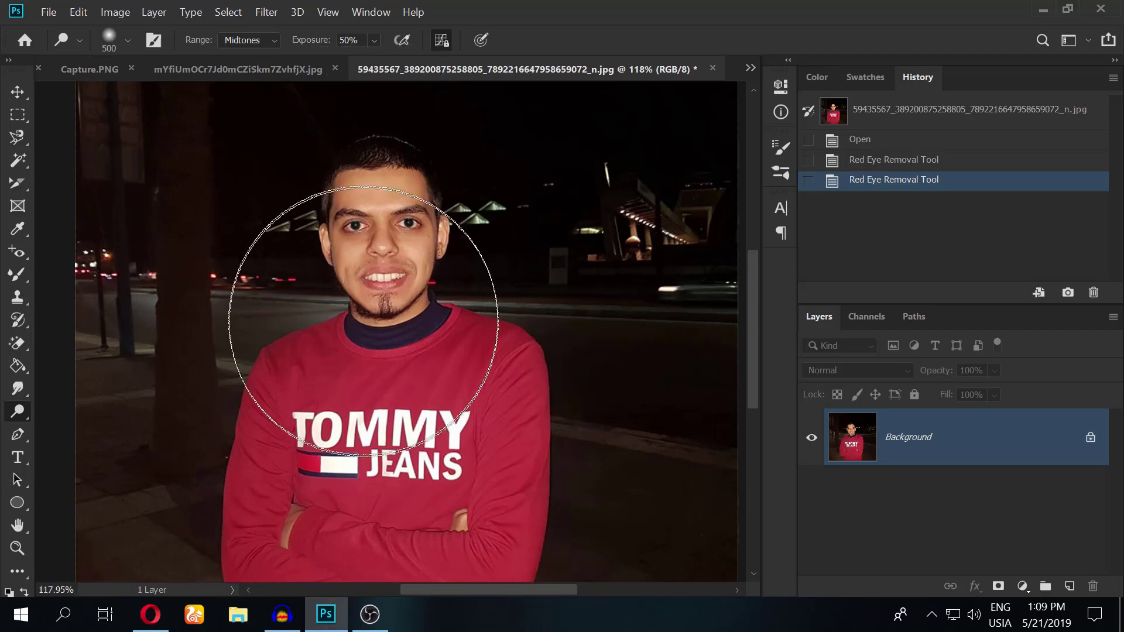
key(bracketleft)
key(bracketleft)
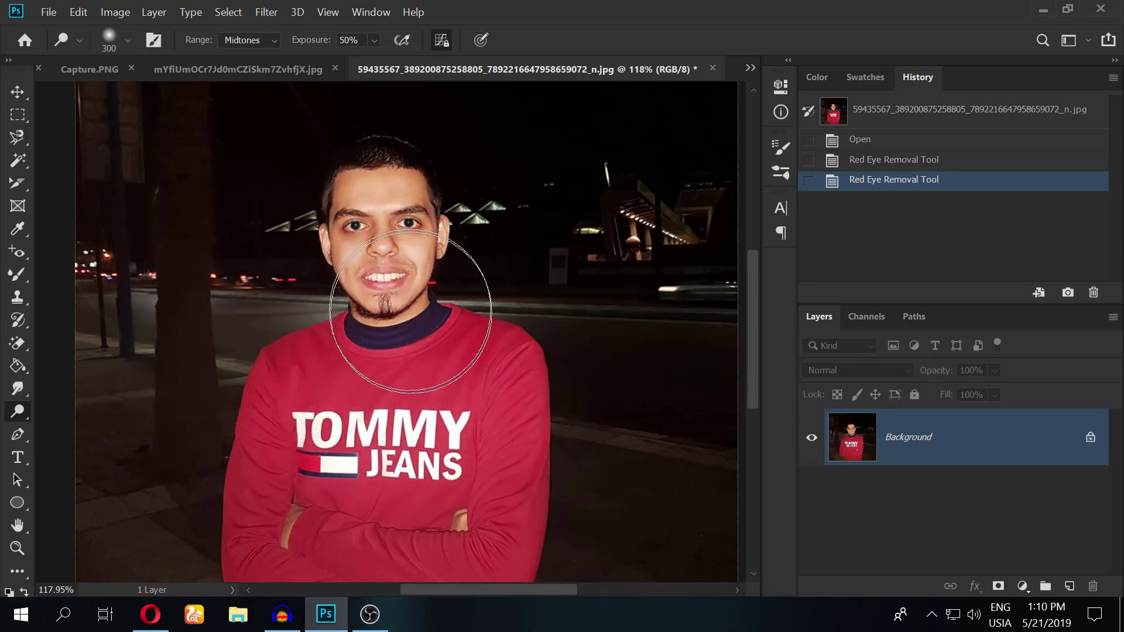
drag(397, 171, 352, 301)
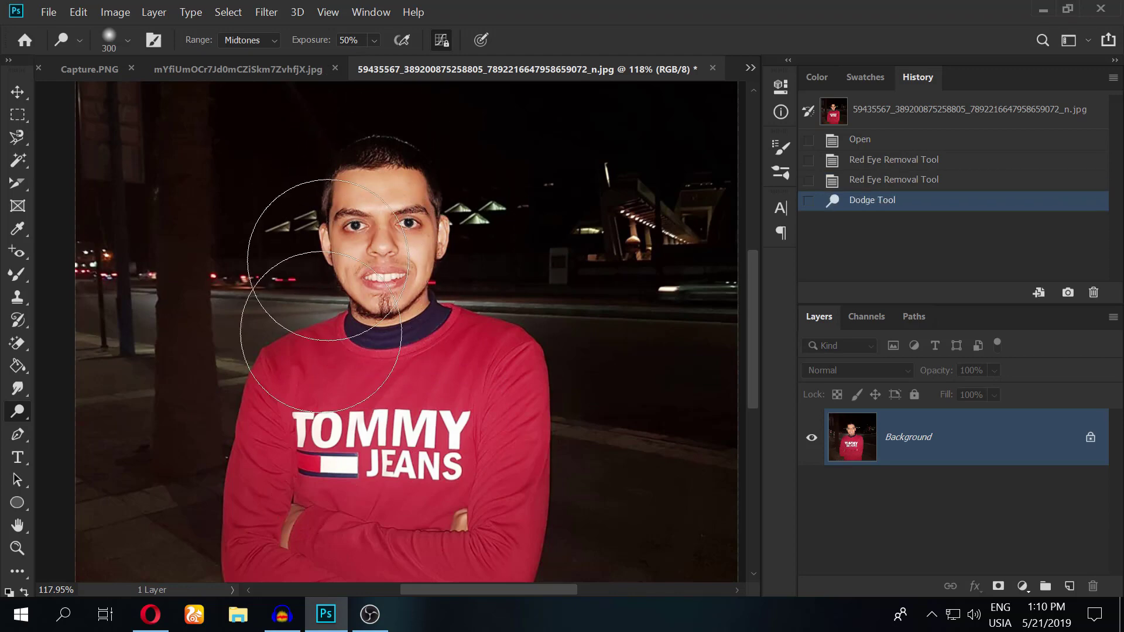
scroll(332, 155, down, 5)
scroll(332, 154, up, 4)
scroll(352, 146, up, 3)
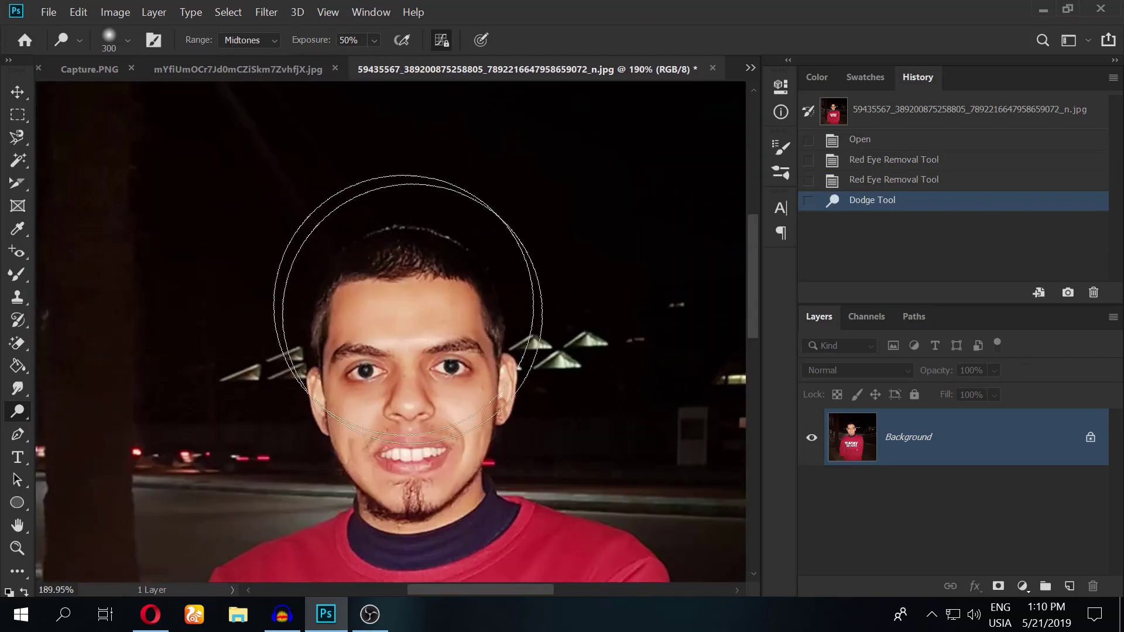
mouse_move(446, 345)
mouse_down()
mouse_move(377, 326)
mouse_move(375, 351)
mouse_up()
mouse_move(389, 326)
mouse_down()
mouse_move(410, 363)
mouse_move(363, 375)
mouse_up()
drag(422, 316, 445, 375)
drag(409, 328, 401, 344)
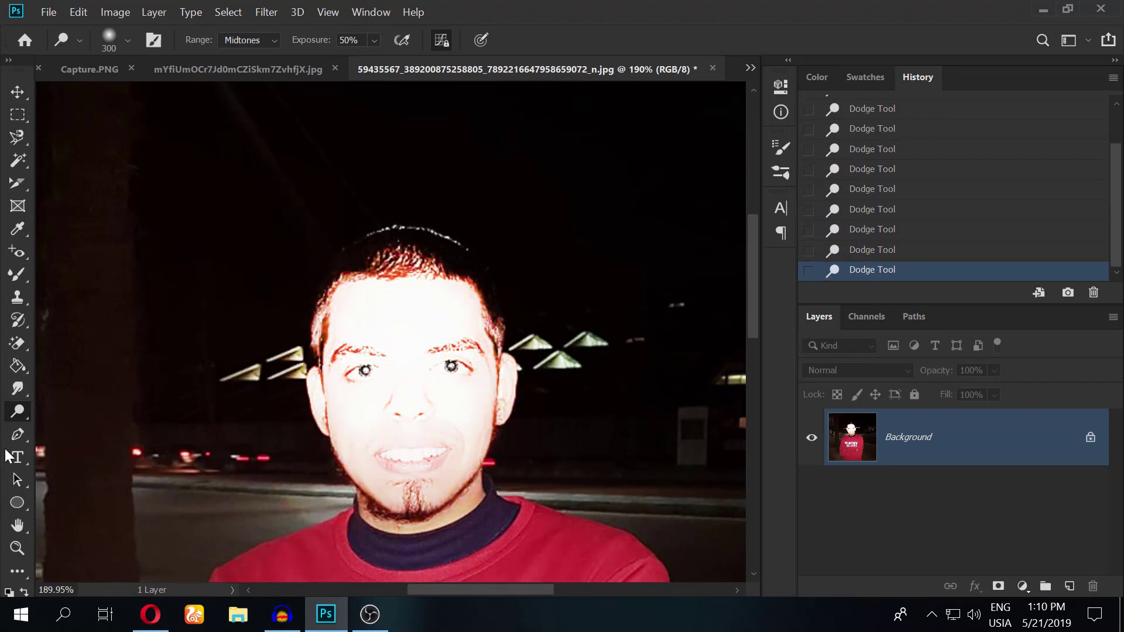
right_click(17, 413)
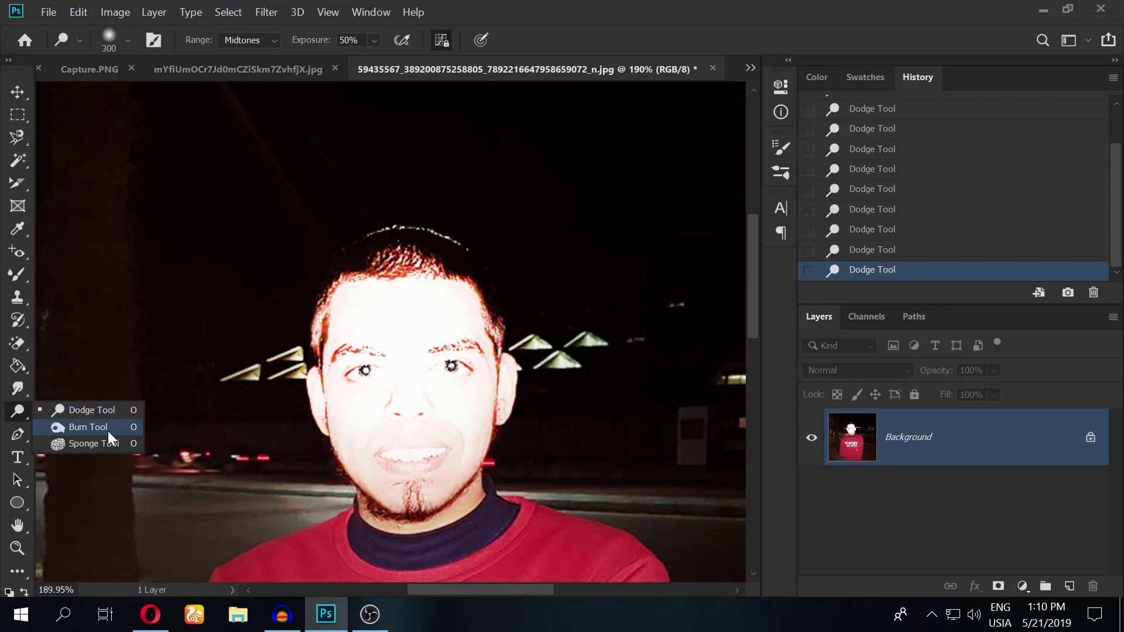
Switch to the Burn Tool and darken the man's face with repeated clicks.
click(88, 427)
click(374, 328)
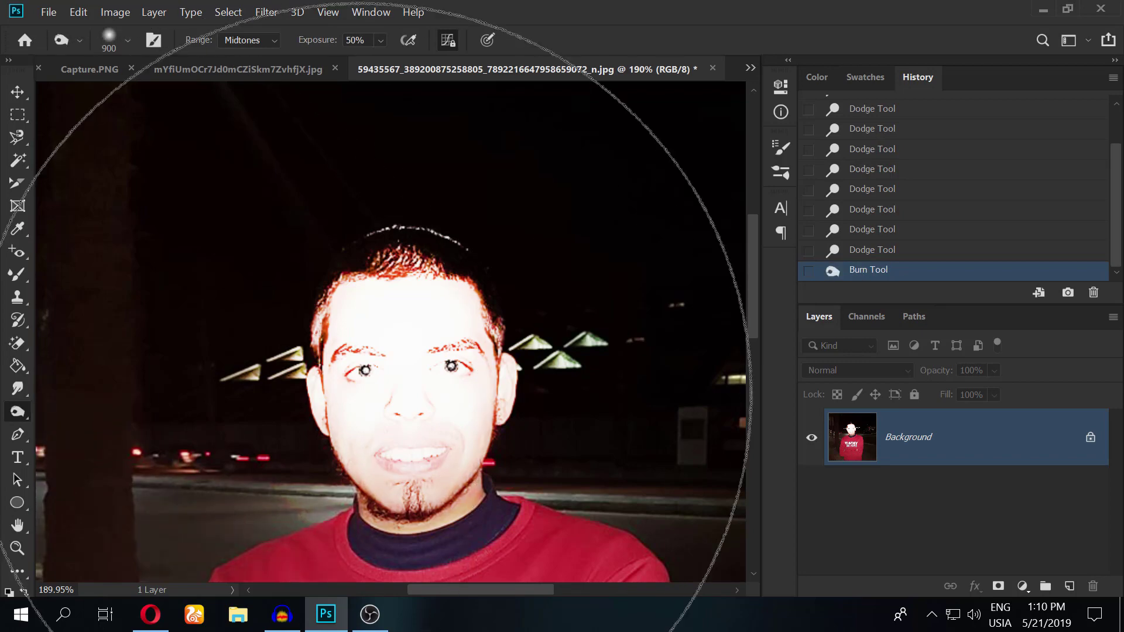
click(375, 328)
click(375, 352)
click(375, 351)
click(375, 352)
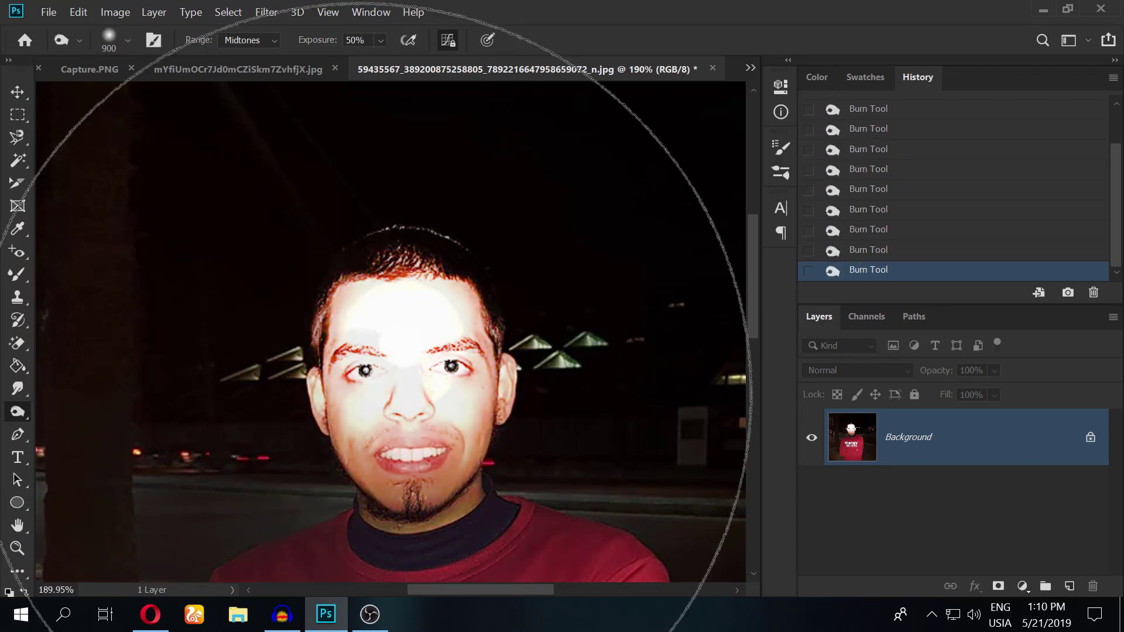
click(375, 363)
click(375, 363)
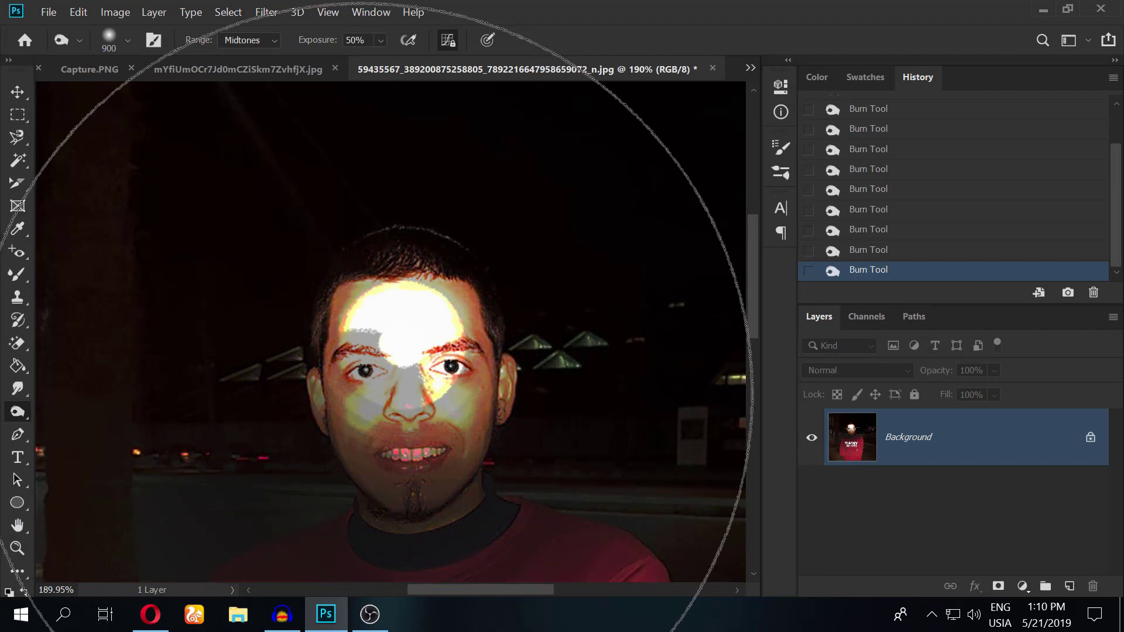
Revert the portrait to its original state using the top History snapshot.
click(817, 78)
click(917, 77)
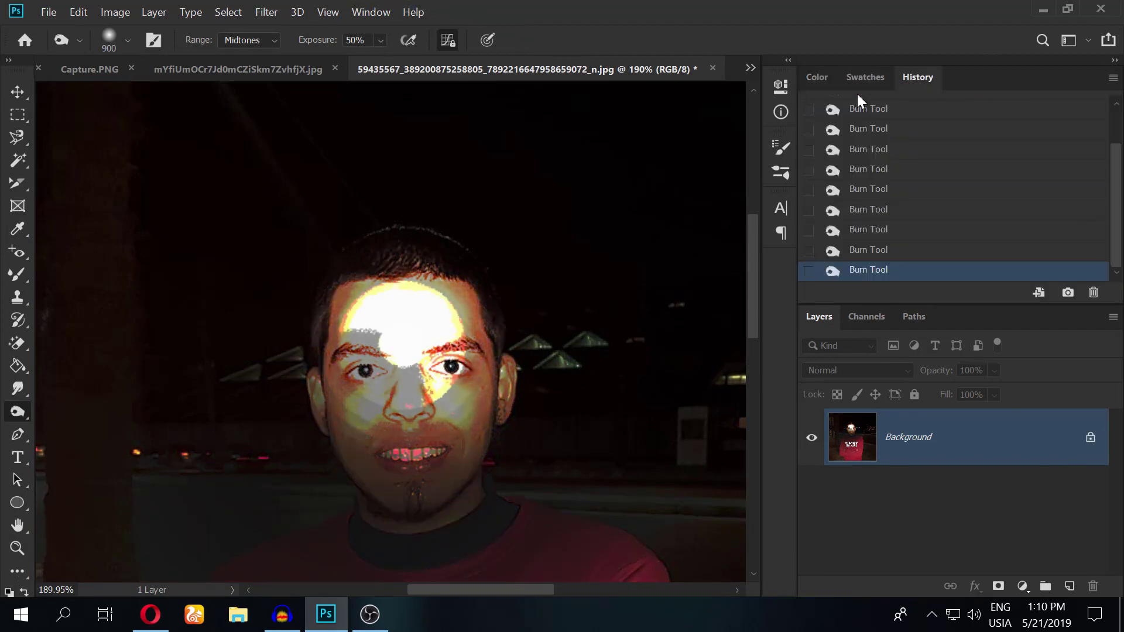
scroll(872, 123, up, 2)
scroll(869, 115, up, 1)
click(869, 111)
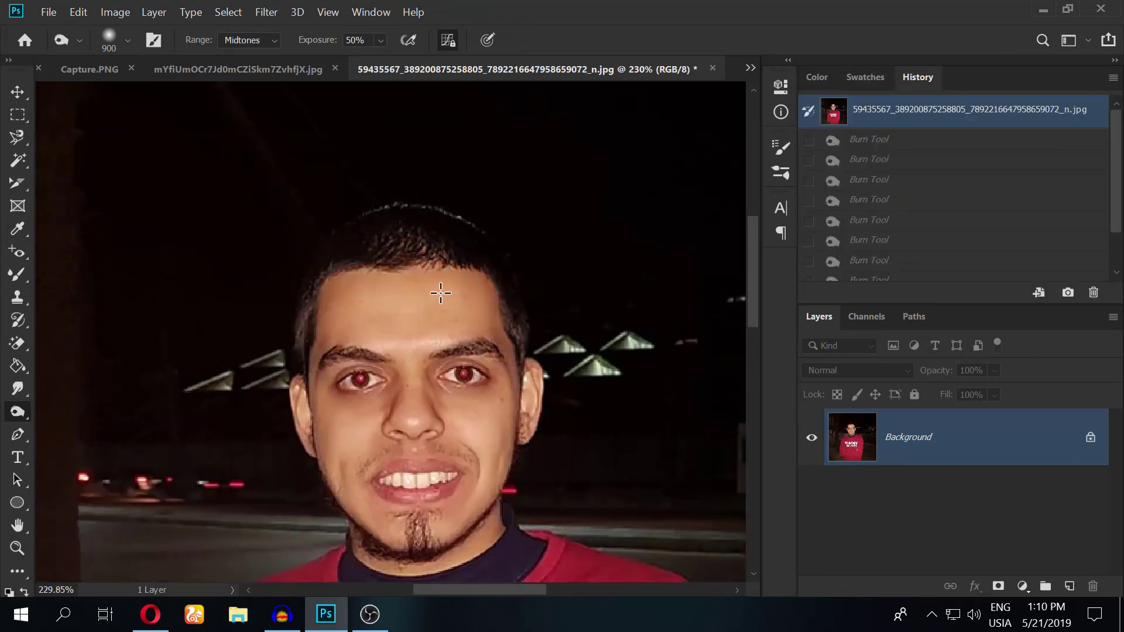
Burn the face again, shrinking the brush twice for finer darkening.
click(472, 335)
click(407, 351)
click(408, 351)
key(bracketleft)
key(bracketleft)
key(bracketleft)
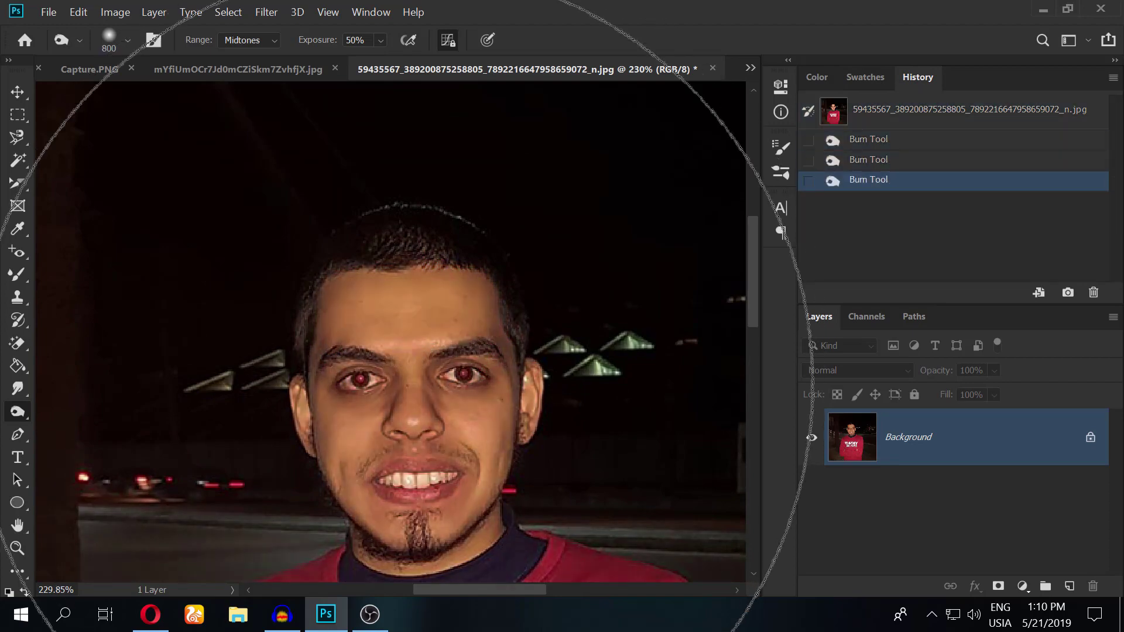
key(bracketleft)
key(bracketleft)
key(bracketleft)
click(404, 374)
click(404, 375)
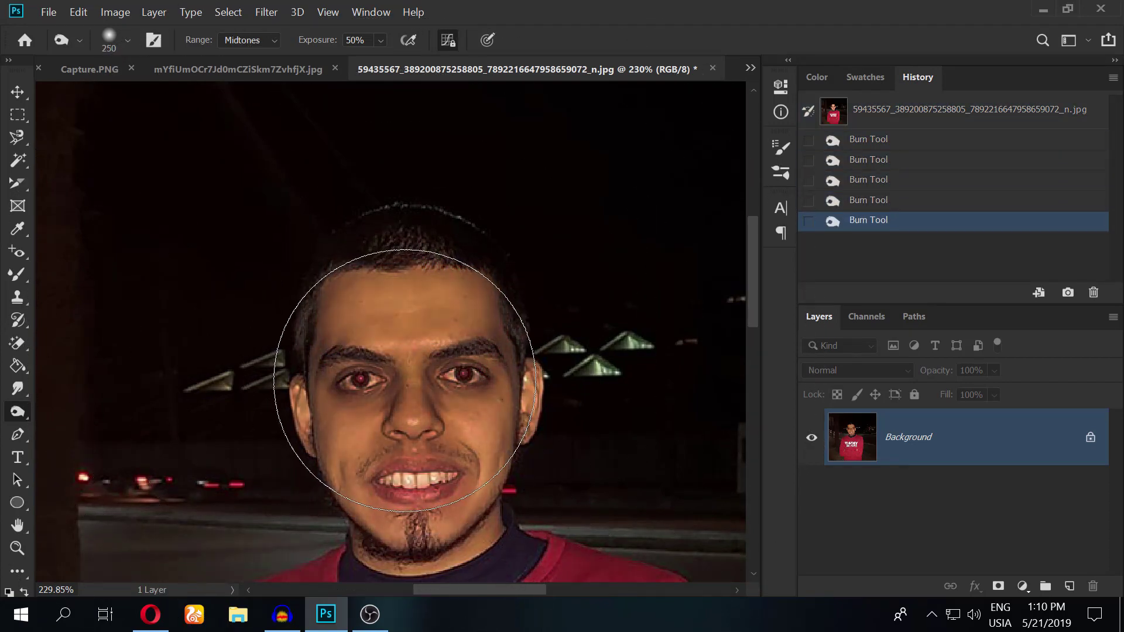
click(389, 351)
click(351, 439)
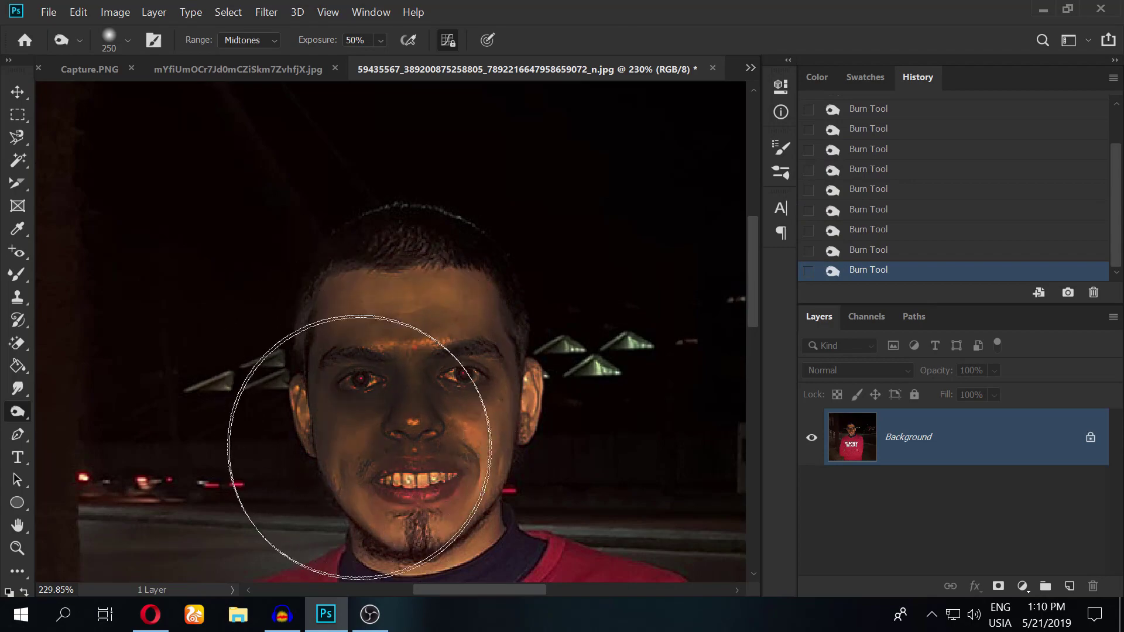
click(424, 375)
Smudge the shirt lettering sideways and the hair and lettering up-left into streaks.
mouse_move(527, 364)
mouse_down()
mouse_move(431, 514)
mouse_move(527, 451)
mouse_move(535, 402)
mouse_move(252, 302)
mouse_move(187, 416)
mouse_move(240, 527)
mouse_move(635, 356)
mouse_move(414, 339)
mouse_up()
scroll(414, 338, down, 3)
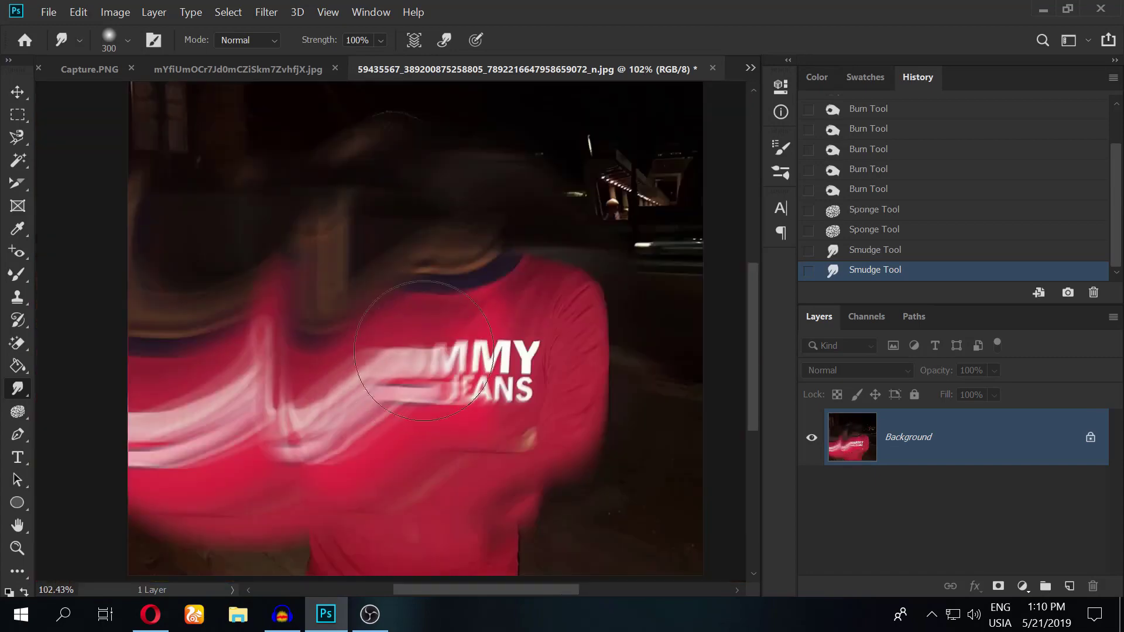
mouse_move(540, 262)
mouse_down()
mouse_move(334, 170)
mouse_move(113, 283)
mouse_move(3, 94)
mouse_up()
click(48, 12)
Open the Tangled wallpaper and smudge the sword, horse's nose, tower and foliage.
click(59, 44)
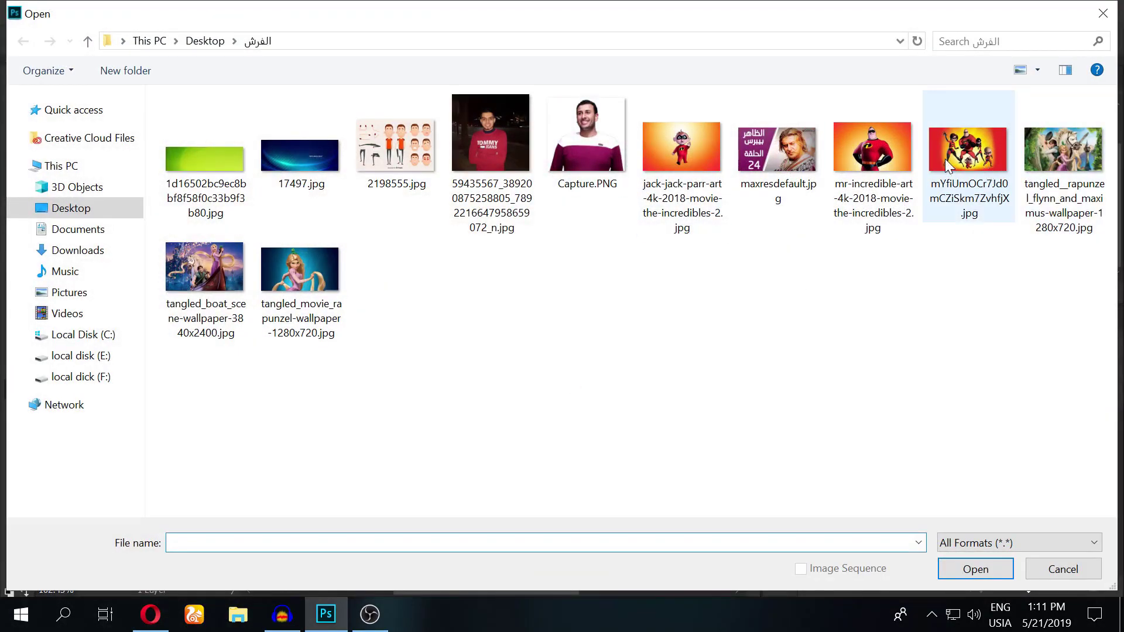
double_click(1078, 134)
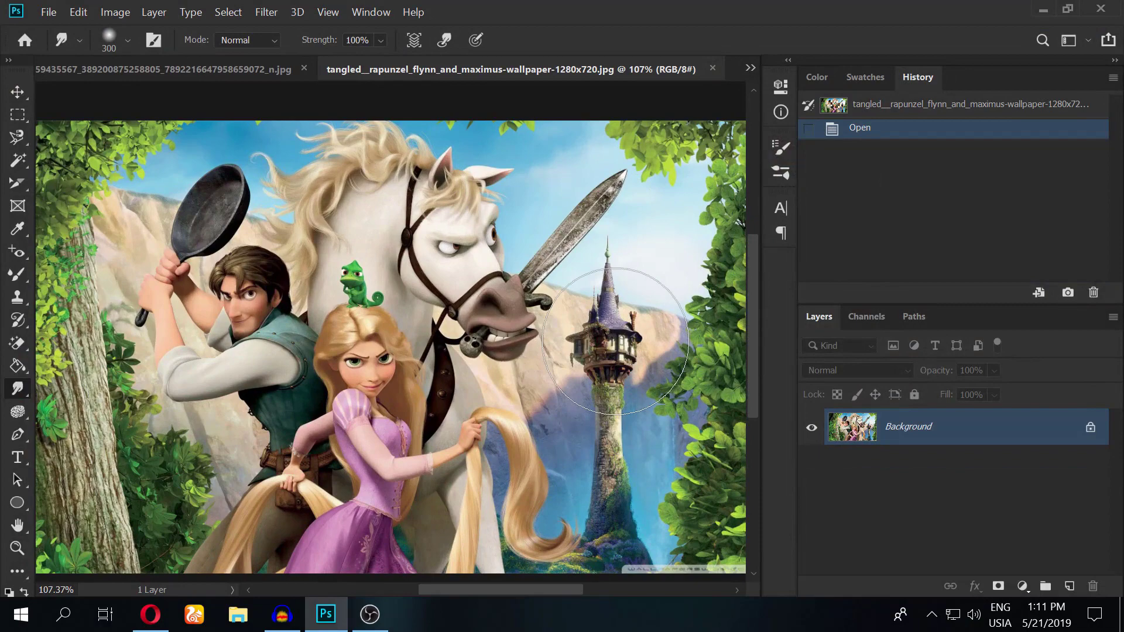
mouse_move(667, 327)
mouse_down()
mouse_move(587, 337)
mouse_move(404, 304)
mouse_move(97, 337)
mouse_move(377, 351)
mouse_move(808, 476)
mouse_move(803, 489)
mouse_move(577, 326)
mouse_move(242, 320)
mouse_up()
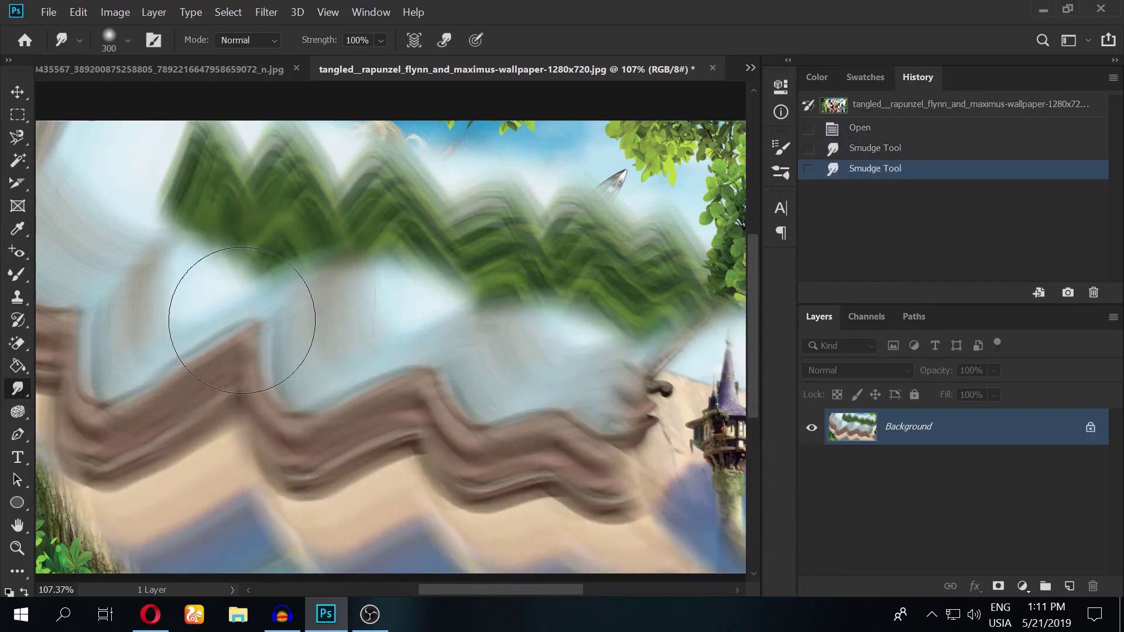
mouse_move(502, 296)
mouse_down()
mouse_move(233, 572)
mouse_move(296, 233)
mouse_move(586, 305)
mouse_up()
Revert the wallpaper, shrink the smudge brush, and smear the spire's green ball into the sky.
click(878, 117)
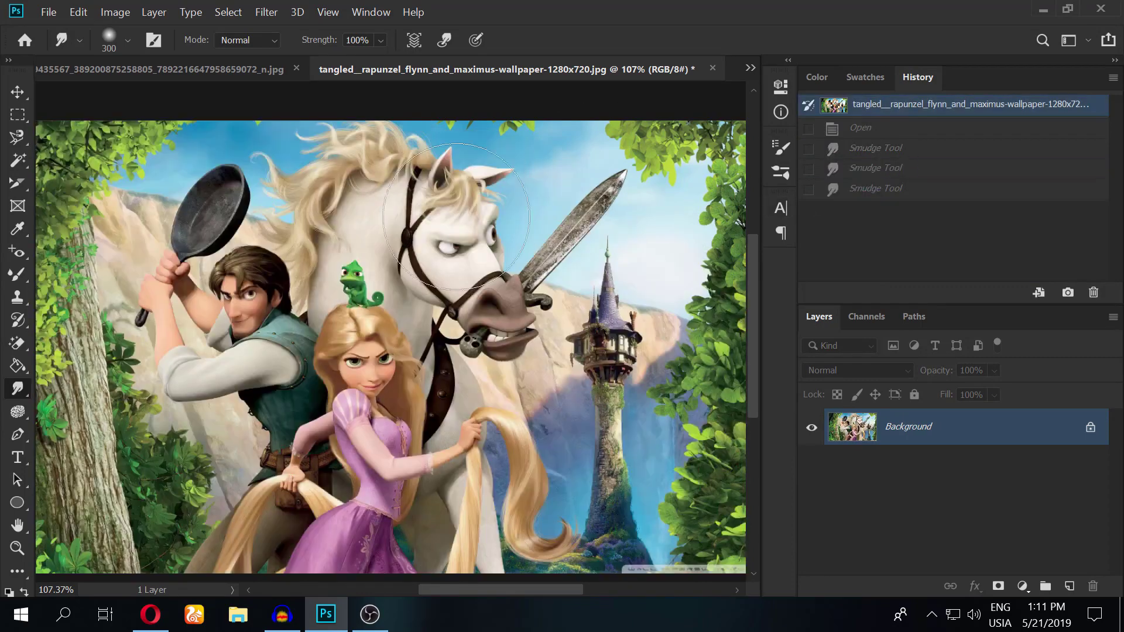
key(bracketleft)
key(bracketleft)
key(bracketleft)
scroll(590, 162, up, 3)
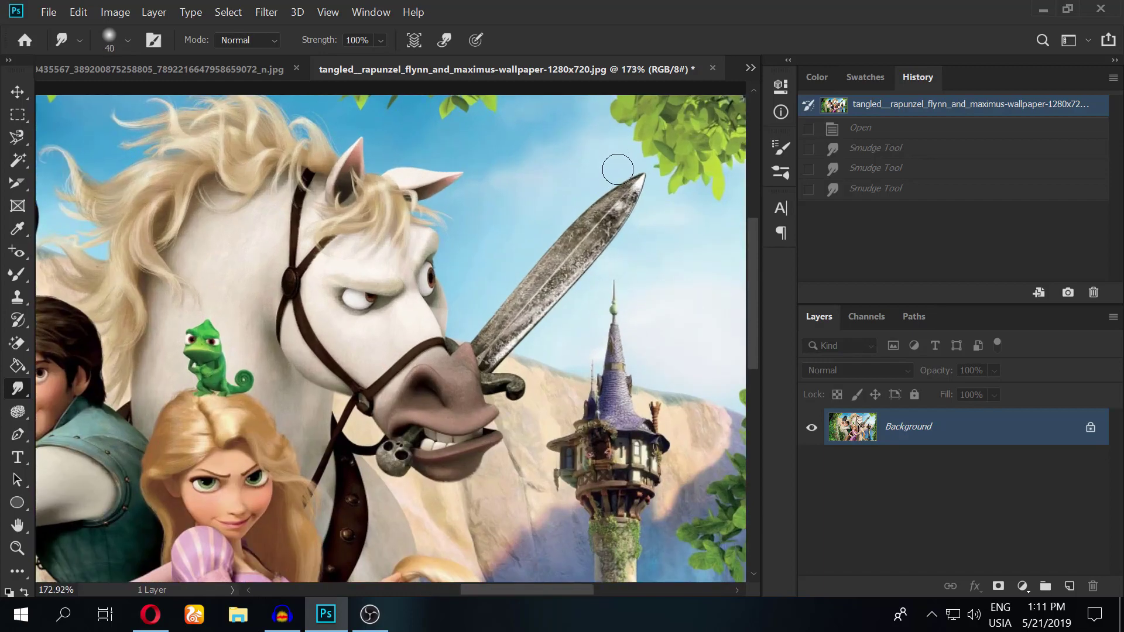
key(bracketleft)
scroll(637, 182, up, 1)
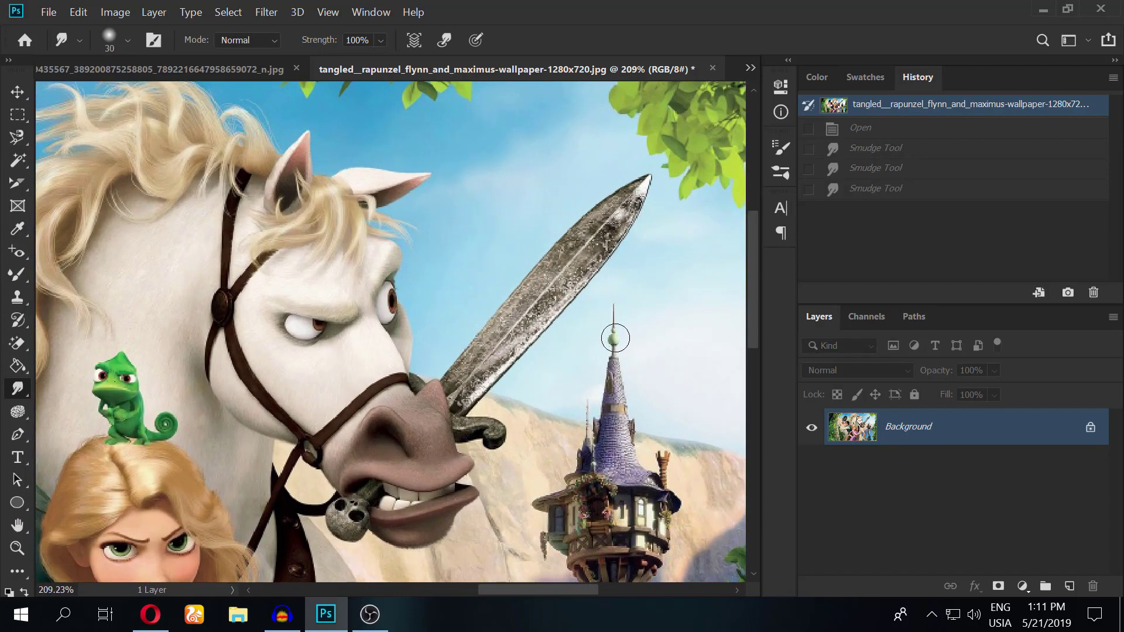
click(603, 336)
scroll(647, 375, up, 4)
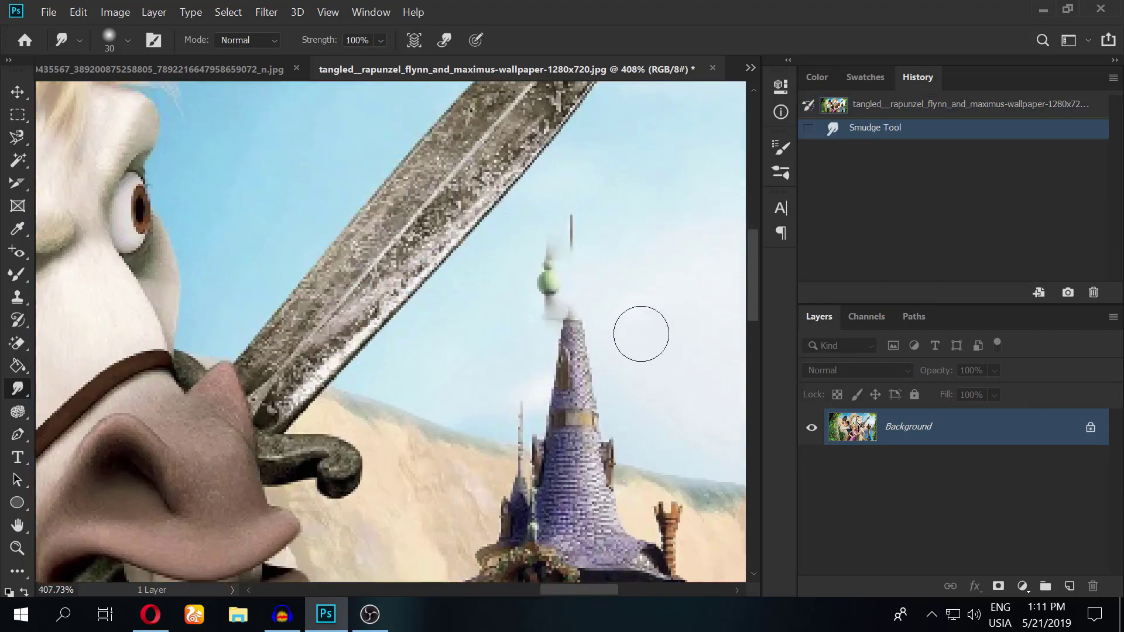
scroll(585, 281, up, 3)
mouse_move(556, 238)
mouse_down()
mouse_move(516, 263)
mouse_move(543, 295)
mouse_up()
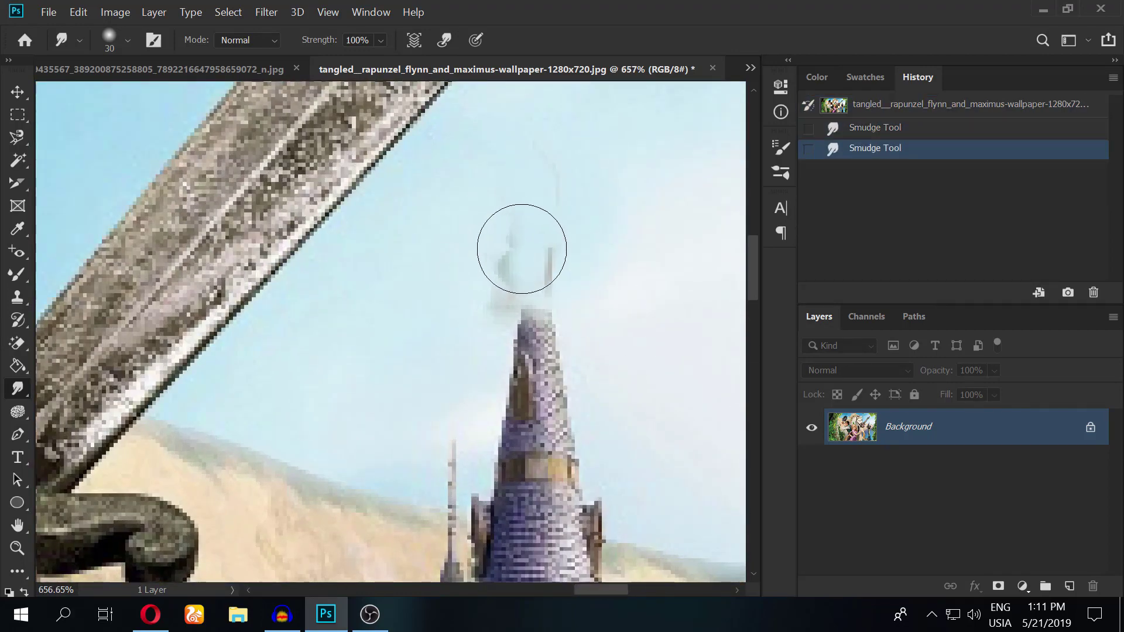
Smudge the smoke and sword blade into the sky and add blue streaks through the clouds.
scroll(586, 322, down, 4)
scroll(647, 352, down, 2)
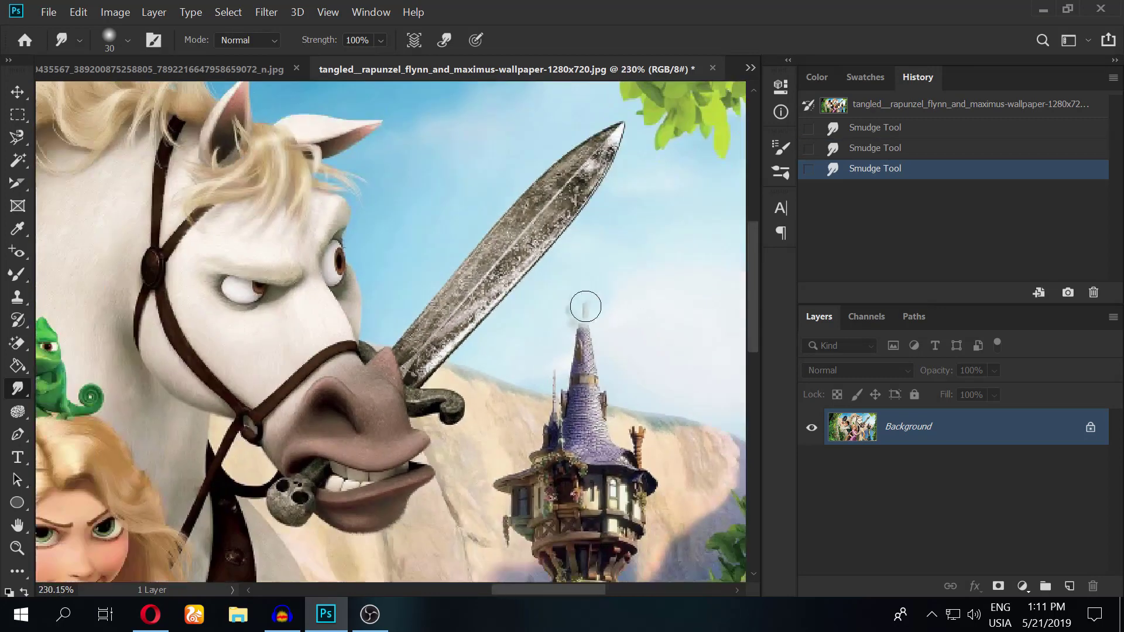
mouse_move(541, 282)
mouse_down()
mouse_move(620, 273)
mouse_move(621, 236)
mouse_move(588, 275)
mouse_up()
drag(547, 311, 617, 279)
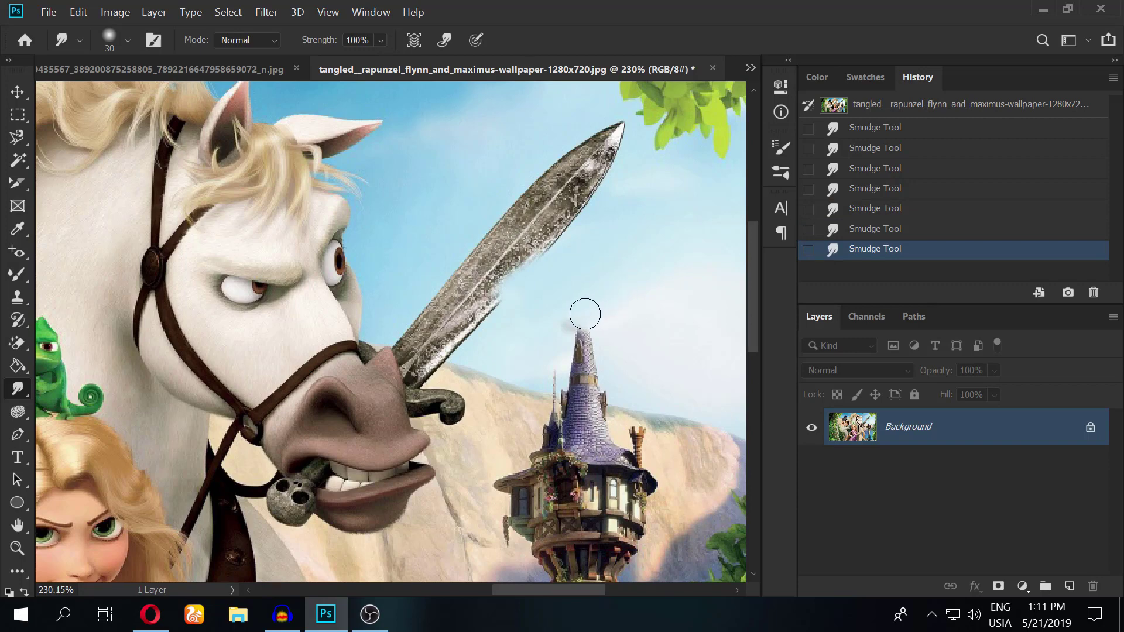
mouse_move(584, 314)
mouse_down()
mouse_move(562, 318)
mouse_move(439, 261)
mouse_move(476, 230)
mouse_move(583, 229)
mouse_move(606, 140)
mouse_move(562, 204)
mouse_move(552, 105)
mouse_up()
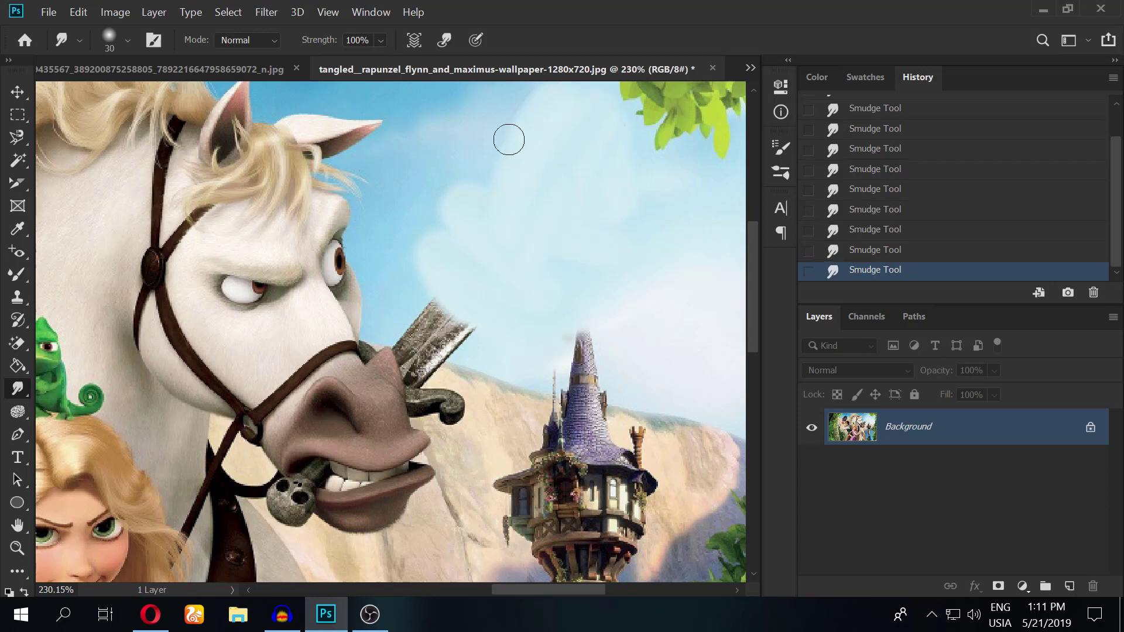
mouse_move(442, 139)
mouse_down()
mouse_move(521, 228)
mouse_move(566, 208)
mouse_up()
drag(473, 90, 567, 156)
Redock the wallpaper tab and smear broad blue streaks across the sky and top-right leaves.
drag(515, 69, 625, 164)
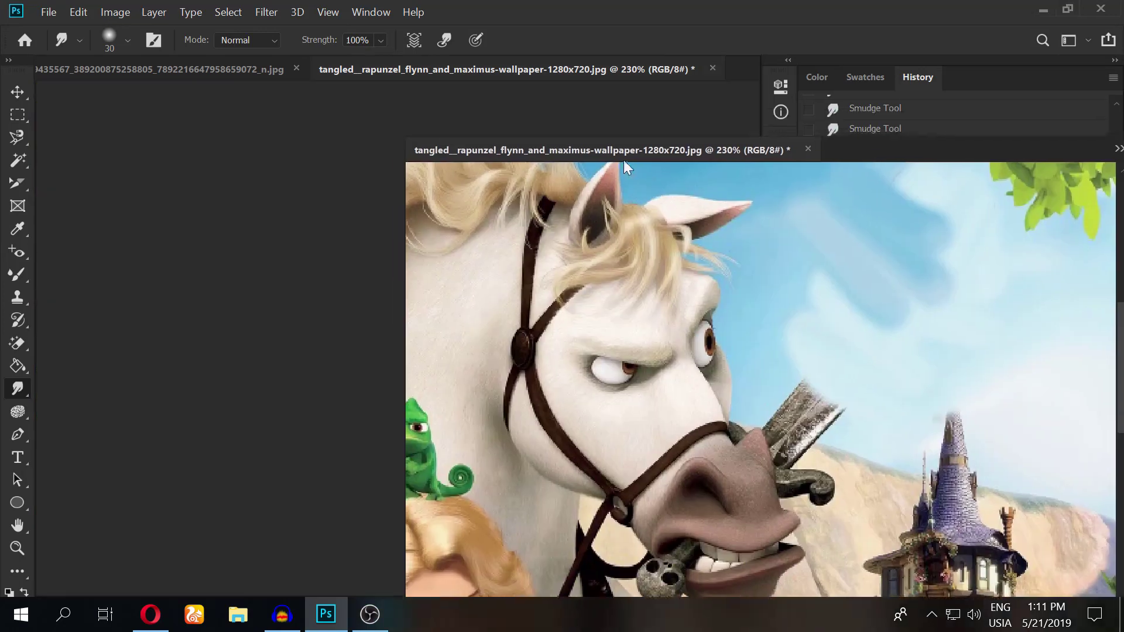
drag(551, 152, 334, 65)
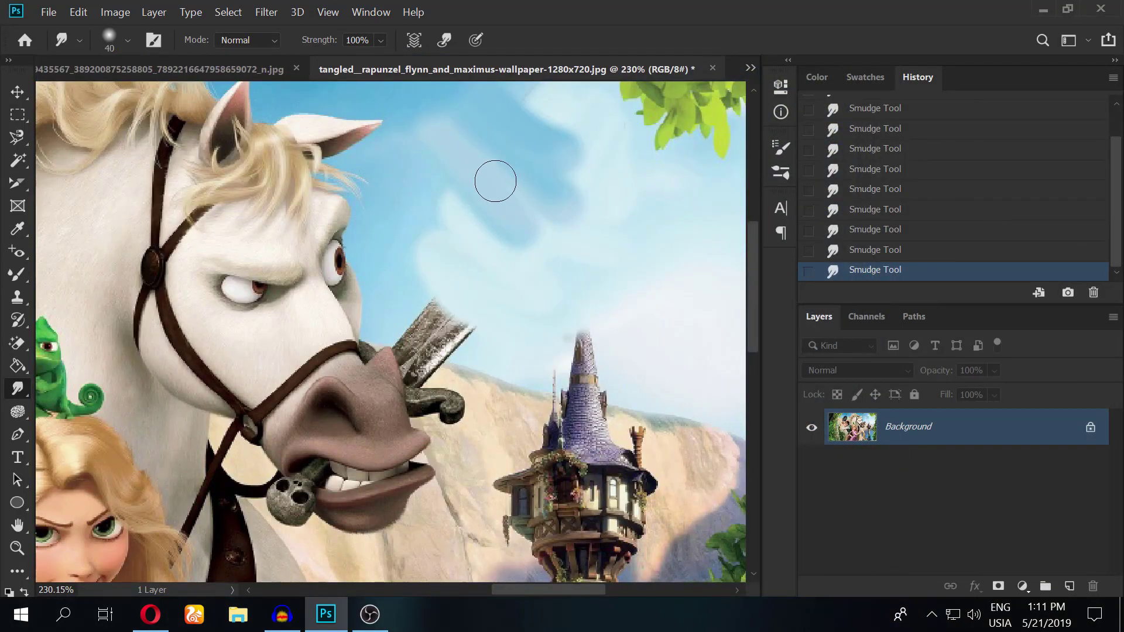
mouse_move(454, 132)
mouse_down()
mouse_move(588, 218)
mouse_move(587, 100)
mouse_move(673, 188)
mouse_move(694, 248)
mouse_up()
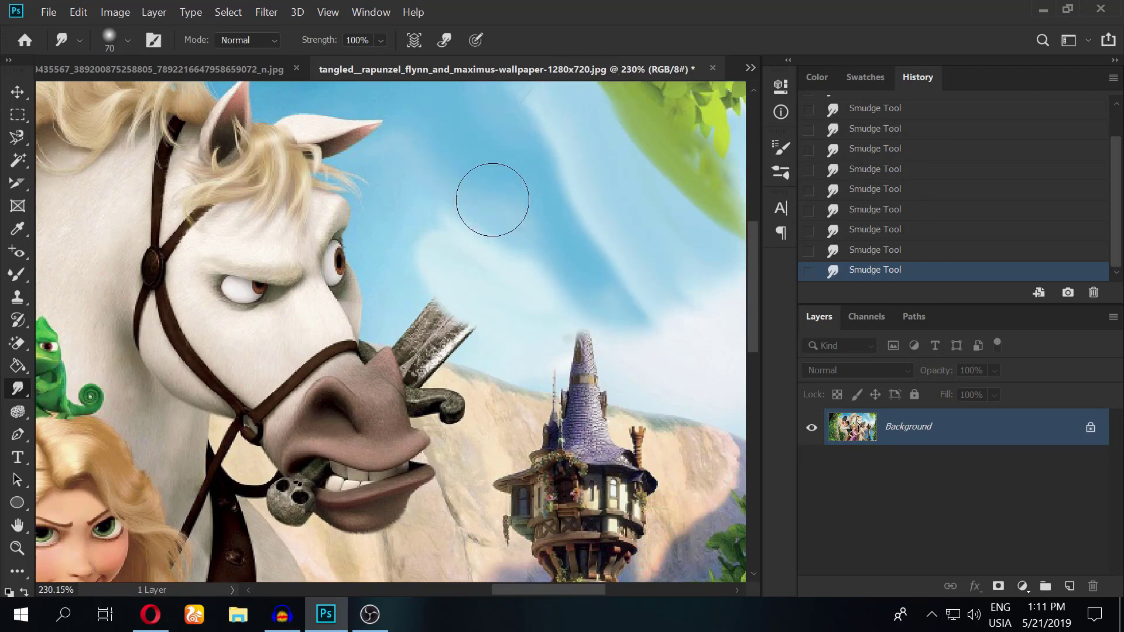
Fit the whole image in view with Ctrl+0 and select the Sponge Tool.
key(ctrl+0)
click(18, 411)
right_click(28, 421)
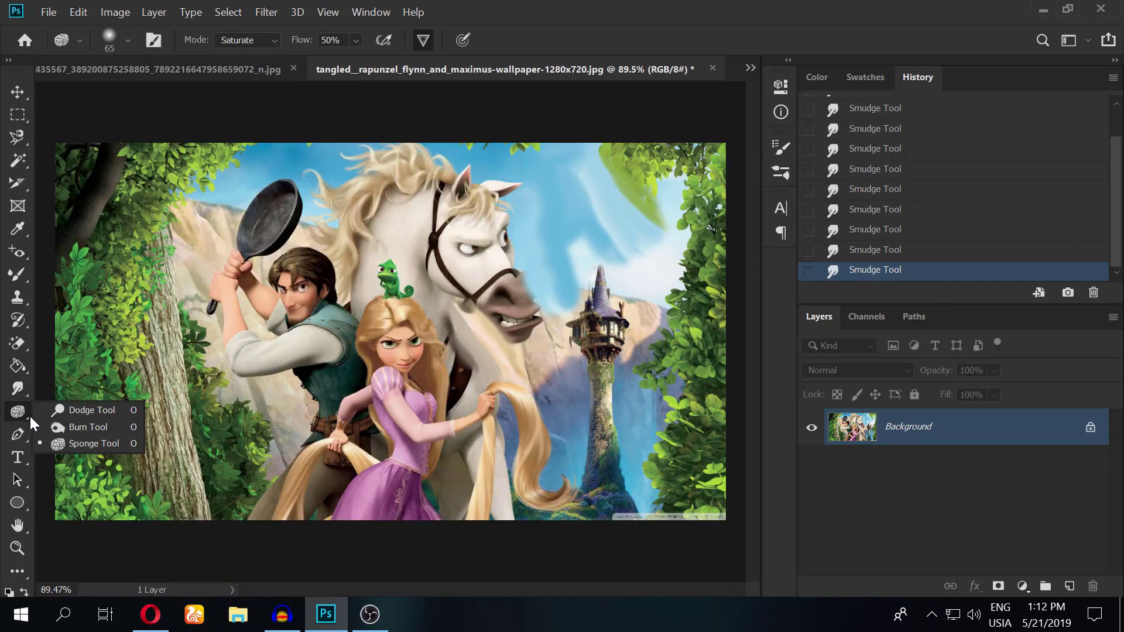